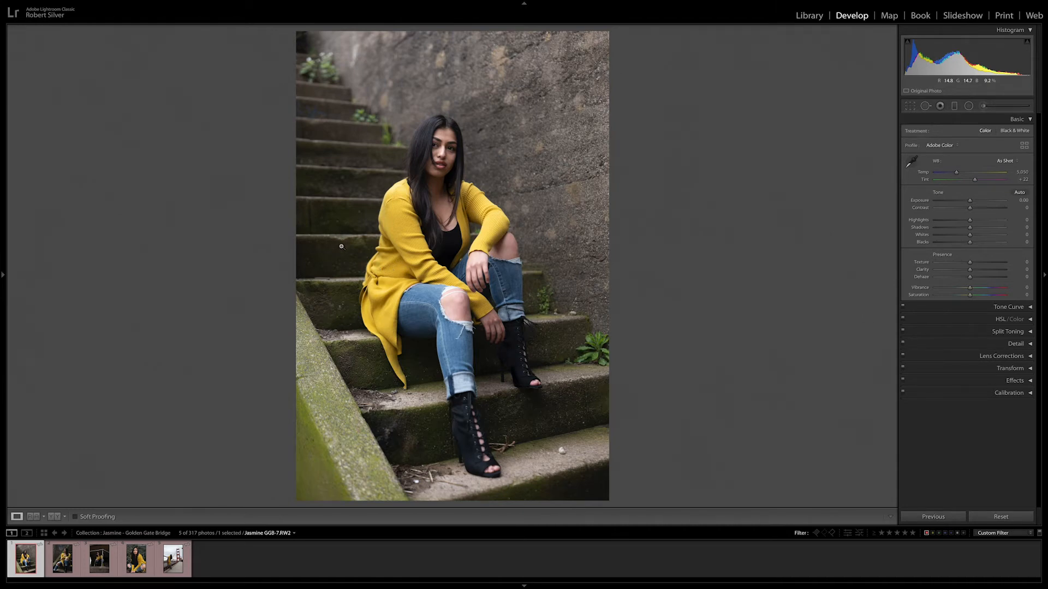
Show the photo info overlay, look through all five filmstrip photos, return to the first, and switch the overlay to camera settings
key(i)
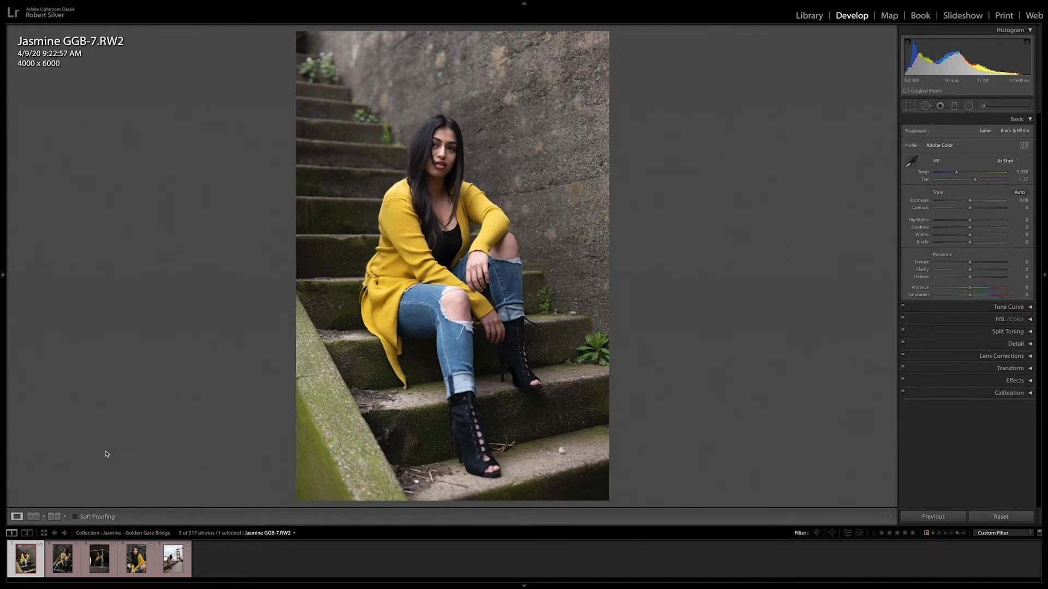
click(62, 567)
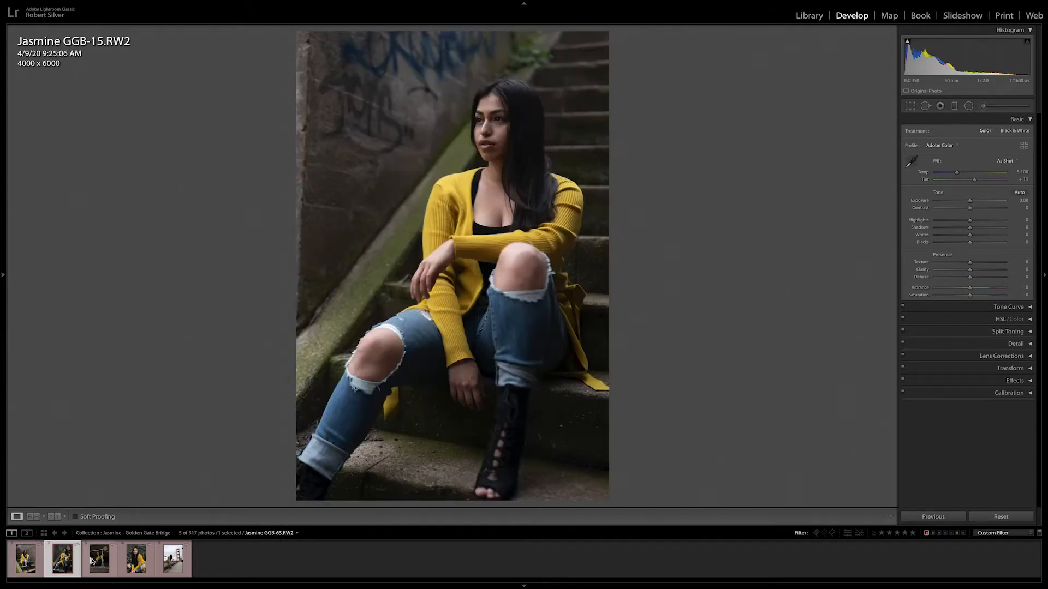
click(92, 563)
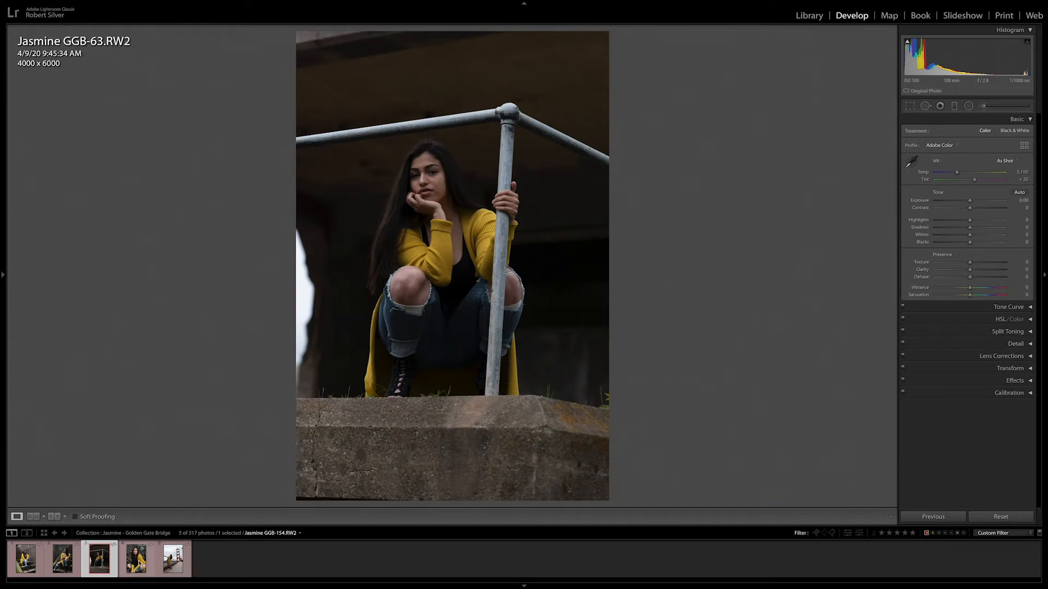
click(148, 562)
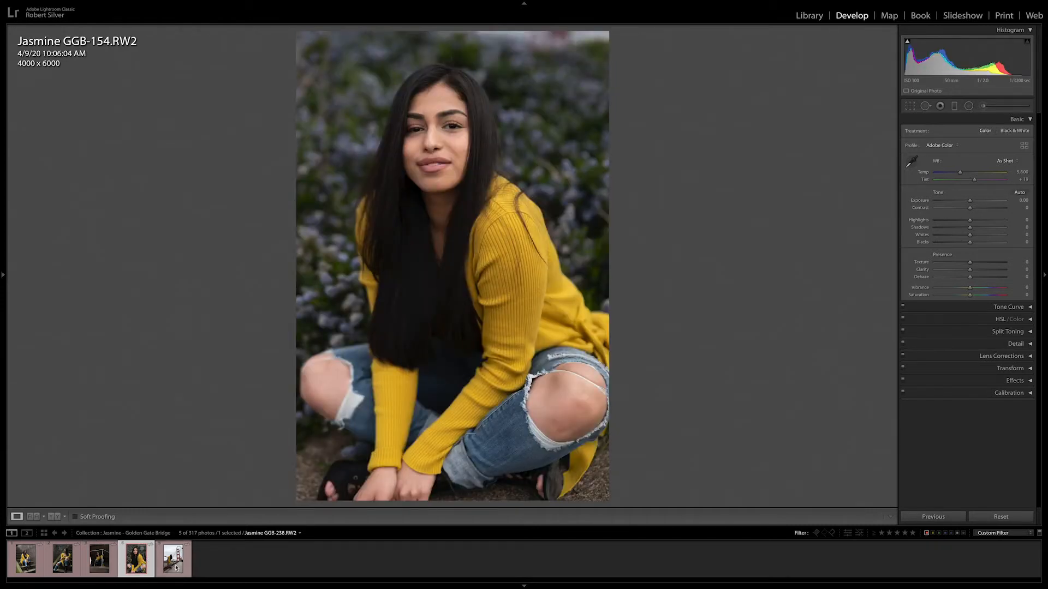
click(173, 567)
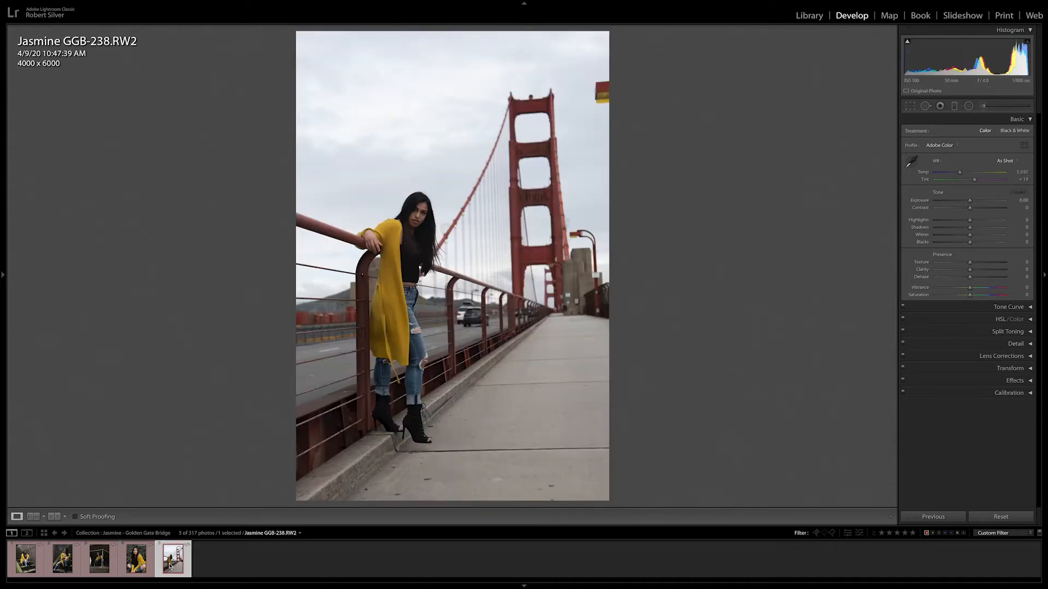
click(24, 559)
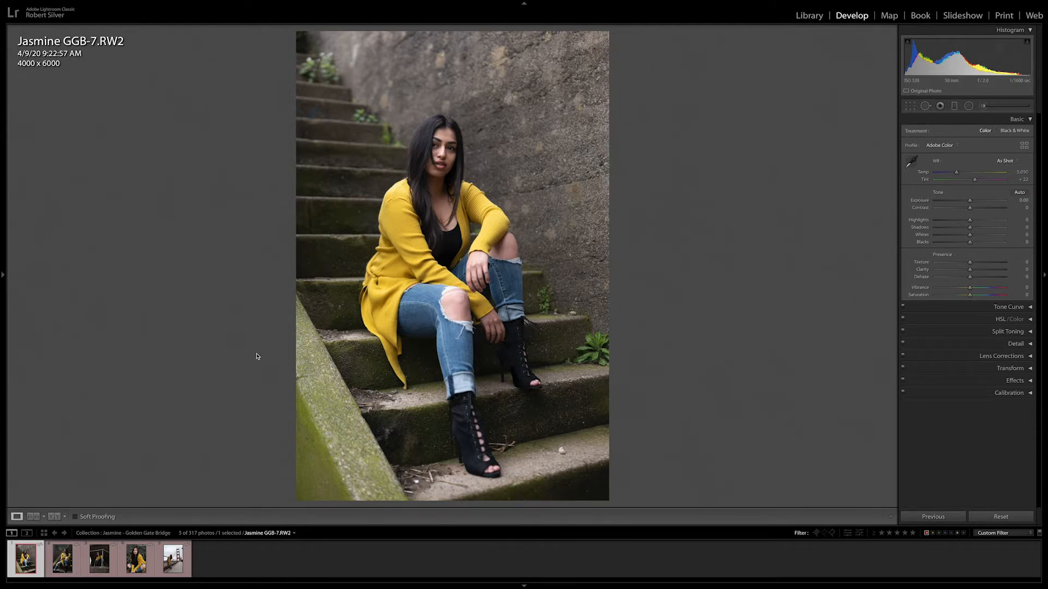
key(i)
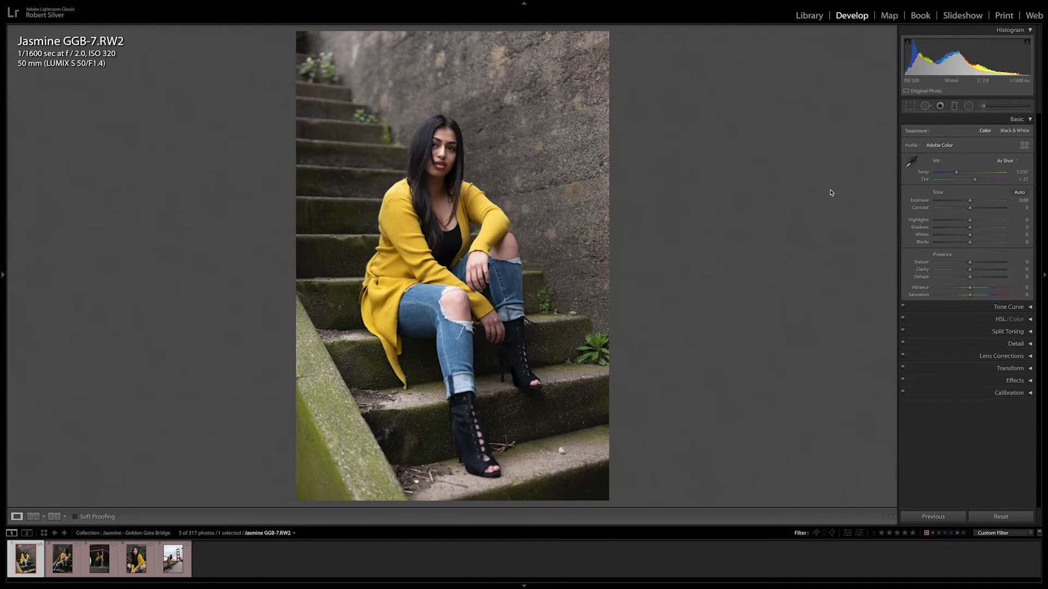
Apply Auto tone to the staircase portrait and raise Exposure to +0.45
click(1020, 194)
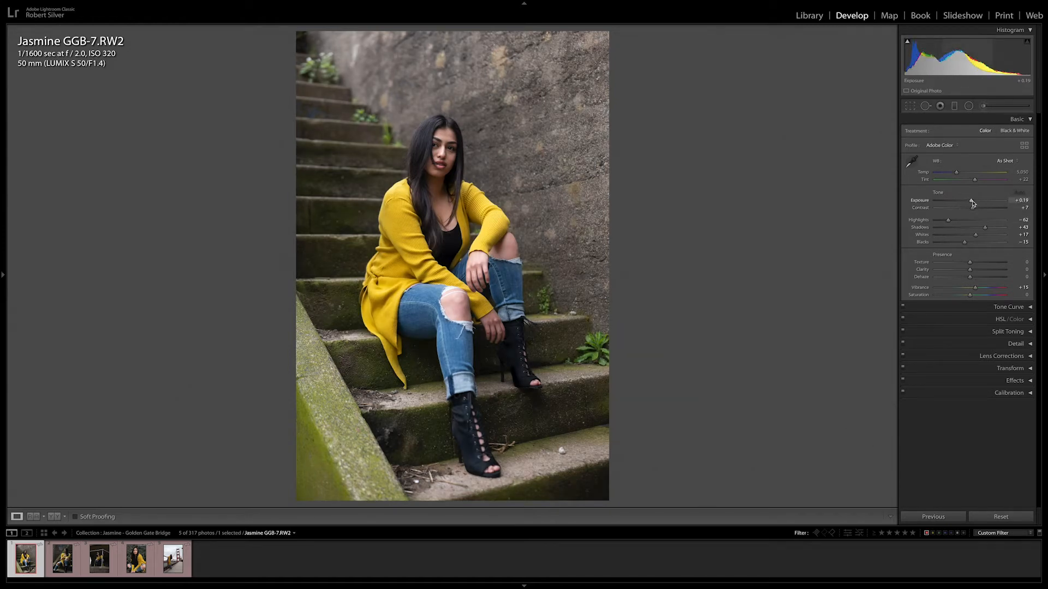
drag(972, 203, 973, 203)
drag(973, 203, 973, 203)
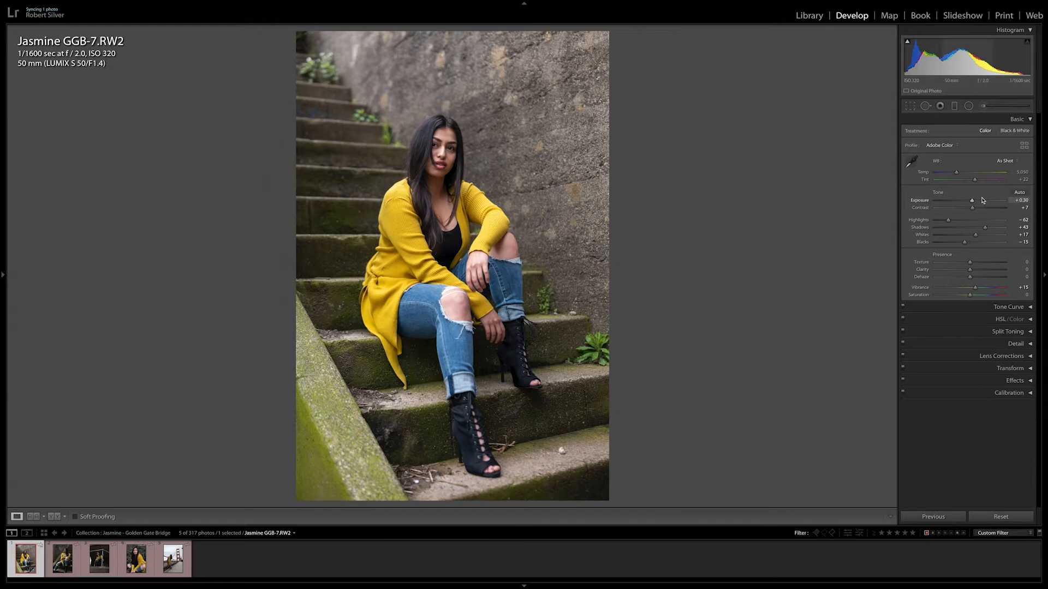
key(backslash)
key(backslash)
drag(972, 203, 973, 203)
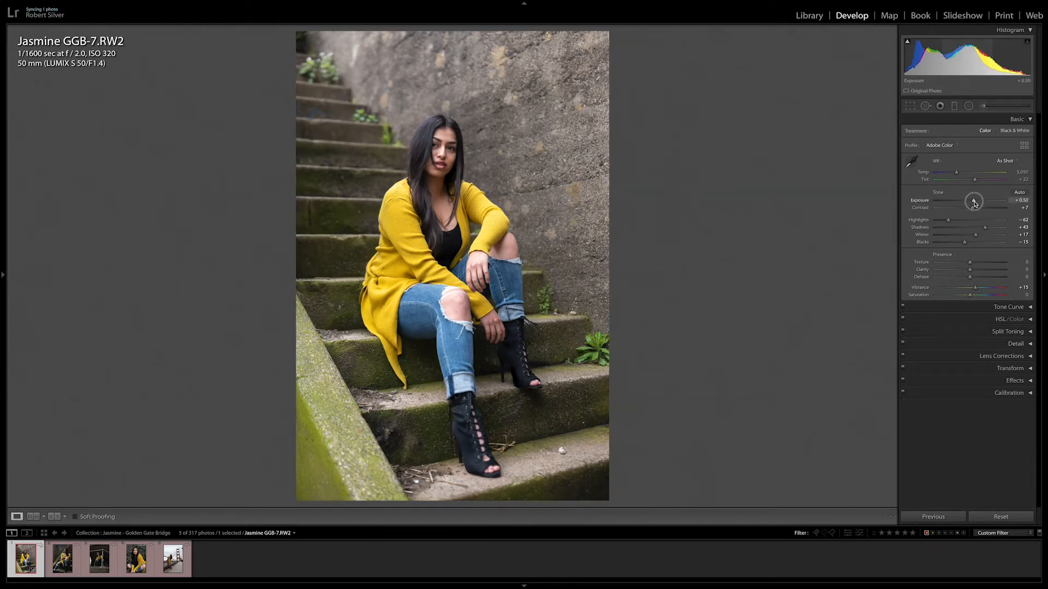
Set Vibrance to +25 and Saturation to +10, and compare the edited portrait with its original version
click(1028, 288)
text(25)
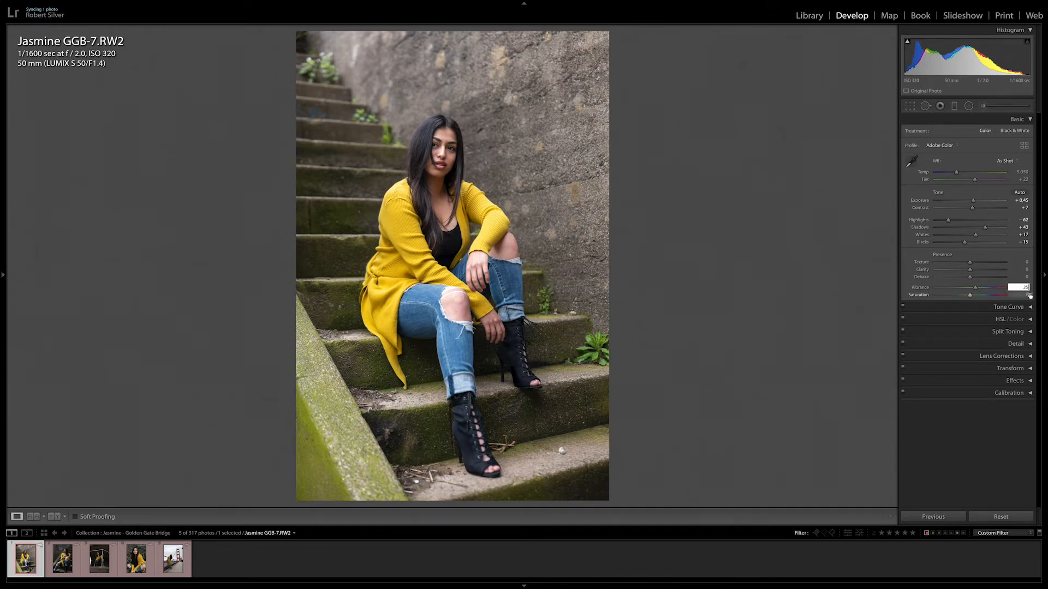
key(Tab)
text(10)
key(Return)
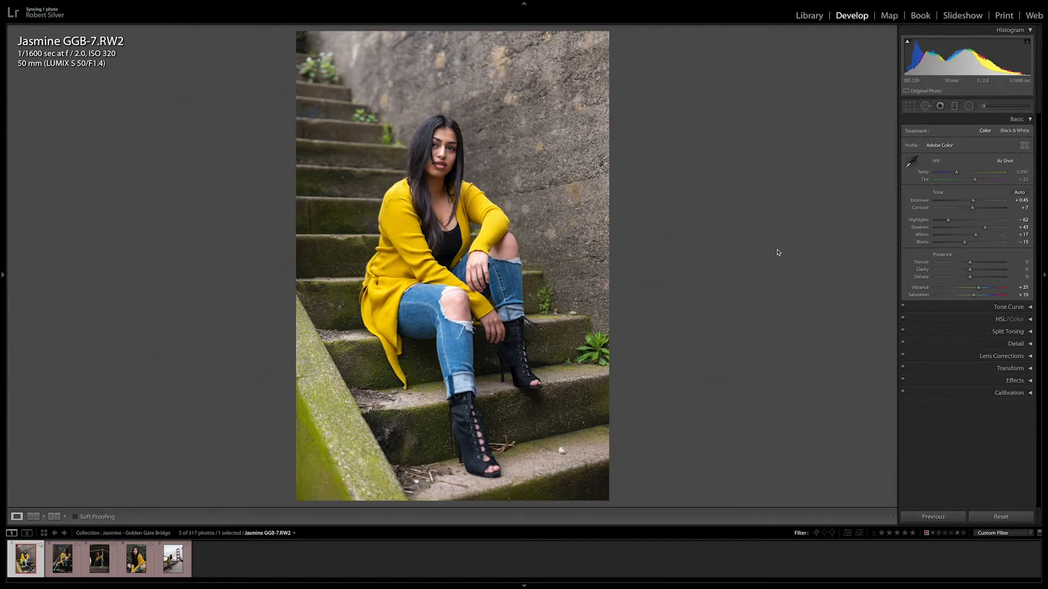
key(backslash)
key(backslash)
click(444, 138)
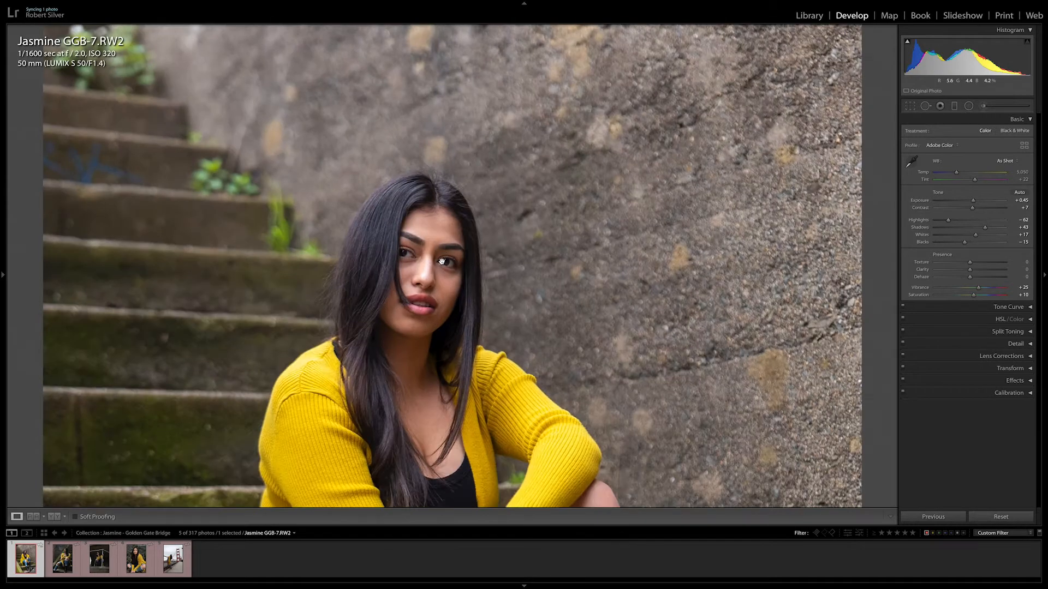
drag(452, 262, 454, 180)
click(490, 153)
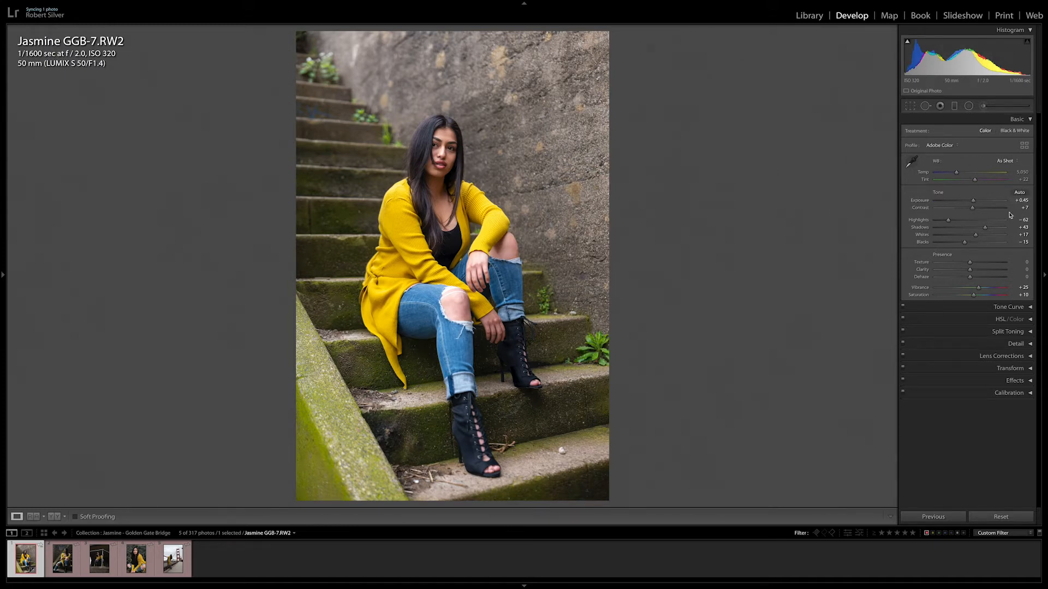
Set Texture to +5 and check the detail on the face, cardigan and jeans up close
click(1025, 262)
text(5)
key(Return)
click(444, 155)
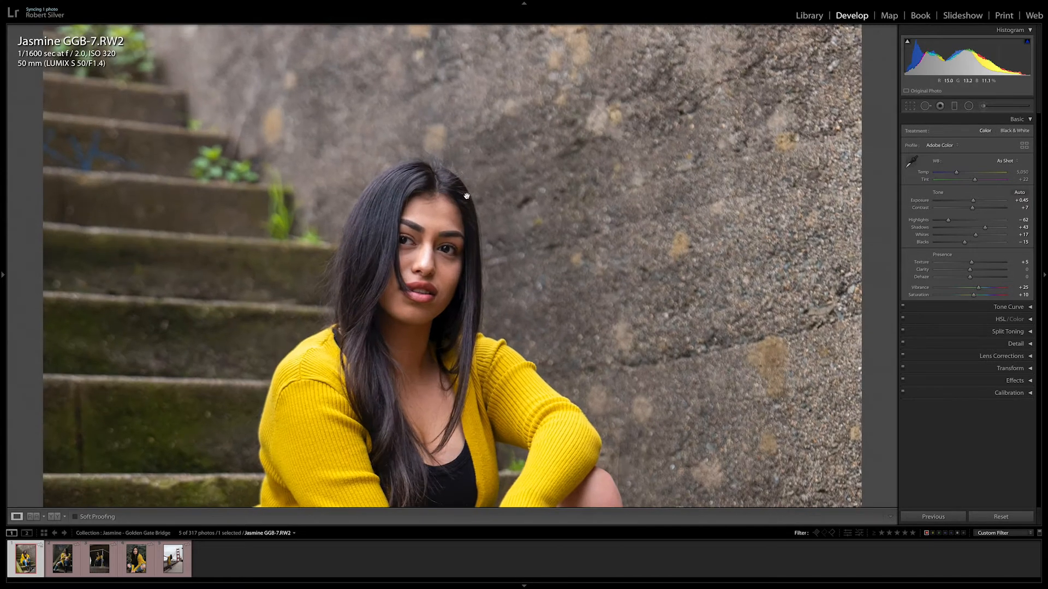
drag(446, 249, 479, 169)
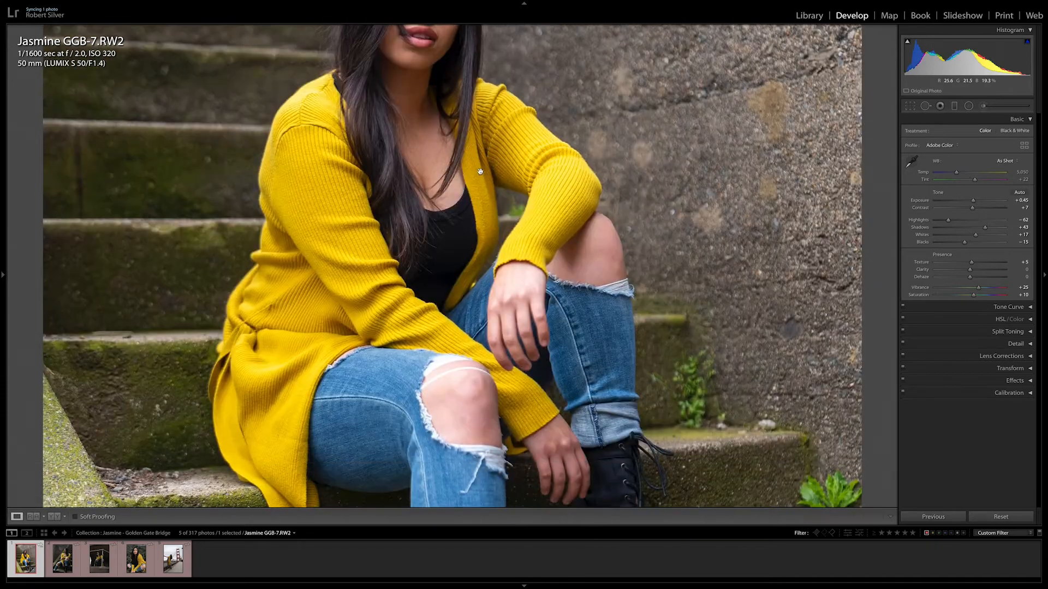
drag(456, 289, 477, 166)
mouse_move(457, 268)
mouse_down()
mouse_move(475, 181)
mouse_move(465, 286)
mouse_up()
drag(470, 153, 465, 387)
drag(464, 294, 479, 240)
click(474, 253)
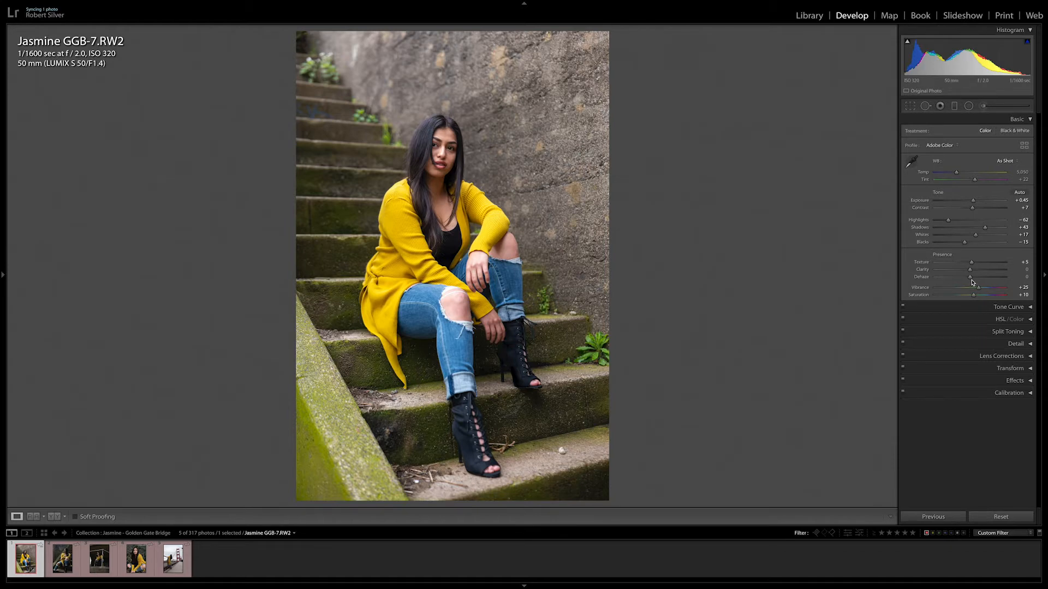
Heal away the distracting white spots on the lowest stair with the Spot Removal tool
click(926, 106)
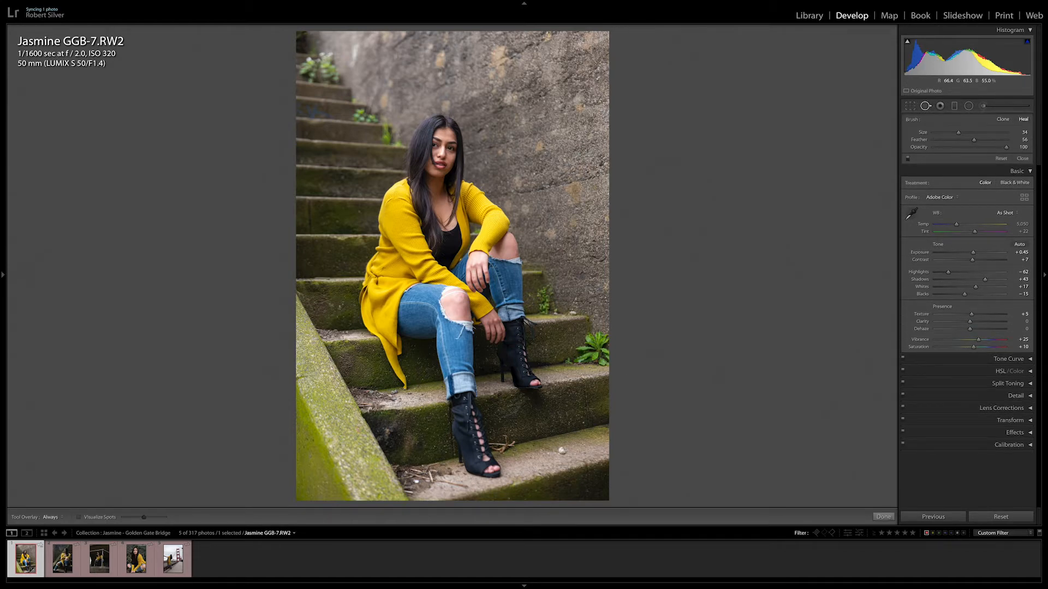
right_click(570, 452)
click(565, 450)
click(561, 449)
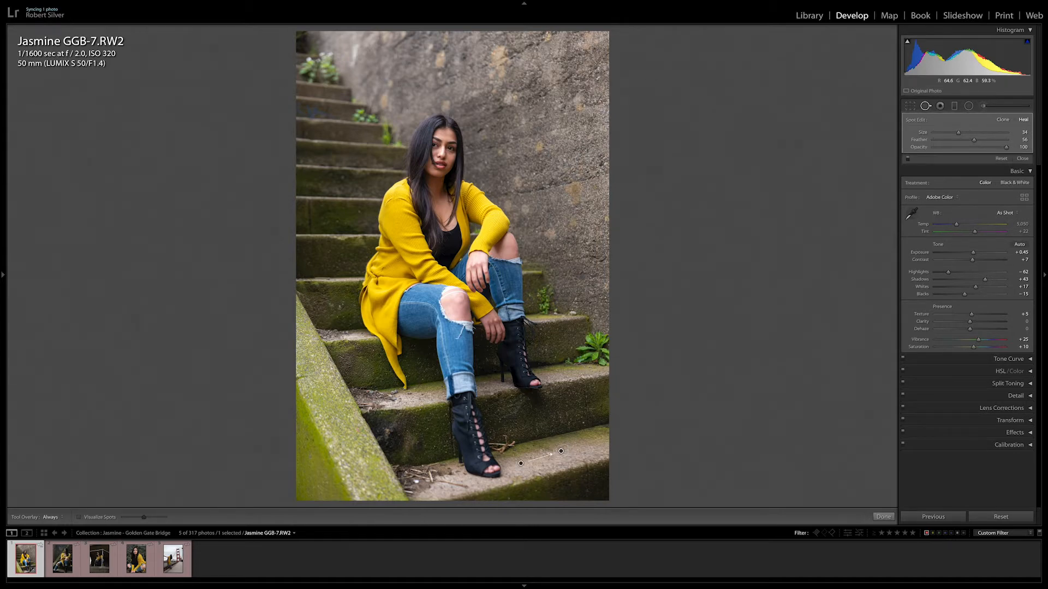
click(551, 453)
key(q)
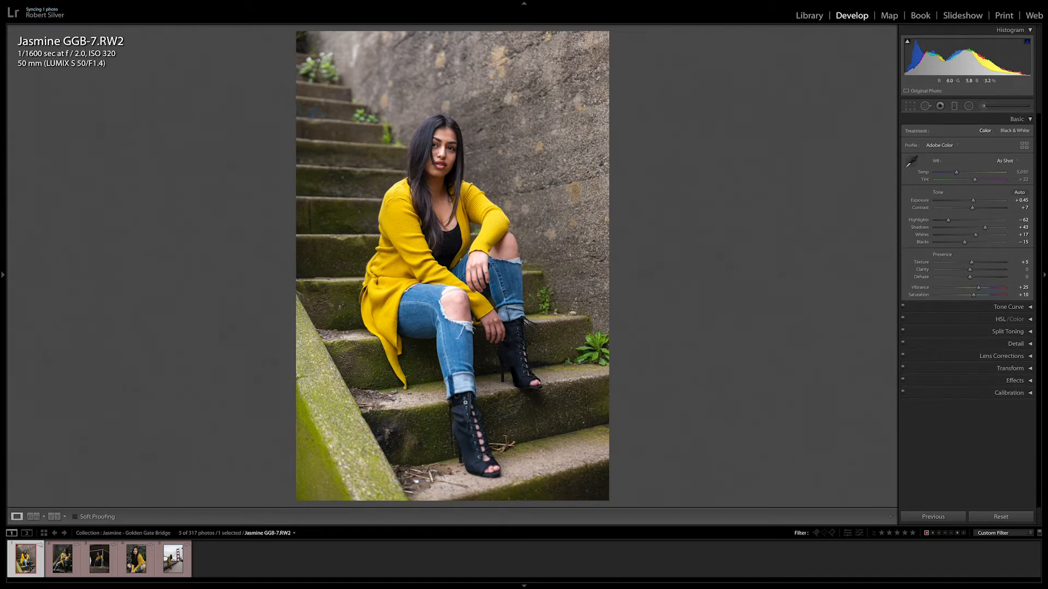
Set Shadows to +42 and Contrast to +18, and check the face up close
click(415, 176)
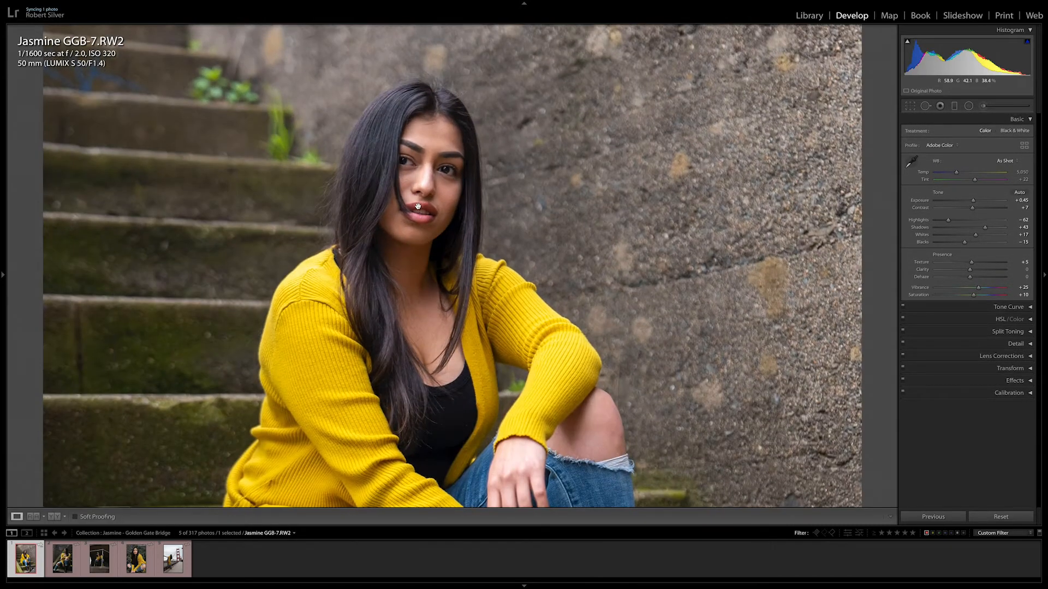
click(419, 206)
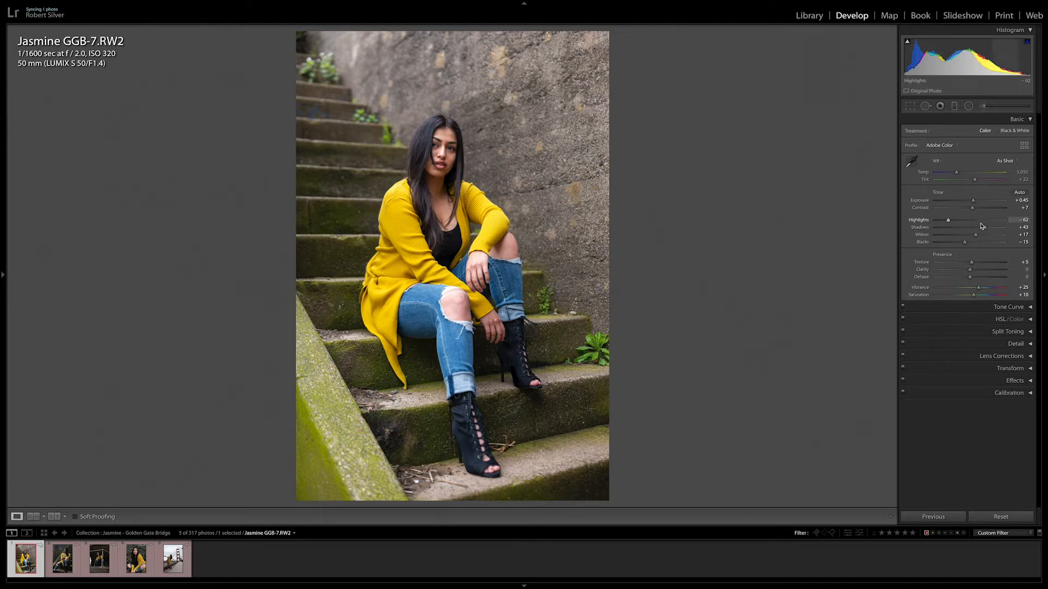
drag(985, 230, 984, 229)
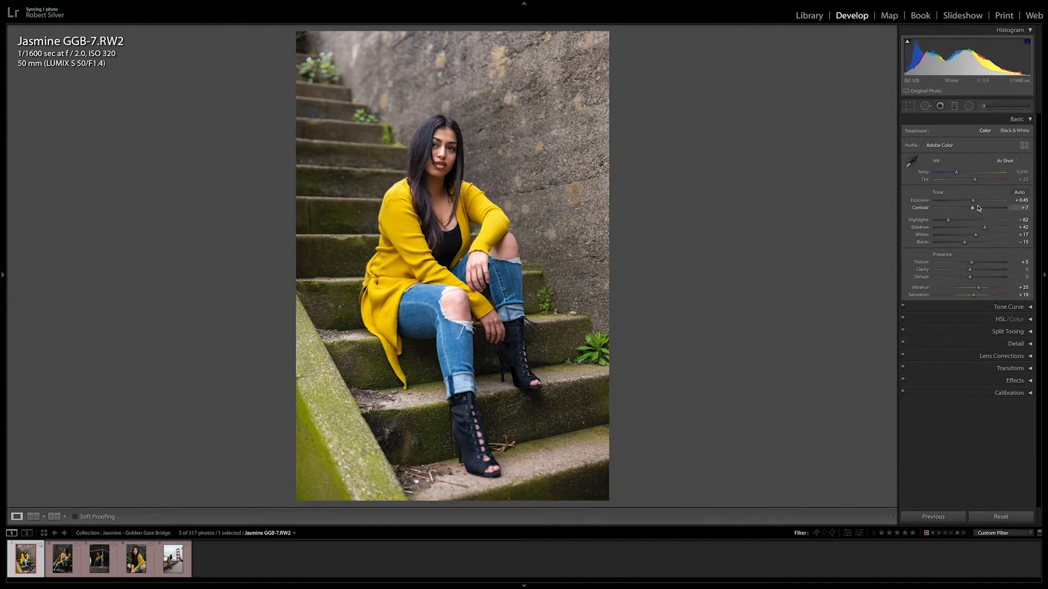
click(978, 209)
drag(978, 209, 976, 209)
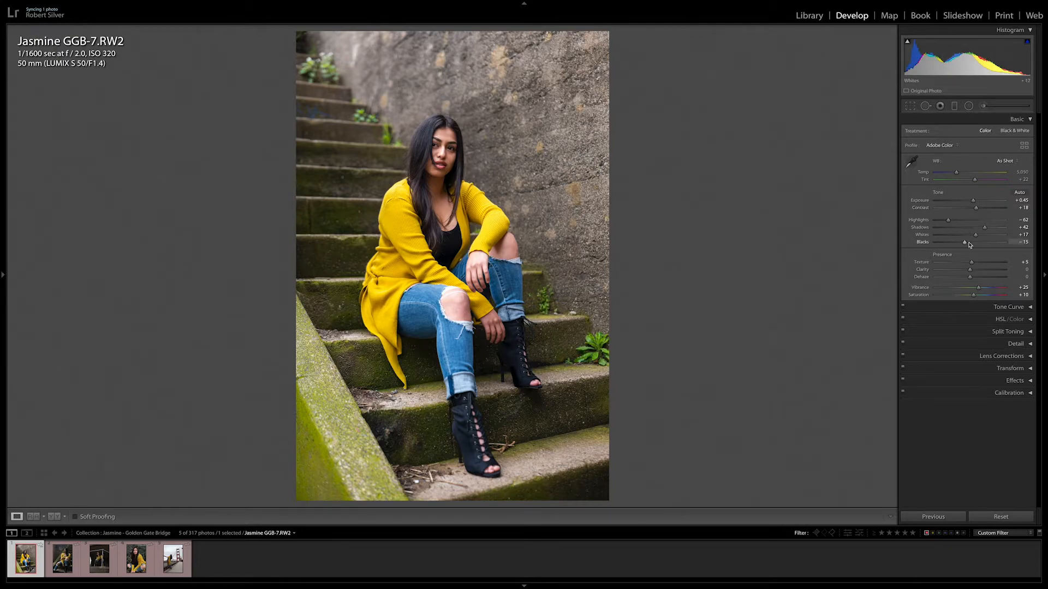
click(460, 158)
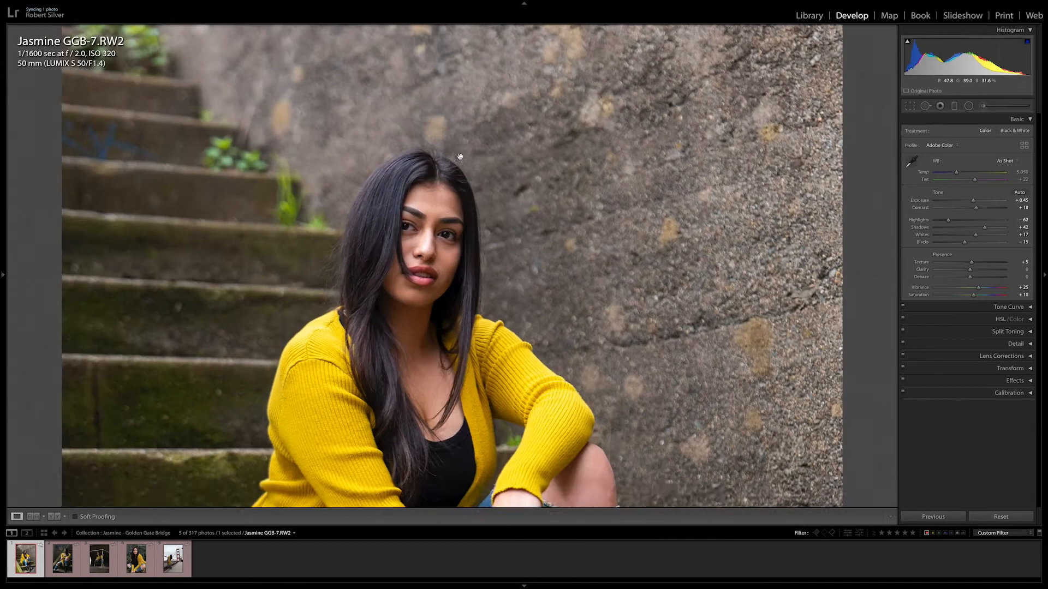
drag(463, 252, 457, 205)
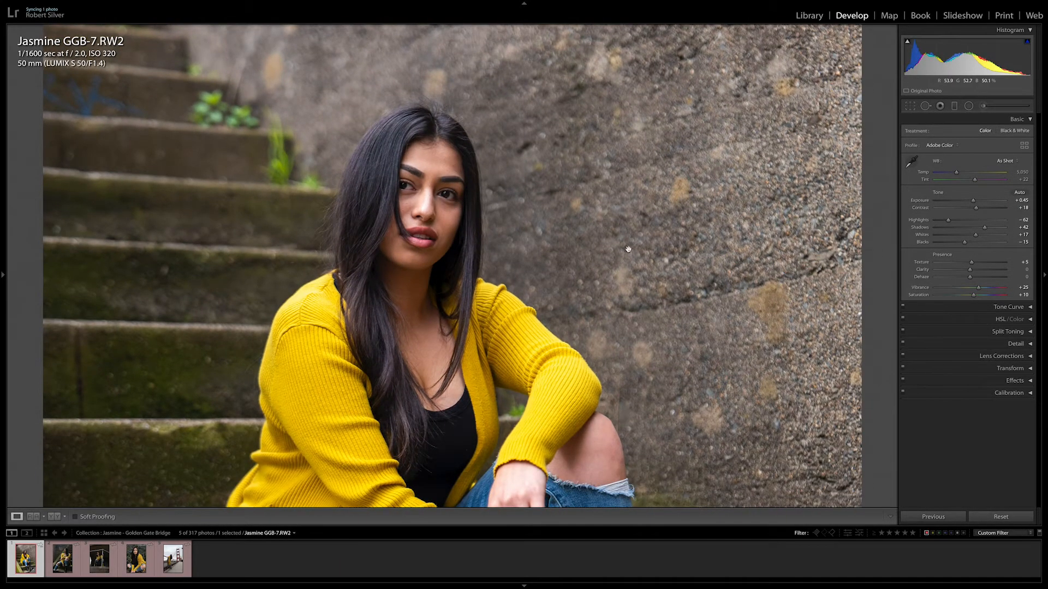
click(571, 254)
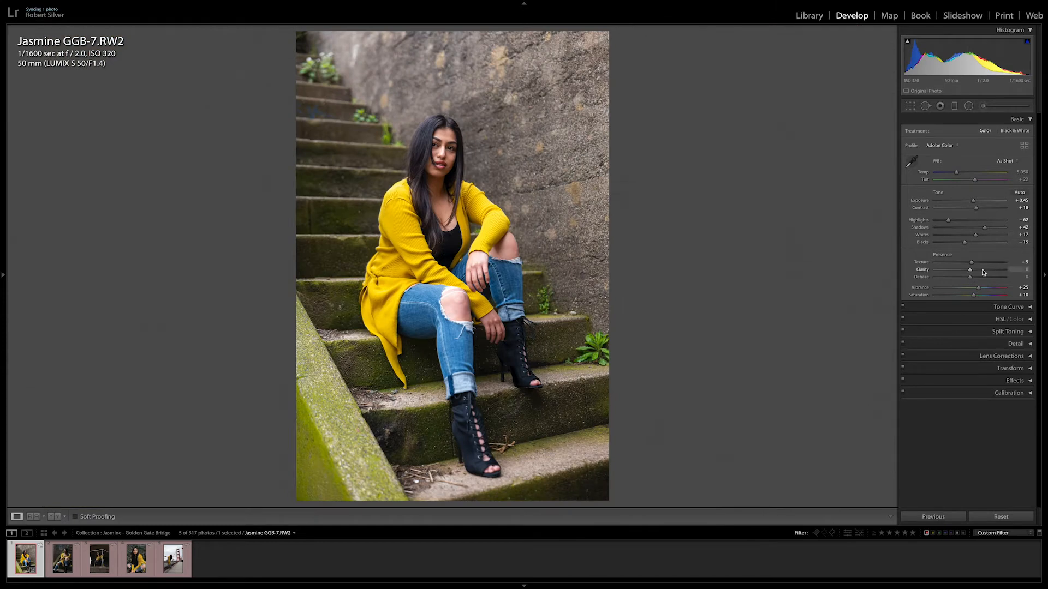
Set Clarity to +15 and inspect its effect on the woman's skin and face up close
click(1023, 270)
key(Return)
click(444, 169)
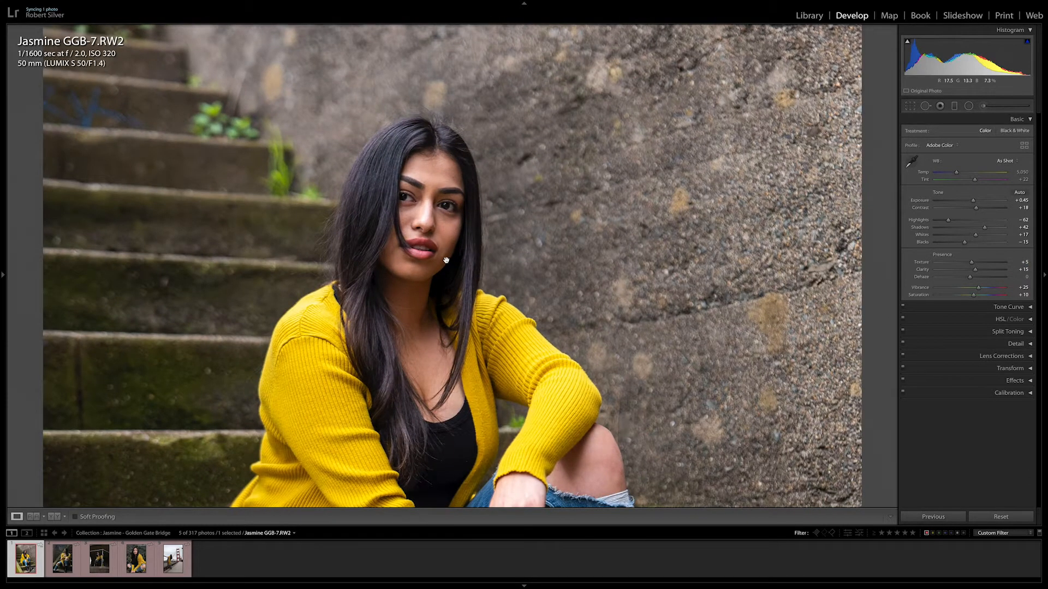
scroll(445, 221, down, 5)
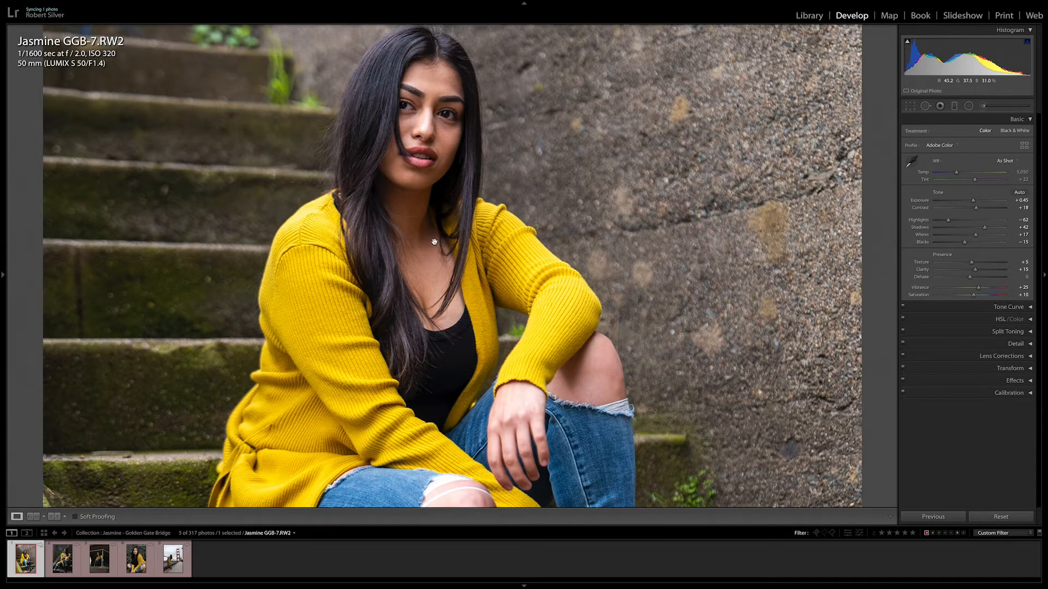
click(435, 242)
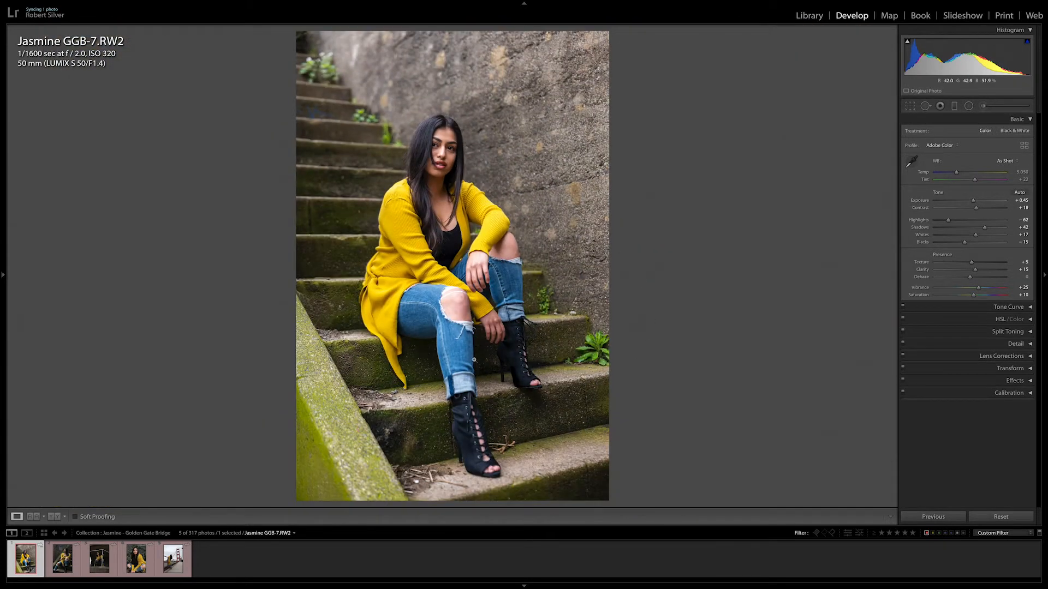
click(428, 161)
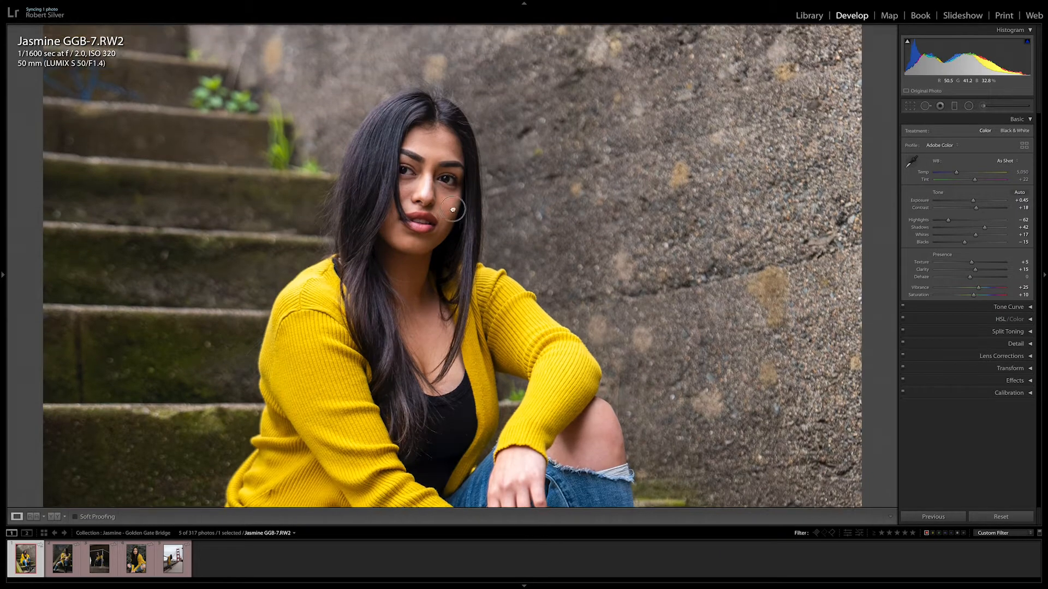
drag(453, 210, 444, 248)
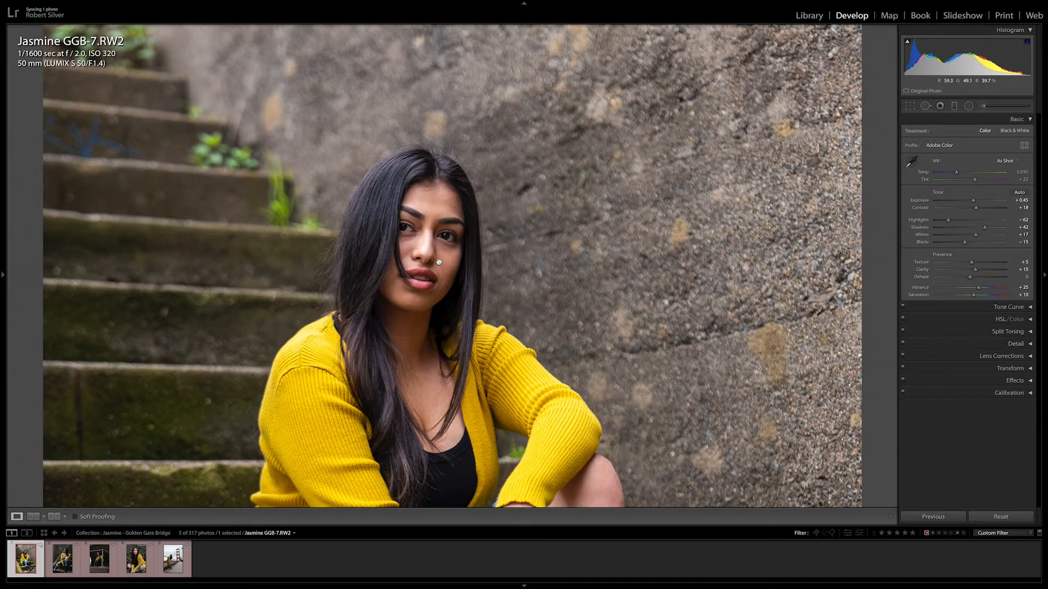
click(439, 265)
click(439, 265)
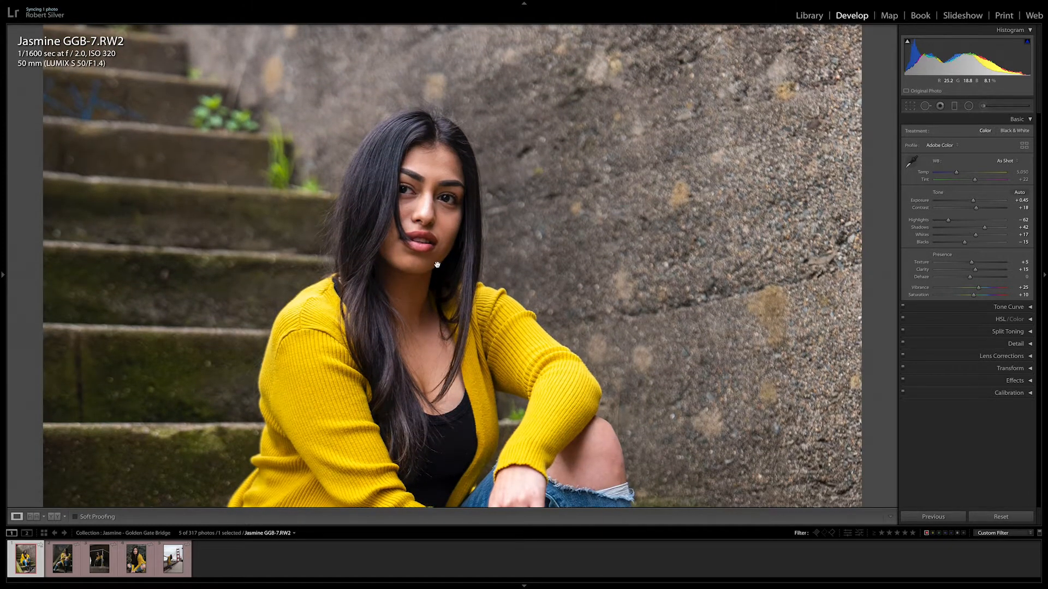
click(439, 266)
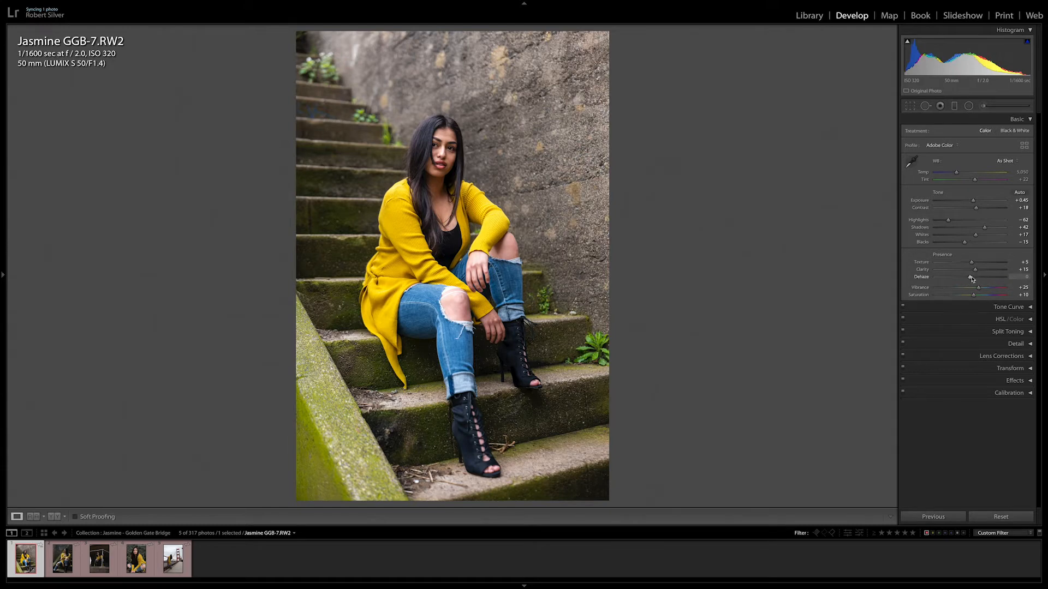
Try a slightly higher Dehaze amount and reset Dehaze to 0
drag(970, 278, 973, 278)
click(1025, 278)
text(0)
key(Return)
click(967, 106)
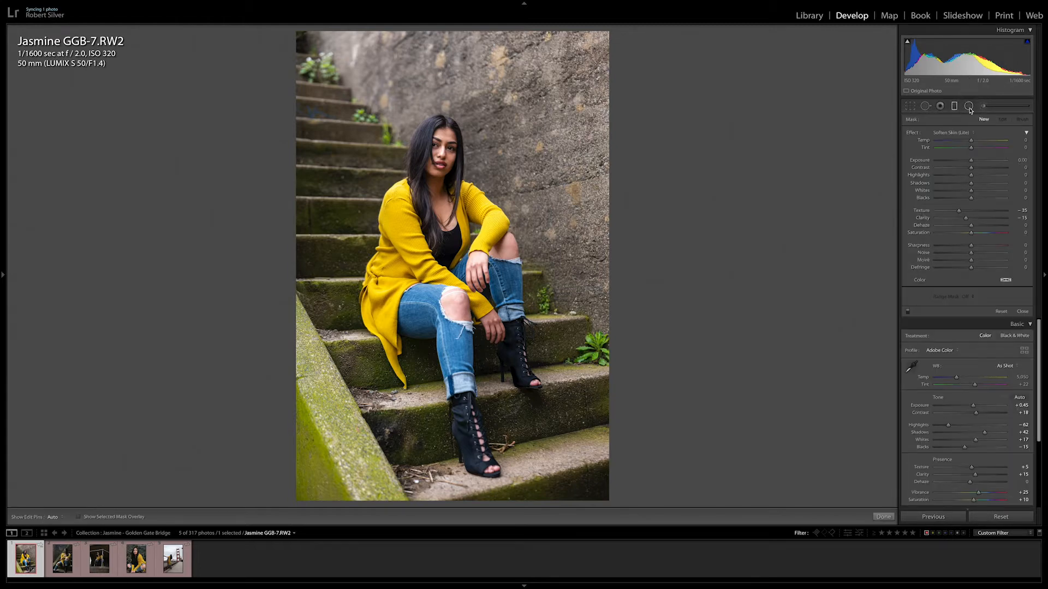
click(968, 108)
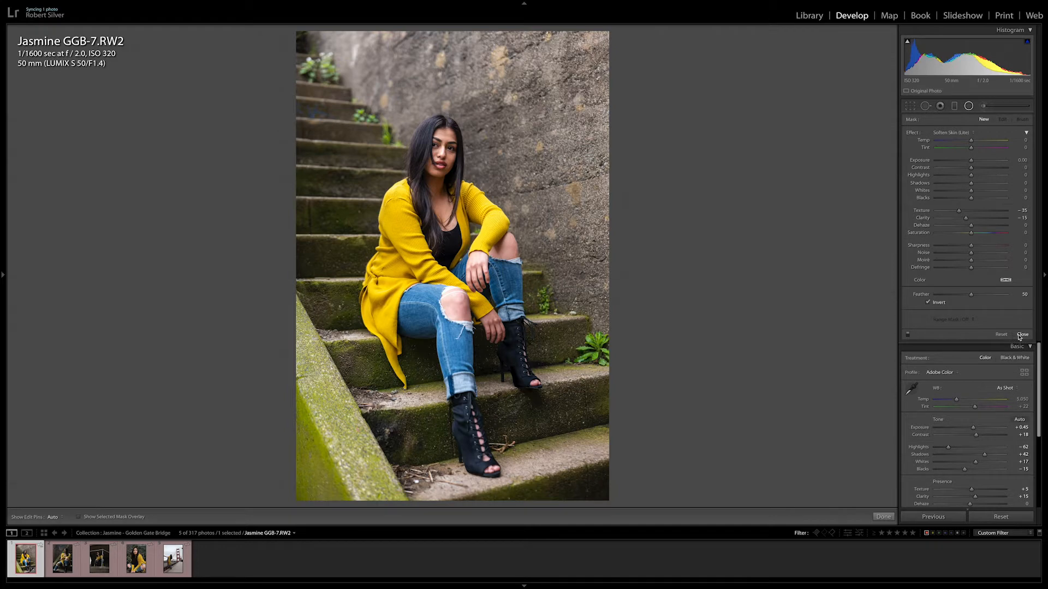
click(1014, 333)
click(970, 106)
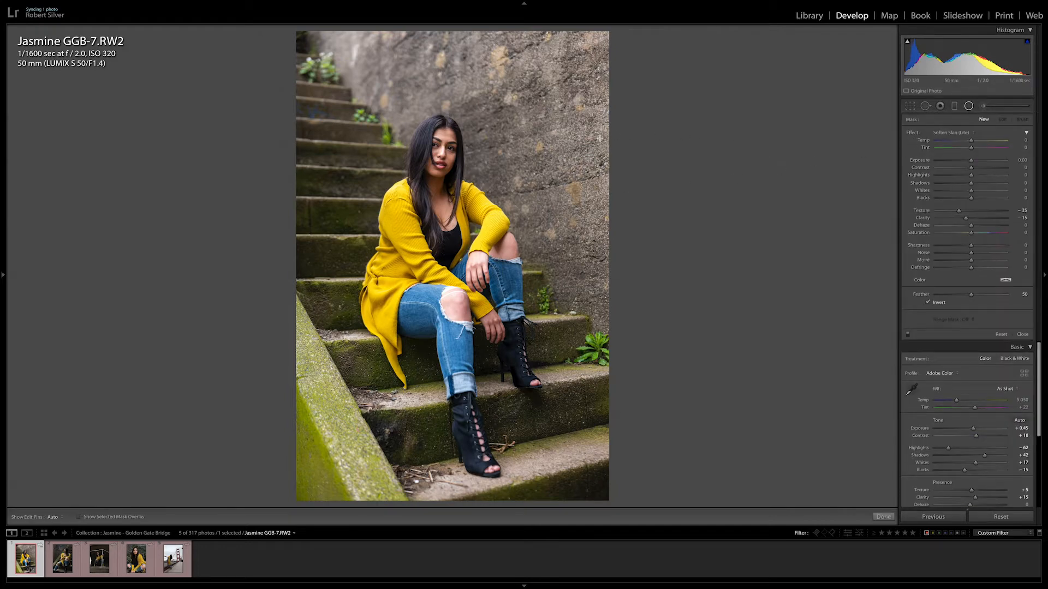
drag(402, 173, 513, 396)
drag(396, 193, 443, 311)
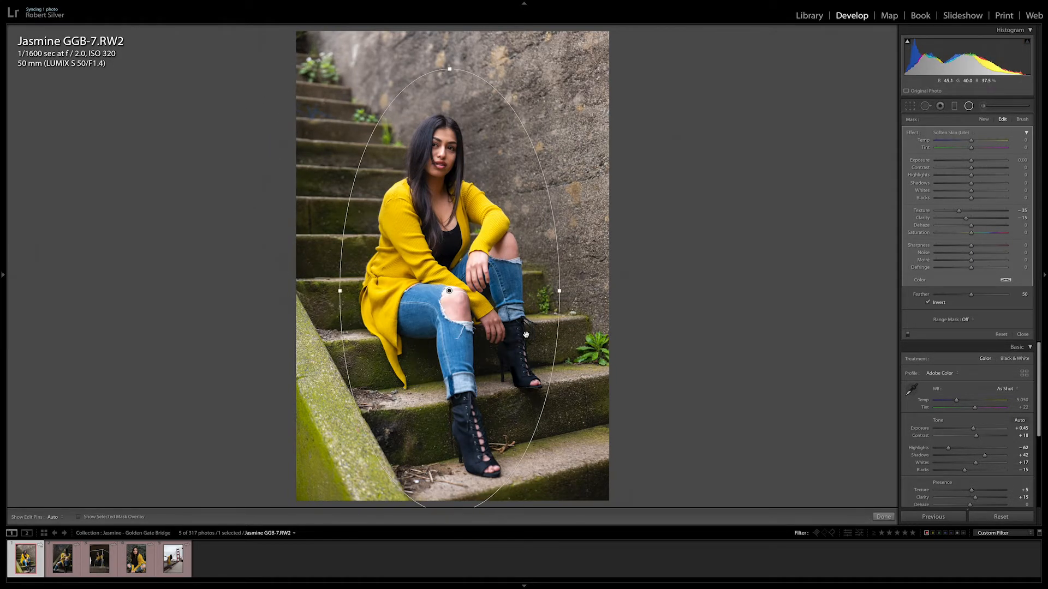
key(shift+m)
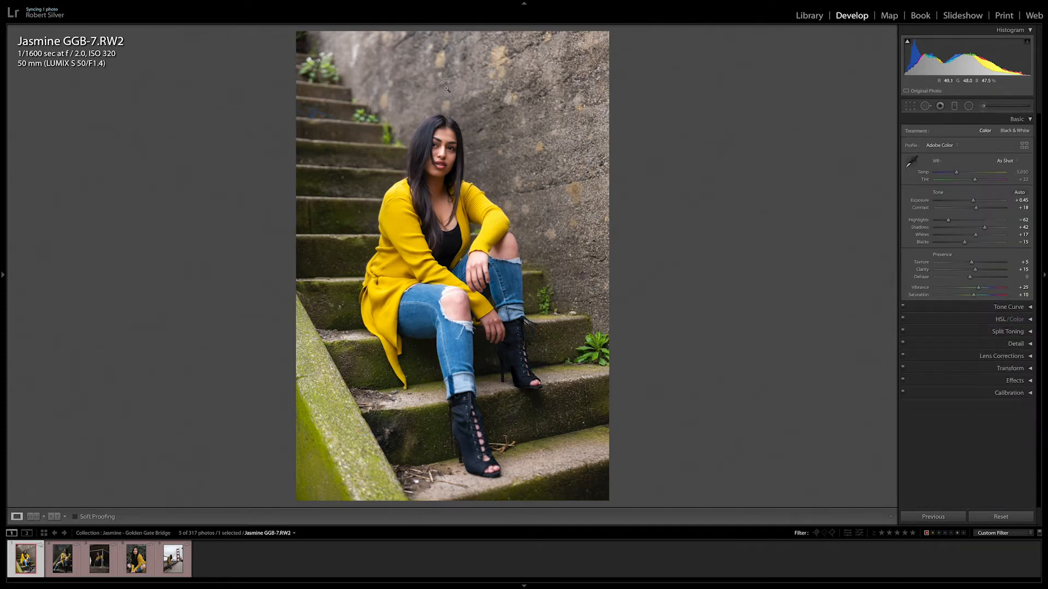
Draw an elliptical radial filter around the woman from head to shins and delete the larger radial filter centered on her knee
click(966, 107)
drag(398, 148, 470, 304)
drag(395, 143, 438, 262)
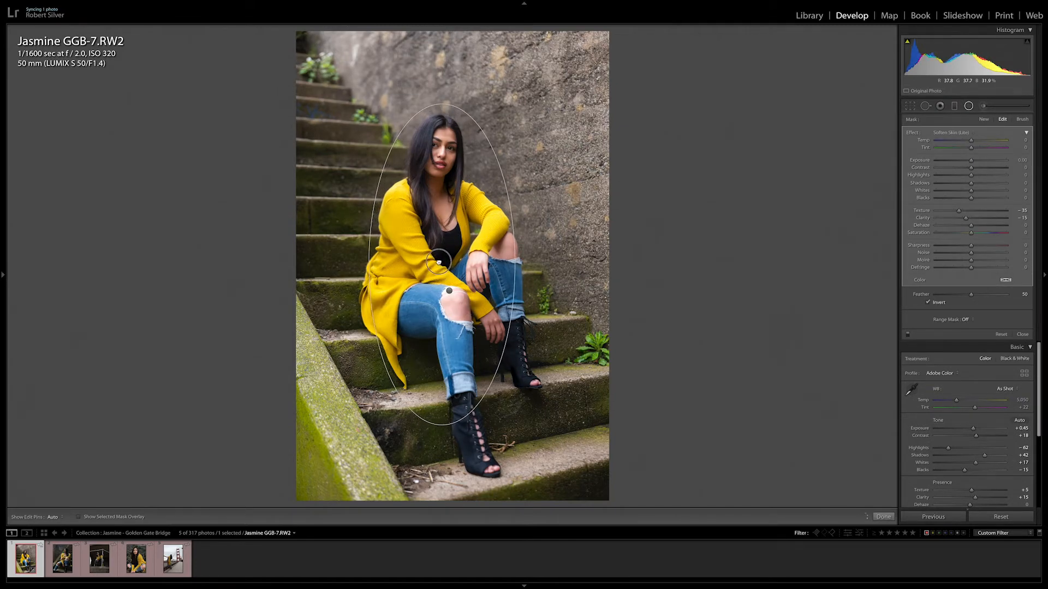
click(449, 290)
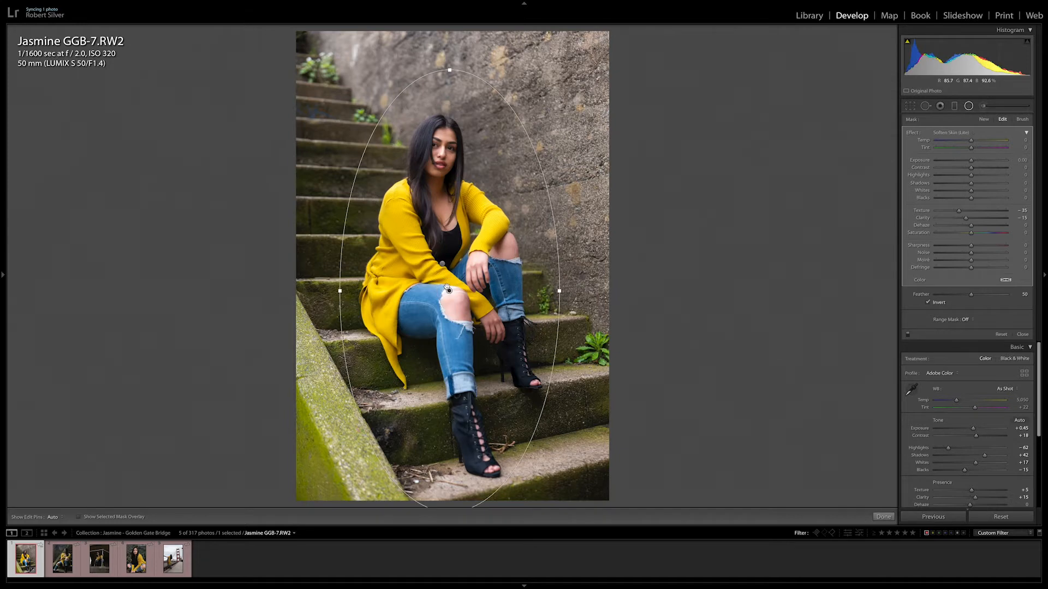
key(Delete)
click(442, 265)
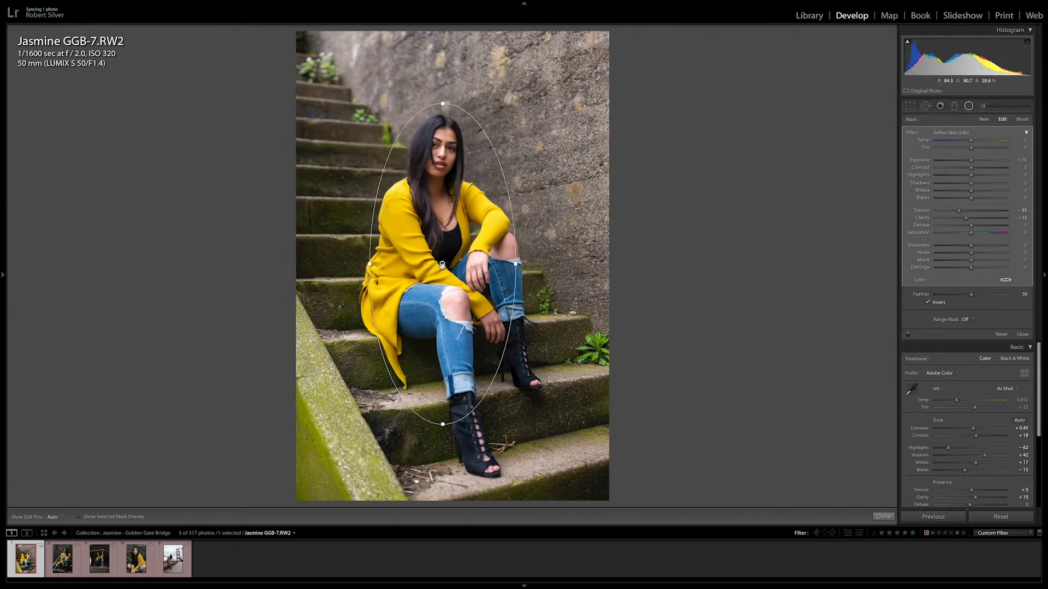
With the mask overlay shown, turn off Invert for the radial filter and enlarge its ellipse around the woman
mouse_move(442, 265)
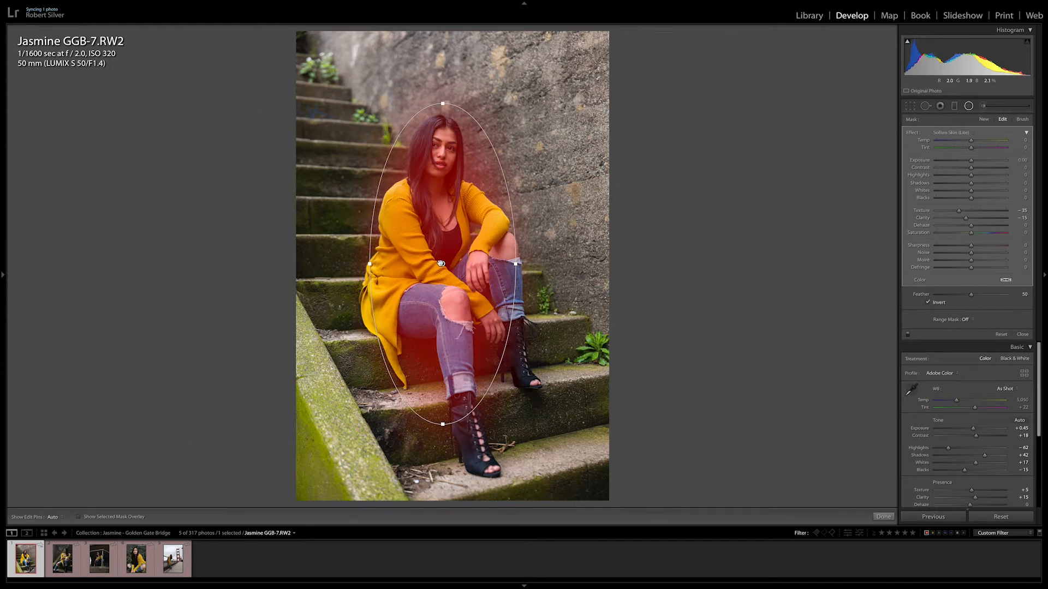
click(138, 520)
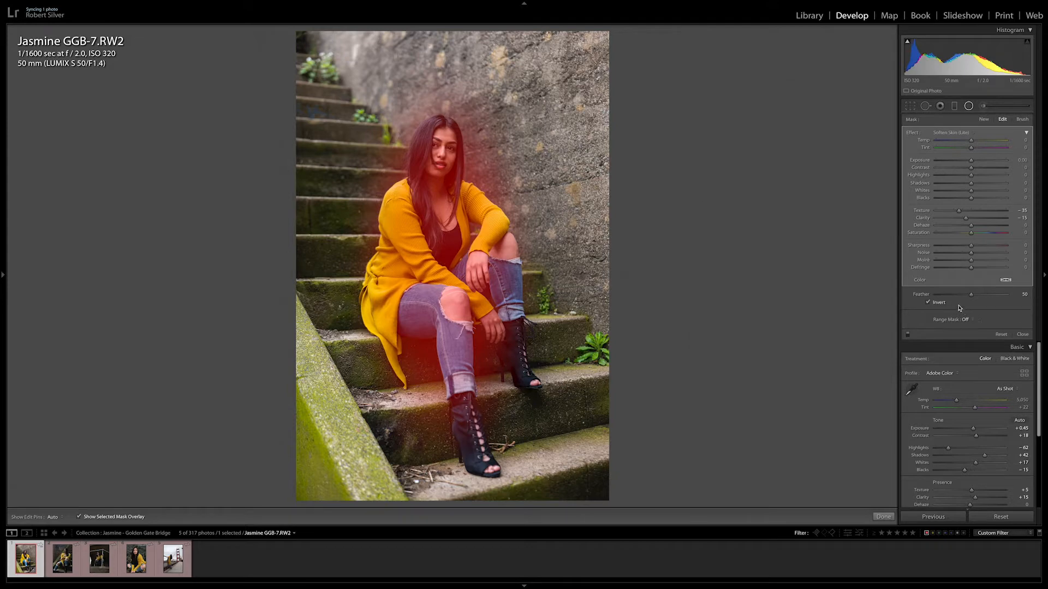
click(928, 303)
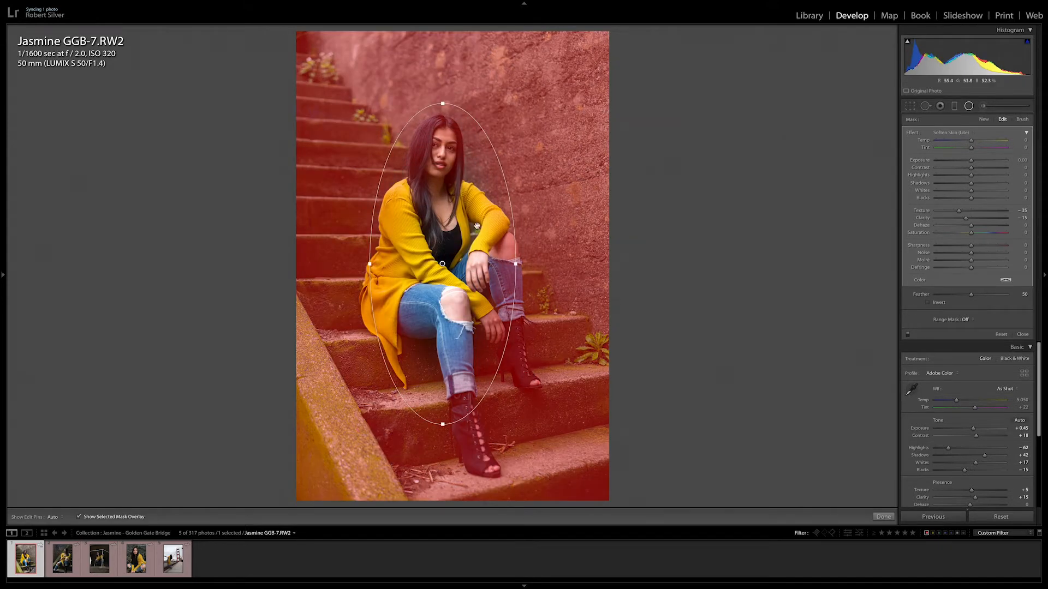
drag(515, 263, 543, 258)
drag(444, 104, 443, 79)
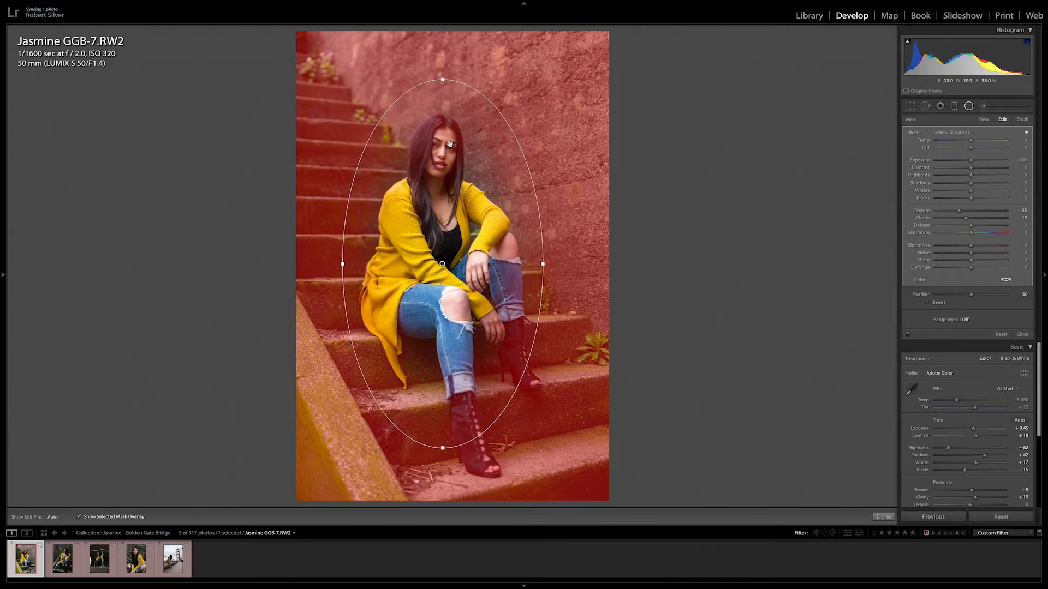
Lower the radial filter's feather to about 26 and enlarge and recenter its ellipse so it reaches the woman's feet
mouse_move(971, 295)
mouse_down()
mouse_move(1005, 293)
mouse_move(954, 295)
mouse_up()
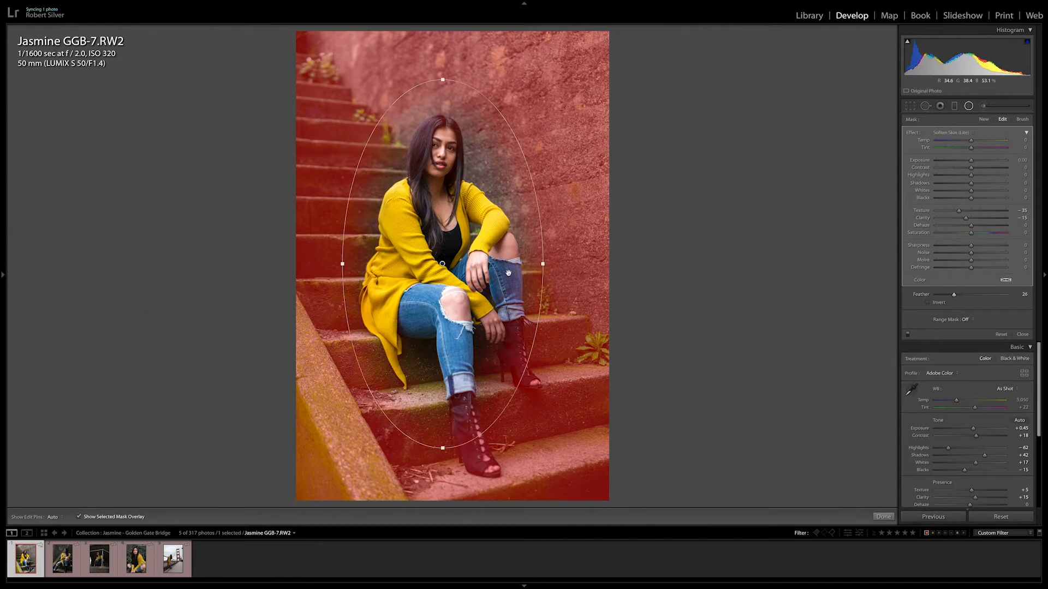
drag(542, 264, 555, 264)
drag(442, 446, 443, 475)
drag(437, 268, 440, 270)
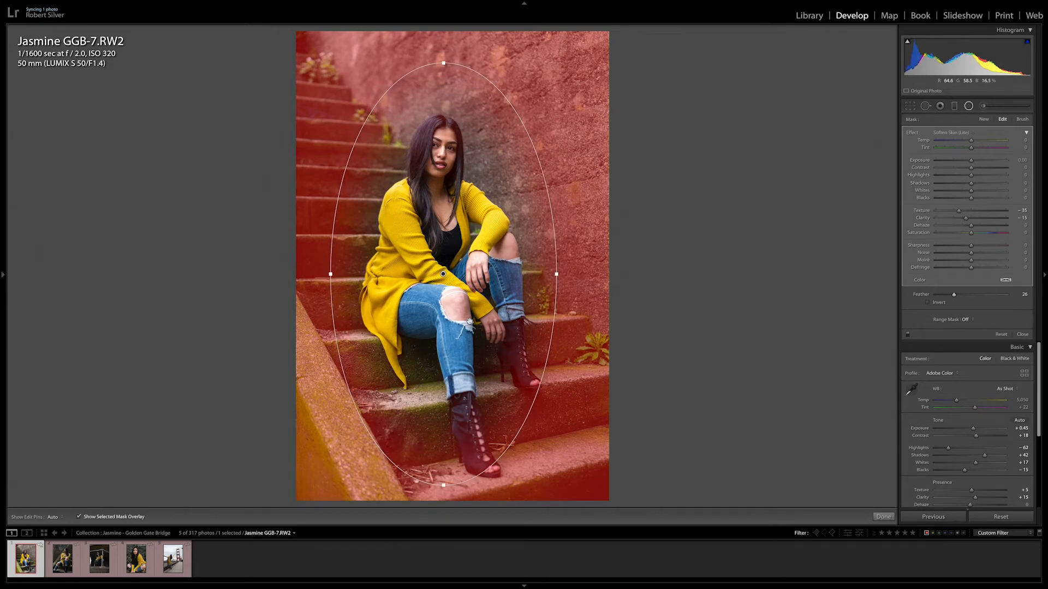
click(135, 516)
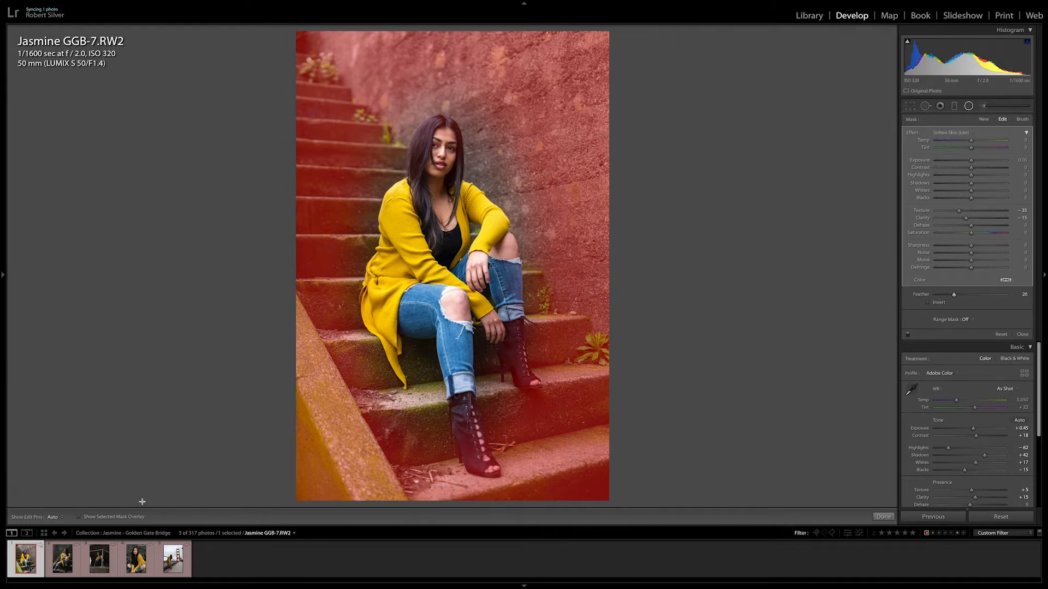
Switch the radial filter's effect to Dehaze, set the amount to 15 for the surroundings, and finish the filter
click(954, 135)
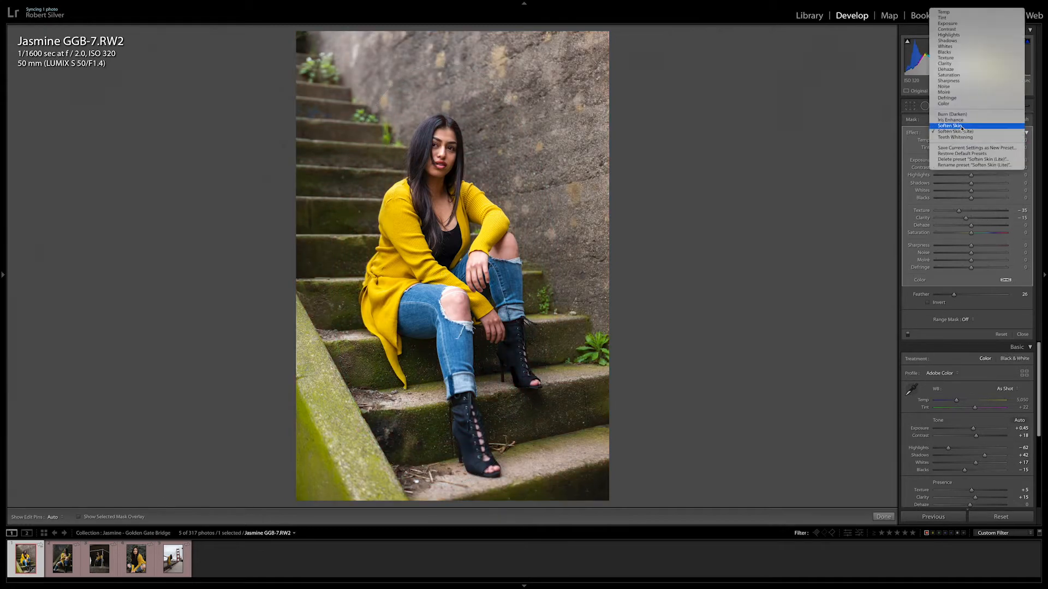
click(950, 69)
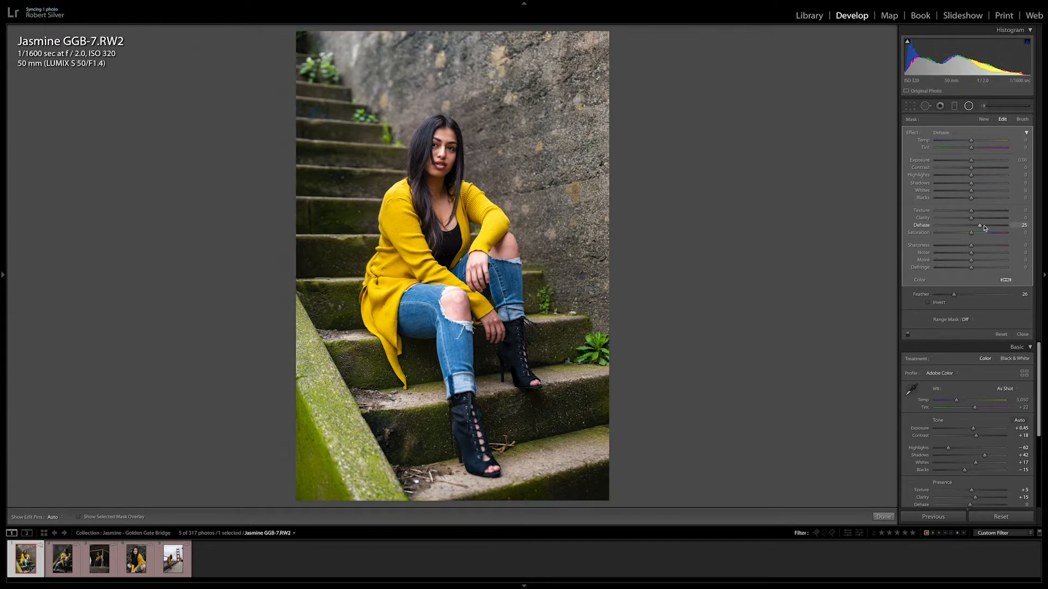
drag(981, 228, 980, 228)
drag(981, 229, 976, 228)
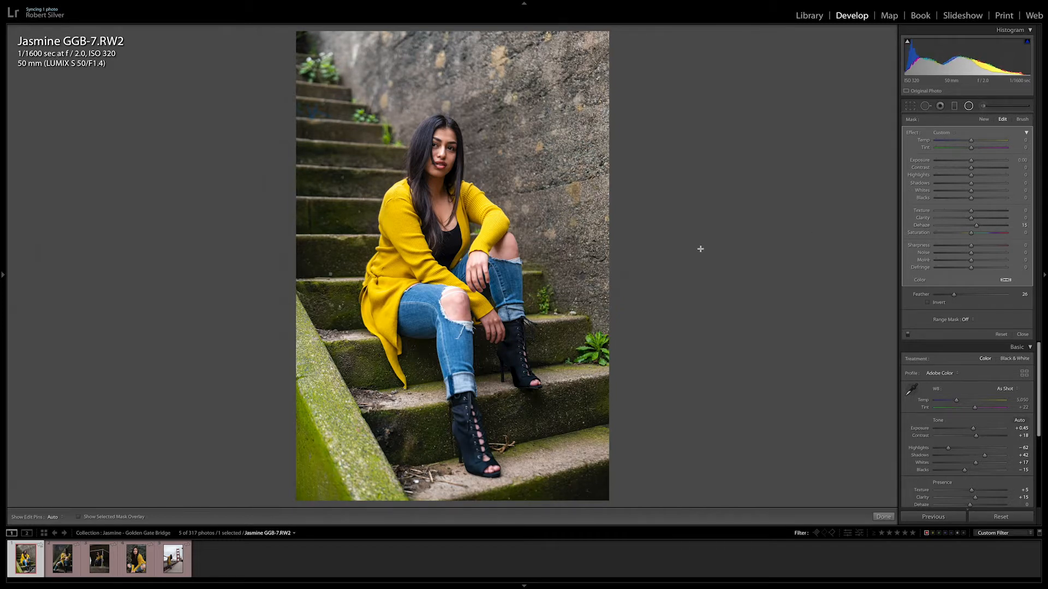
click(81, 517)
click(80, 517)
key(Return)
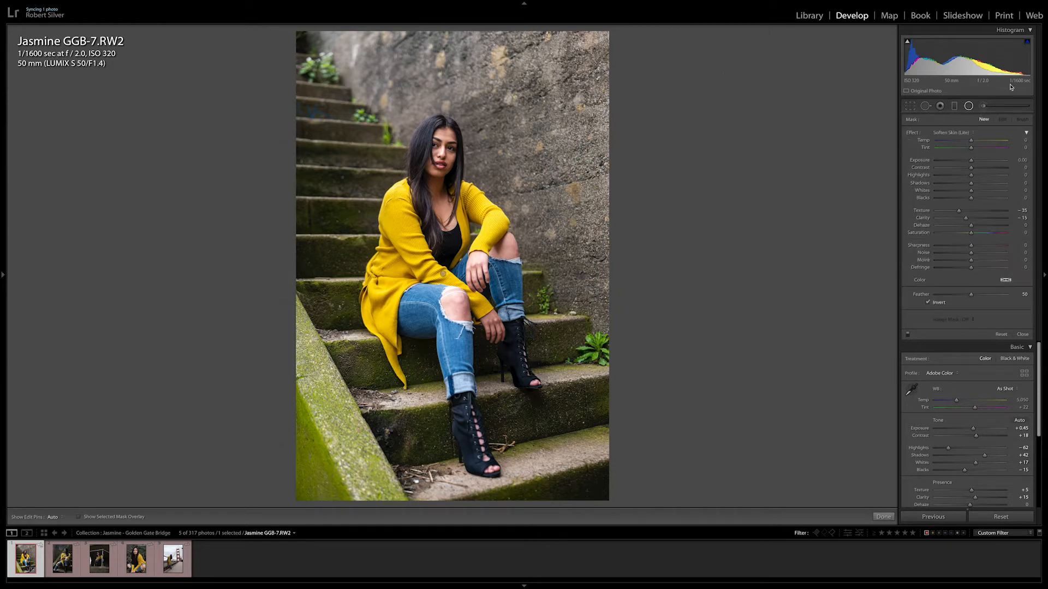
Try a slanted graduated filter over the upper part of the photo, preview its mask, and delete the filter
click(954, 107)
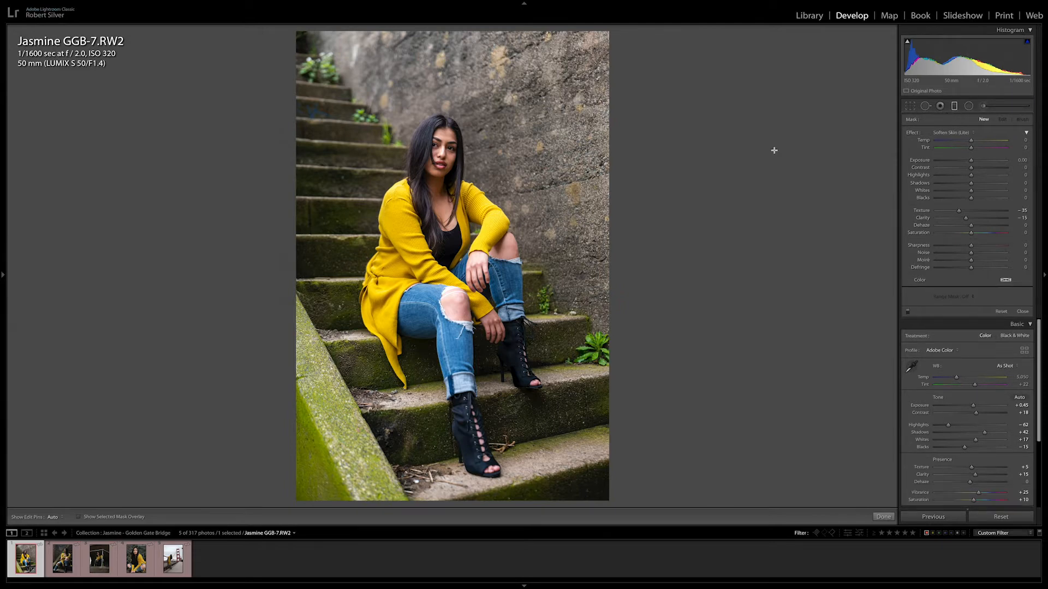
drag(448, 150, 474, 317)
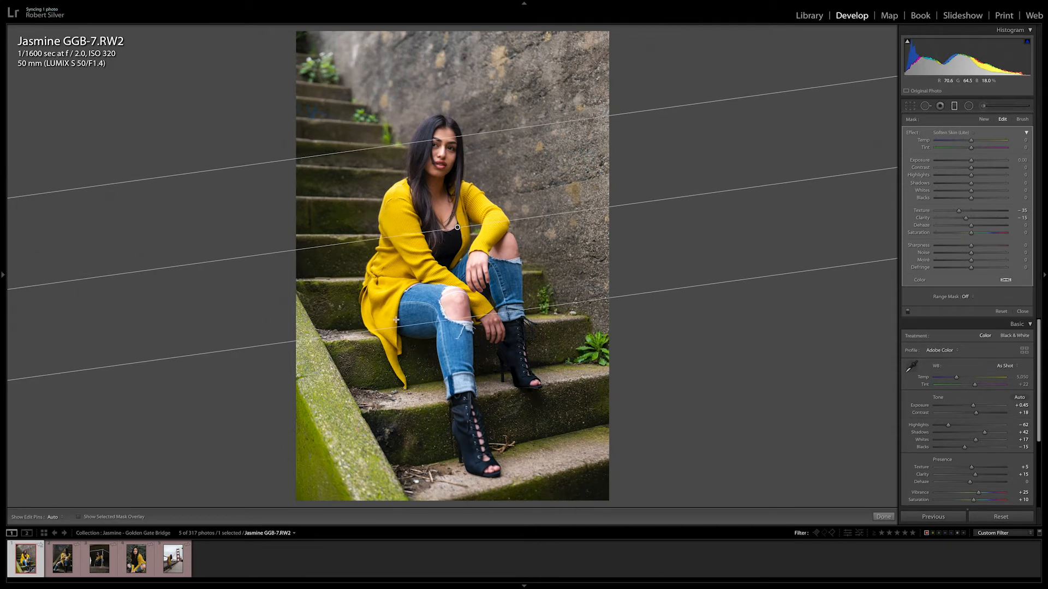
click(139, 517)
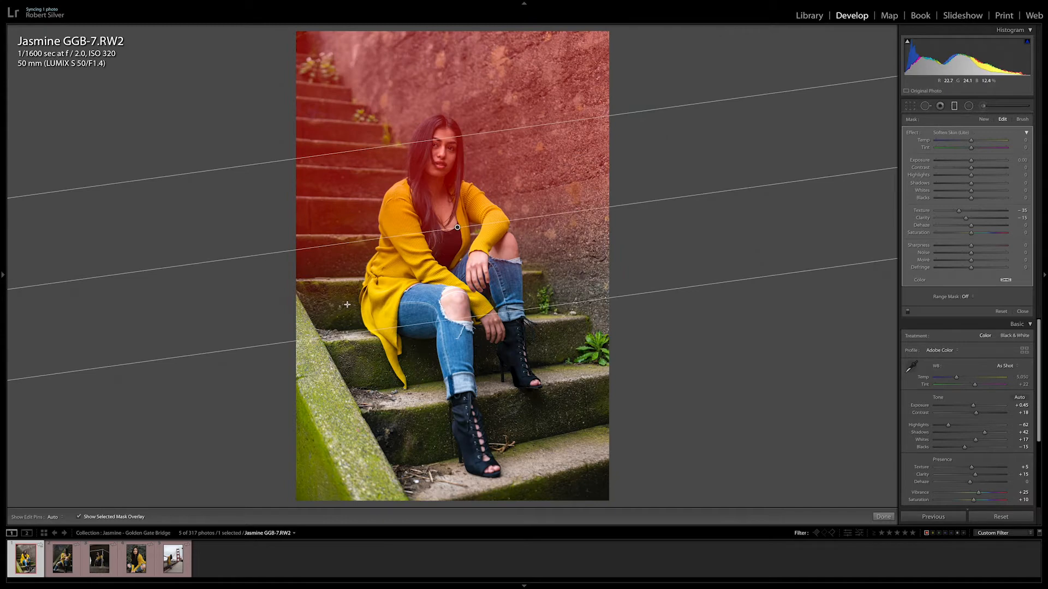
key(Delete)
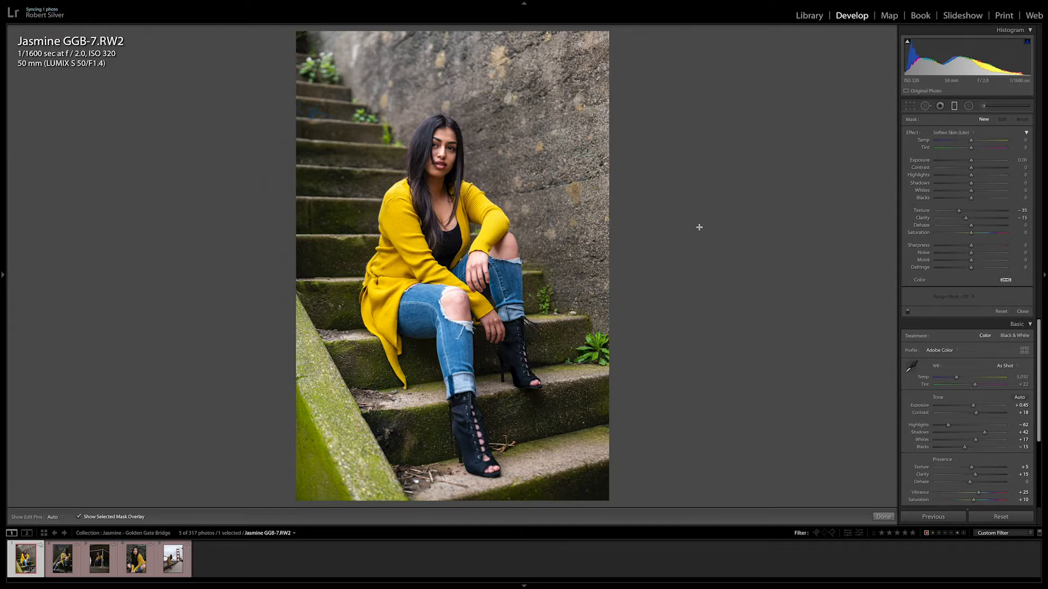
key(m)
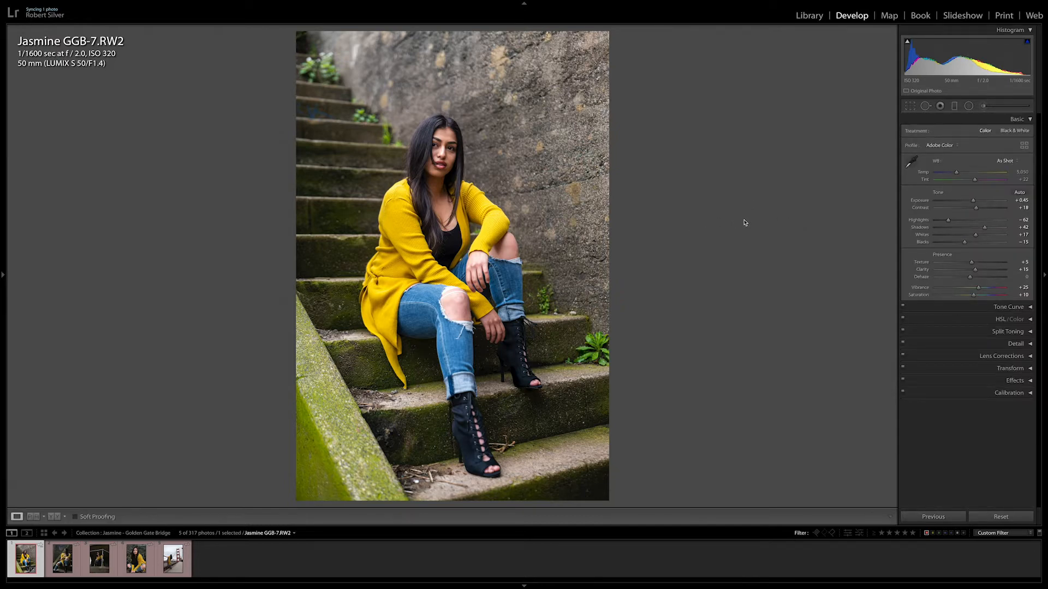
Compare the staircase photo's original and edited versions several times to judge the overall tone and color changes
key(backslash)
key(backslash)
key(backslash)
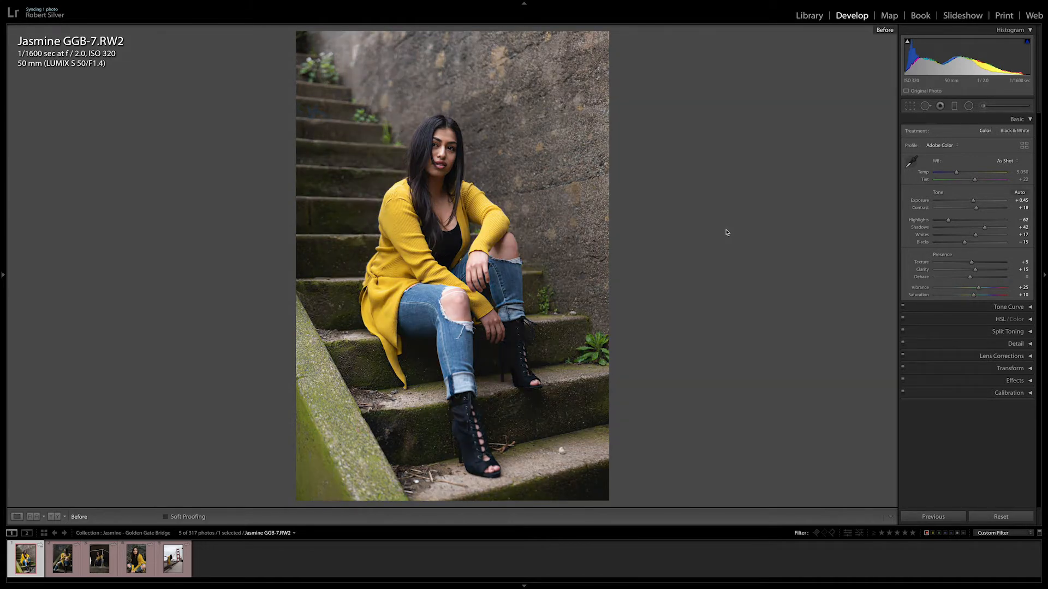
key(backslash)
key(backslash)
key(backslash)
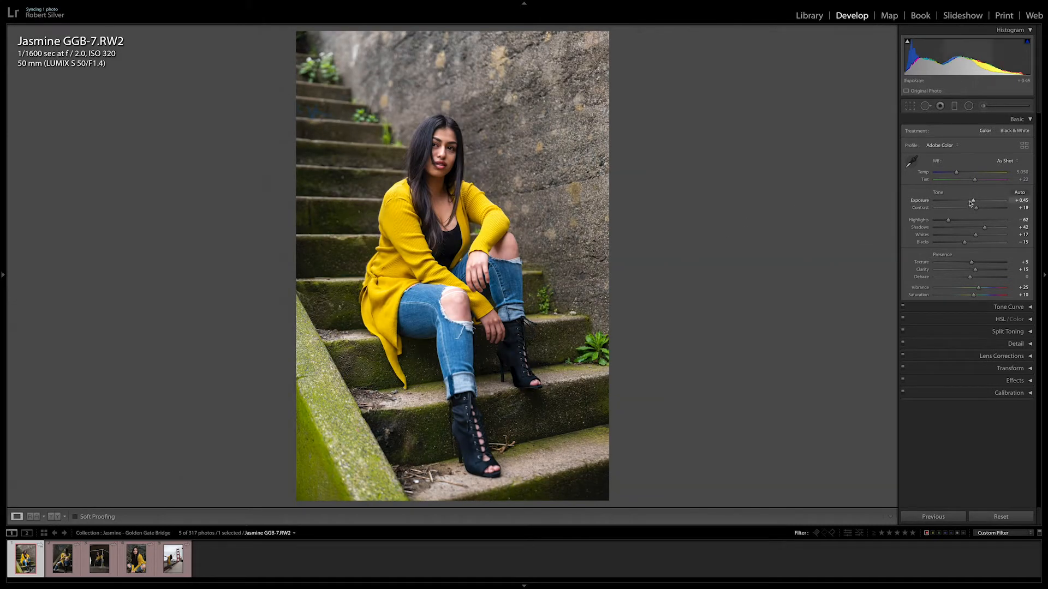
drag(974, 203, 974, 202)
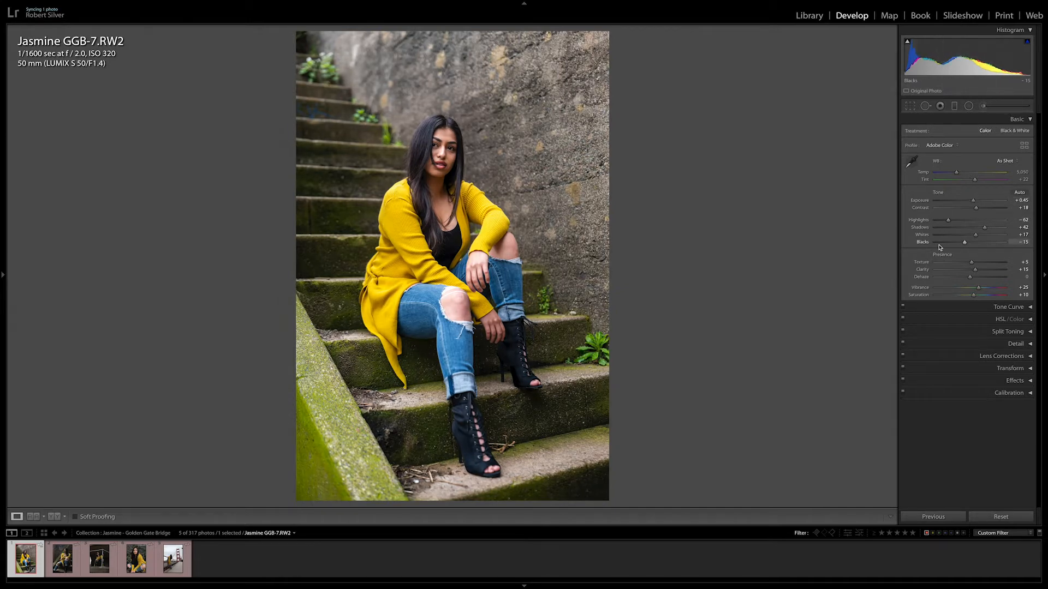
key(backslash)
key(backslash)
key(backslash)
key(backslash)
key(backslash)
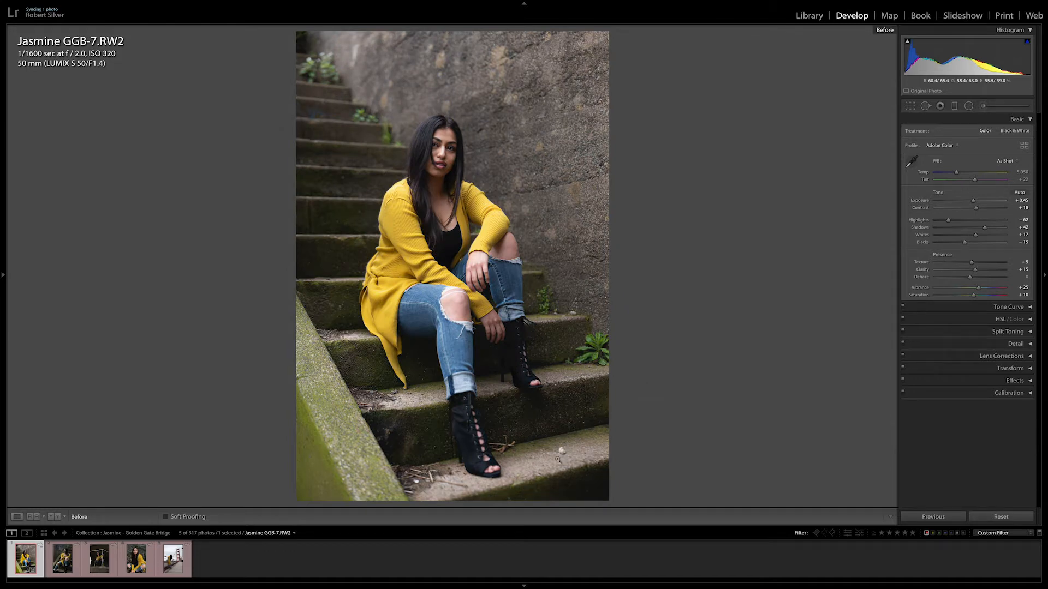
key(backslash)
key(backslash)
key(backslash)
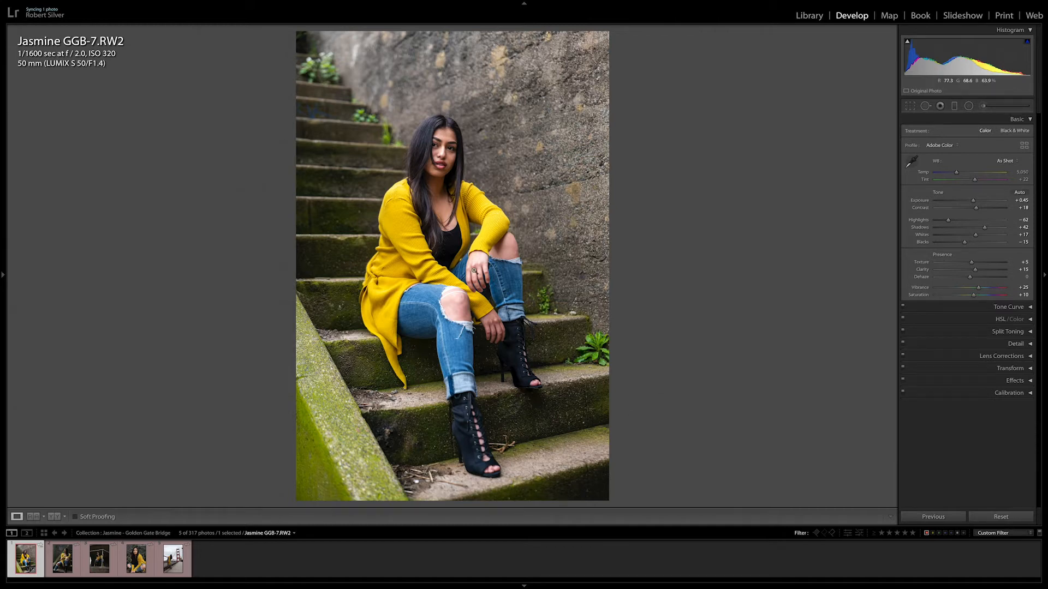
Cover the blue graffiti on the upper stair riser with the Spot Removal tool in Clone mode, sampling from the step just below
click(344, 131)
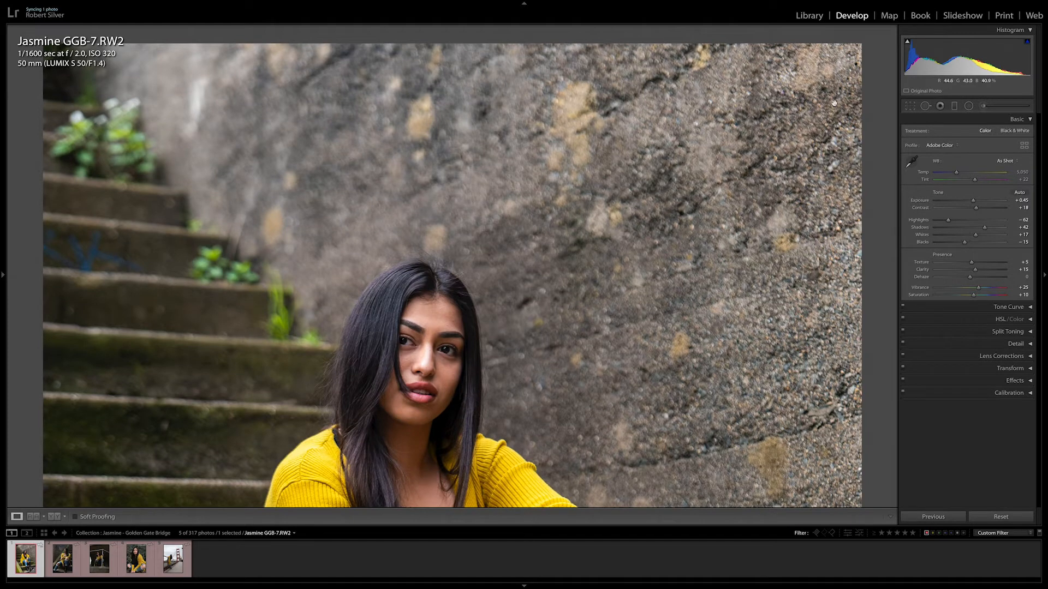
click(926, 106)
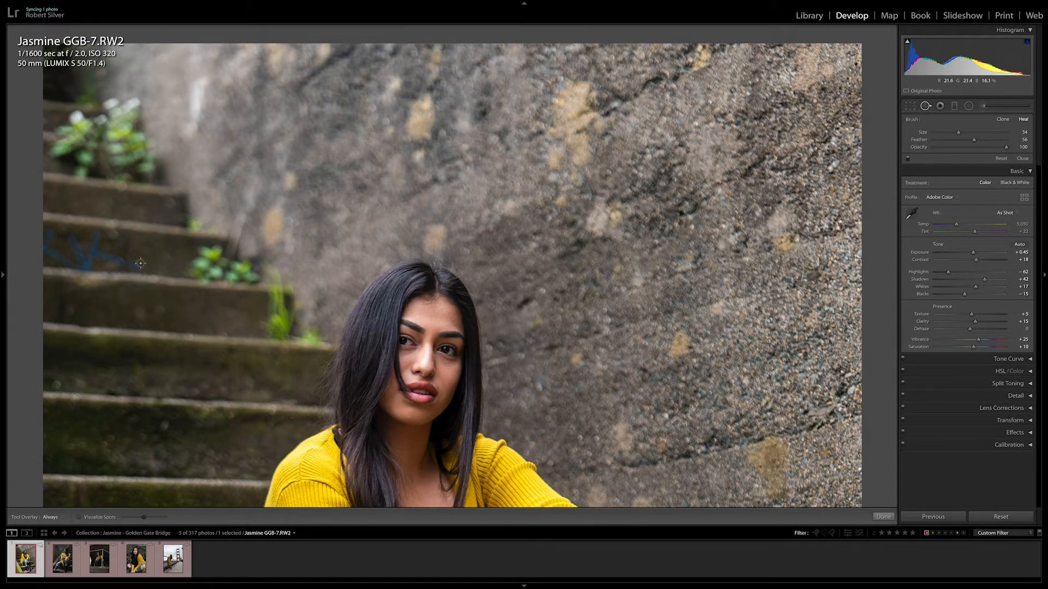
mouse_move(141, 267)
mouse_down()
mouse_move(93, 254)
mouse_move(96, 234)
mouse_move(89, 257)
mouse_move(71, 240)
mouse_move(83, 256)
mouse_move(76, 266)
mouse_move(66, 247)
mouse_move(70, 261)
mouse_move(47, 246)
mouse_up()
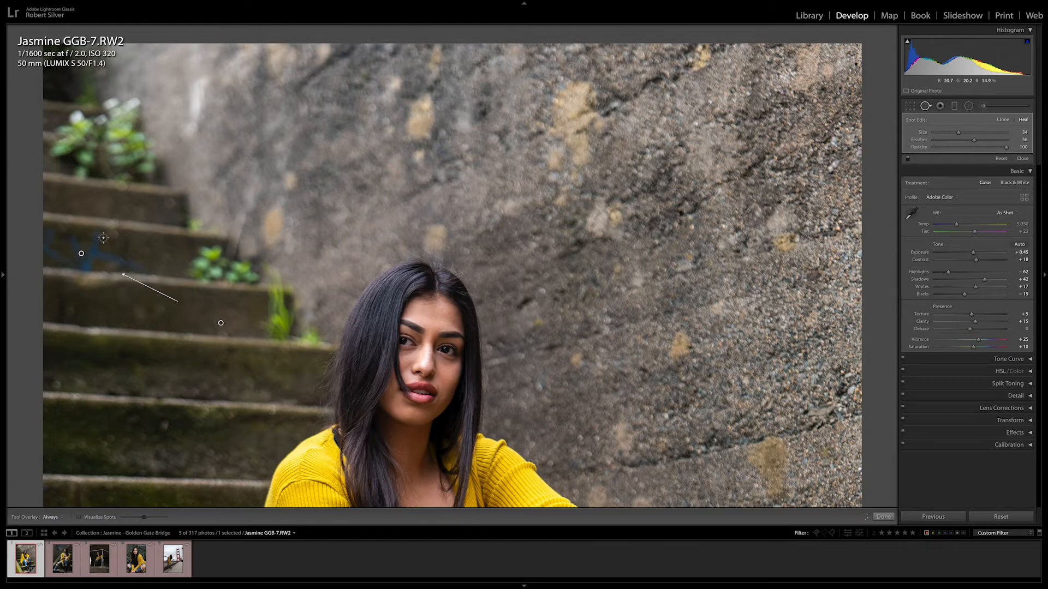
drag(222, 323, 181, 311)
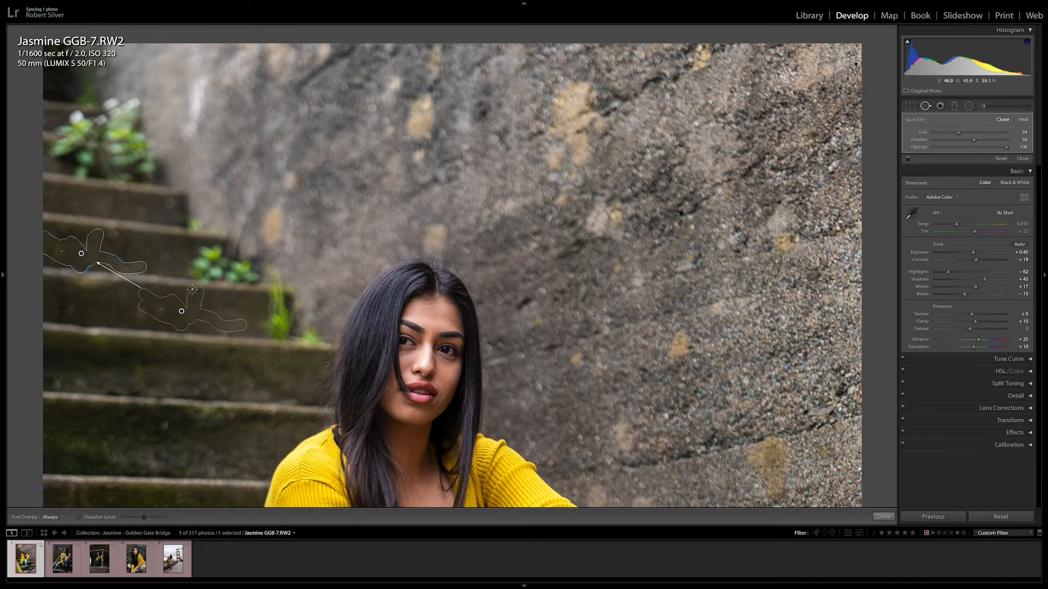
drag(182, 311, 123, 307)
key(q)
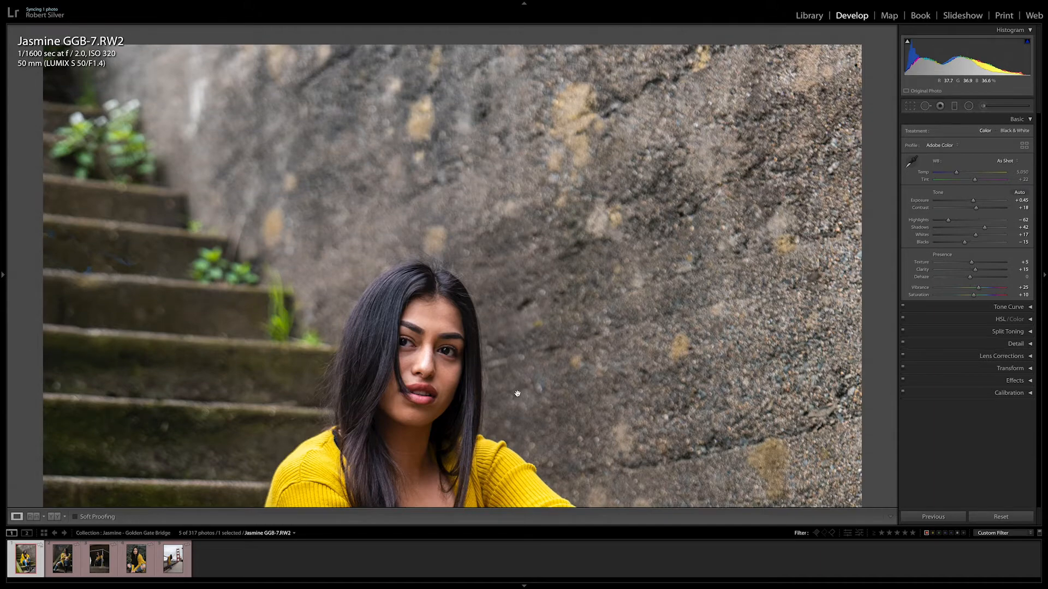
click(517, 394)
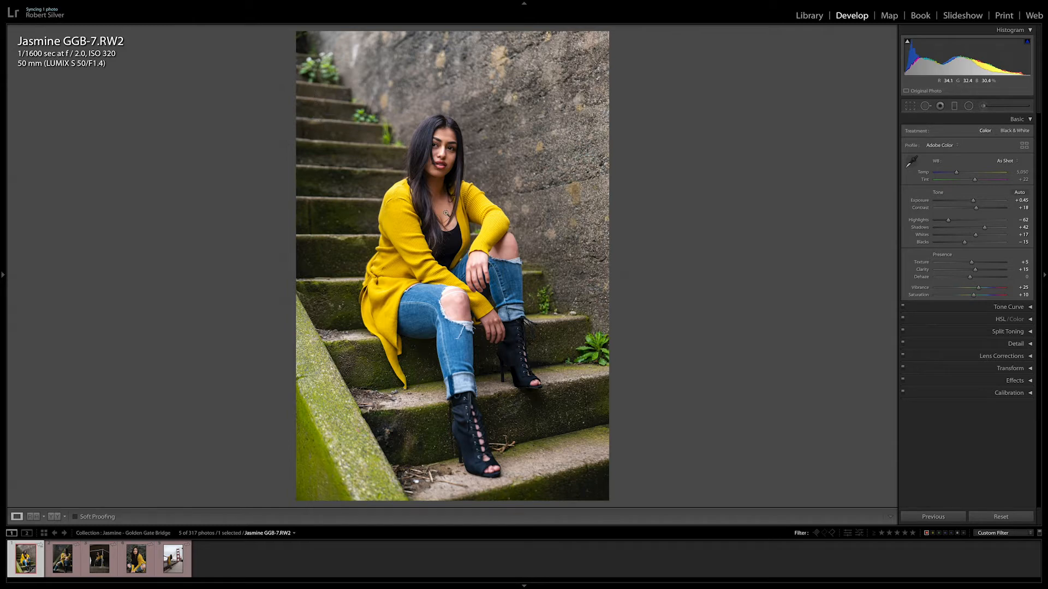
Delete the existing clone patch over the blue graffiti on the upper riser, along with the stray spot beside it
click(323, 112)
drag(311, 221, 329, 213)
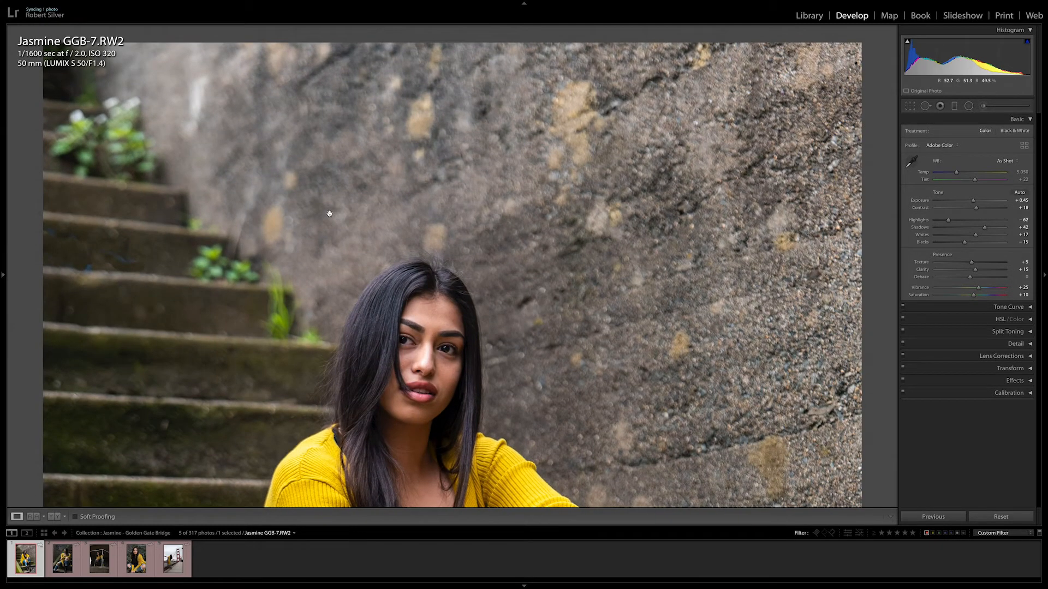
click(923, 111)
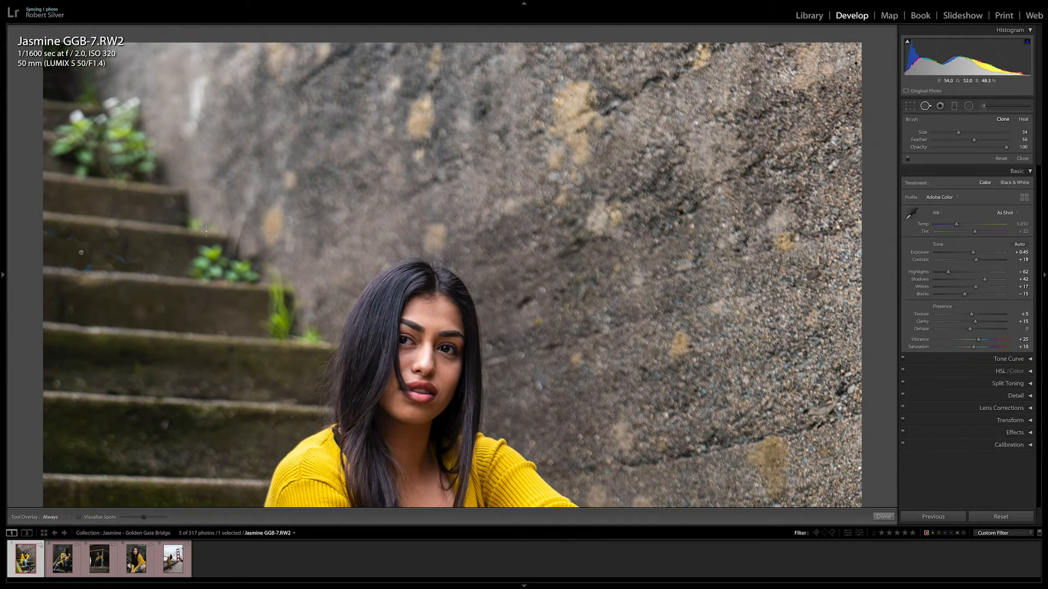
click(79, 251)
key(Delete)
drag(149, 256, 149, 255)
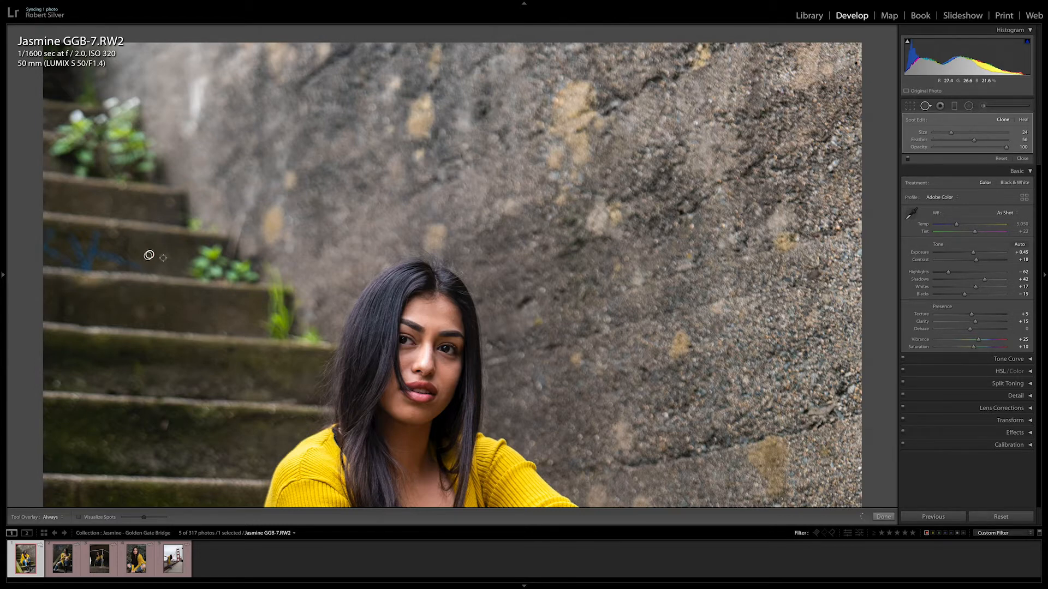
key(Delete)
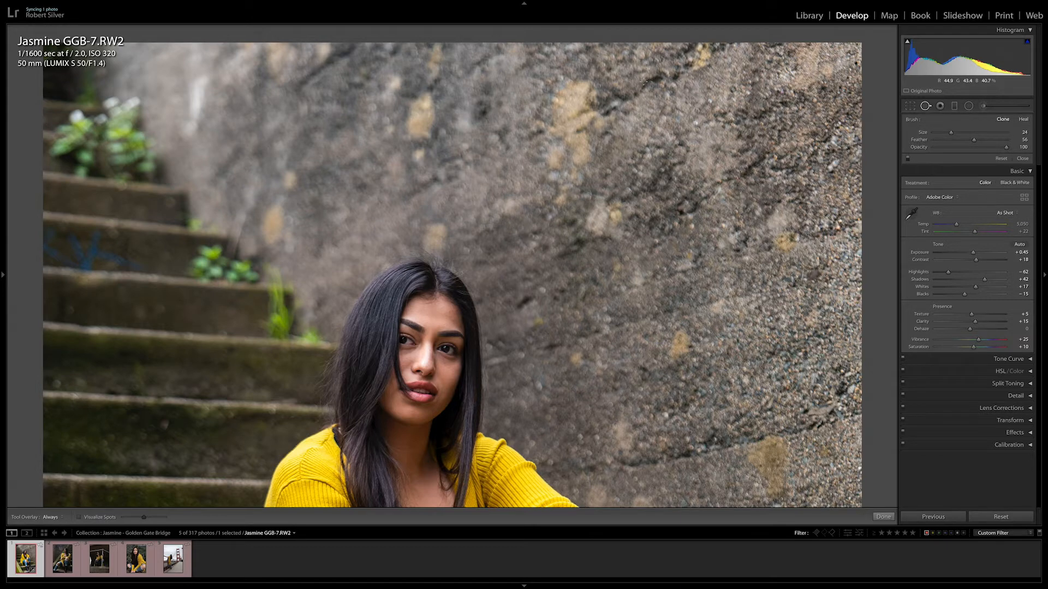
Paint over the blue riser graffiti again with a size 46 clone brush, sampling from the step just below
drag(952, 132, 966, 132)
mouse_move(143, 267)
mouse_down()
mouse_move(92, 249)
mouse_move(98, 230)
mouse_move(86, 266)
mouse_move(70, 242)
mouse_move(81, 264)
mouse_move(67, 246)
mouse_move(71, 259)
mouse_move(44, 250)
mouse_move(54, 236)
mouse_up()
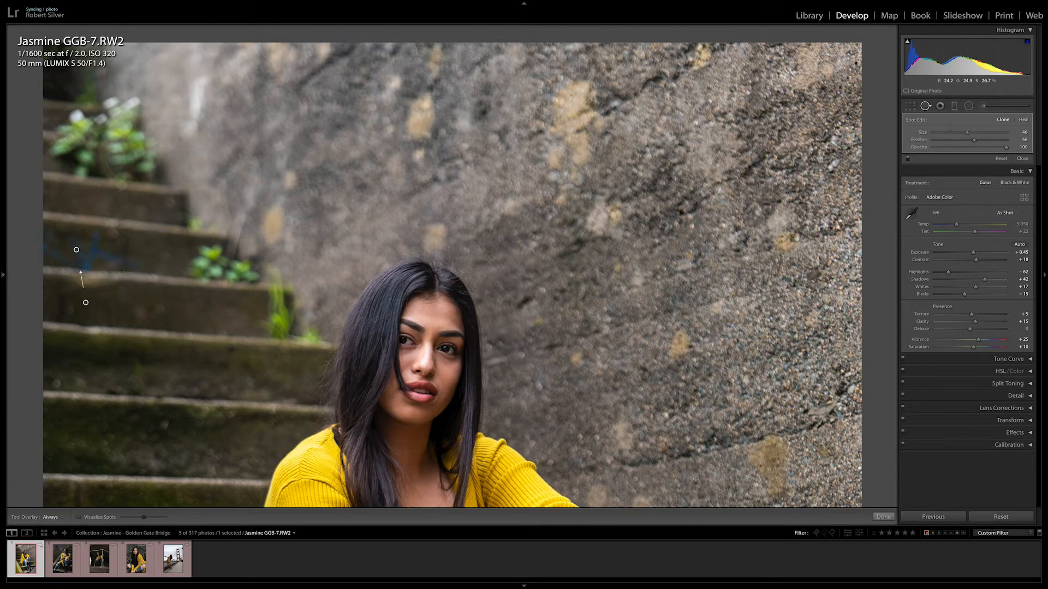
drag(87, 304, 115, 296)
key(q)
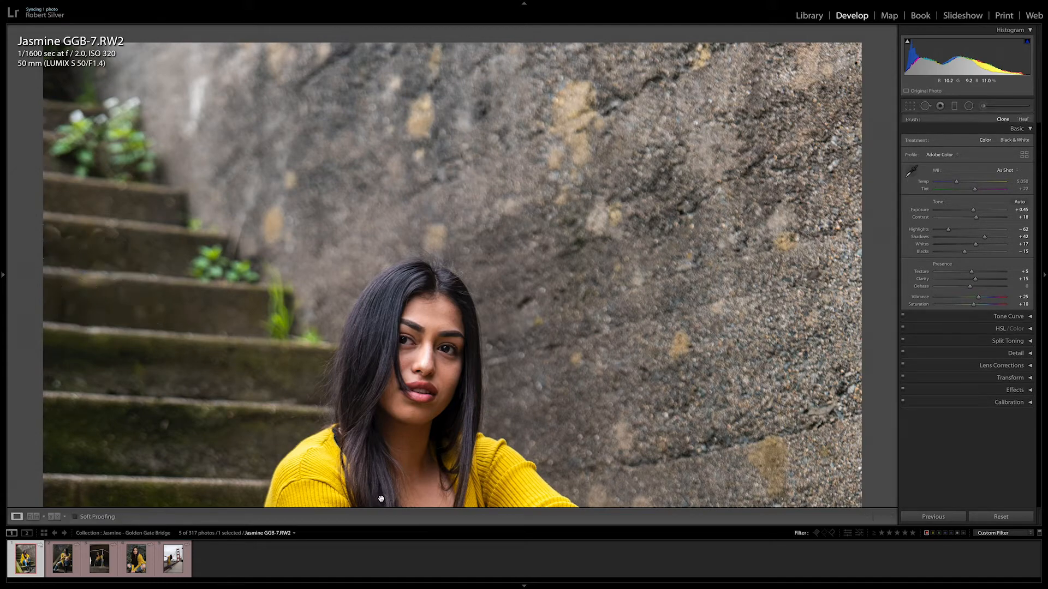
click(258, 326)
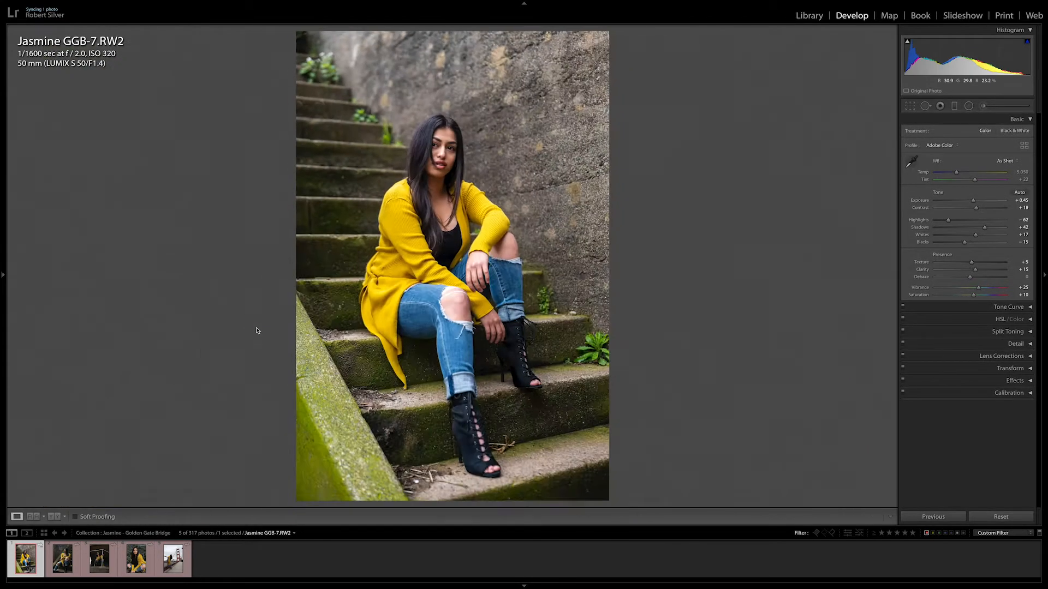
Shift the graffiti patch's sample area slightly lower on the step below and set its feather to 31
click(318, 99)
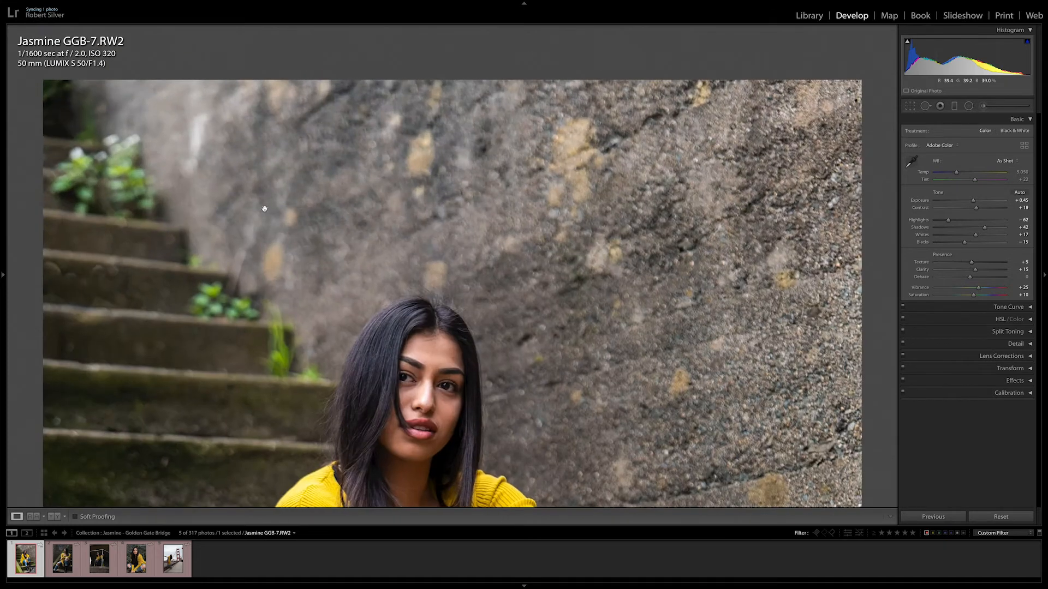
click(925, 106)
drag(109, 250, 86, 250)
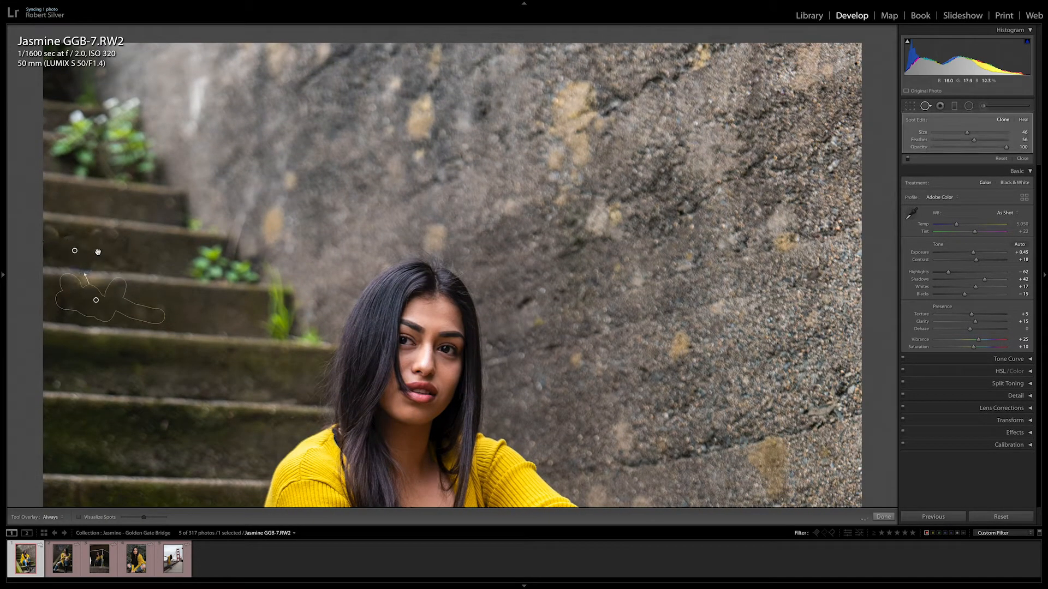
drag(96, 300, 93, 306)
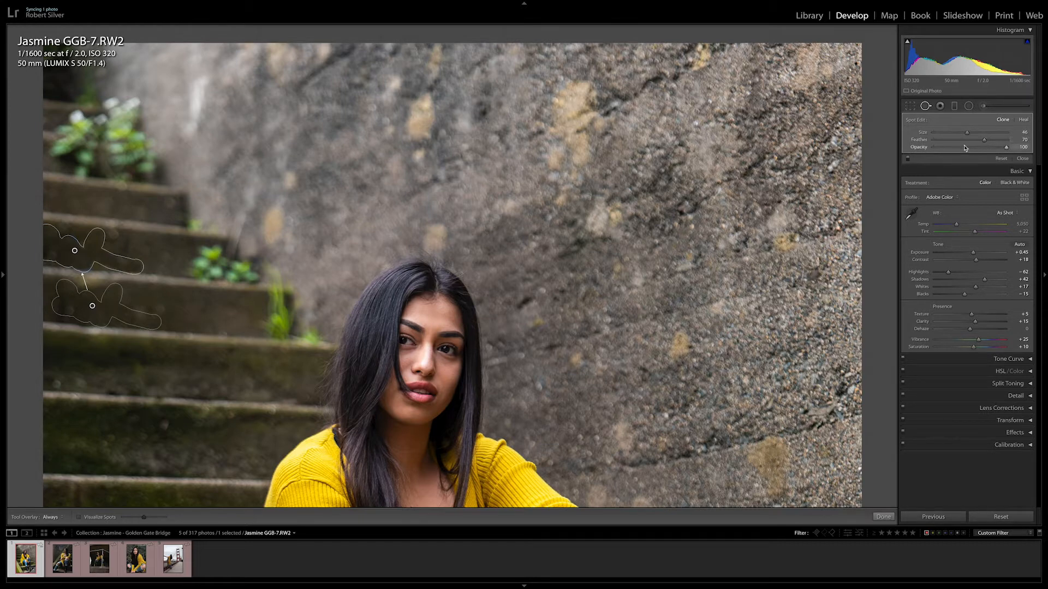
click(956, 140)
key(q)
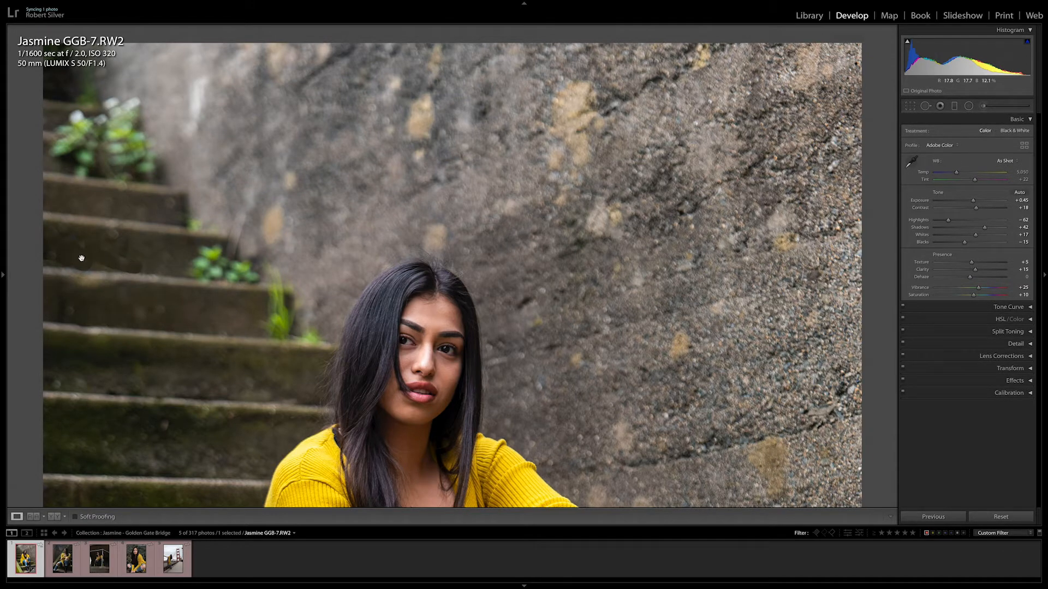
Set the graffiti clone patch's feather to 69, finish the spot removal, and view the whole photo
click(925, 106)
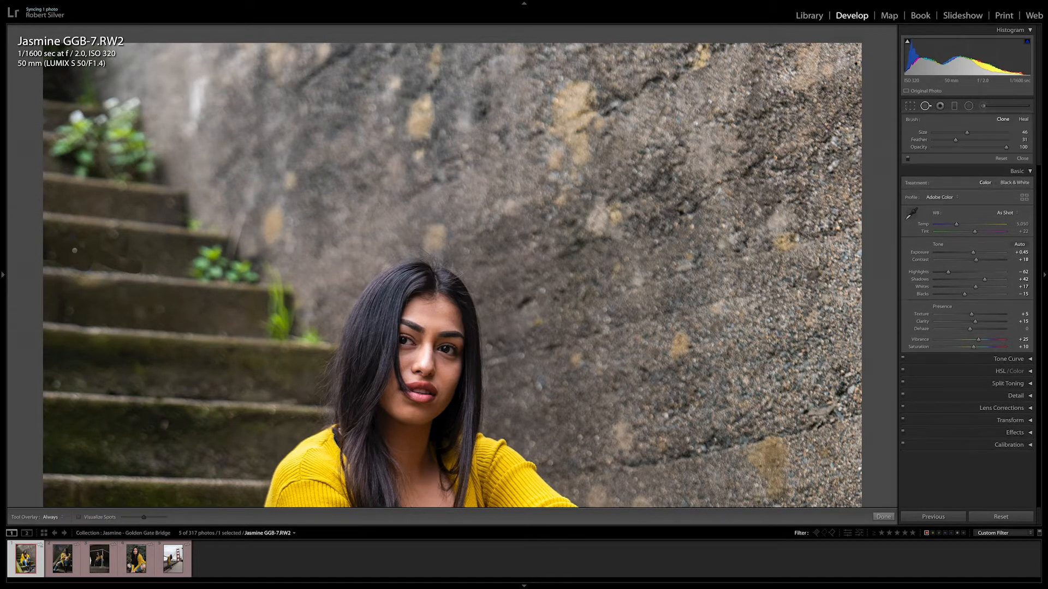
click(76, 253)
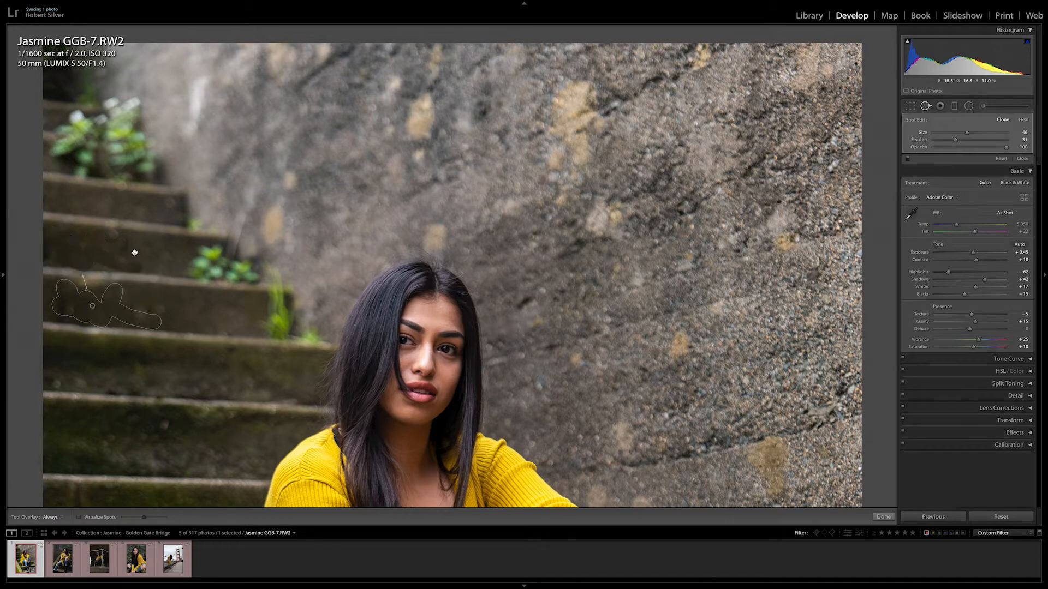
click(982, 140)
key(q)
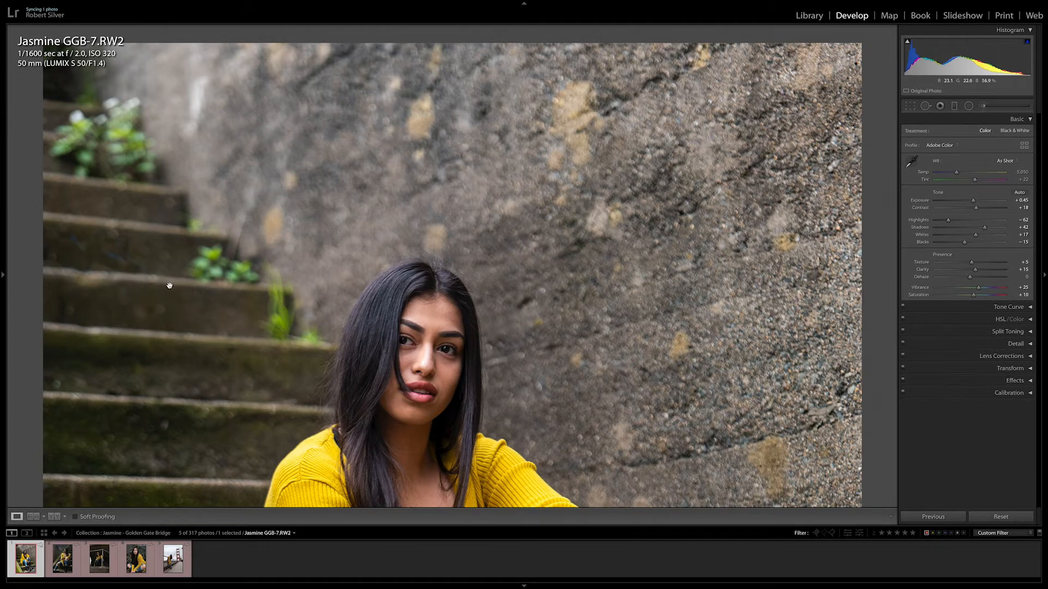
click(925, 105)
click(72, 254)
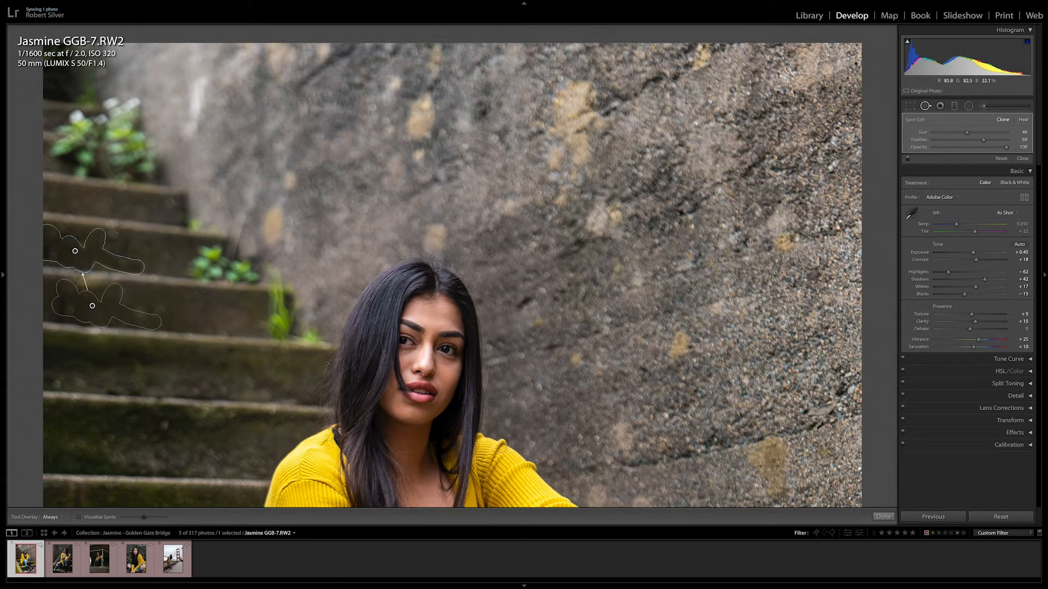
key(q)
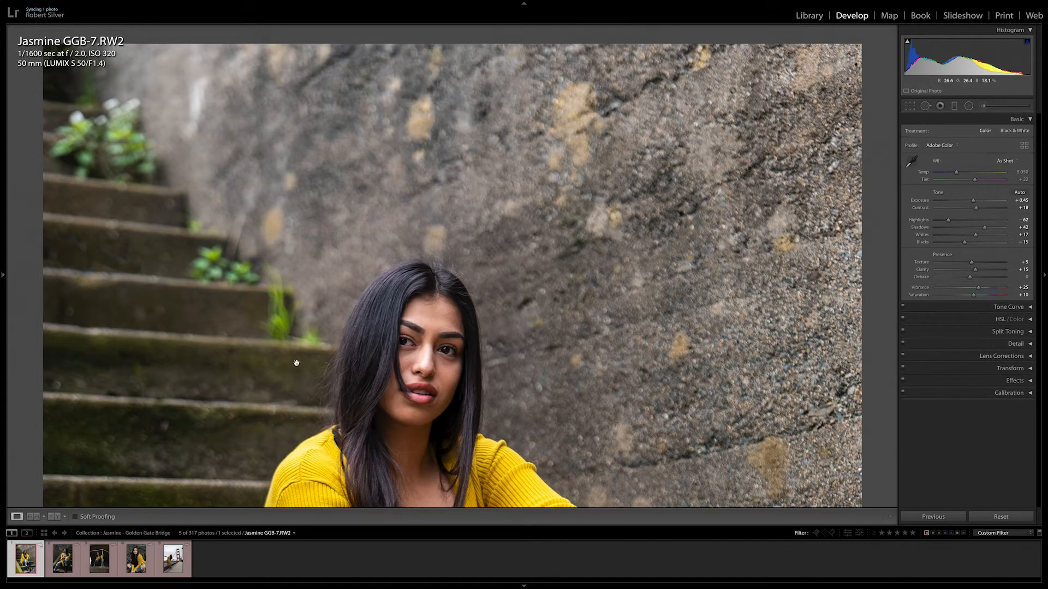
click(296, 369)
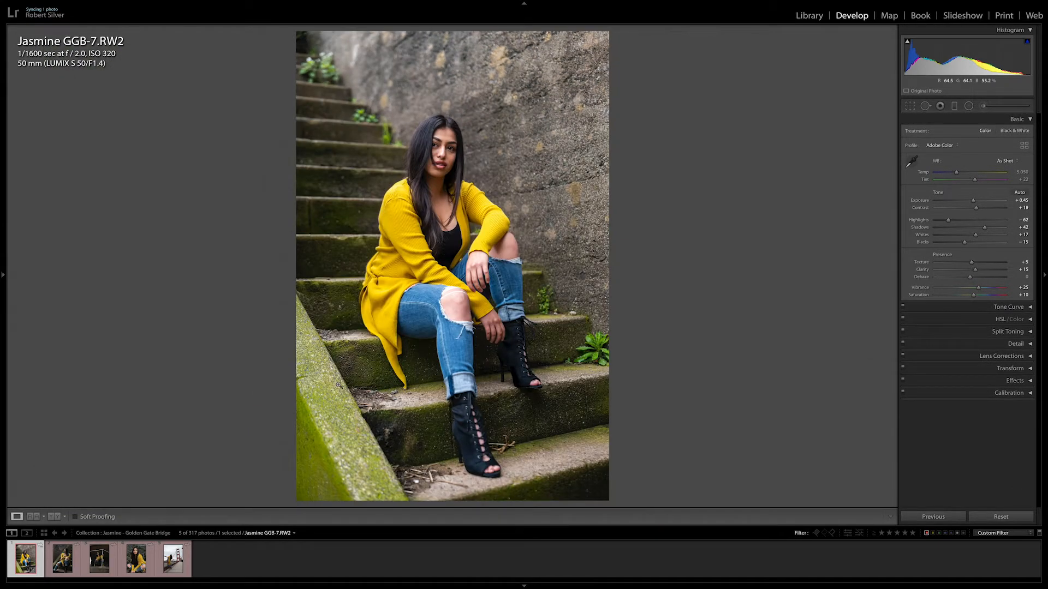
Compare the staircase photo with its original version and set Highlights to -56
key(backslash)
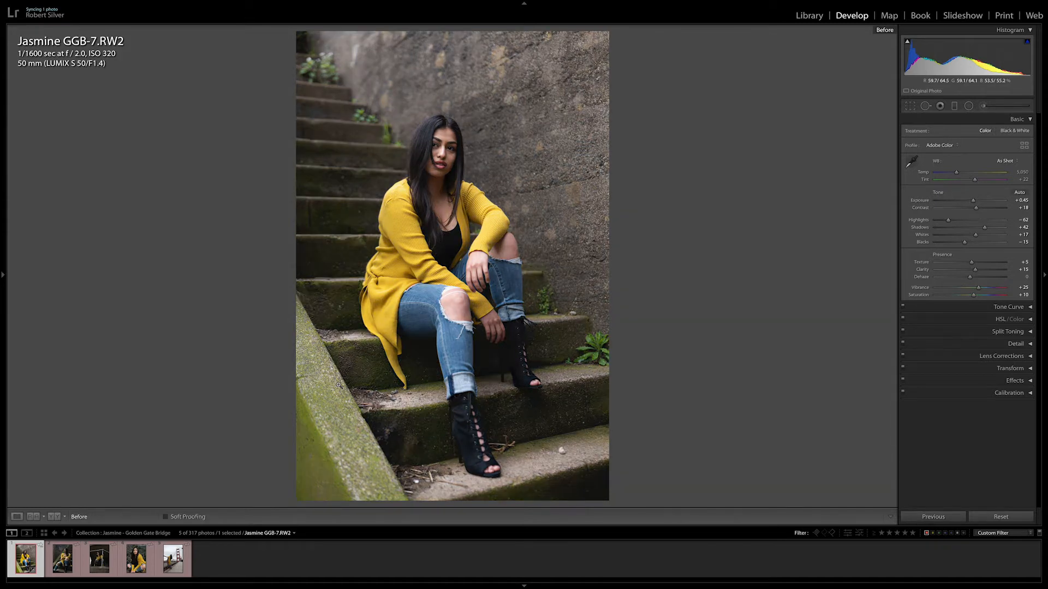
key(backslash)
key(backslash)
key(backslash)
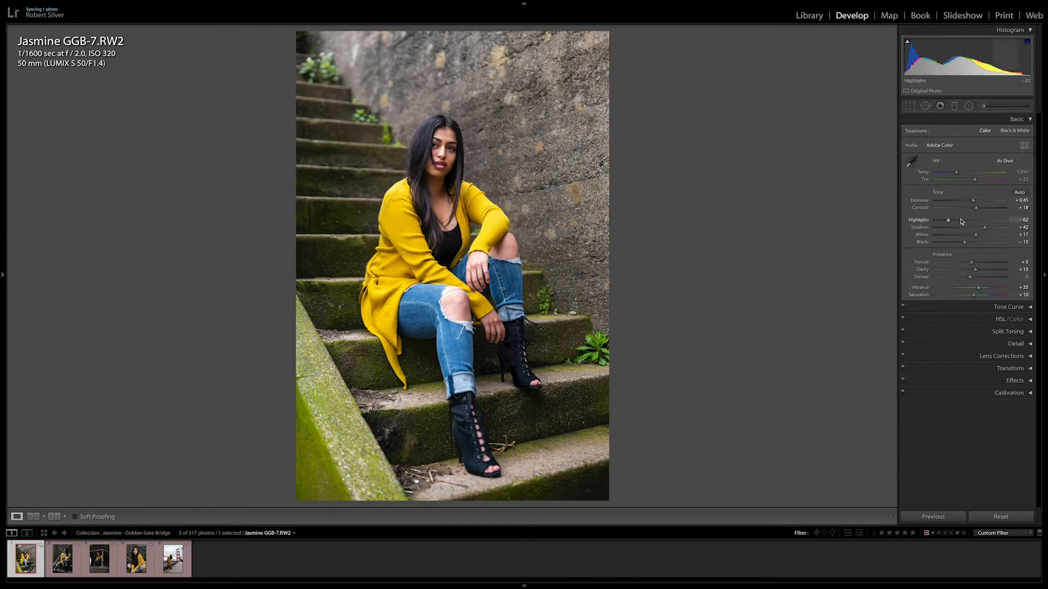
mouse_move(948, 221)
mouse_down()
mouse_move(941, 226)
mouse_move(950, 224)
mouse_up()
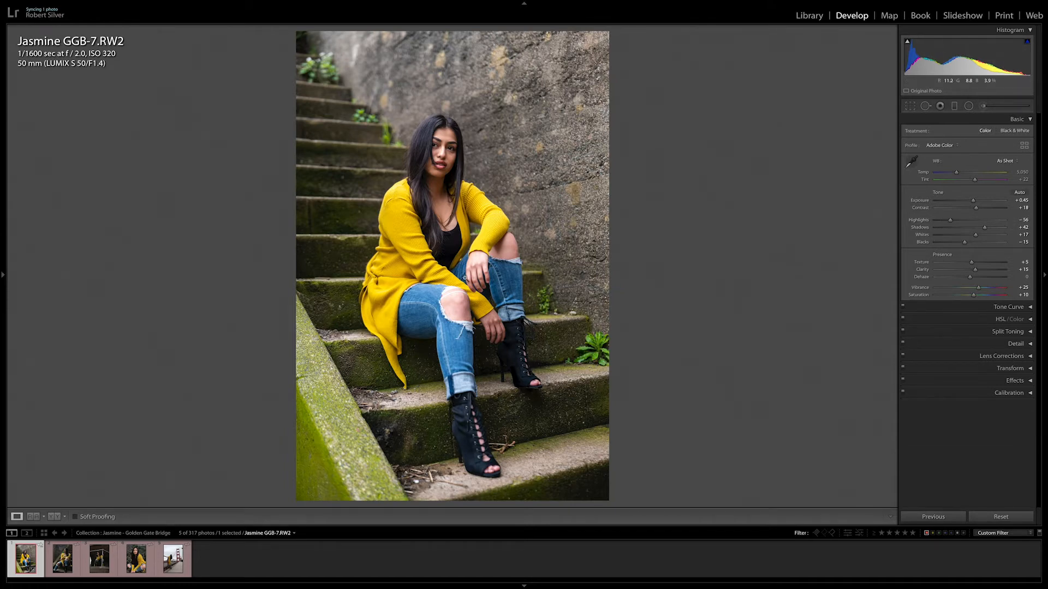
Inspect the model's face, clothing and the surrounding steps up close, and return to the full view
click(461, 160)
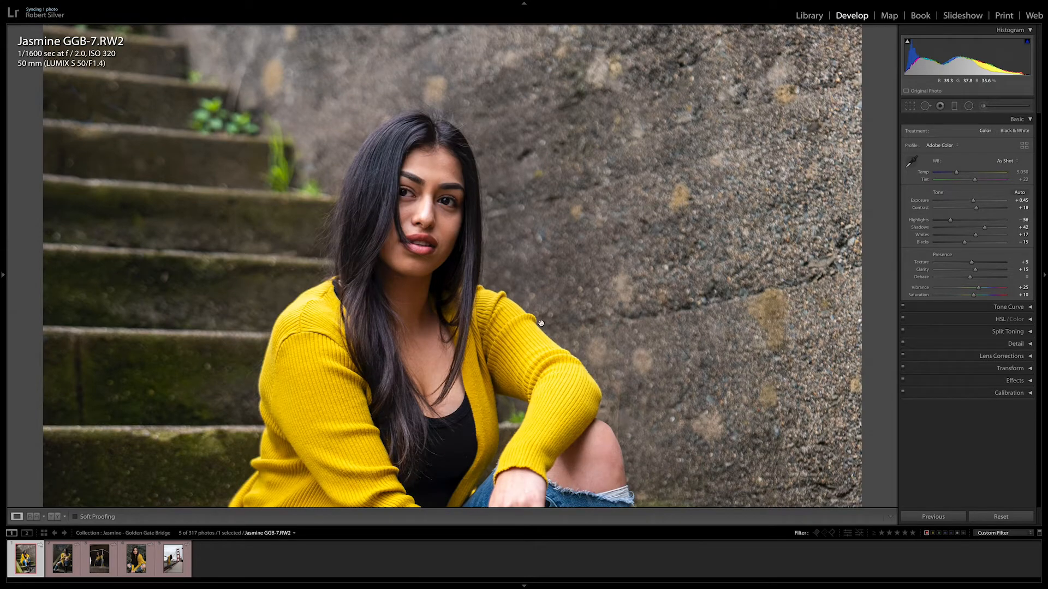
scroll(445, 317, down, 10)
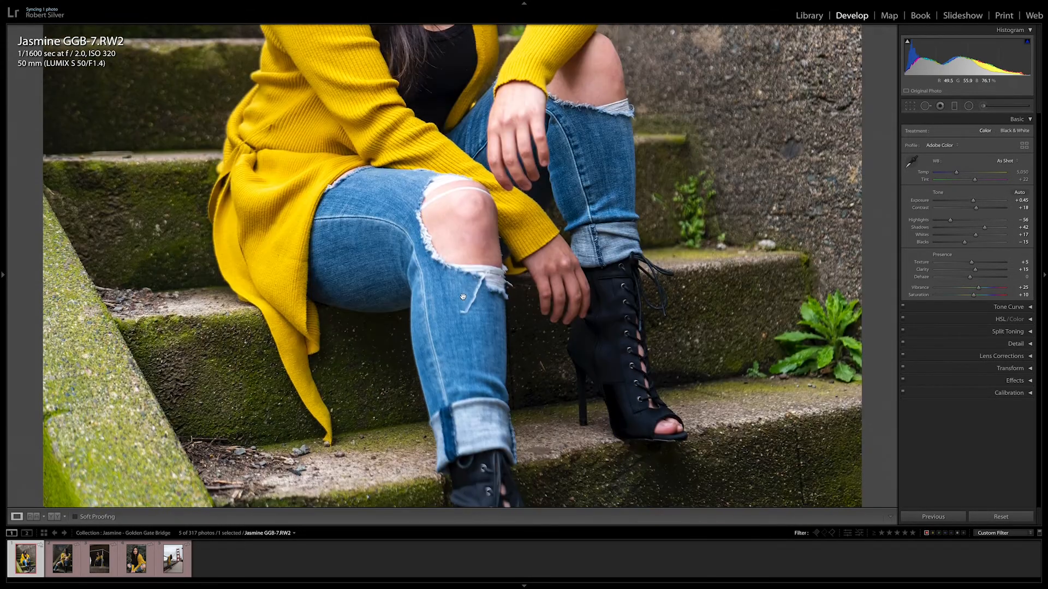
click(463, 297)
click(458, 316)
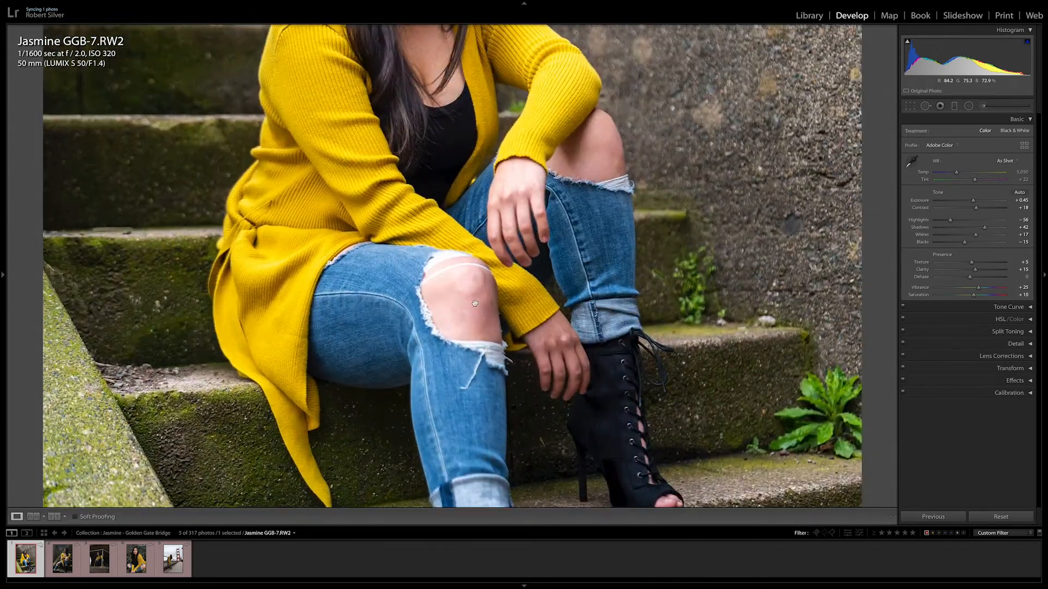
click(458, 316)
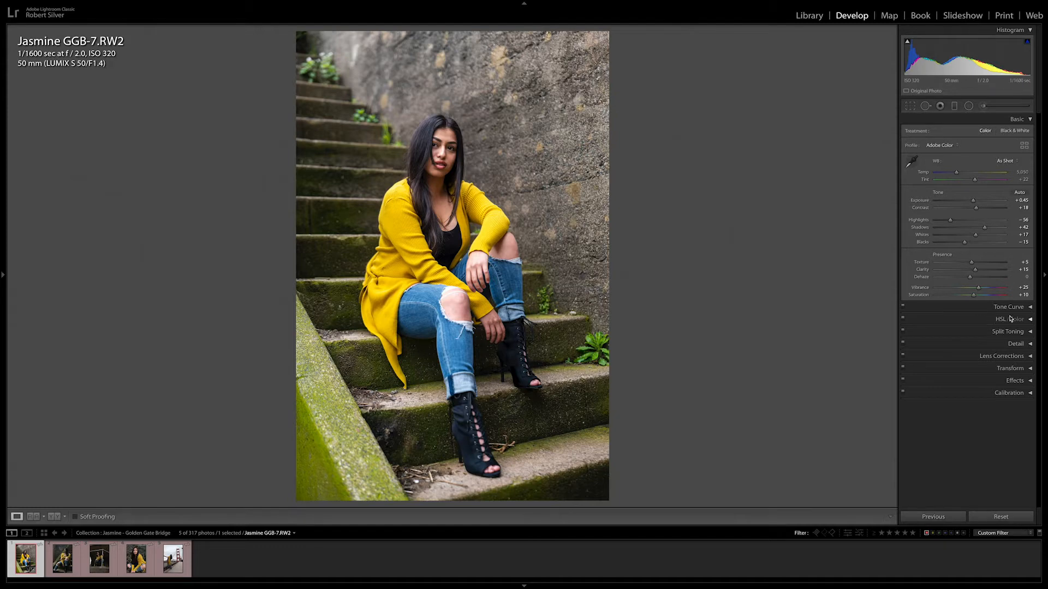
Lift the midtones slightly on the RGB tone curve and add a second point in the shadows to hold them down
click(1017, 120)
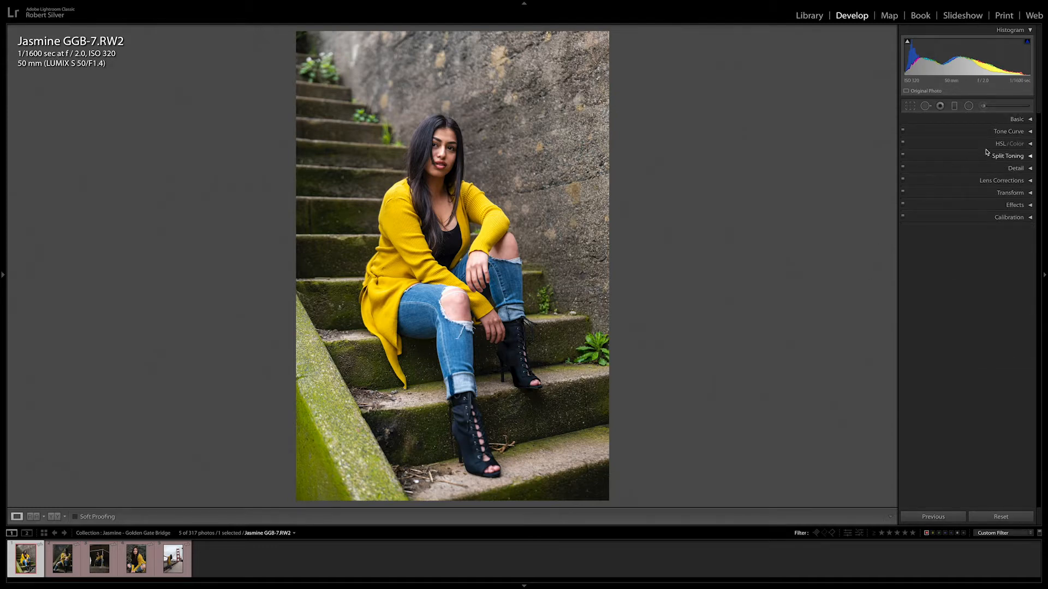
click(1004, 132)
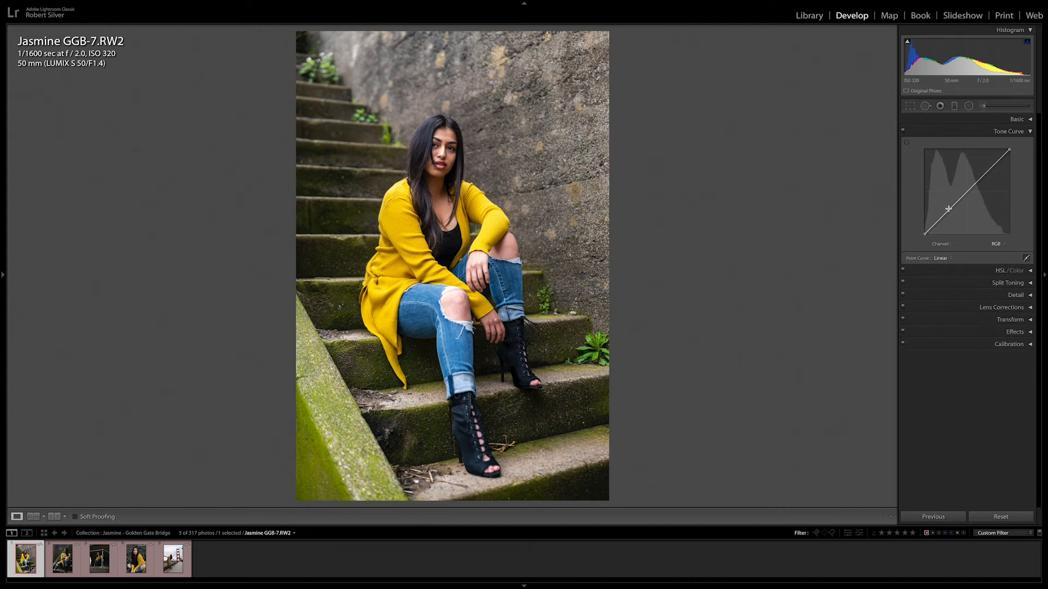
click(962, 194)
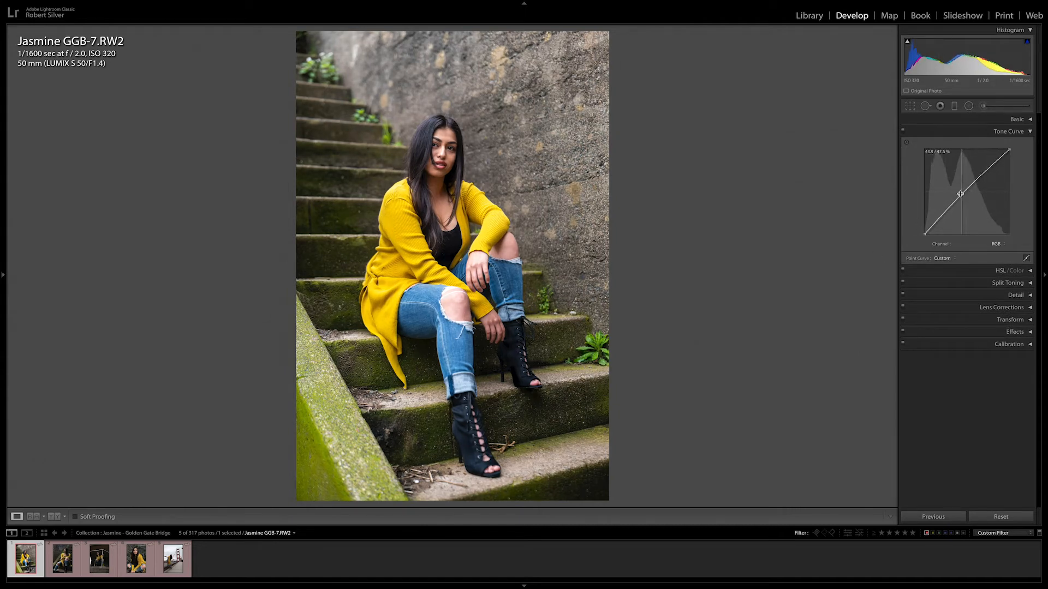
drag(942, 216, 939, 219)
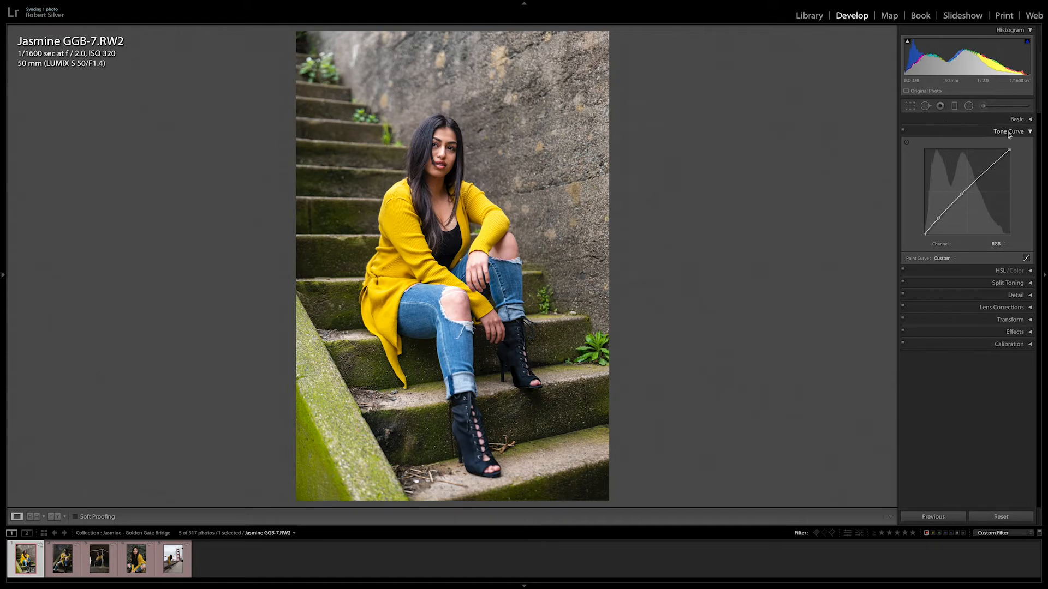
Select the radial filter around the model, hide its mask overlay, and raise the surroundings' Dehaze to 37
click(969, 106)
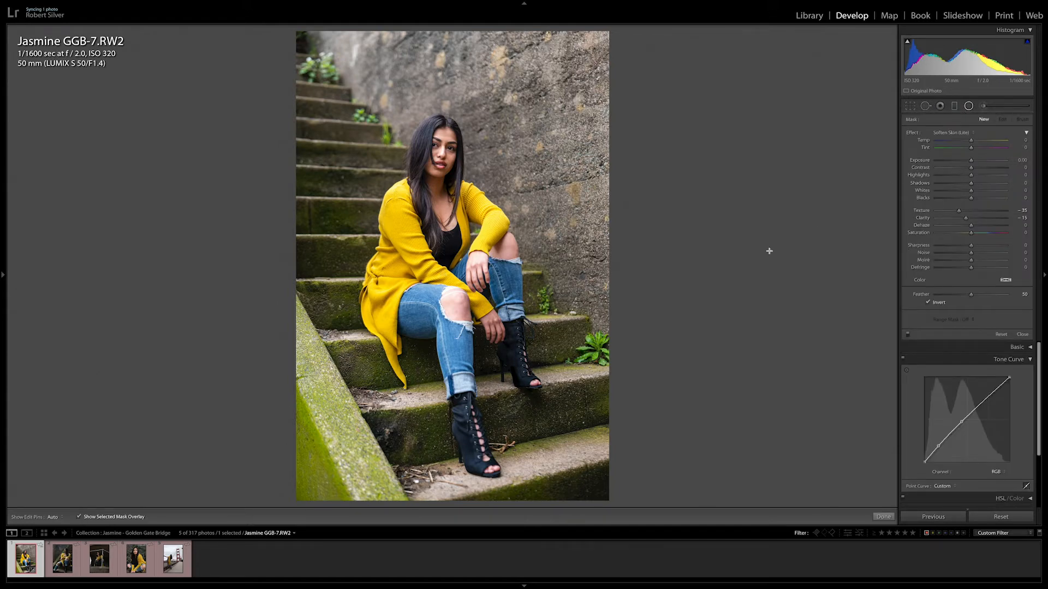
click(442, 274)
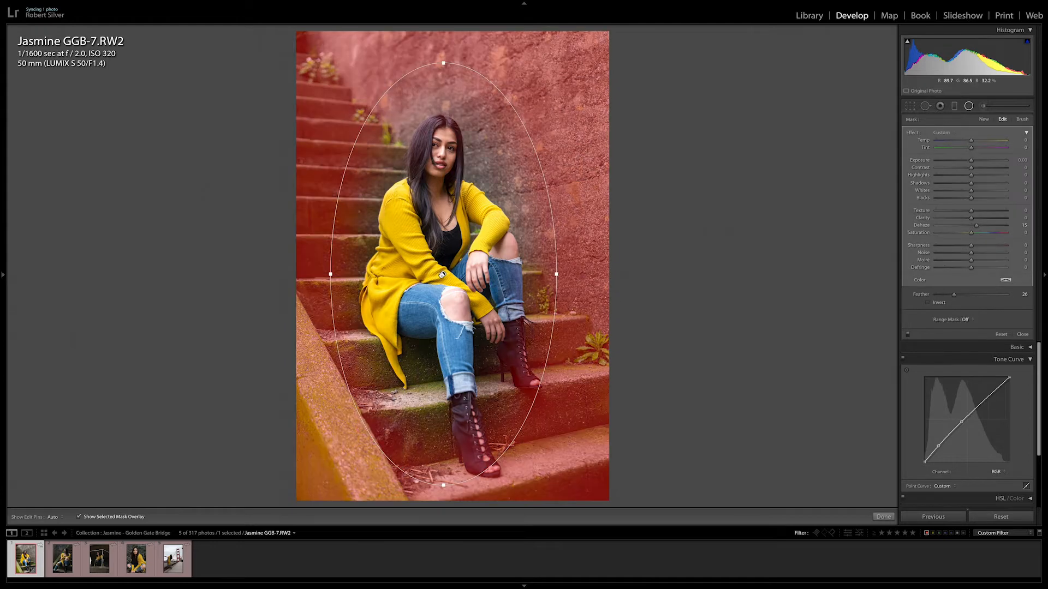
click(139, 517)
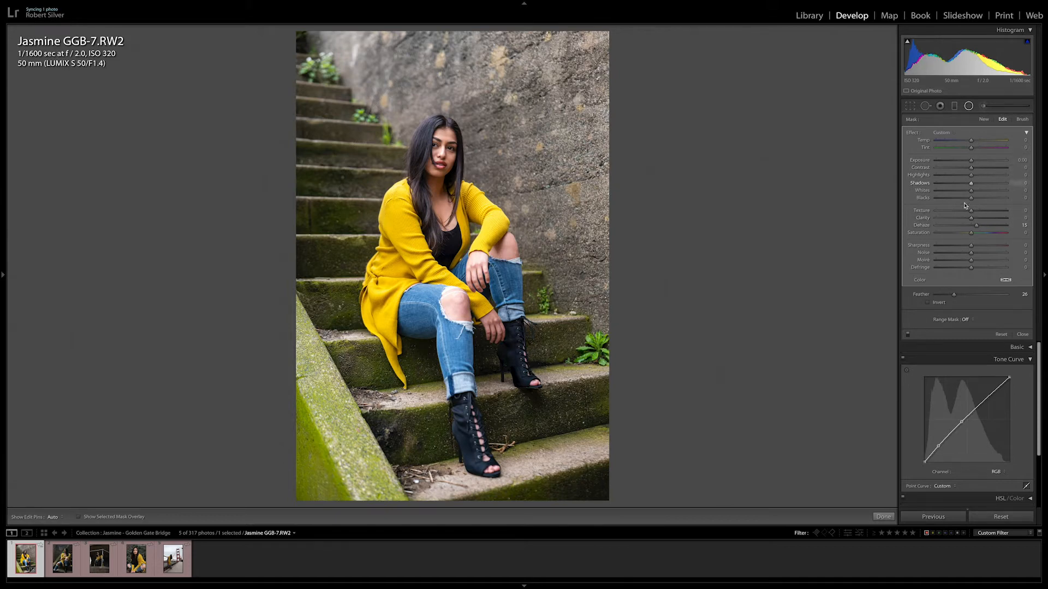
click(942, 133)
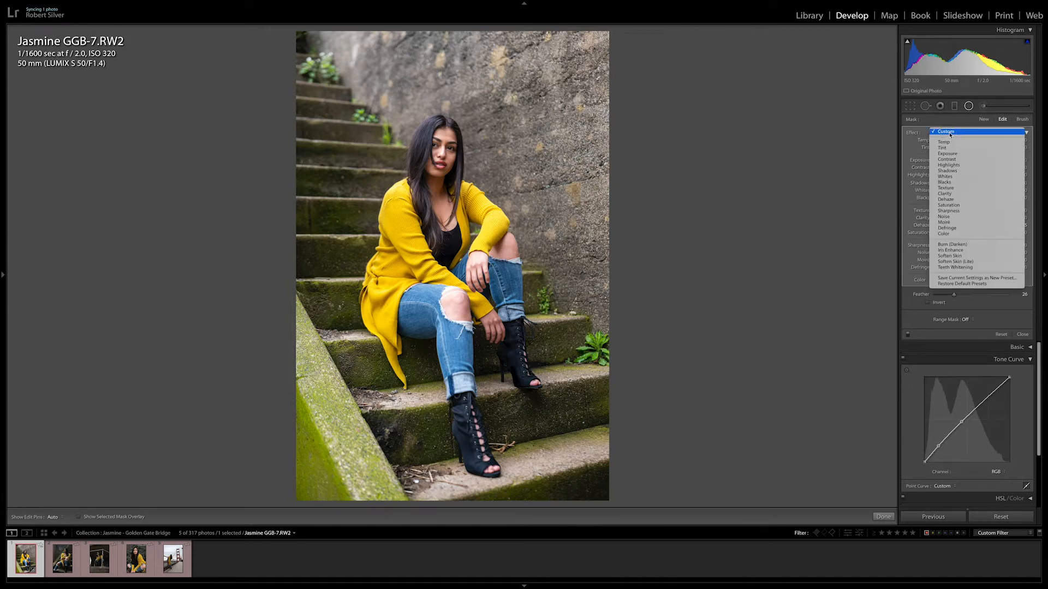
click(958, 201)
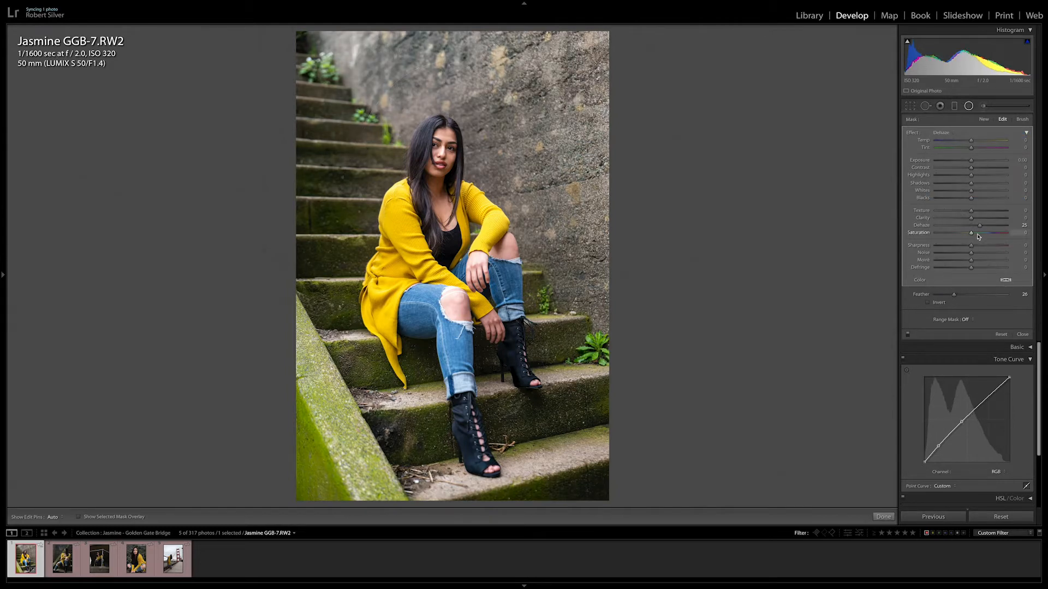
drag(980, 226, 987, 229)
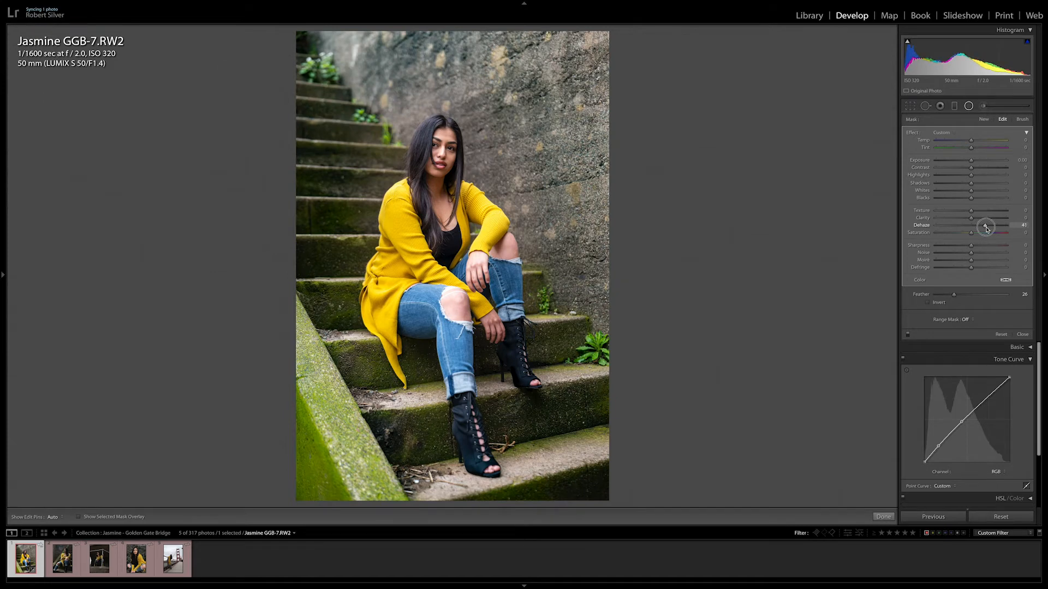
drag(986, 230, 985, 230)
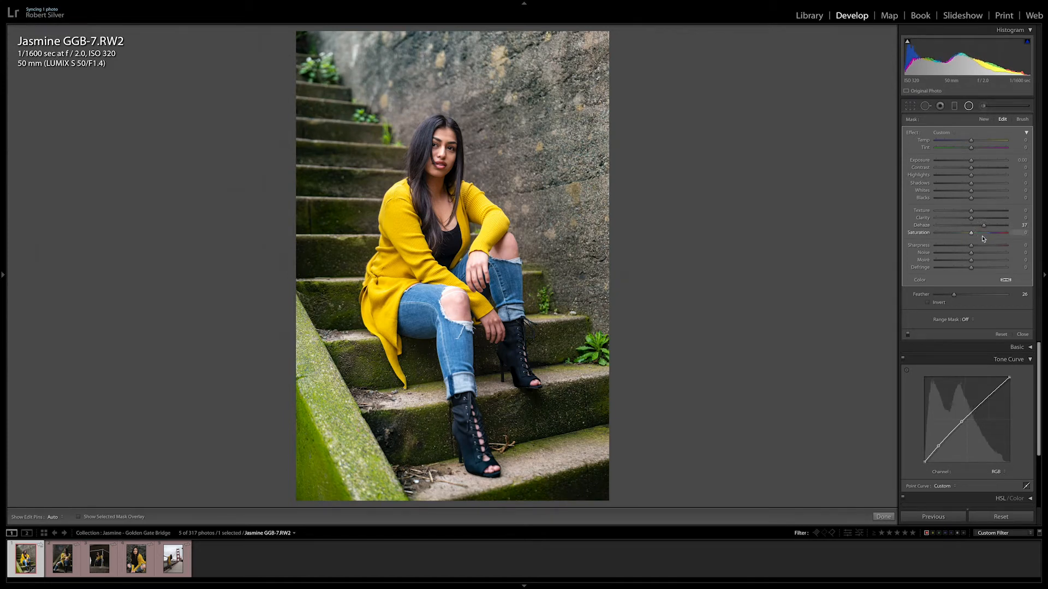
Finish editing the radial filter and compare the staircase photo with its original version
key(Return)
key(k)
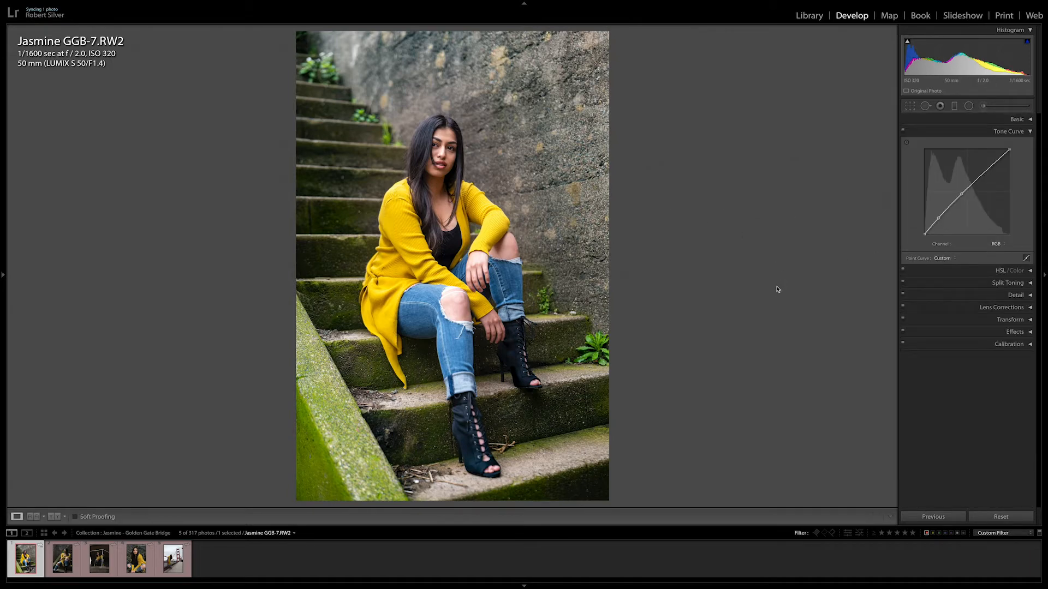
key(backslash)
key(backslash)
key(backslash)
key(backslash)
Reselect the radial filter around the model and show its mask overlay
click(969, 106)
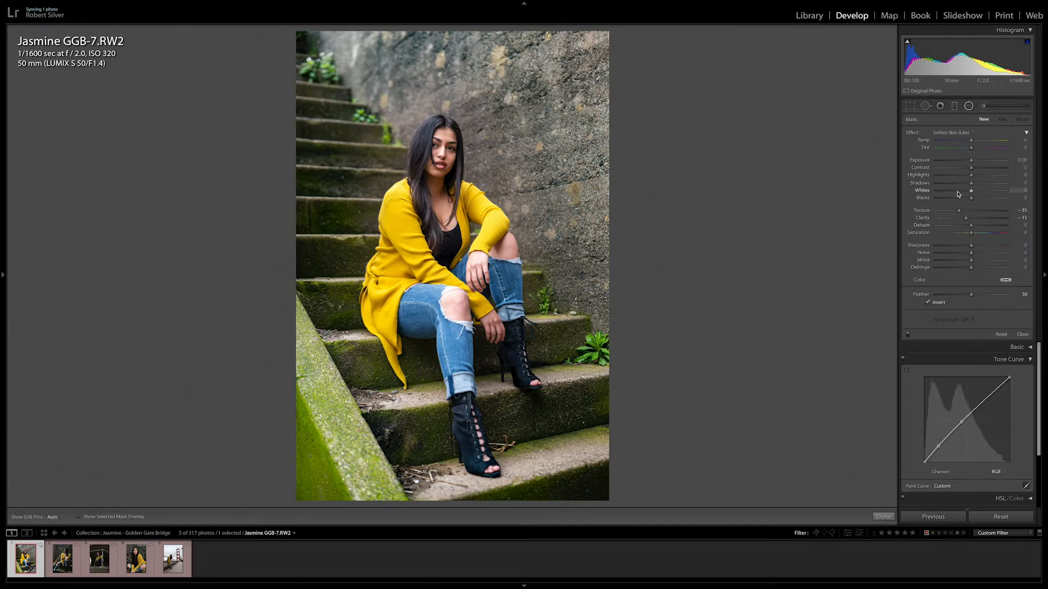
click(442, 272)
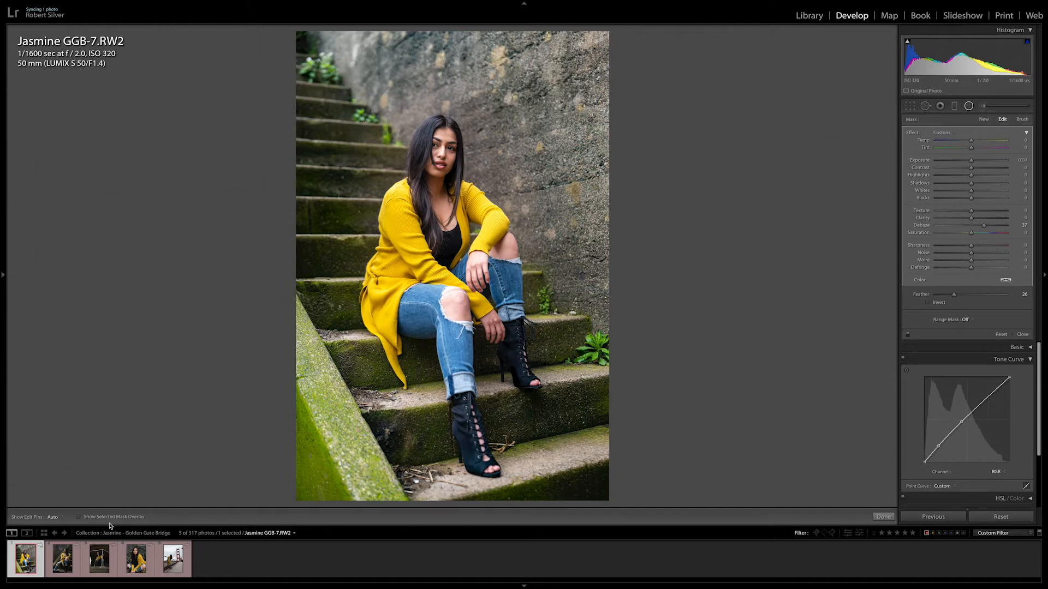
click(79, 517)
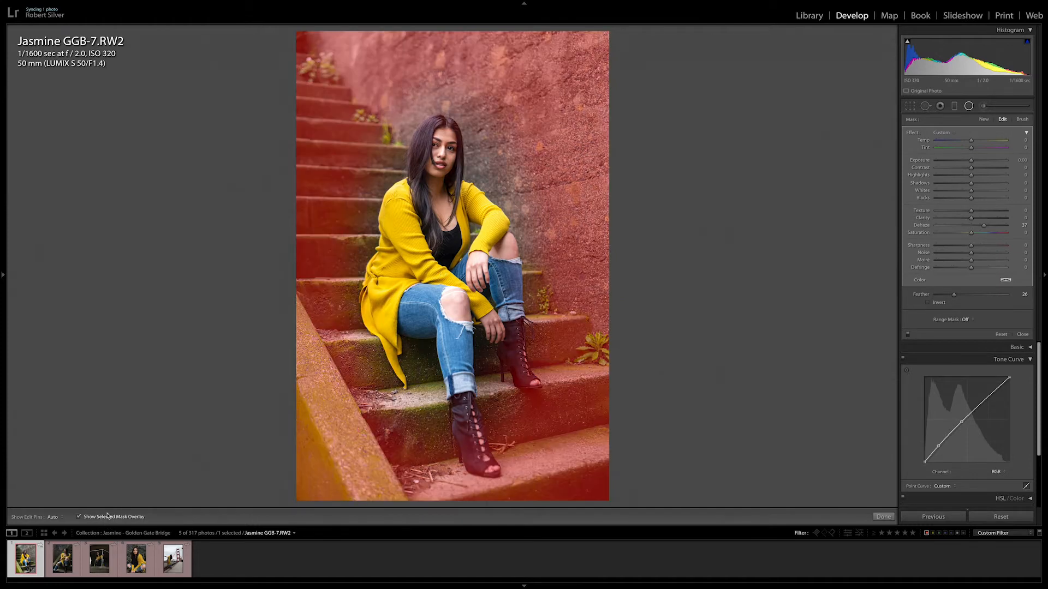
key(t)
key(t)
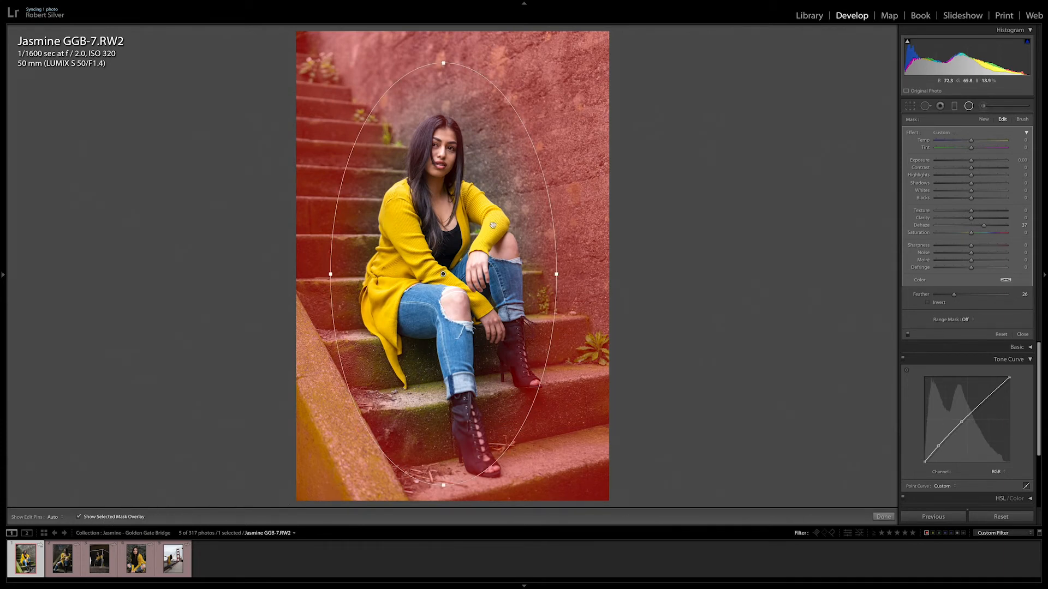
Set the filter's mask brush size to 9.8 and paint the mask onto the wall and steps close around the model's head and shoulders
click(1023, 121)
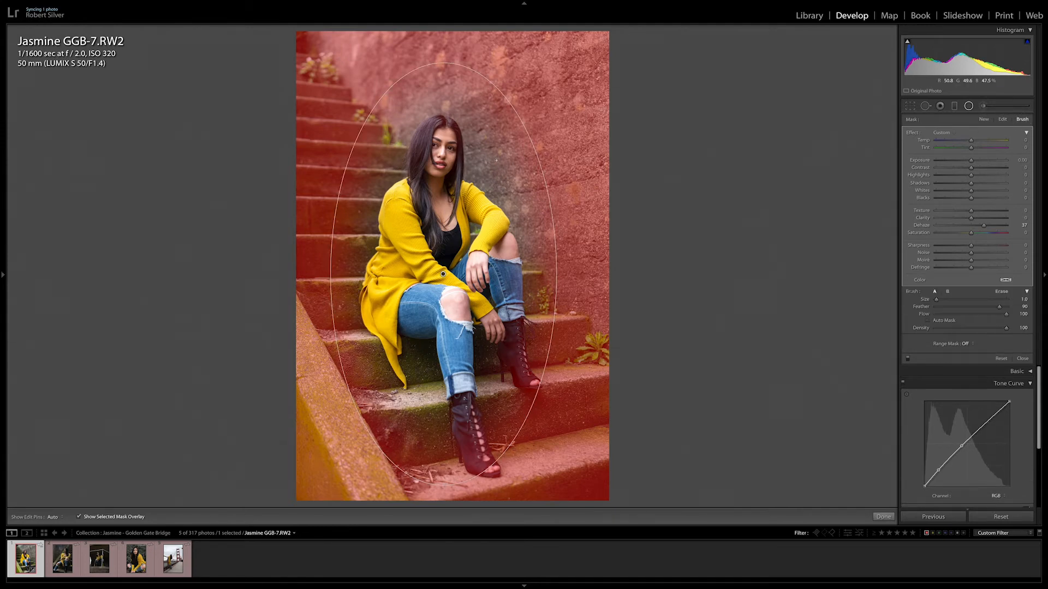
drag(936, 299, 946, 300)
key(h)
key(h)
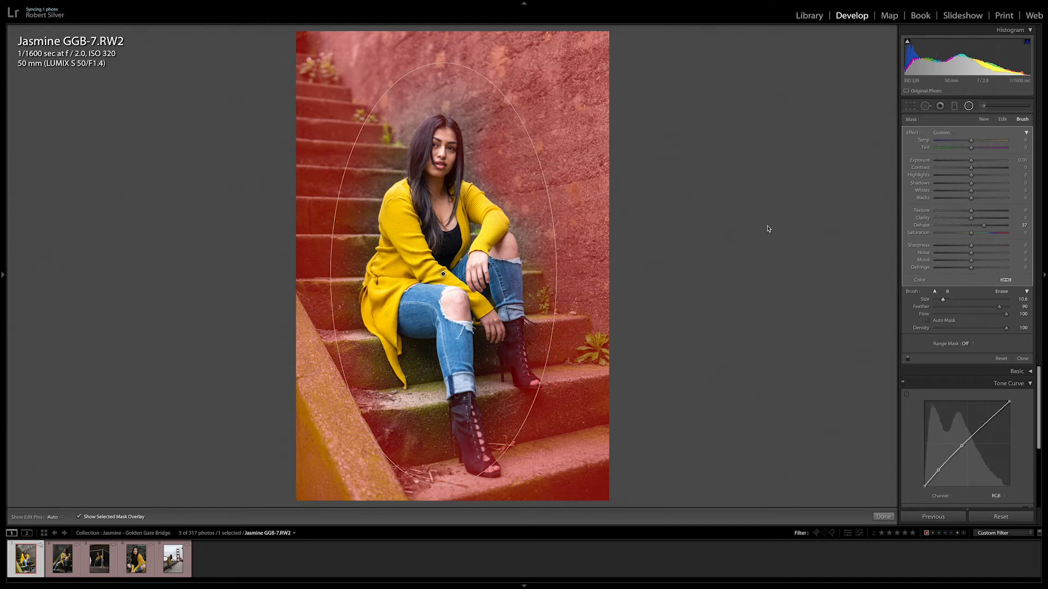
drag(945, 302, 944, 303)
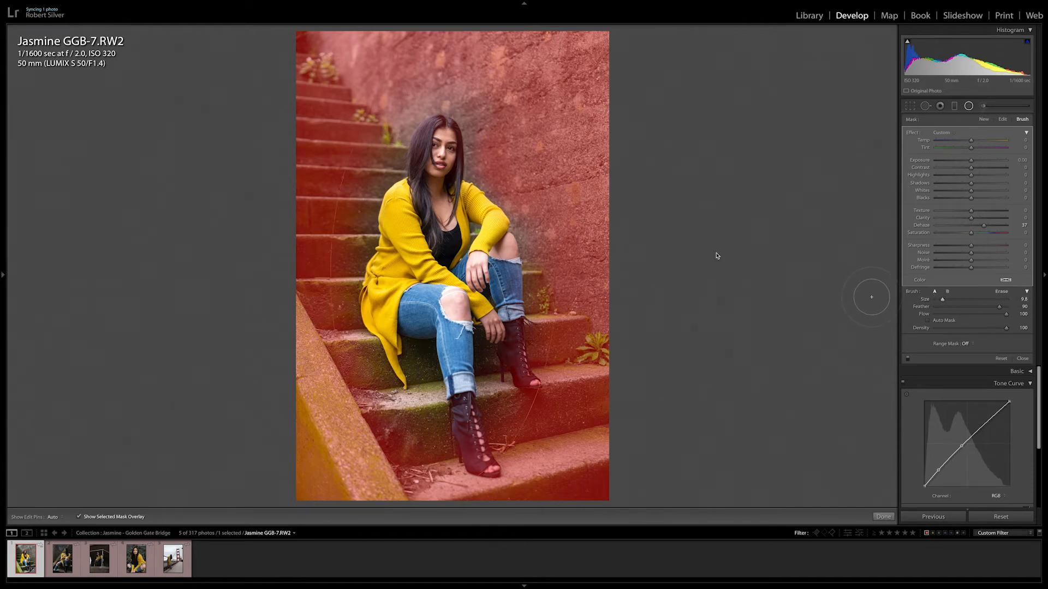
key(h)
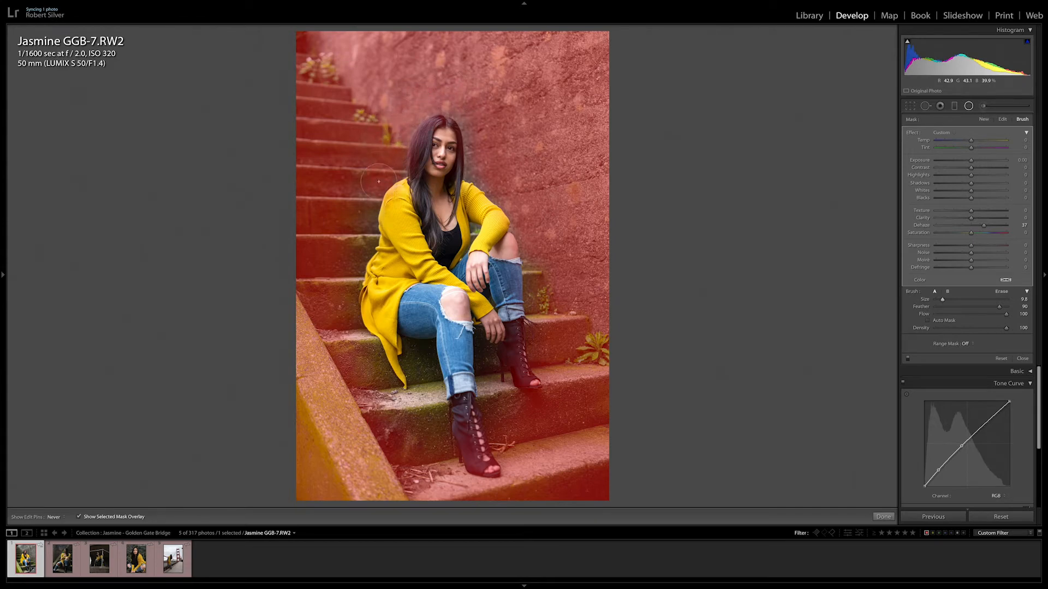
key(h)
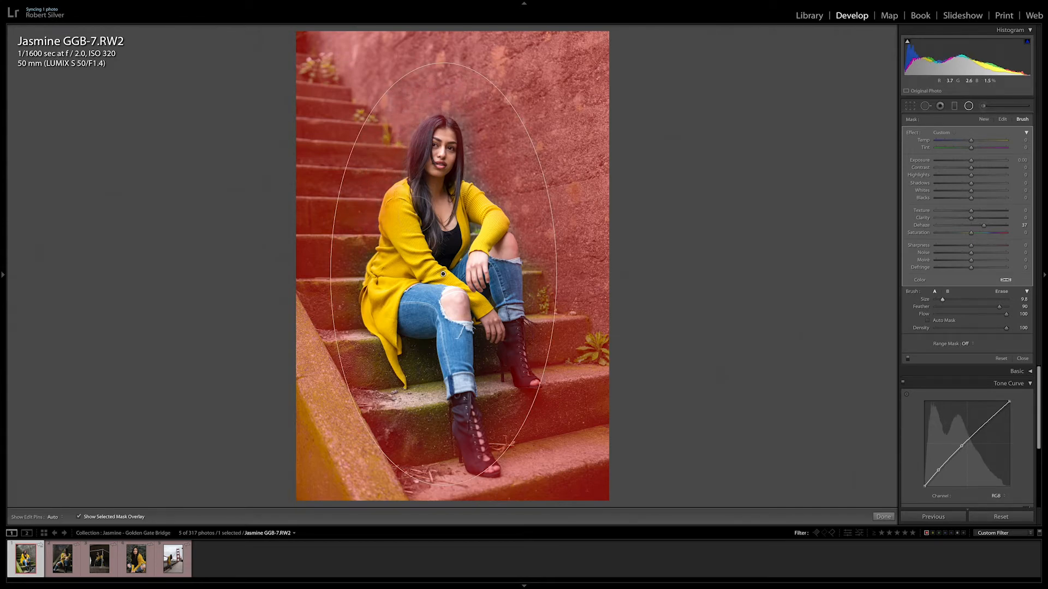
Erase the mask from the model's chest and yellow cardigan with an erase brush of size 8.0
key(alt)
key(alt)
drag(420, 207, 409, 216)
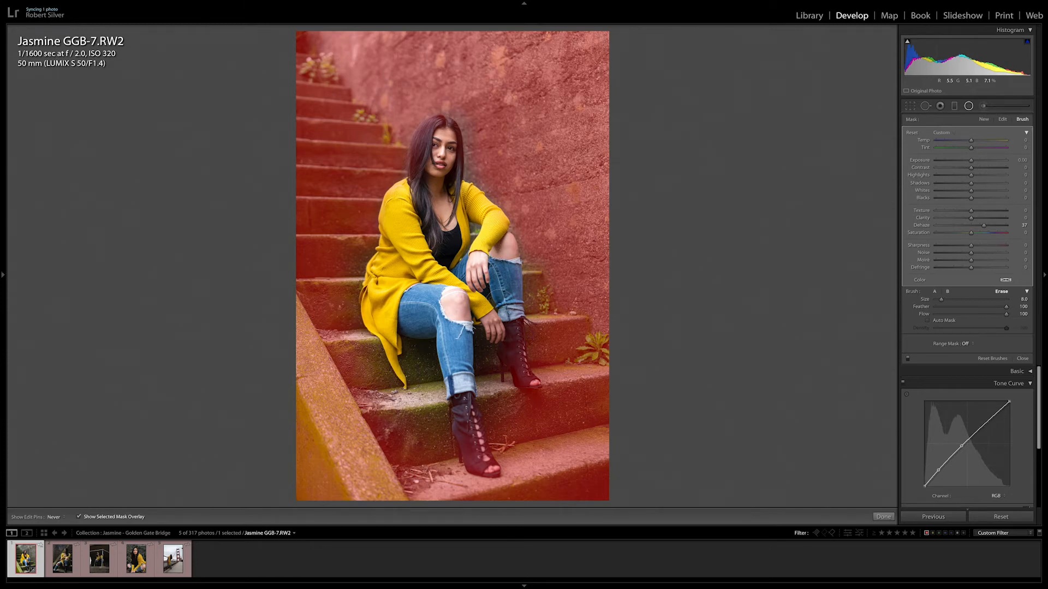
drag(457, 236, 447, 238)
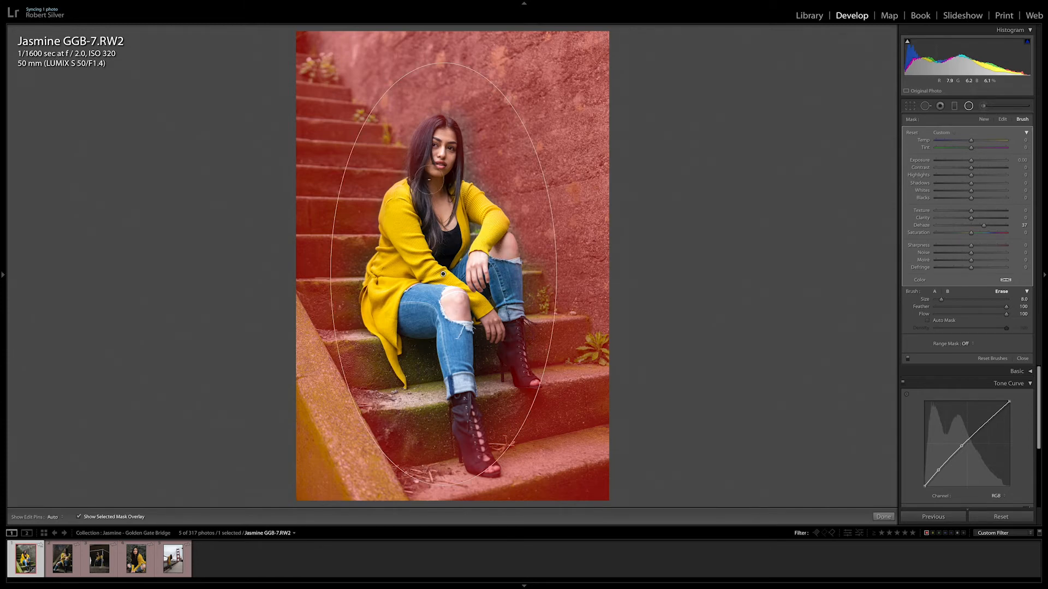
Reduce the brush size and erase the mask from the model's face and the hair framing it
drag(942, 300, 938, 301)
key(alt)
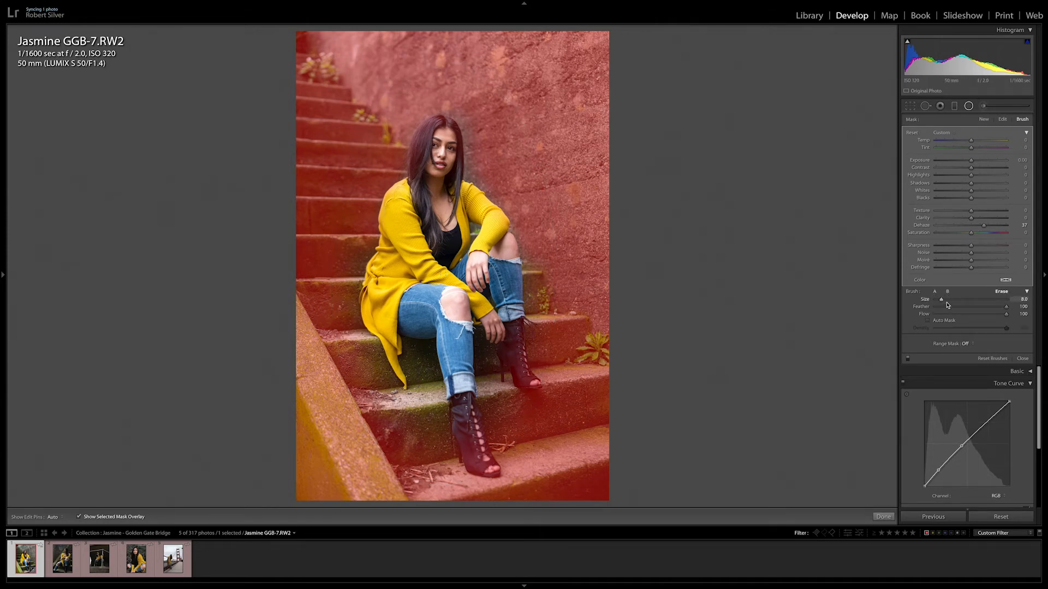
drag(942, 301, 938, 300)
key(h)
mouse_move(425, 154)
mouse_down()
mouse_move(419, 163)
mouse_move(420, 145)
mouse_move(461, 129)
mouse_move(449, 161)
mouse_up()
key(h)
key(h)
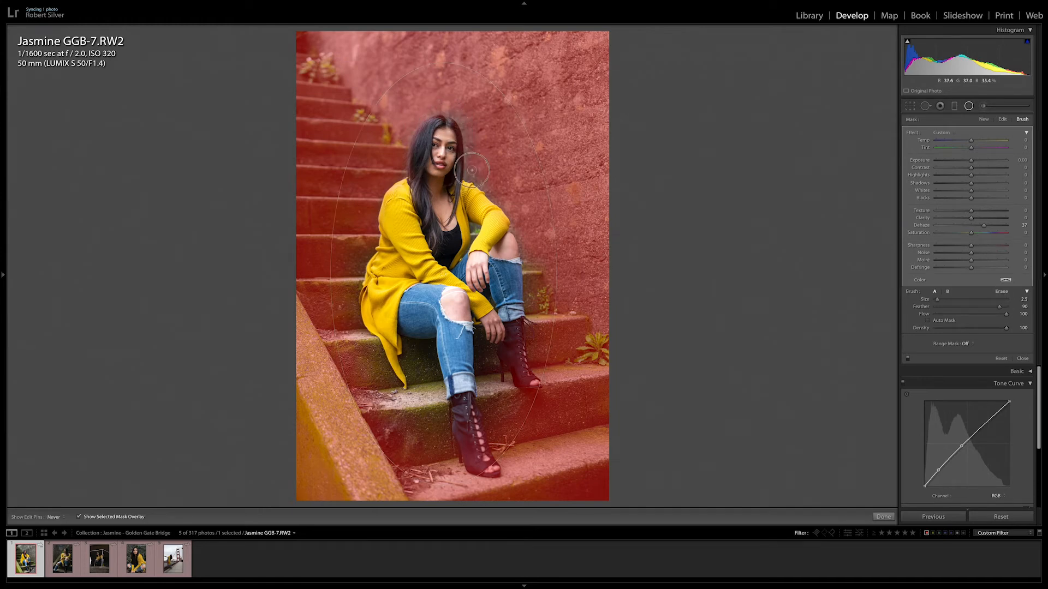
key(h)
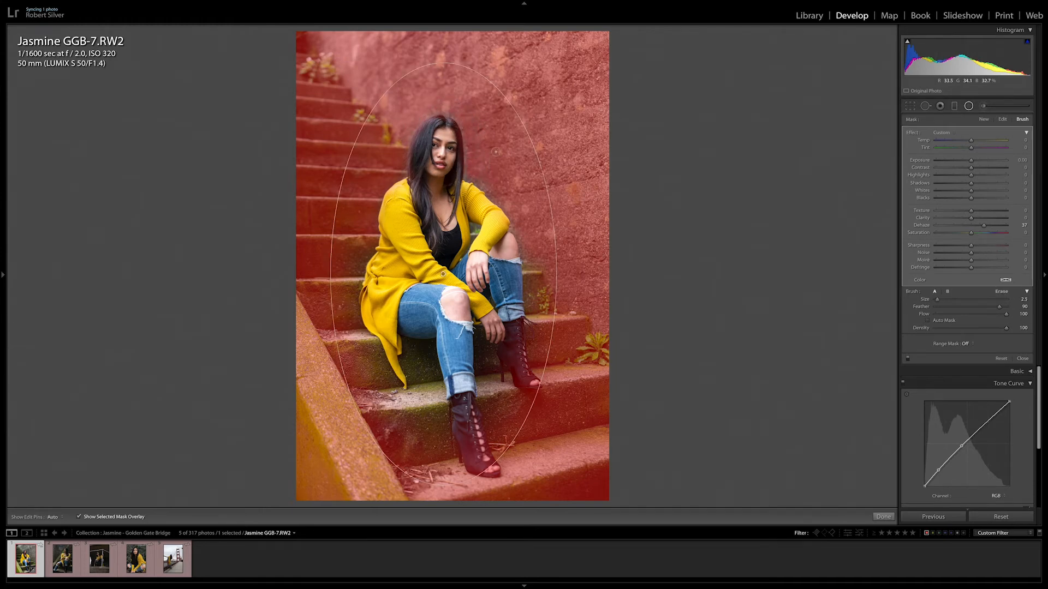
key(h)
key(h)
key(h)
key(h)
Erase the remaining mask from the model's hair near the shoulder and from both black boots
key(alt)
drag(421, 179, 416, 193)
key(h)
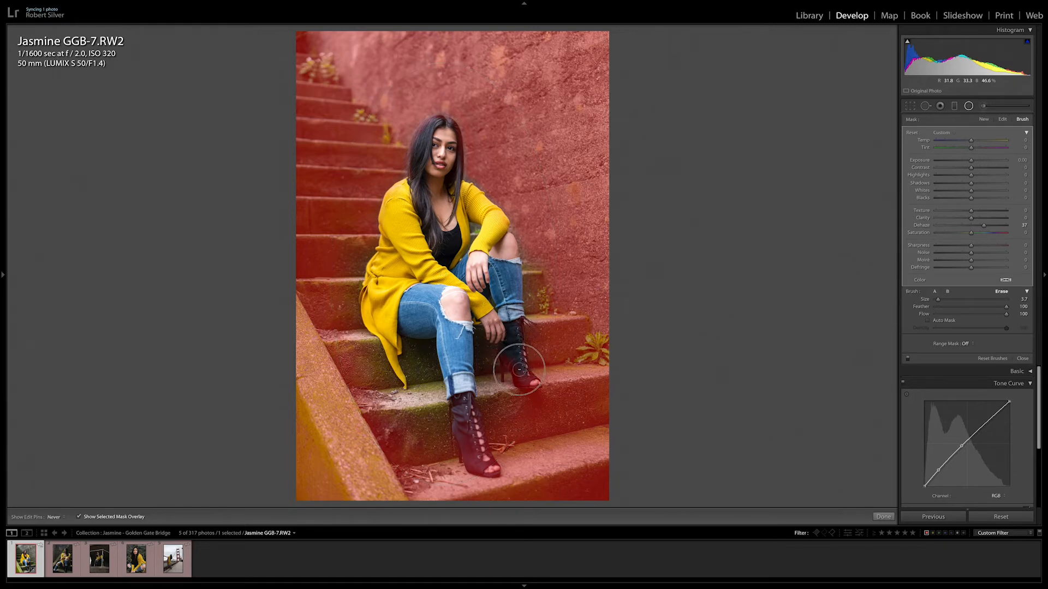
drag(509, 300, 507, 322)
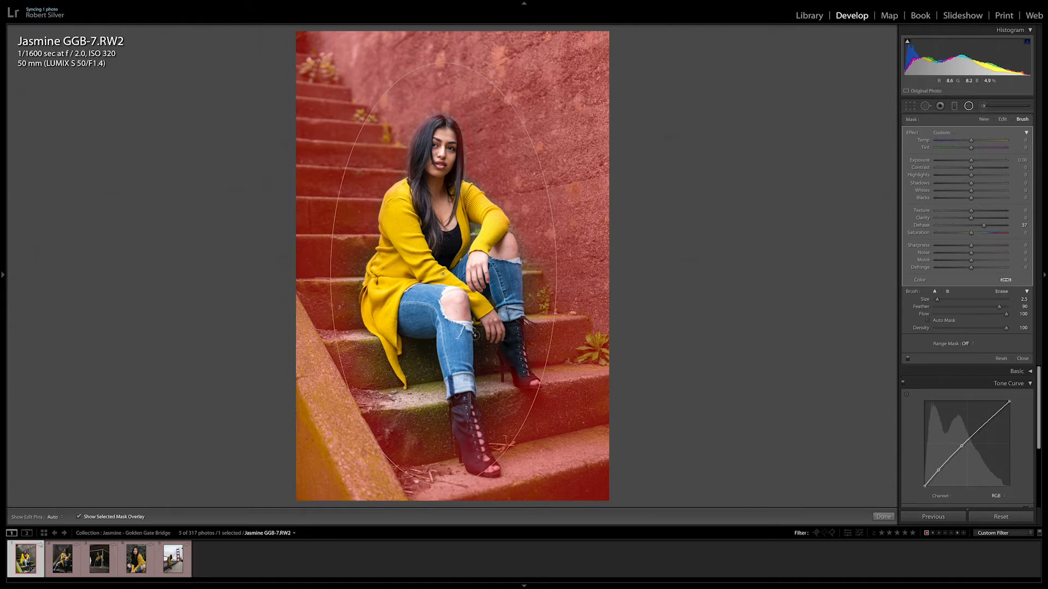
mouse_move(463, 389)
mouse_down()
mouse_move(469, 443)
mouse_move(482, 464)
mouse_move(464, 415)
mouse_move(488, 464)
mouse_move(461, 427)
mouse_move(480, 453)
mouse_up()
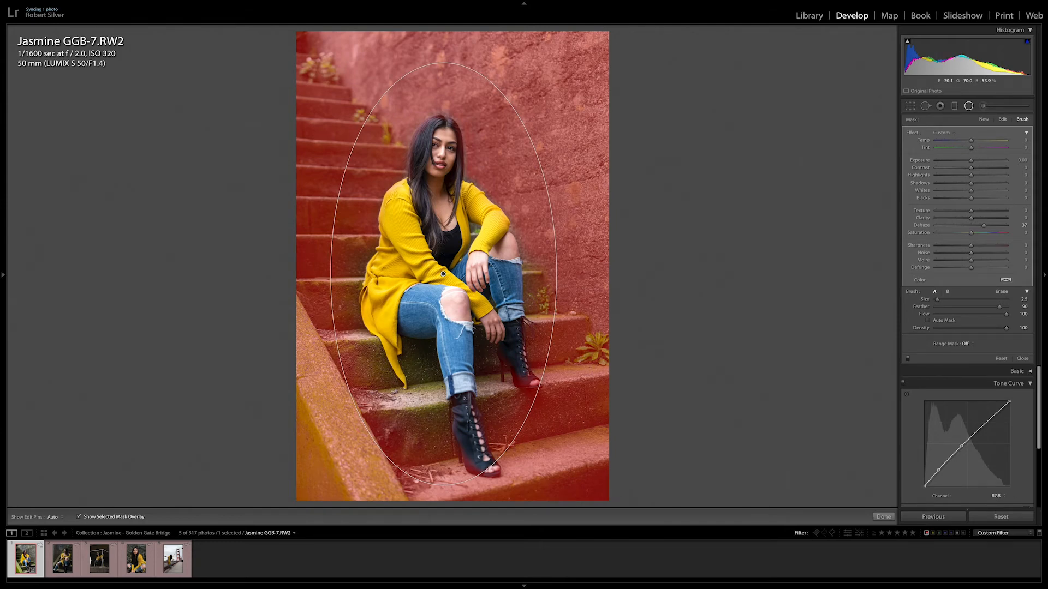
Set the mask brush size to 4.8 and paint the mask onto the steps around the cardigan's hem and between the boots
drag(937, 299, 940, 302)
mouse_move(416, 403)
mouse_down()
mouse_move(433, 434)
mouse_move(435, 423)
mouse_move(424, 442)
mouse_move(385, 407)
mouse_up()
drag(356, 364, 350, 347)
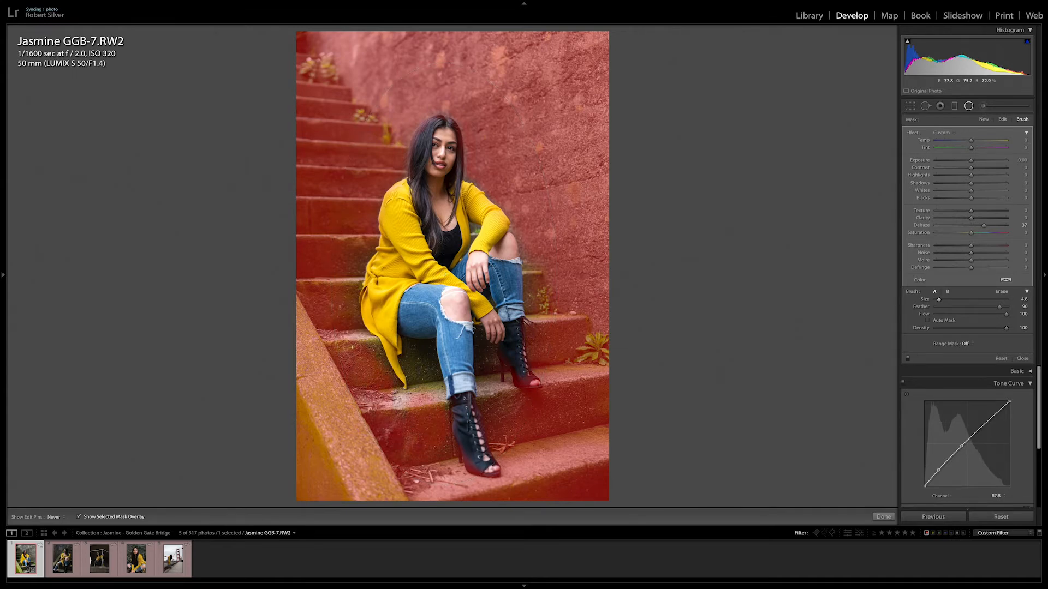
mouse_move(394, 405)
mouse_down()
mouse_move(407, 403)
mouse_move(414, 354)
mouse_move(424, 378)
mouse_up()
mouse_move(515, 410)
mouse_down()
mouse_move(487, 372)
mouse_move(501, 430)
mouse_move(508, 403)
mouse_move(520, 415)
mouse_move(476, 463)
mouse_move(484, 468)
mouse_move(461, 358)
mouse_up()
Erase the mask from the toe of the rear boot and close the radial filter with its overlay hidden
key(alt)
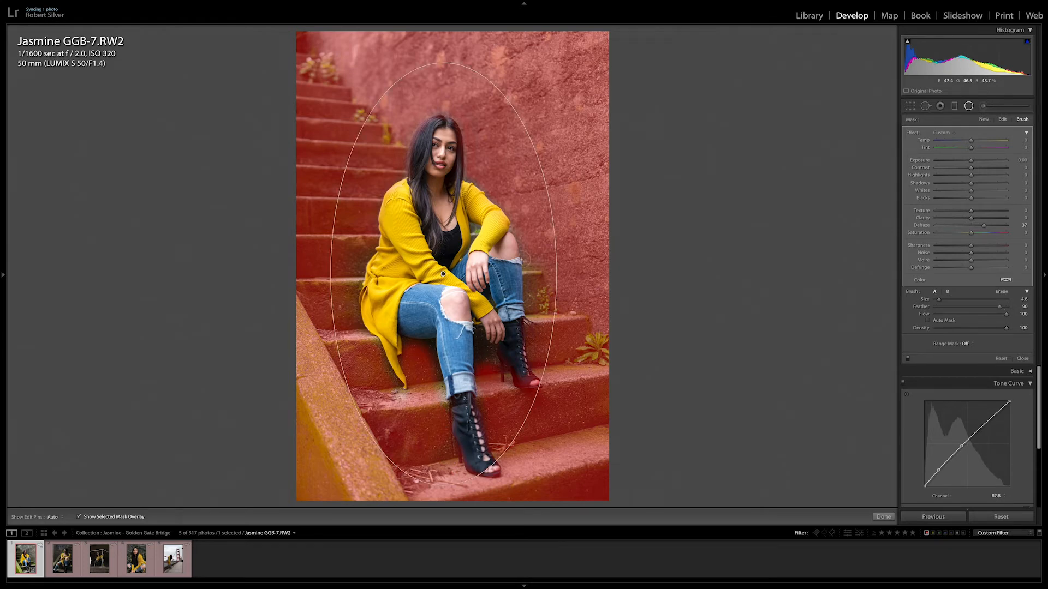
drag(517, 356, 533, 386)
click(147, 518)
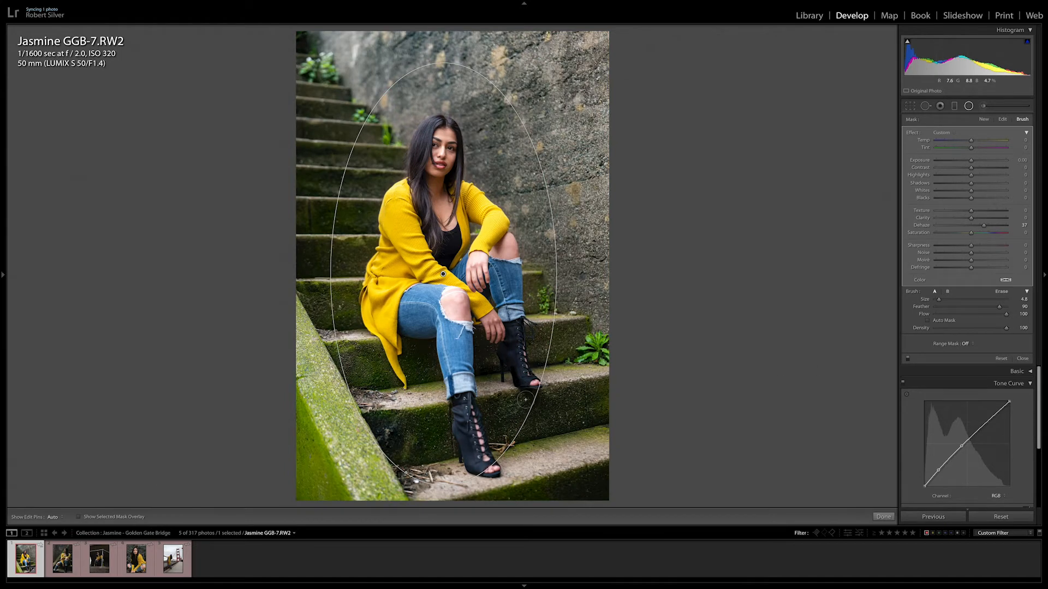
key(shift+m)
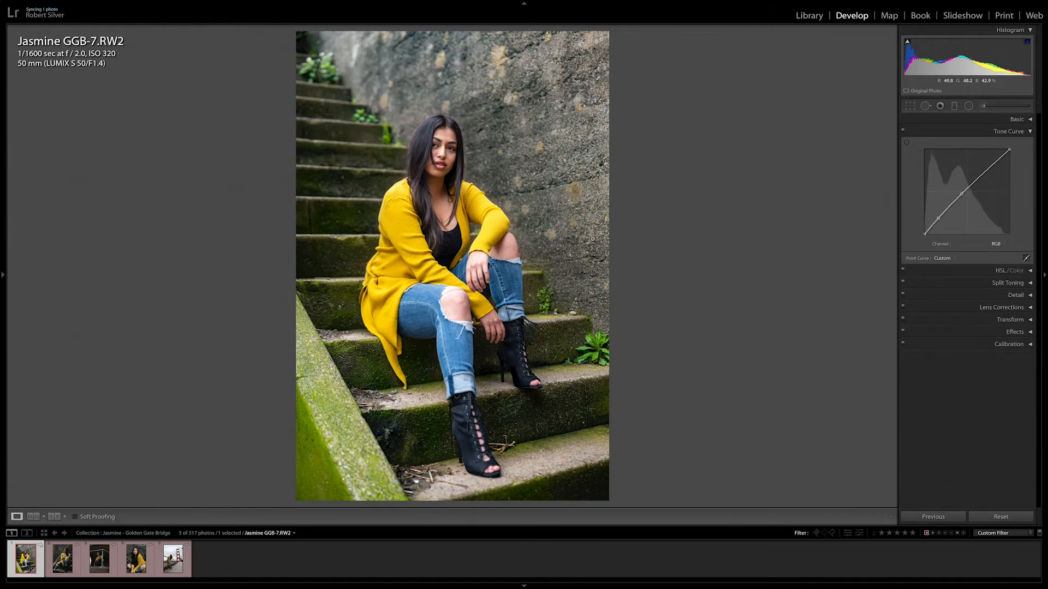
Check the model's clothing up close, then compare the full photo with its original version
click(505, 255)
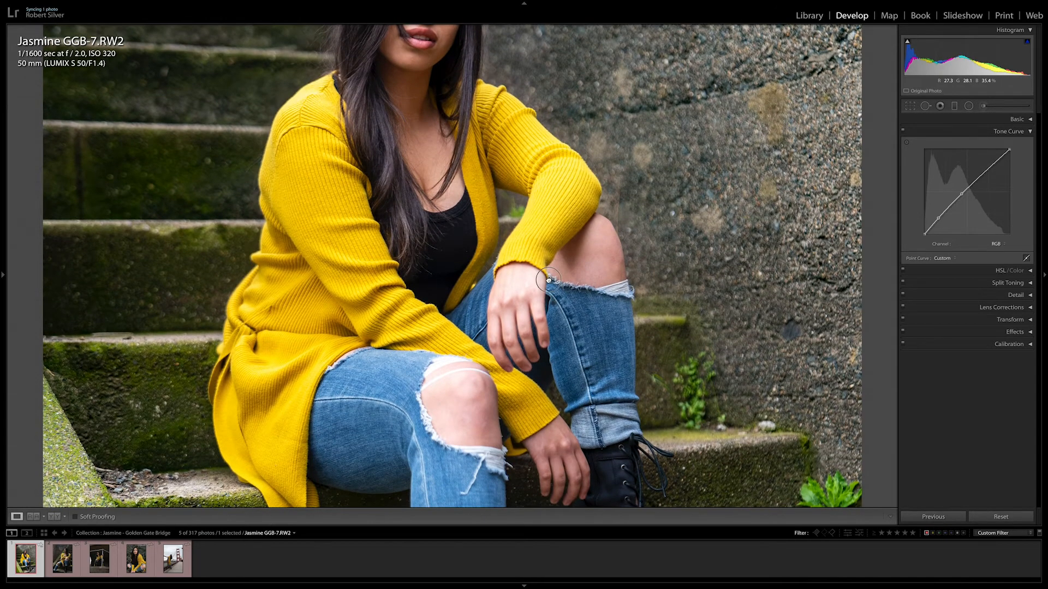
click(550, 281)
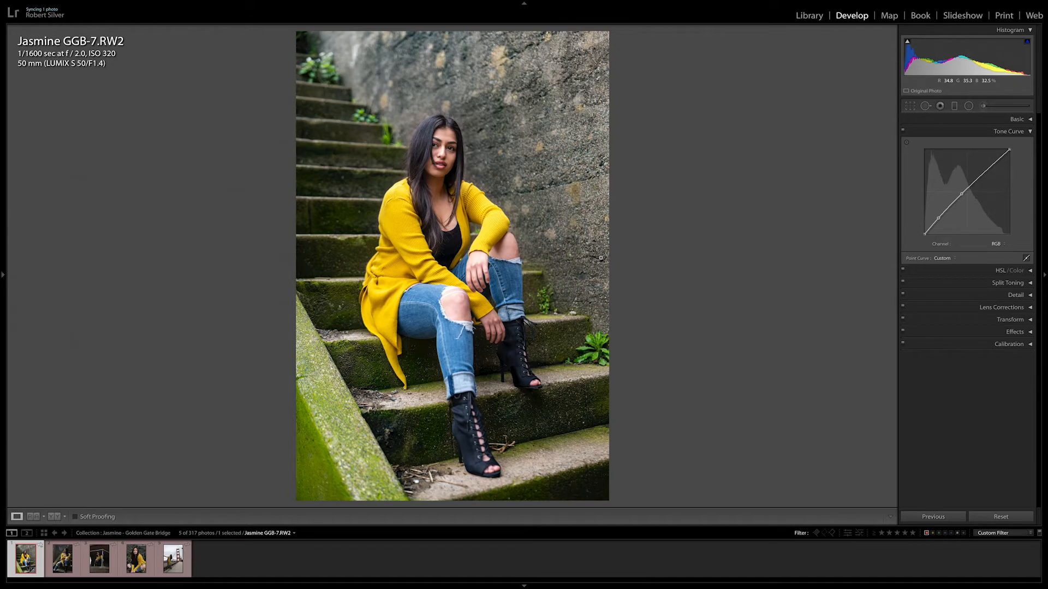
key(backslash)
key(backslash)
key(backslash)
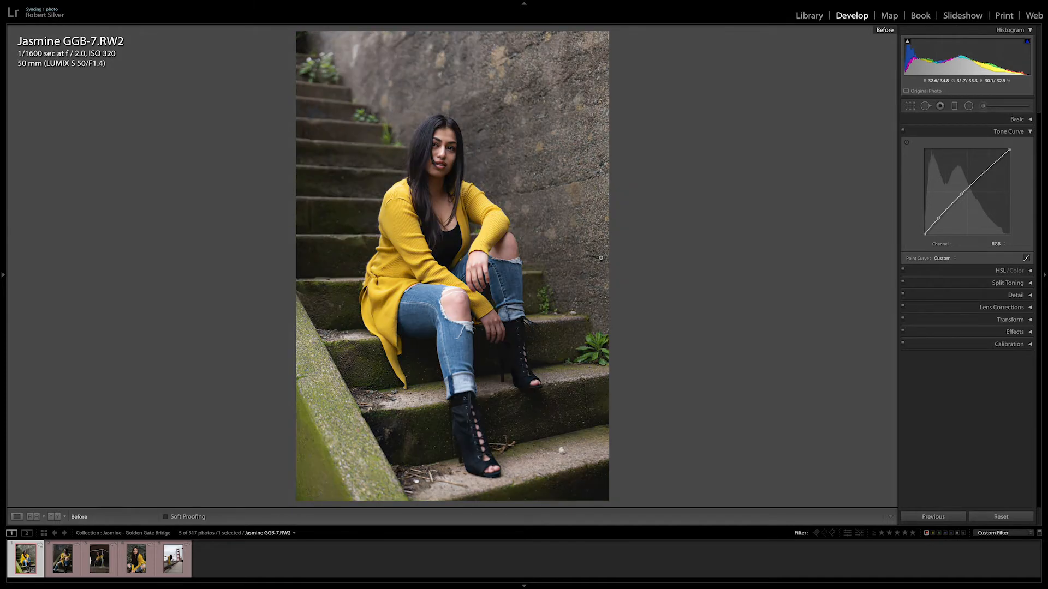
key(backslash)
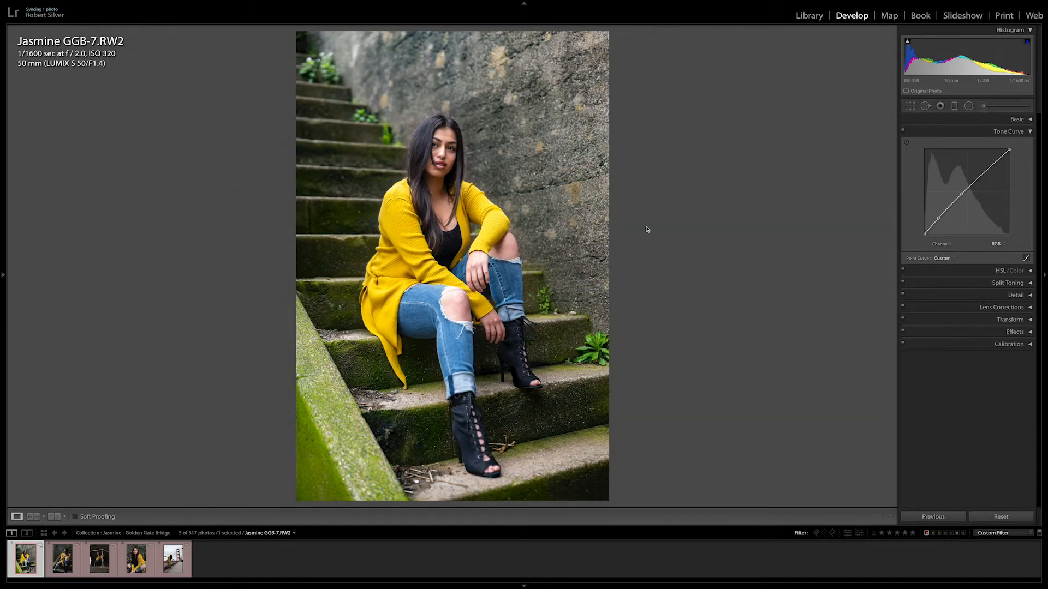
Inspect the model's face and hair up close
click(439, 147)
mouse_move(426, 276)
mouse_down()
mouse_move(426, 192)
mouse_move(440, 255)
mouse_up()
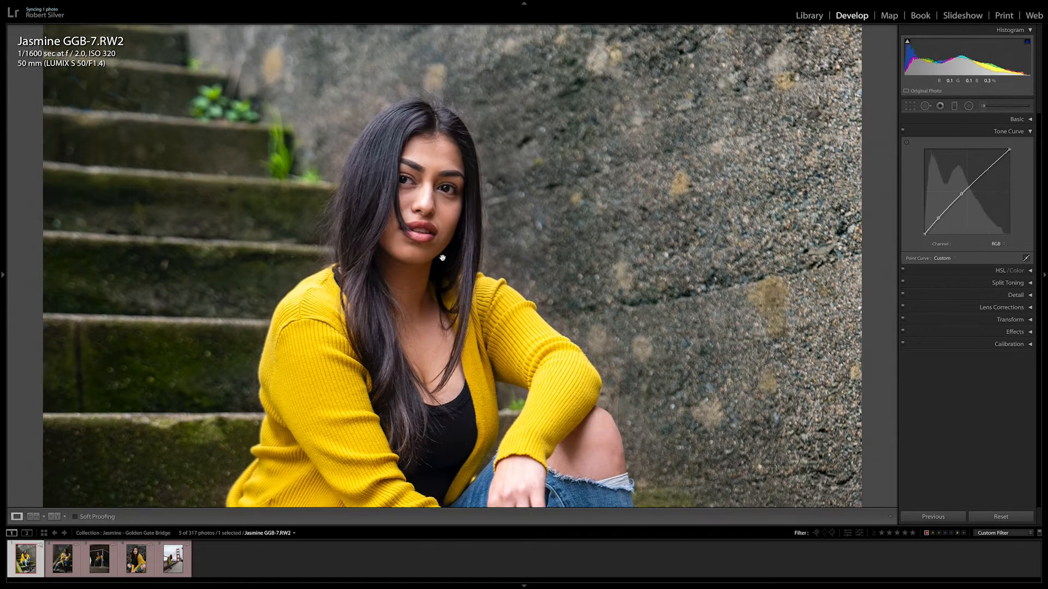
click(443, 265)
click(443, 265)
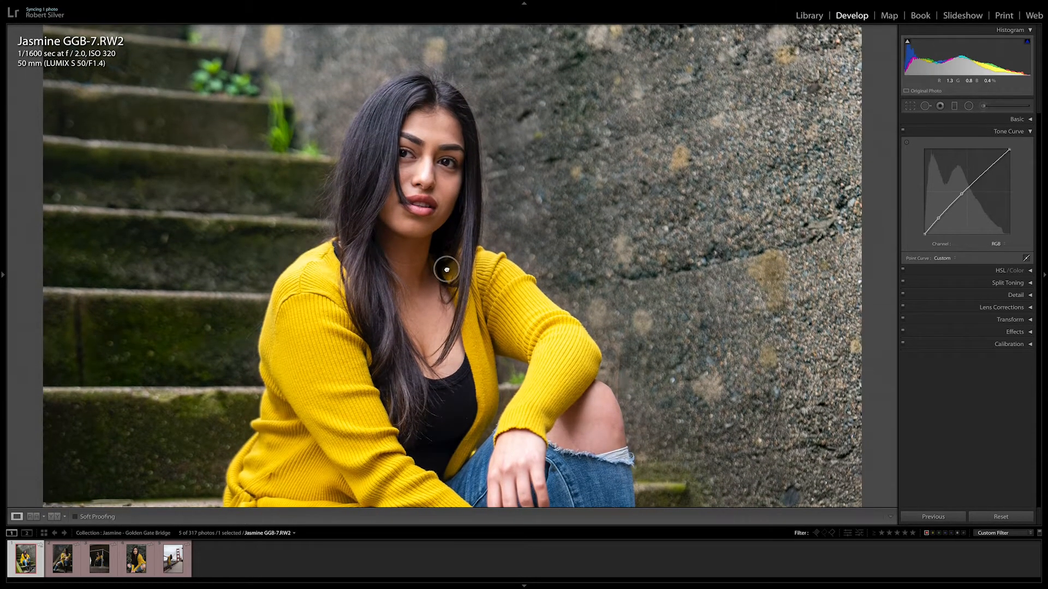
Show the Navigator, try its Fit and Fill zoom levels, and collapse the Collections list
click(4, 276)
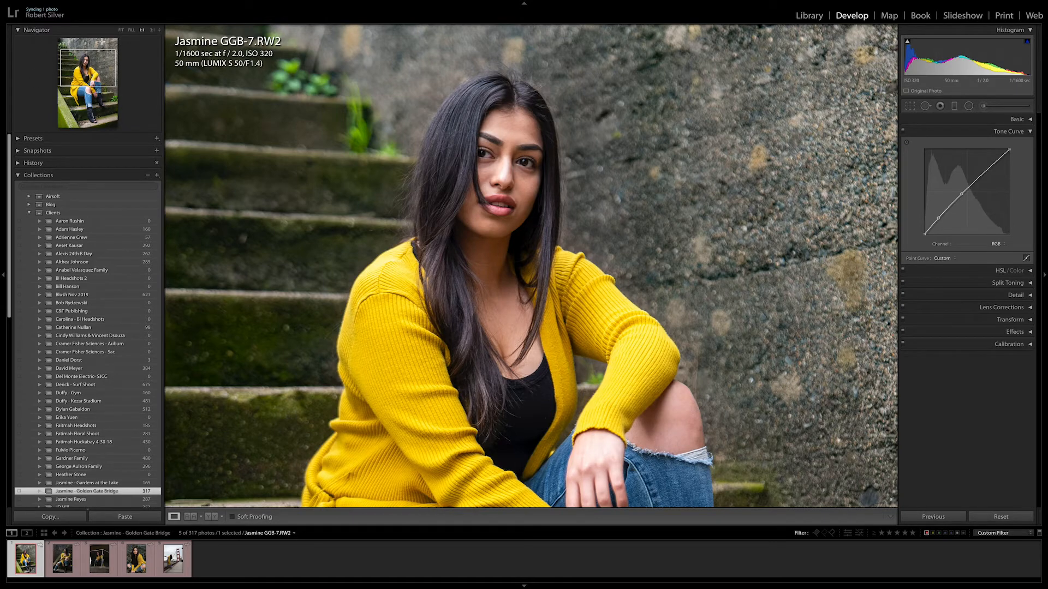
click(97, 66)
click(121, 30)
click(131, 31)
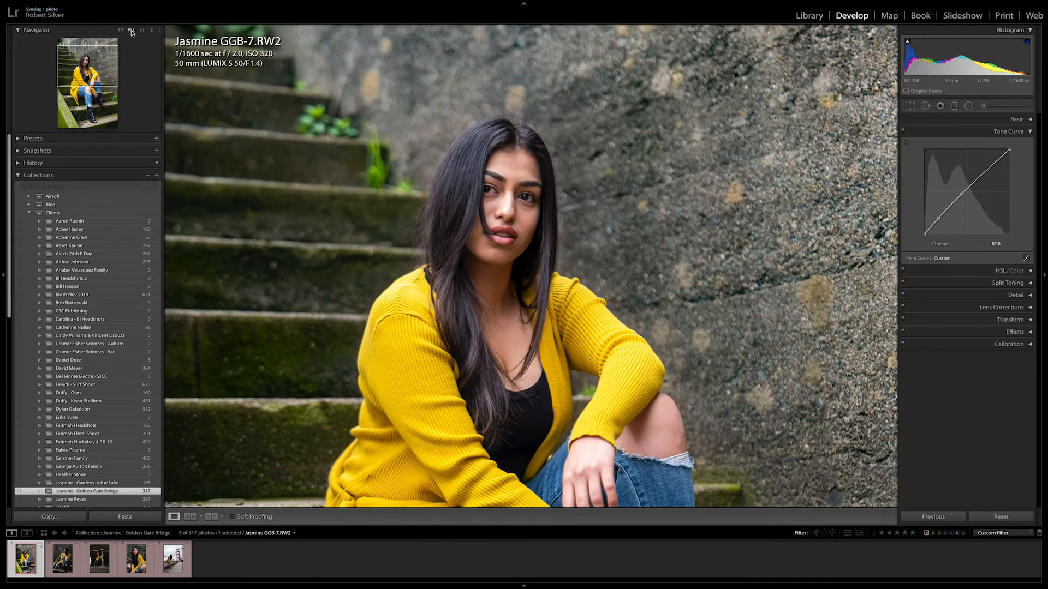
click(122, 31)
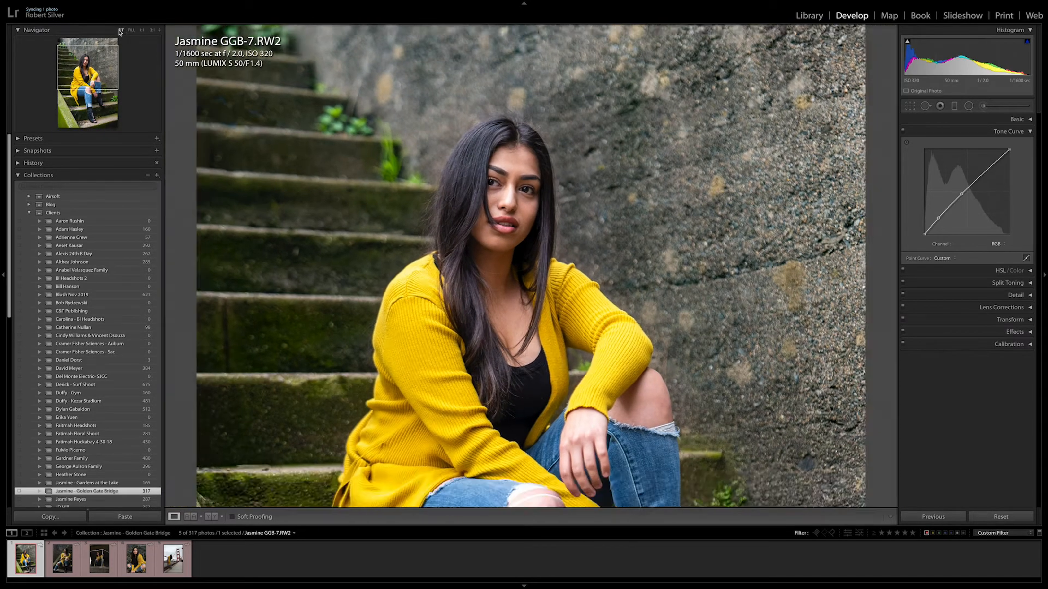
click(18, 176)
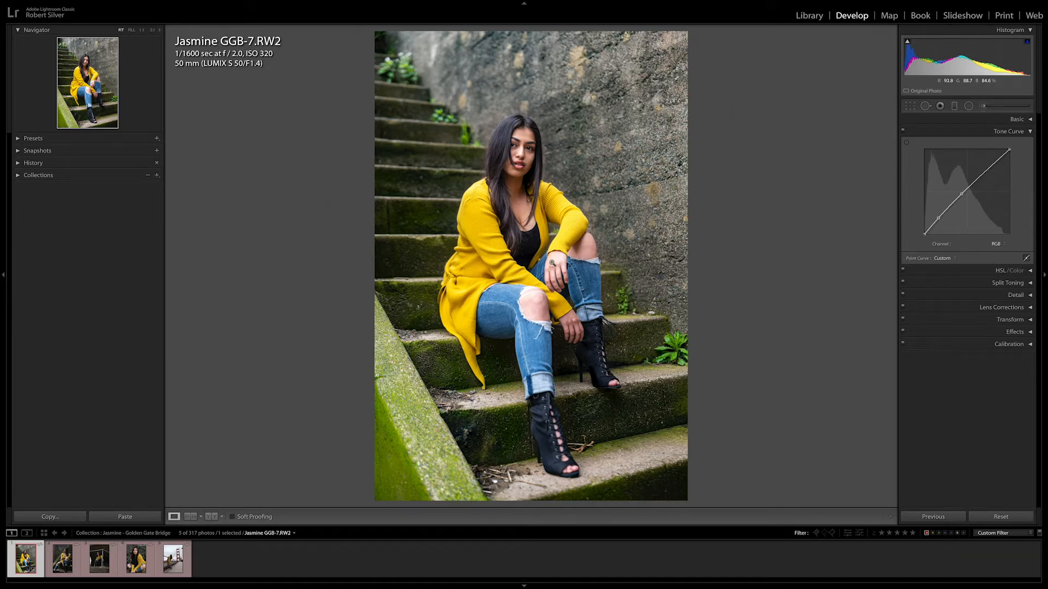
Inspect the model's cardigan, jeans and the background at close range and return to the full view
click(536, 254)
drag(575, 382, 524, 312)
drag(556, 343, 598, 420)
drag(476, 172, 523, 298)
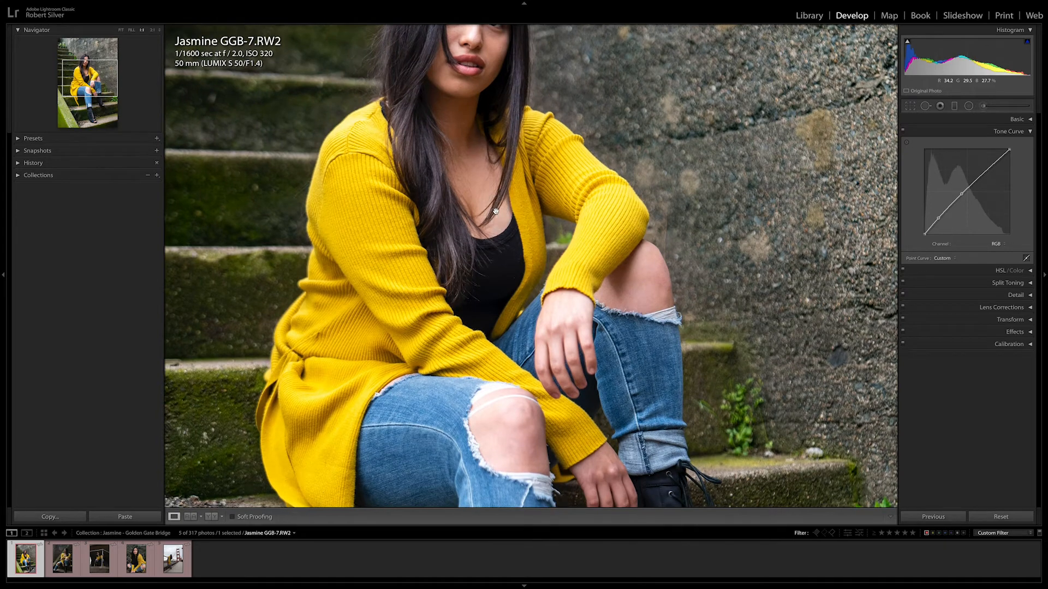
drag(497, 215, 502, 218)
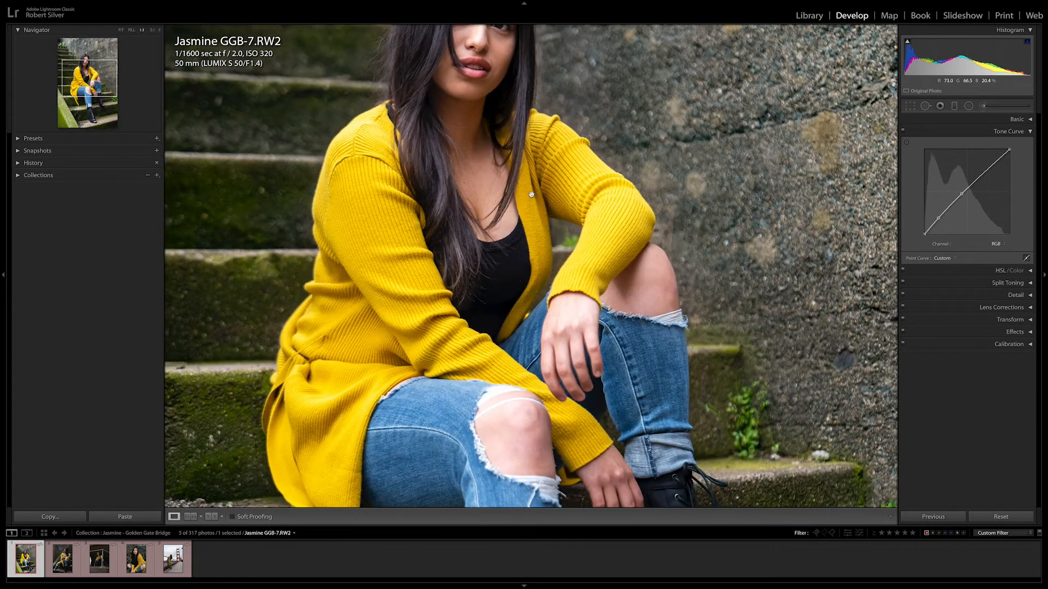
drag(554, 147, 553, 151)
click(555, 146)
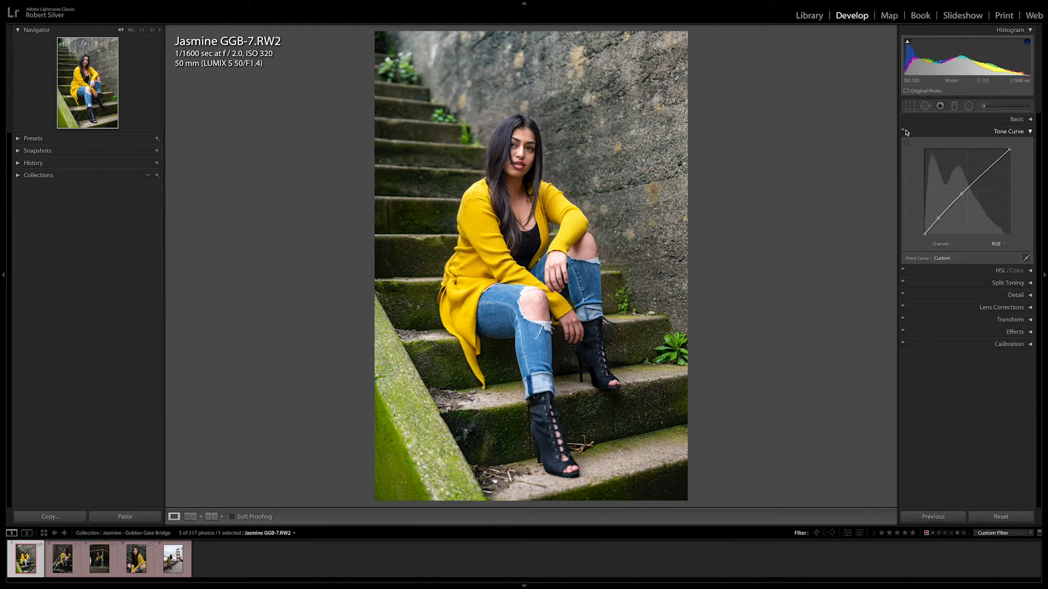
Compare the photo with and without the tone curve adjustment, and collapse its settings
click(903, 132)
click(903, 132)
click(904, 132)
click(904, 133)
click(1002, 131)
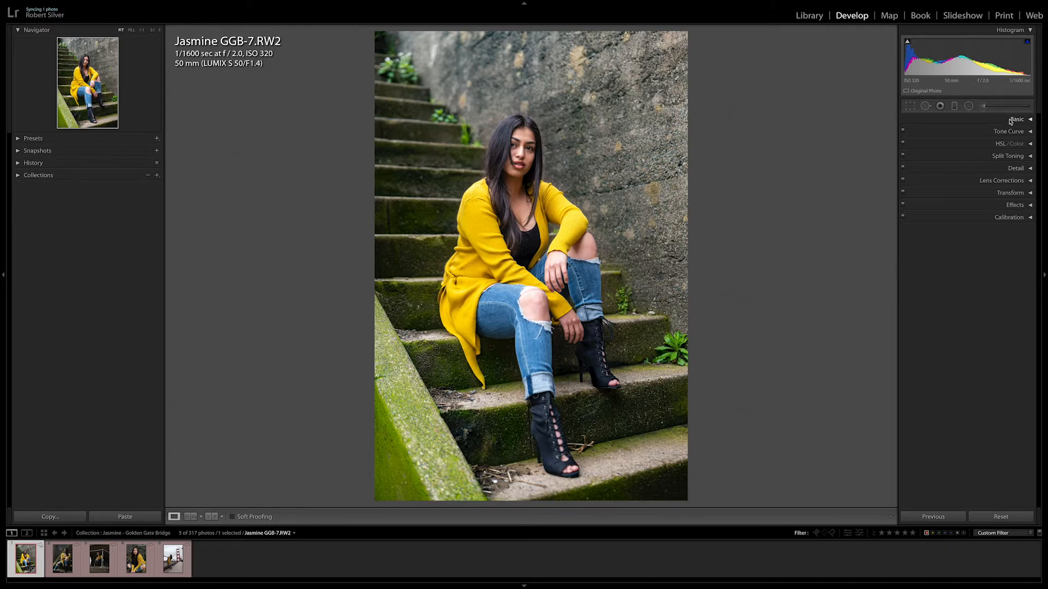
Review the HSL saturation and luminance controls, try lowering the green saturation to -53, and reset it to 0
click(982, 145)
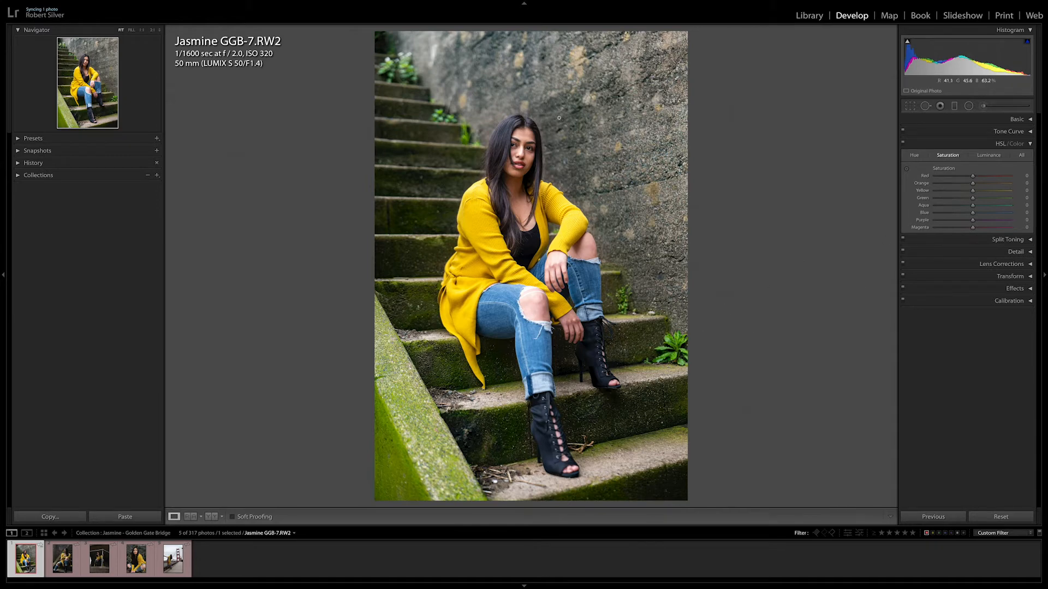
click(980, 159)
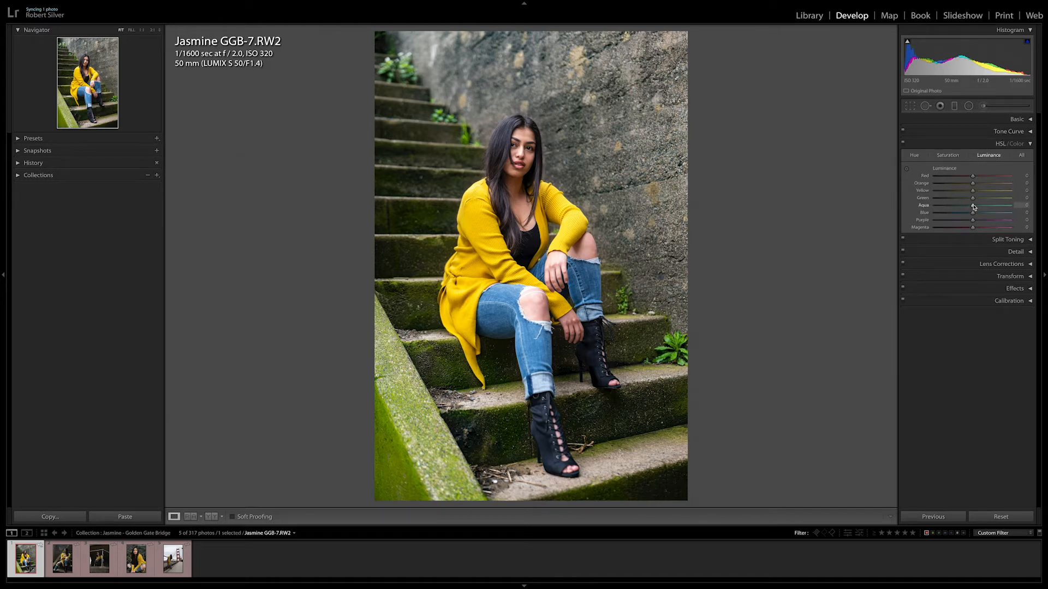
click(950, 158)
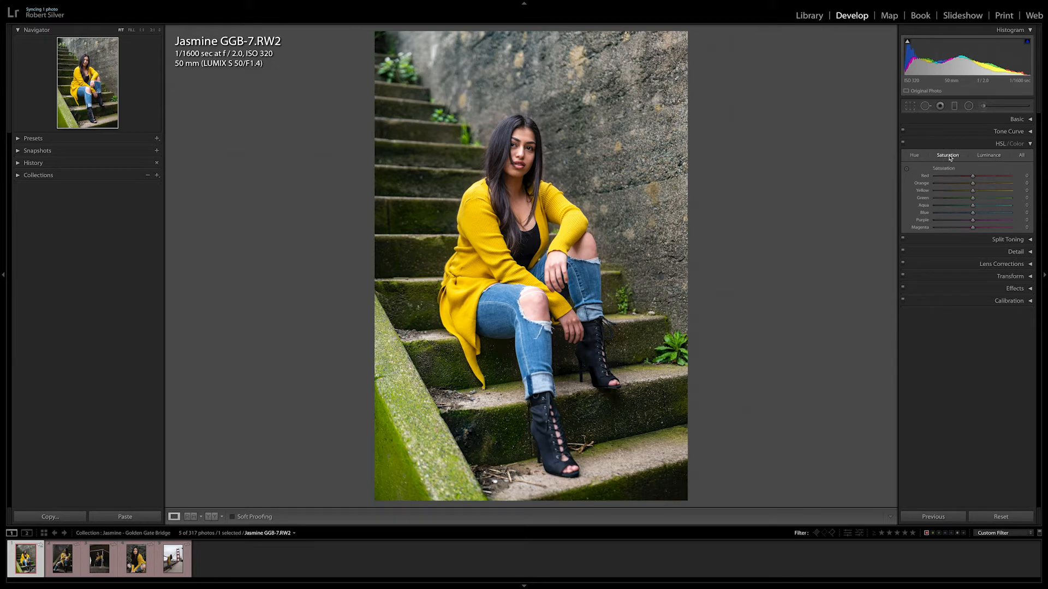
click(972, 199)
drag(972, 200, 953, 202)
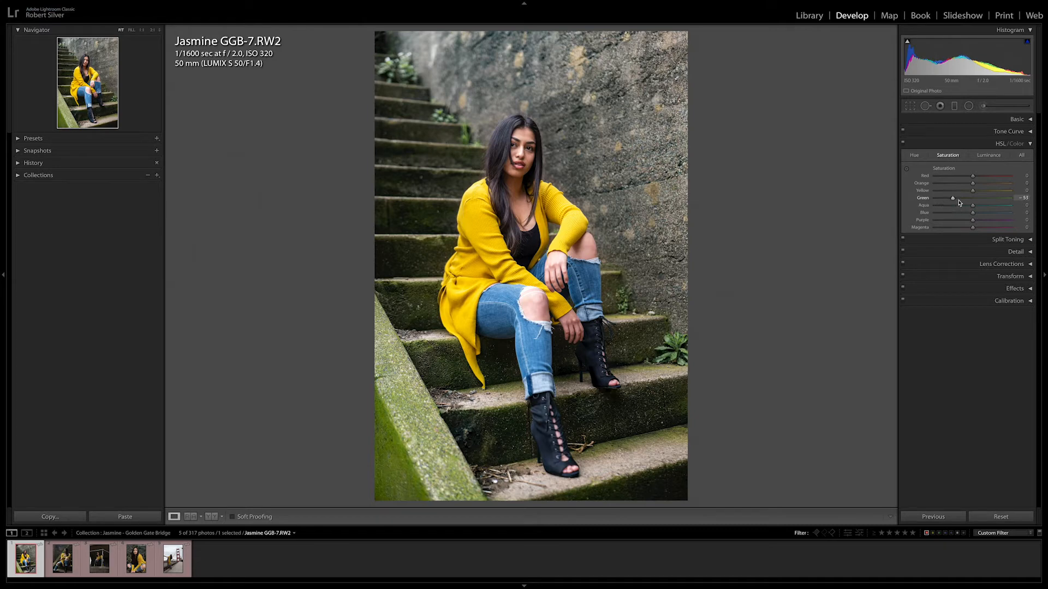
click(971, 200)
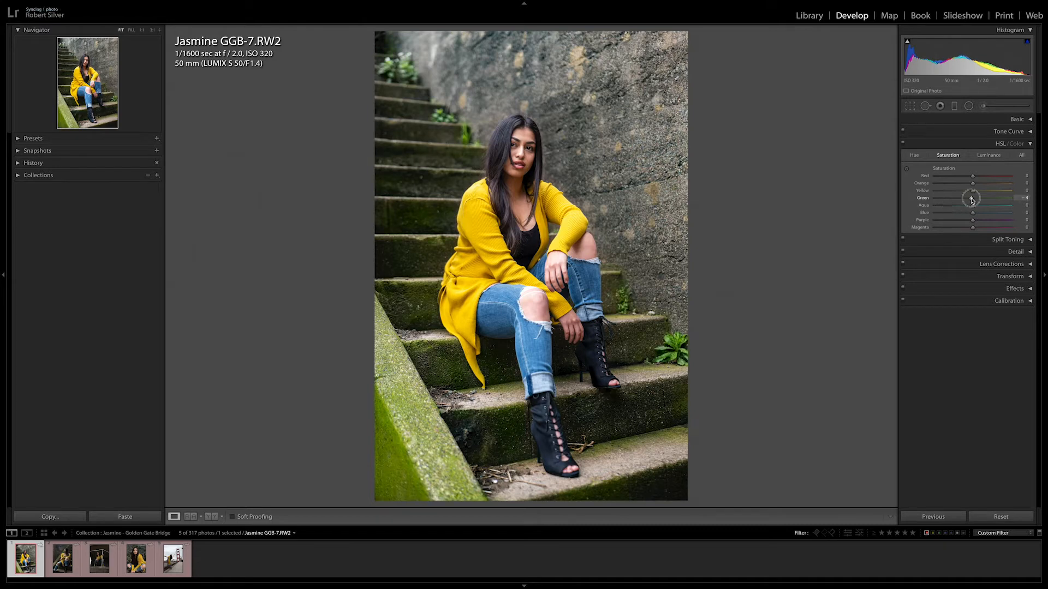
click(1022, 198)
text(0)
key(Return)
click(1030, 145)
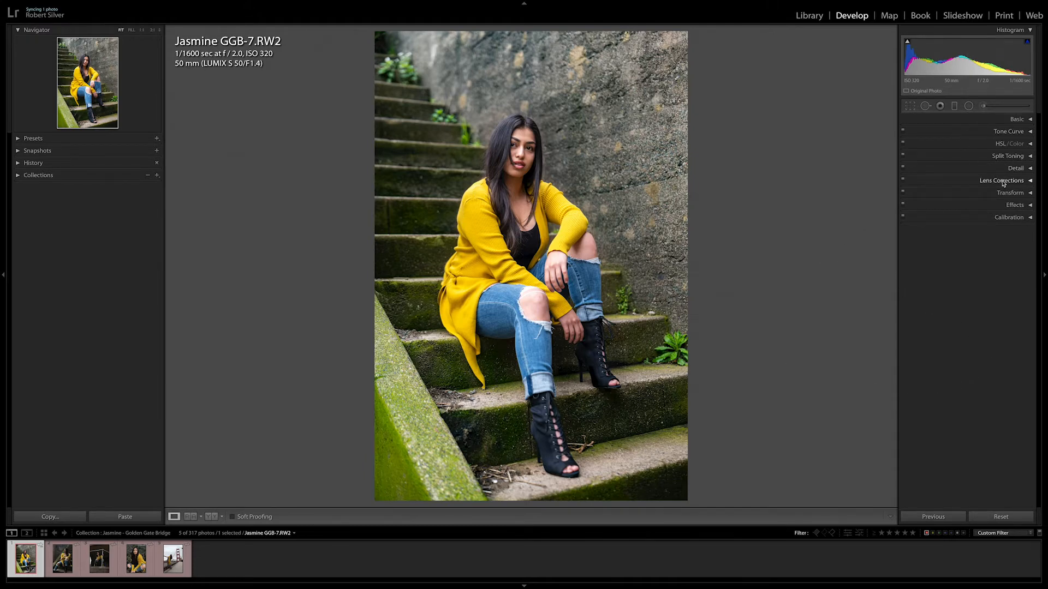
Add split toning with highlights at hue 34 and saturation 11, and shadows at hue 164 and saturation 2
click(1009, 157)
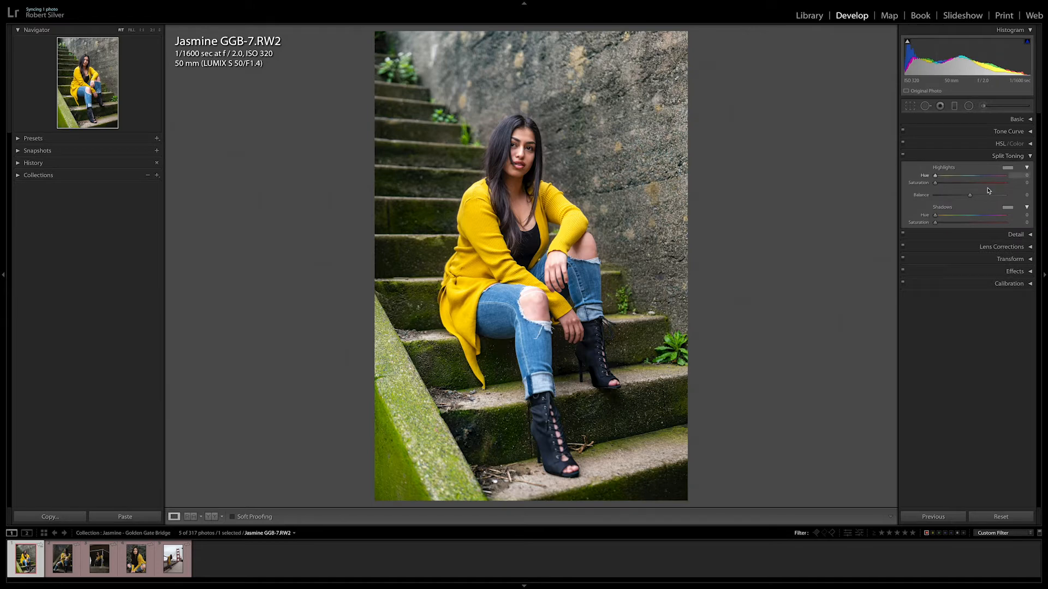
click(936, 175)
drag(937, 175, 947, 185)
drag(936, 215, 966, 215)
drag(938, 224, 939, 223)
click(903, 156)
click(903, 156)
drag(948, 184, 942, 187)
drag(940, 222, 937, 227)
Compare the photo with and without split toning, and leave the split toning effect switched off
click(904, 158)
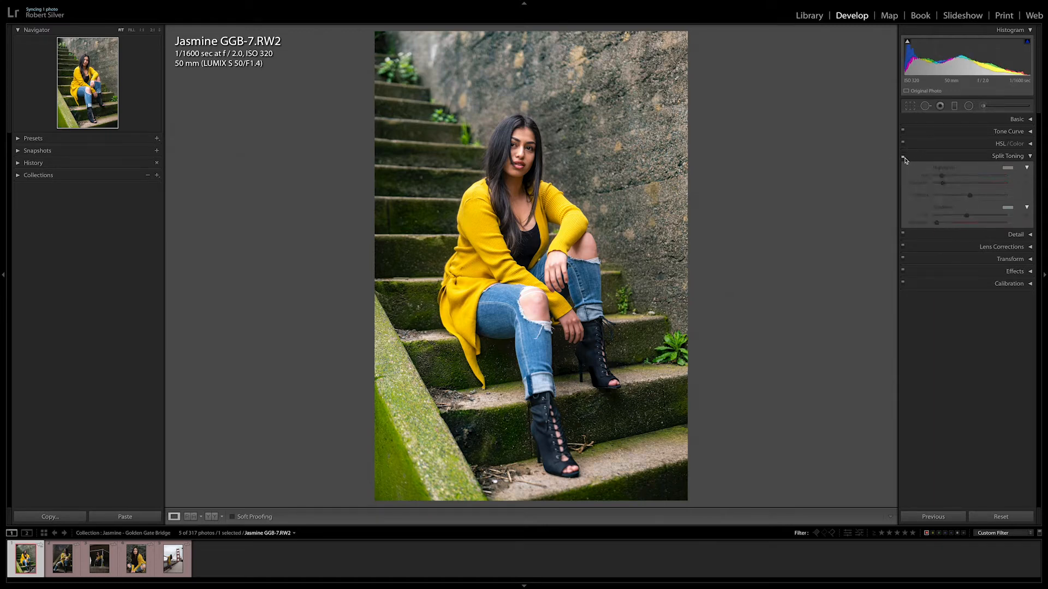
click(903, 157)
click(902, 157)
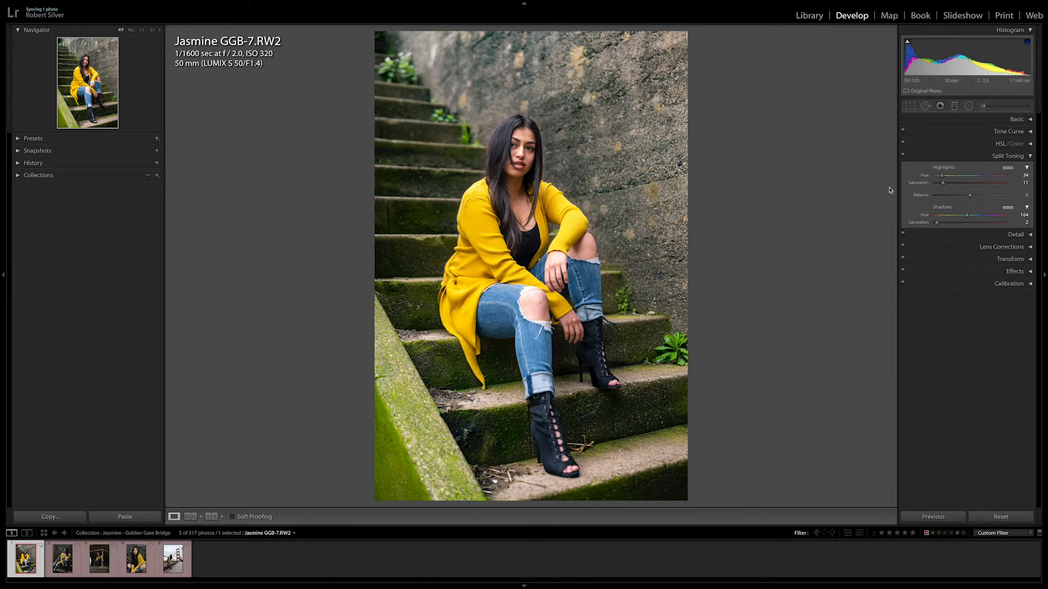
click(903, 156)
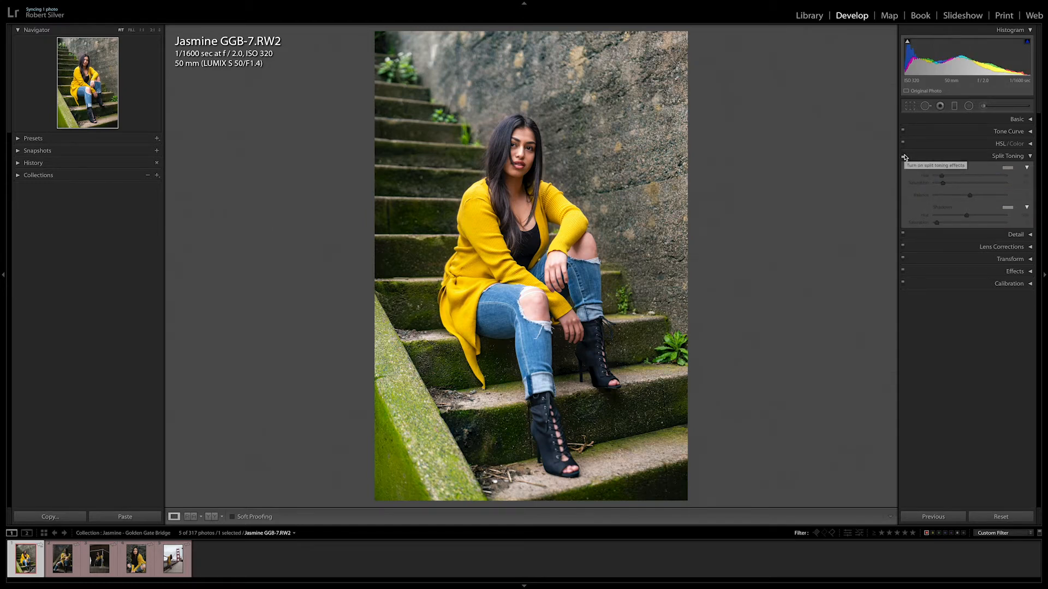
click(903, 157)
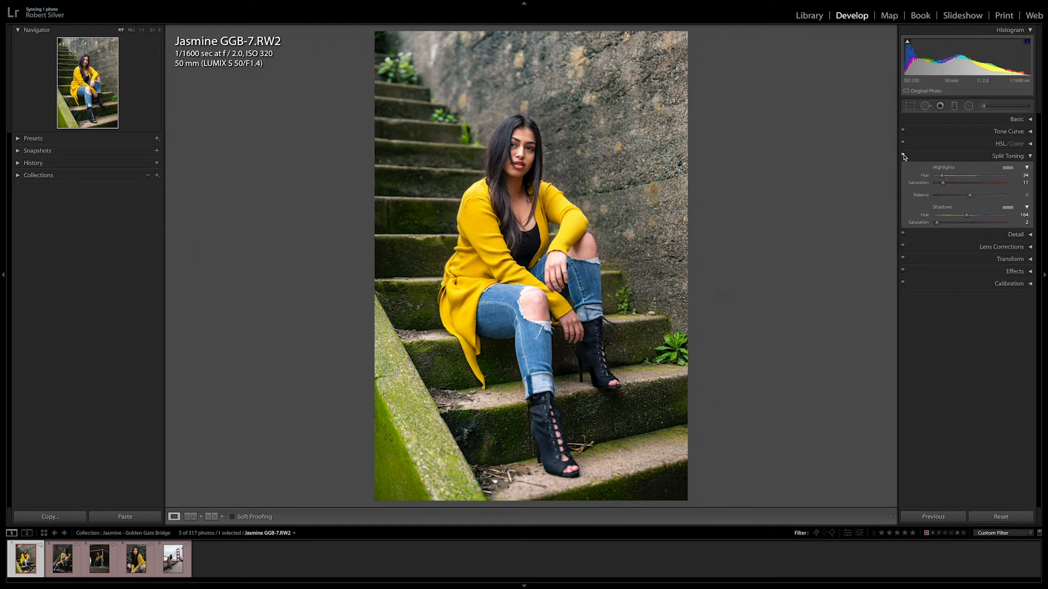
click(904, 158)
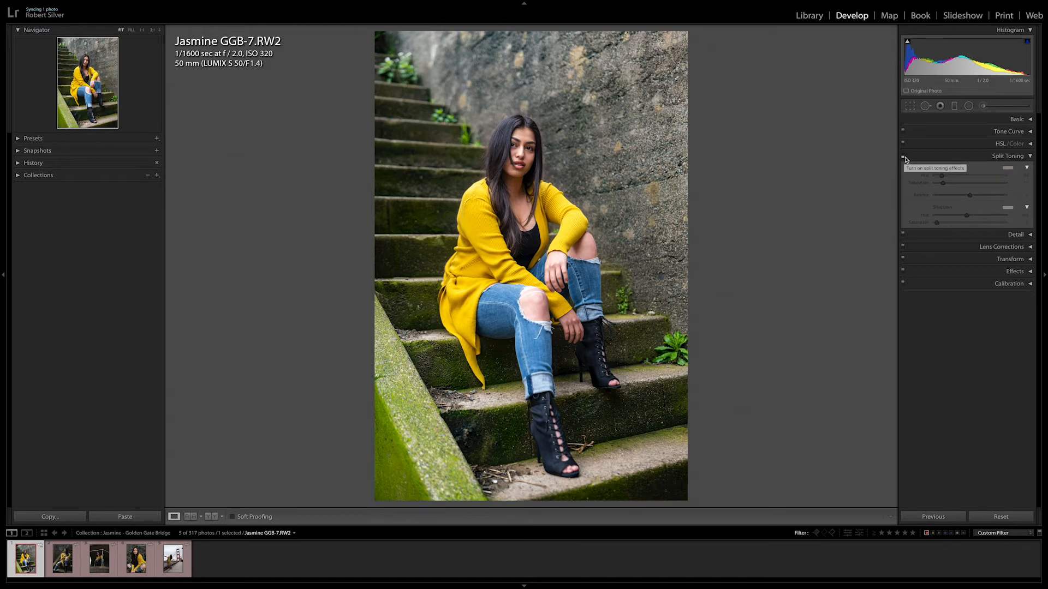
click(903, 158)
click(902, 159)
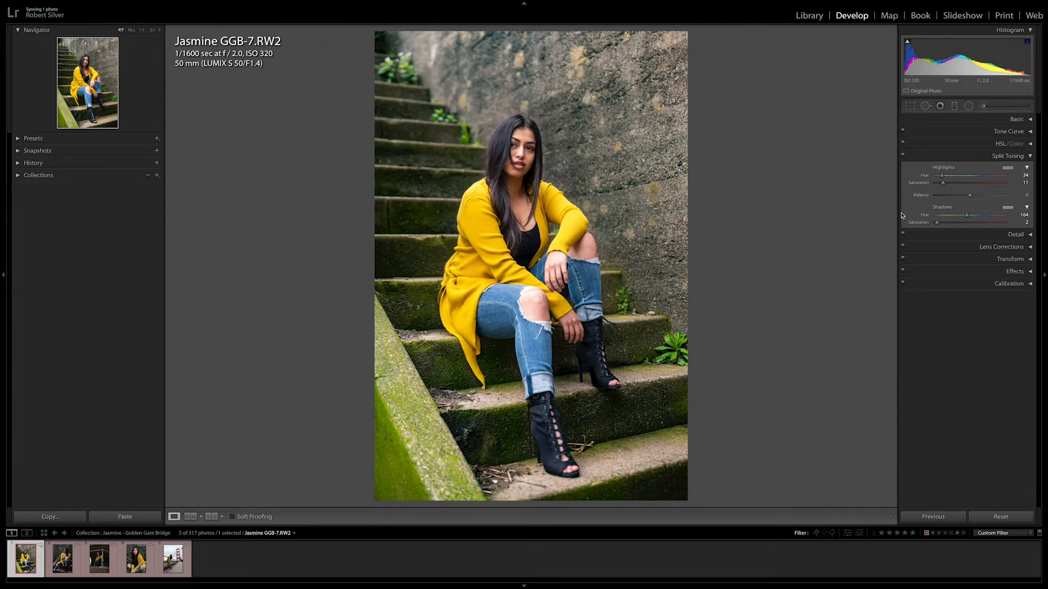
click(904, 156)
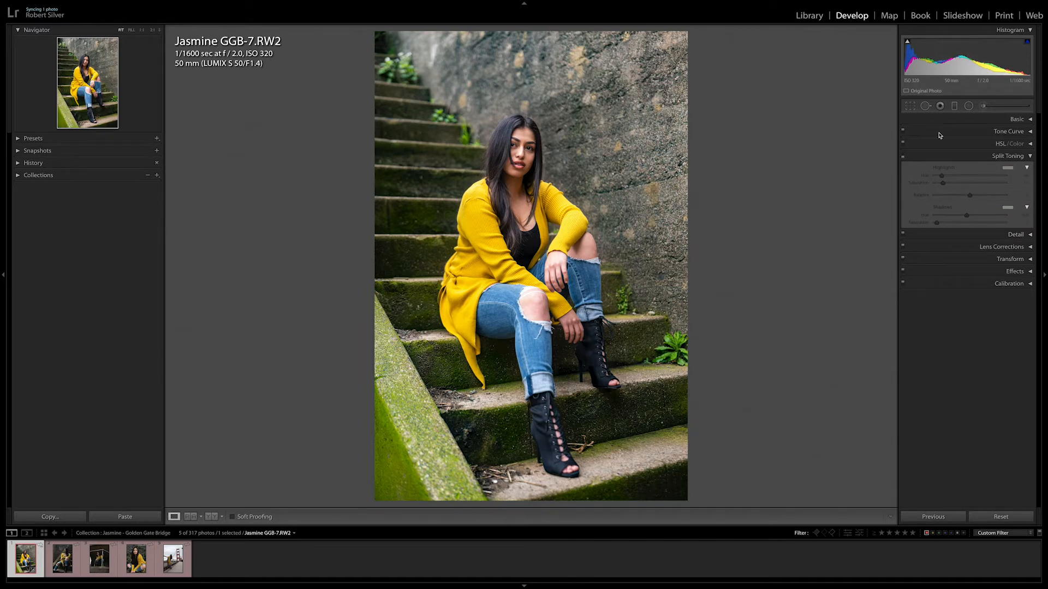
click(1010, 156)
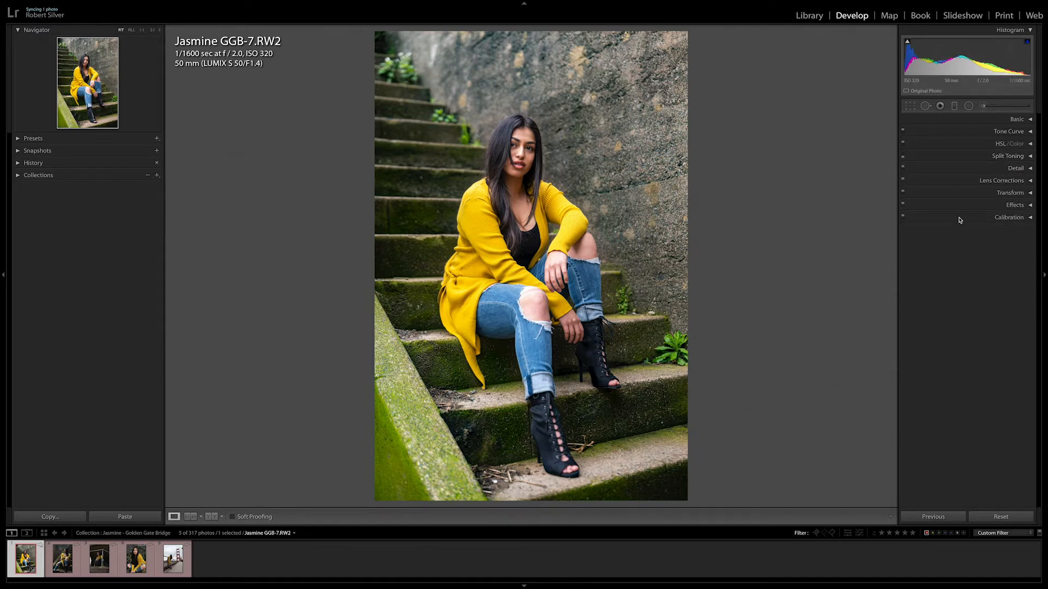
Set the sharpening amount to 60 and check the model's face, jeans and boots up close
click(1017, 167)
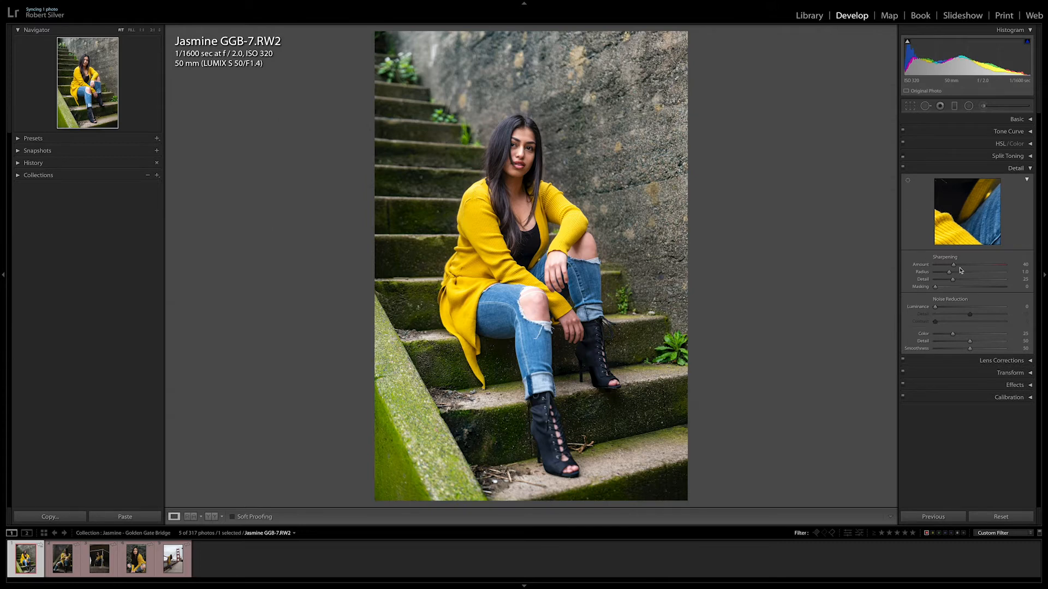
click(1024, 265)
text(60)
key(Return)
click(520, 163)
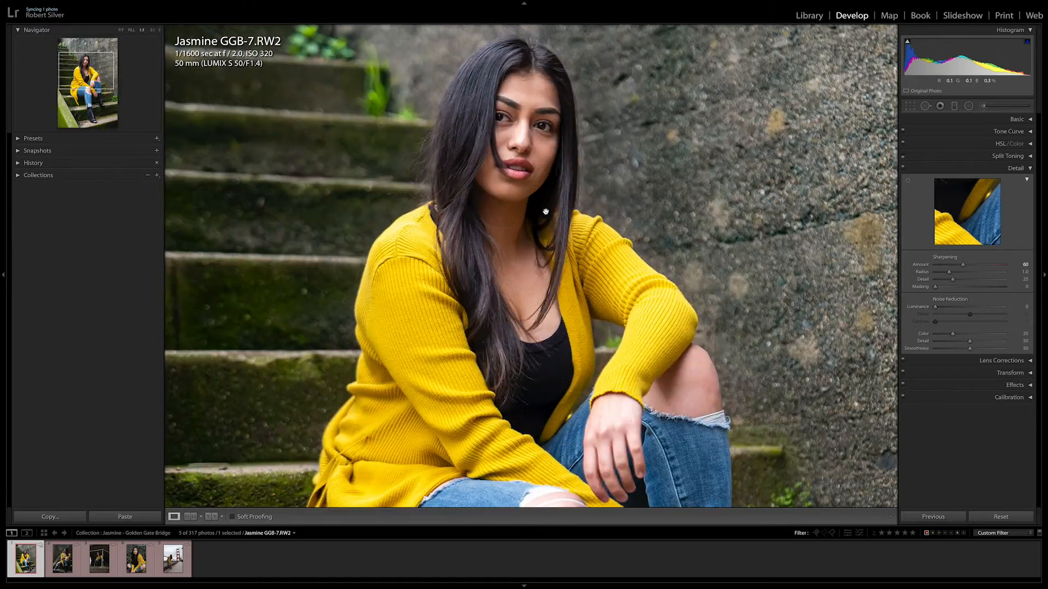
drag(568, 330, 529, 163)
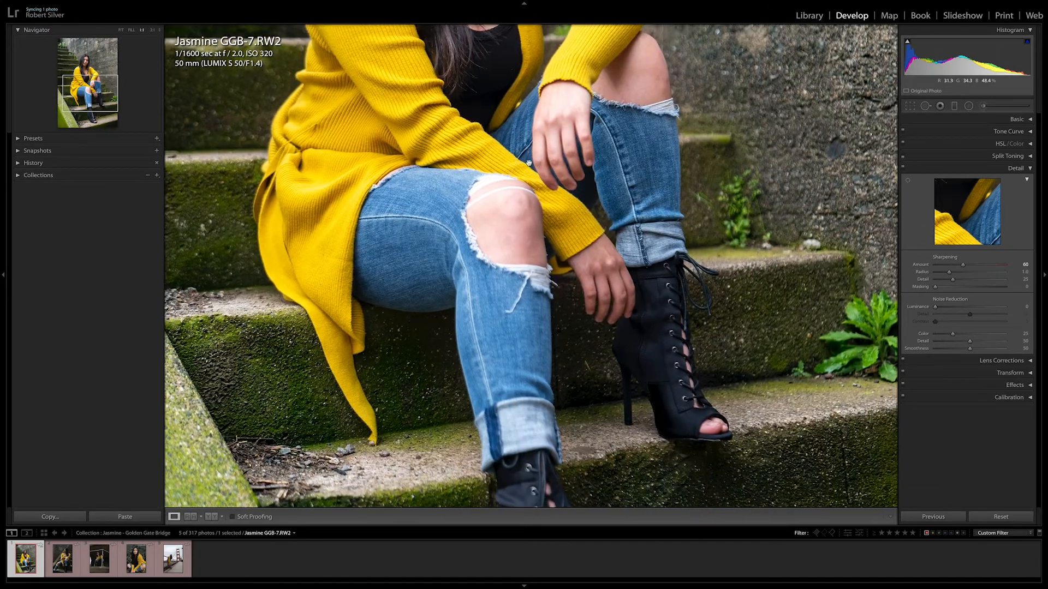
drag(525, 246, 537, 136)
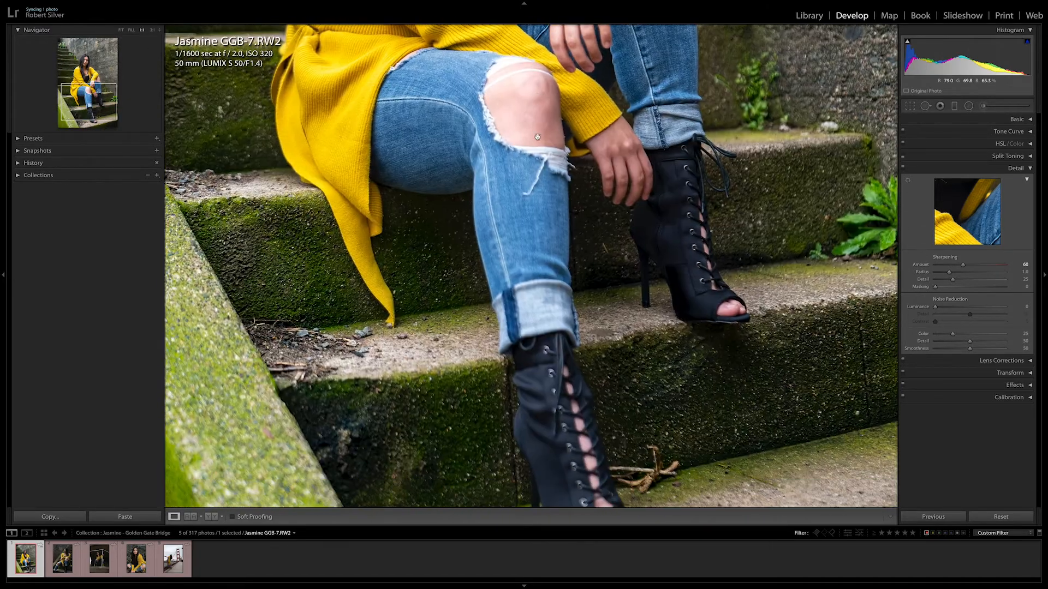
click(119, 32)
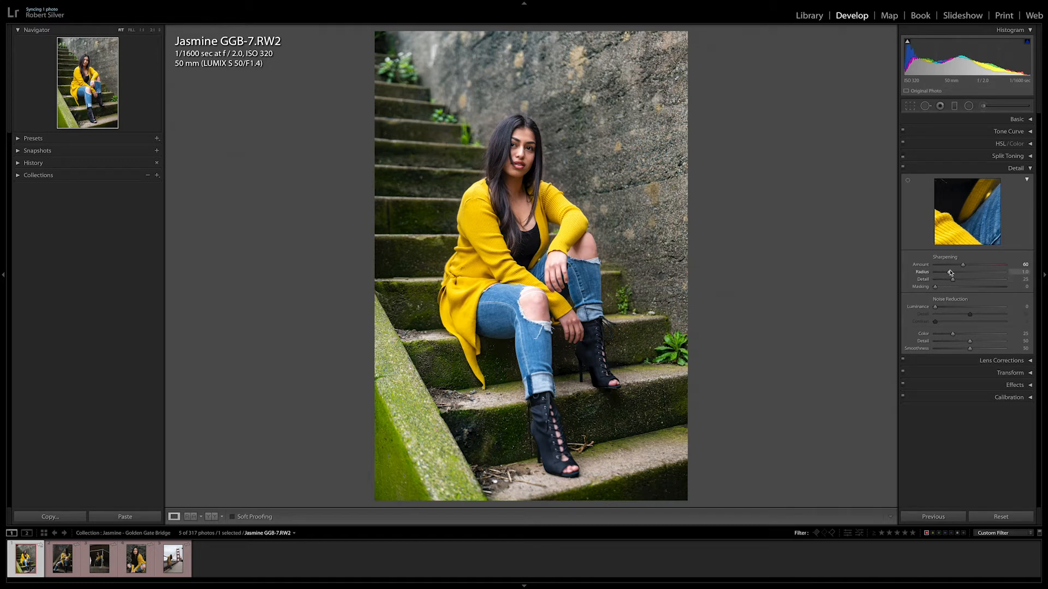
Try a smaller sharpening radius and undo it, then set the sharpening detail to 33 and masking to 53
drag(949, 273, 946, 272)
key(ctrl+z)
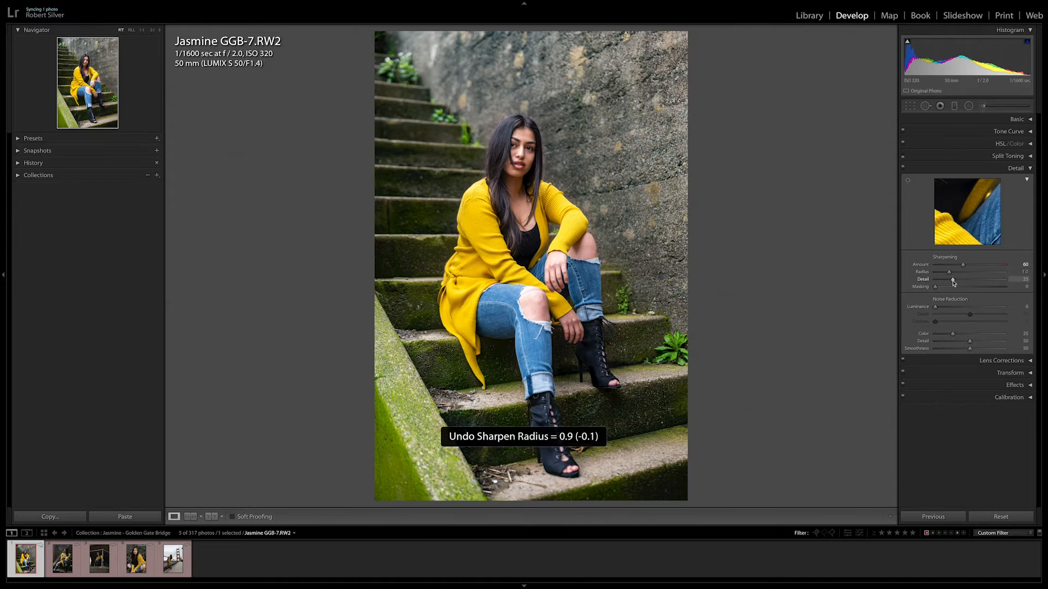
mouse_move(953, 283)
mouse_down()
mouse_move(998, 281)
mouse_move(943, 281)
mouse_move(1004, 282)
mouse_move(938, 289)
mouse_move(989, 287)
mouse_move(957, 296)
mouse_move(958, 282)
mouse_up()
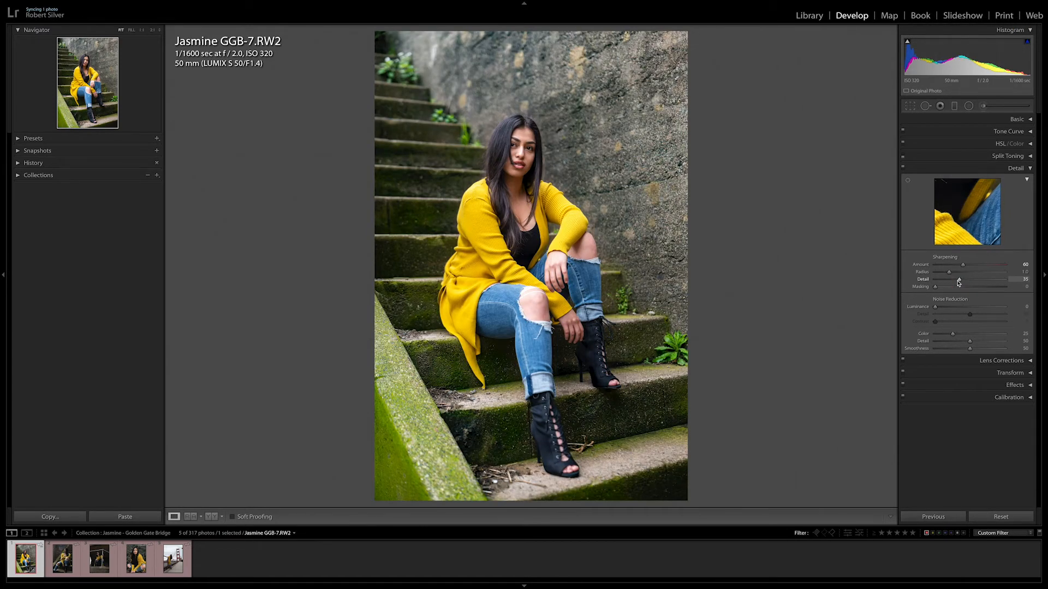
drag(960, 283, 998, 293)
drag(935, 287, 961, 285)
Inspect the sharpening on the model's face, hair and cardigan up close, and return to the full photo
click(517, 160)
mouse_move(538, 276)
mouse_down()
mouse_move(525, 184)
mouse_move(462, 173)
mouse_move(519, 38)
mouse_move(499, 38)
mouse_move(539, 295)
mouse_up()
drag(527, 150, 540, 280)
drag(528, 244, 518, 234)
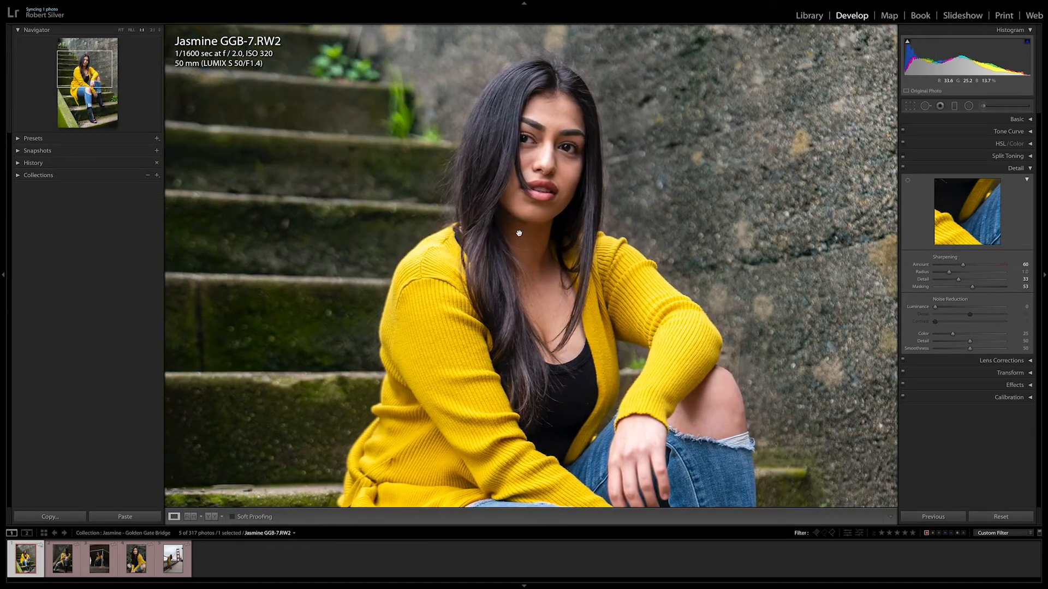
click(121, 30)
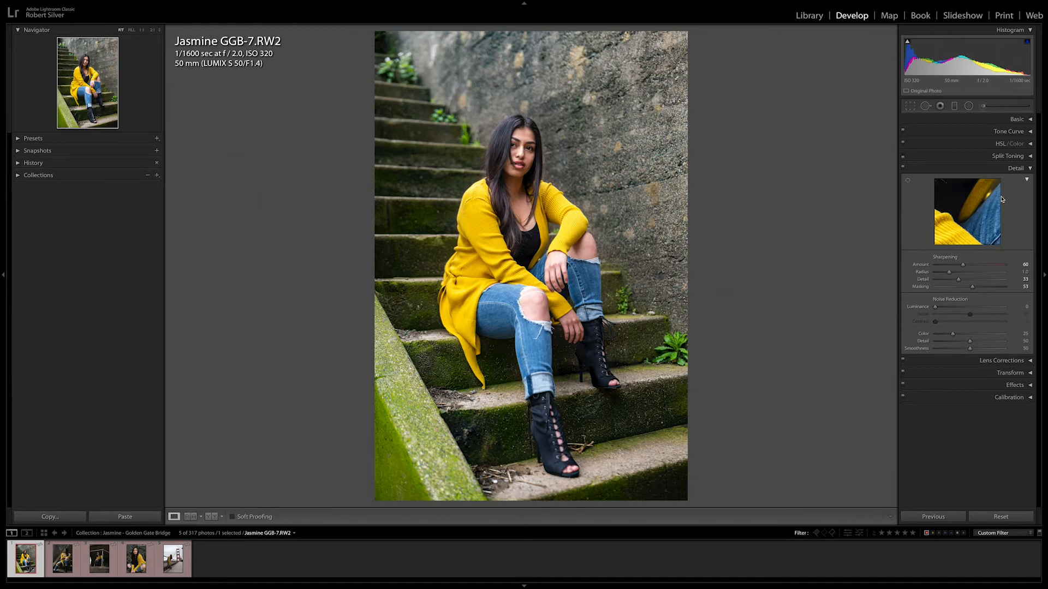
click(1021, 167)
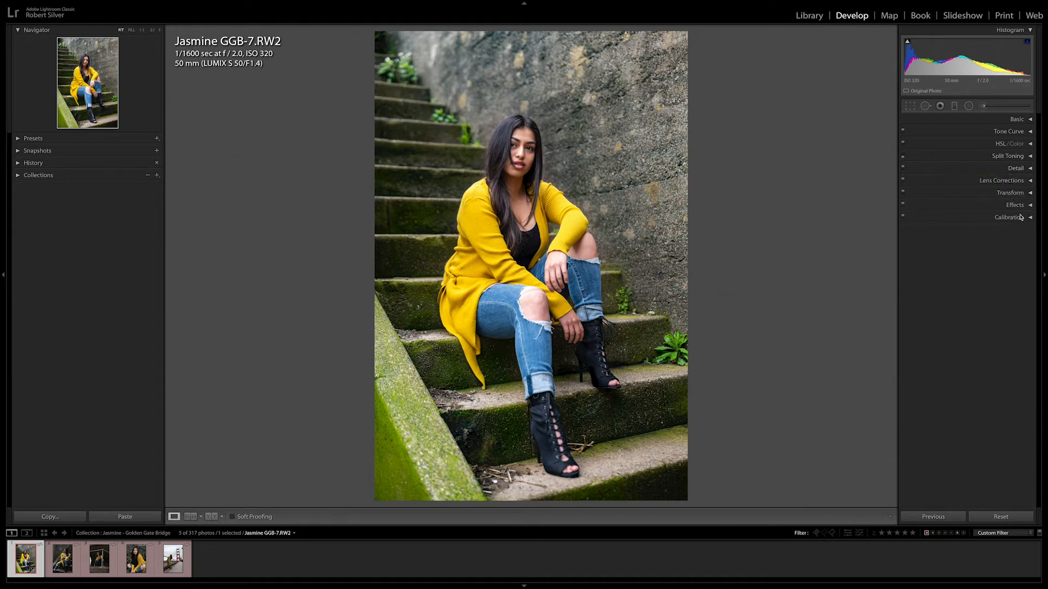
Apply a Highlight Priority post-crop vignette with an amount of -13
click(1005, 182)
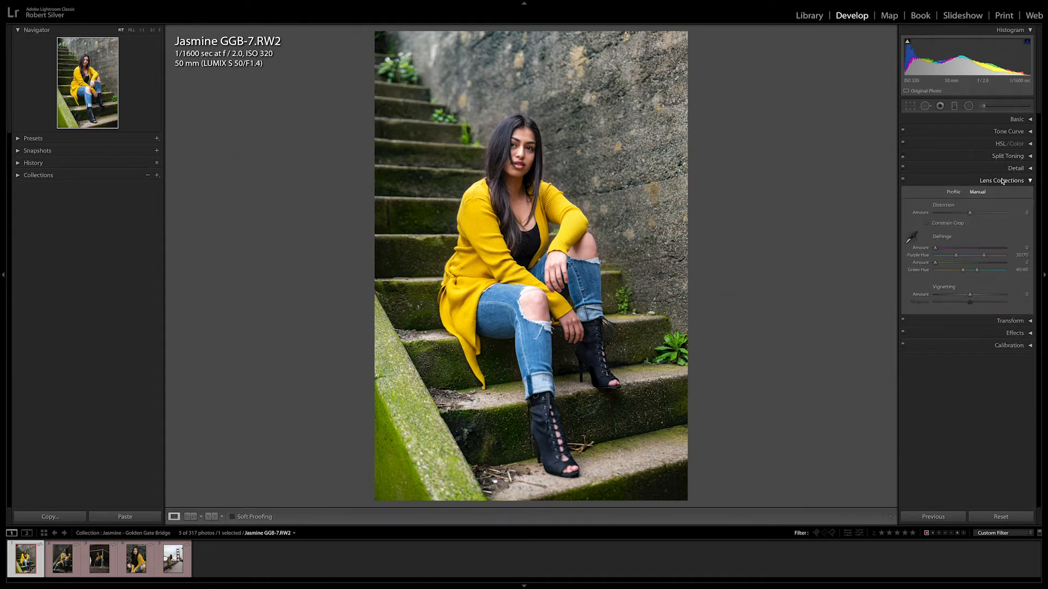
click(1008, 180)
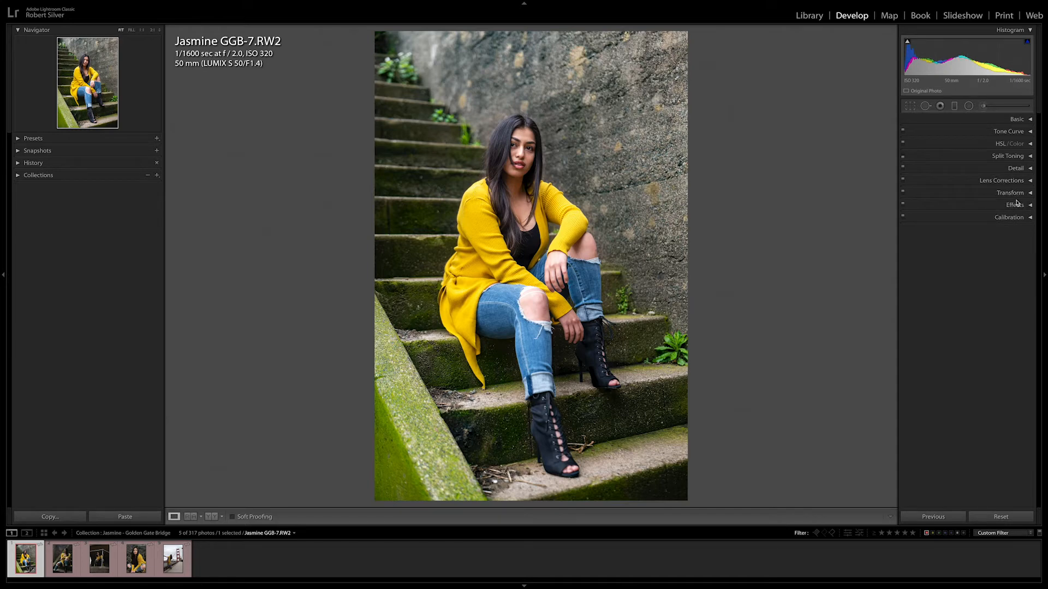
click(1014, 205)
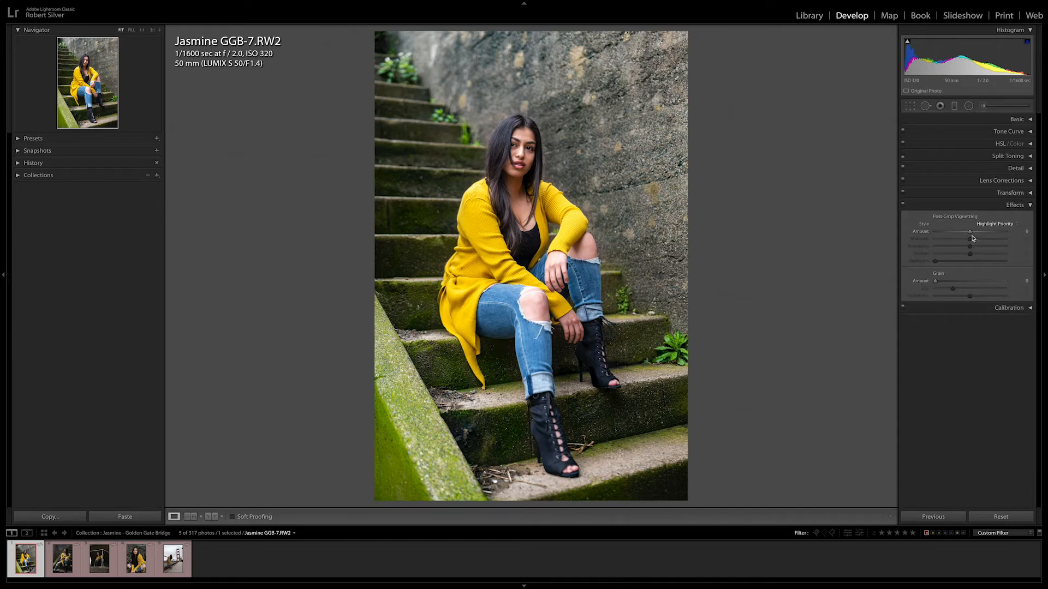
drag(970, 232, 965, 233)
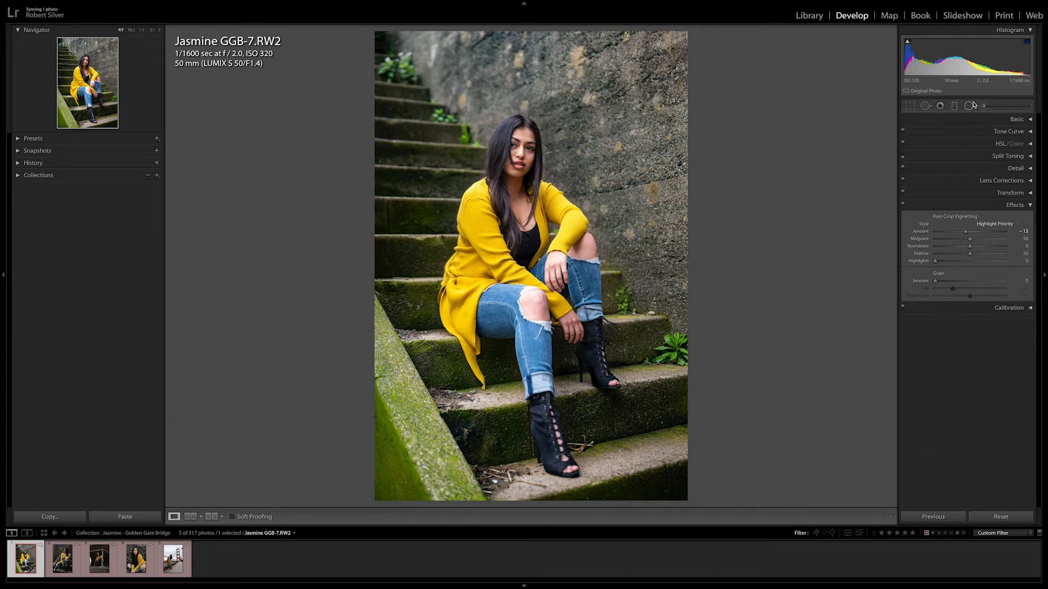
Raise the photo's exposure to +0.55 in the basic adjustments
click(1016, 119)
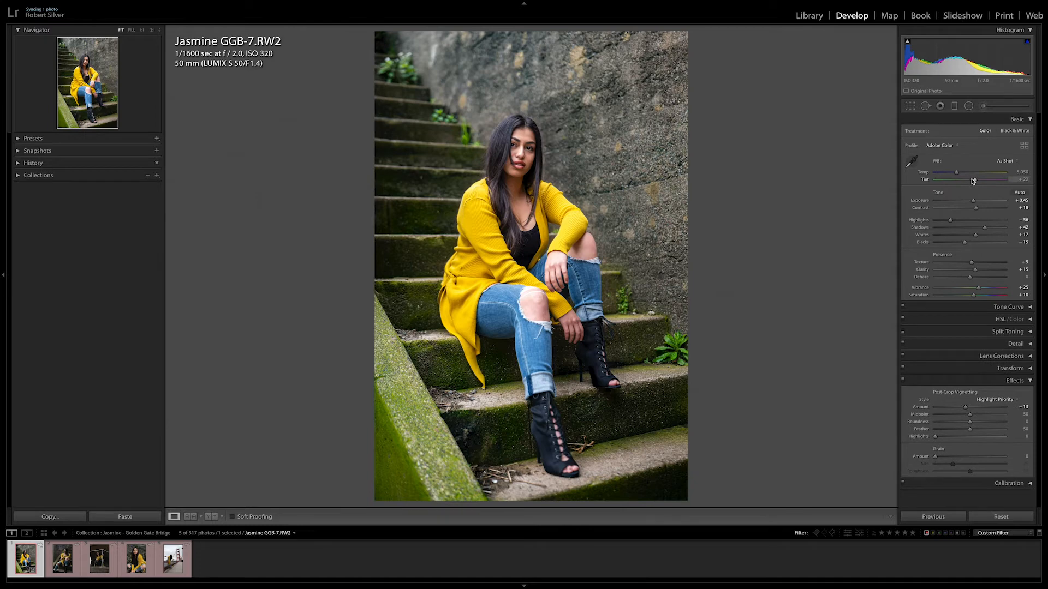
drag(974, 202, 976, 203)
click(1028, 200)
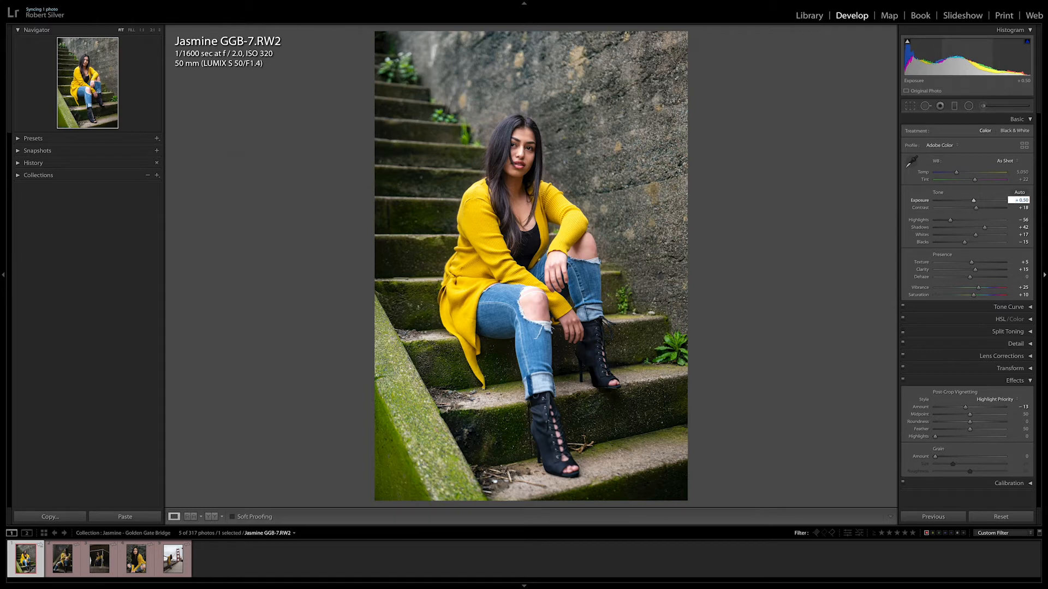
text(55)
key(Return)
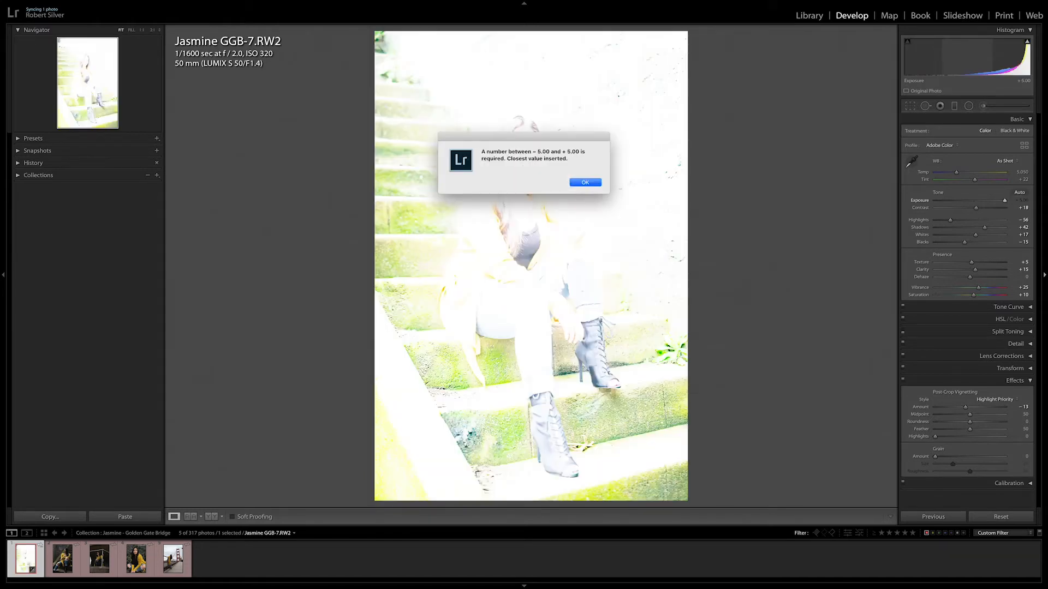
key(Return)
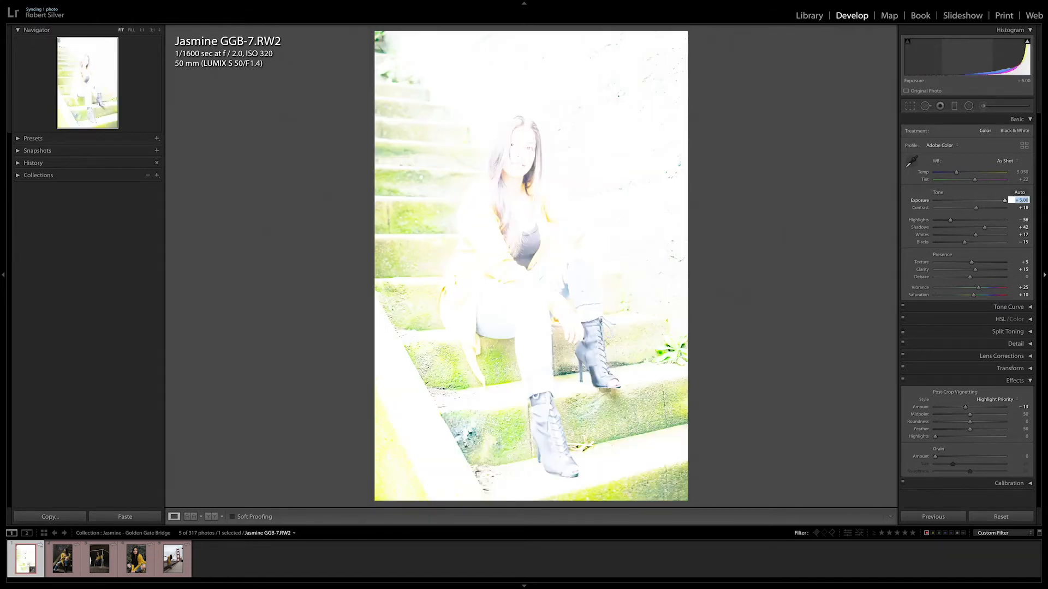
key(BackSpace)
text(.55)
key(Return)
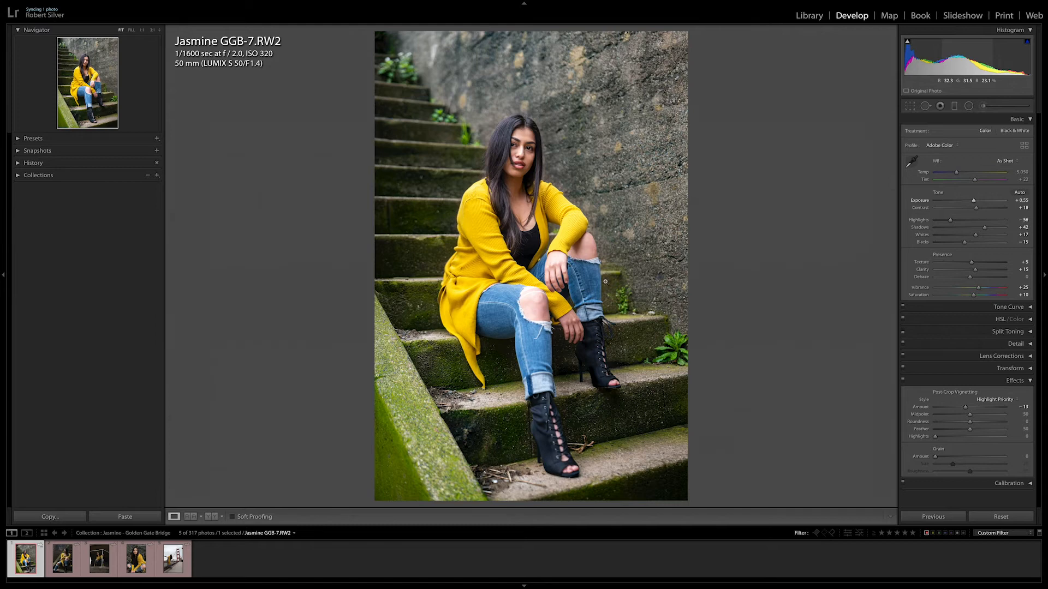
Compare the edited staircase photo with its unedited version several times
key(backslash)
key(backslash)
key(backslash)
key(backslash)
key(backslash)
key(backslash)
Examine the model's face, hair and cardigan at different magnifications, ending on a framing of the head and upper body
click(520, 143)
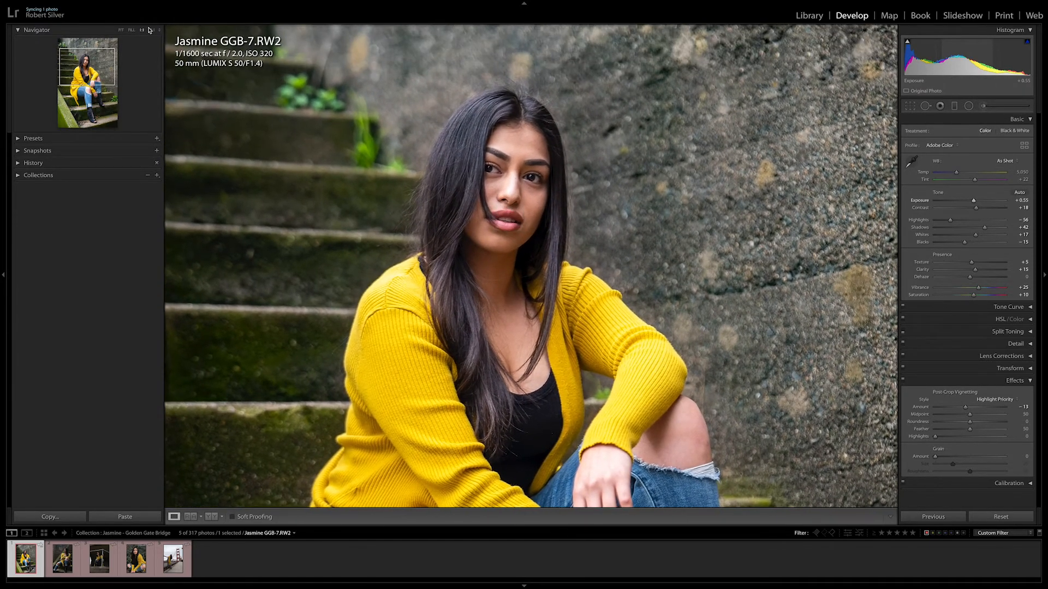
click(152, 30)
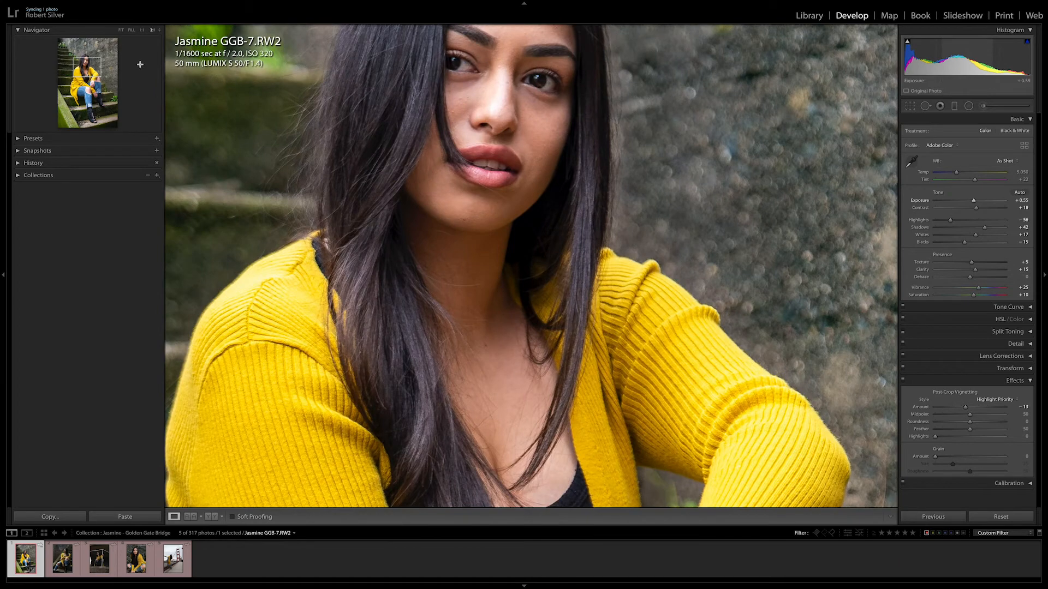
drag(404, 102, 453, 226)
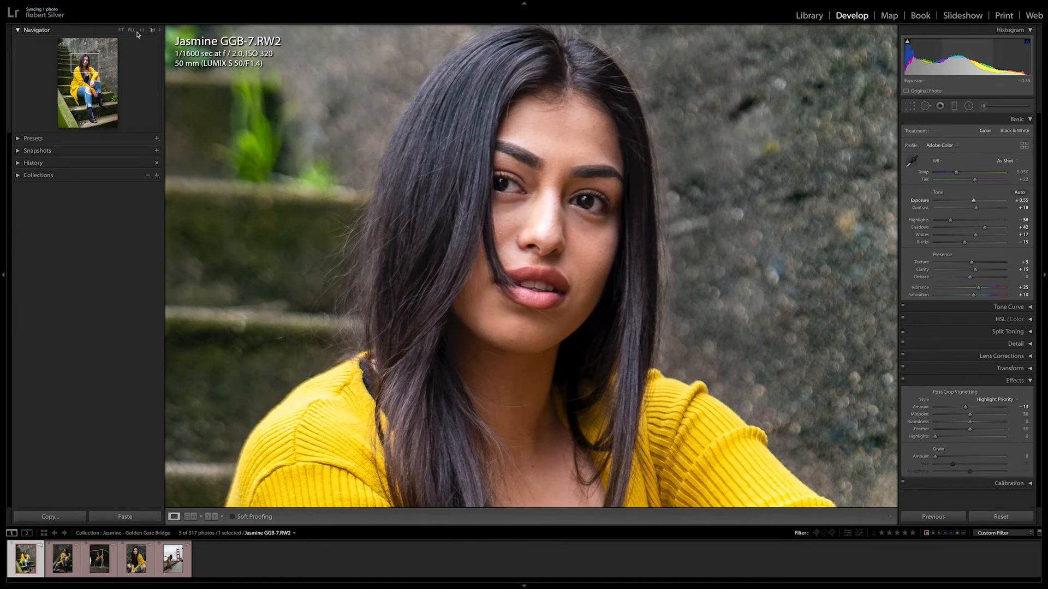
click(145, 34)
click(142, 31)
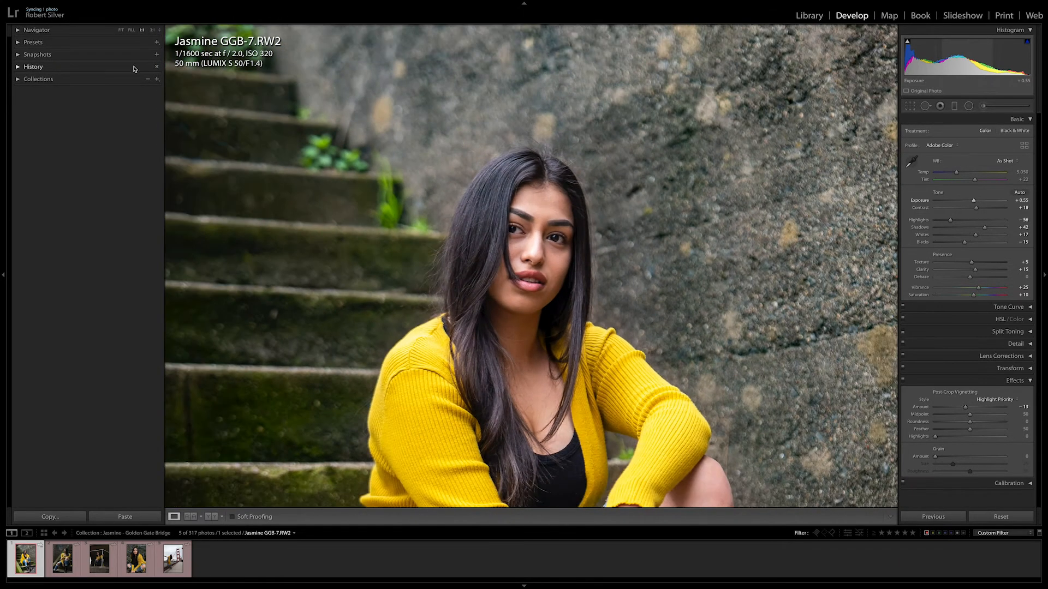
drag(570, 269, 573, 168)
drag(388, 120, 389, 149)
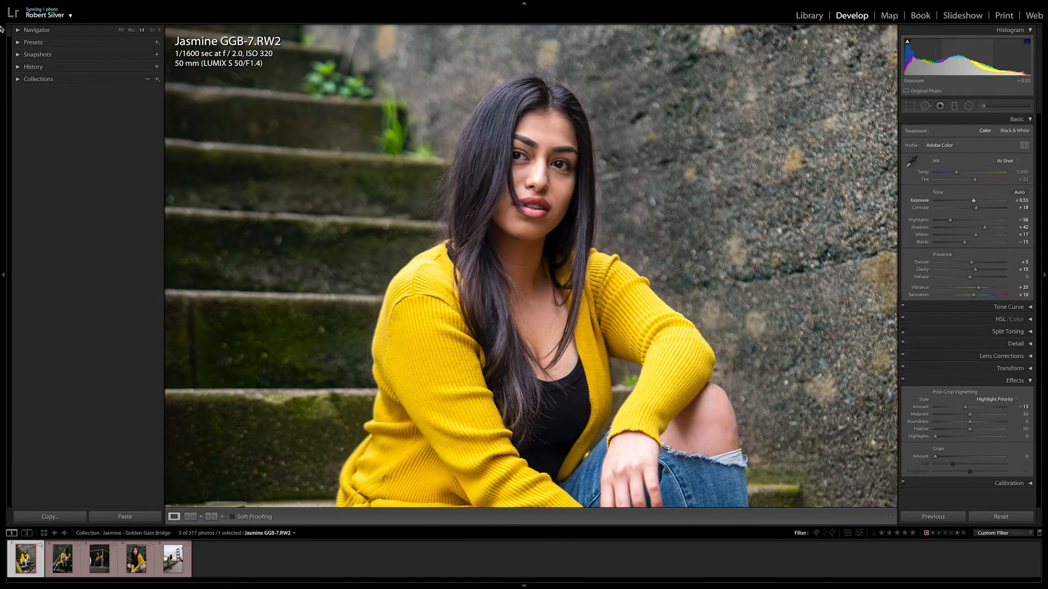
click(27, 32)
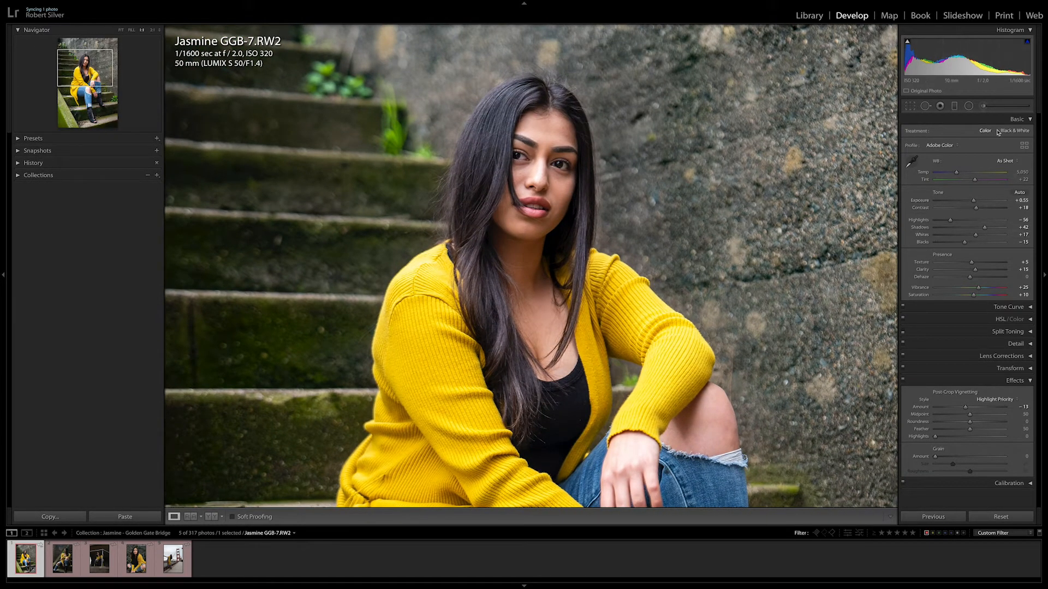
Paint a Soften Skin (Lite) adjustment over the model's face using brush size 2.6, with the mask overlay shown
click(983, 106)
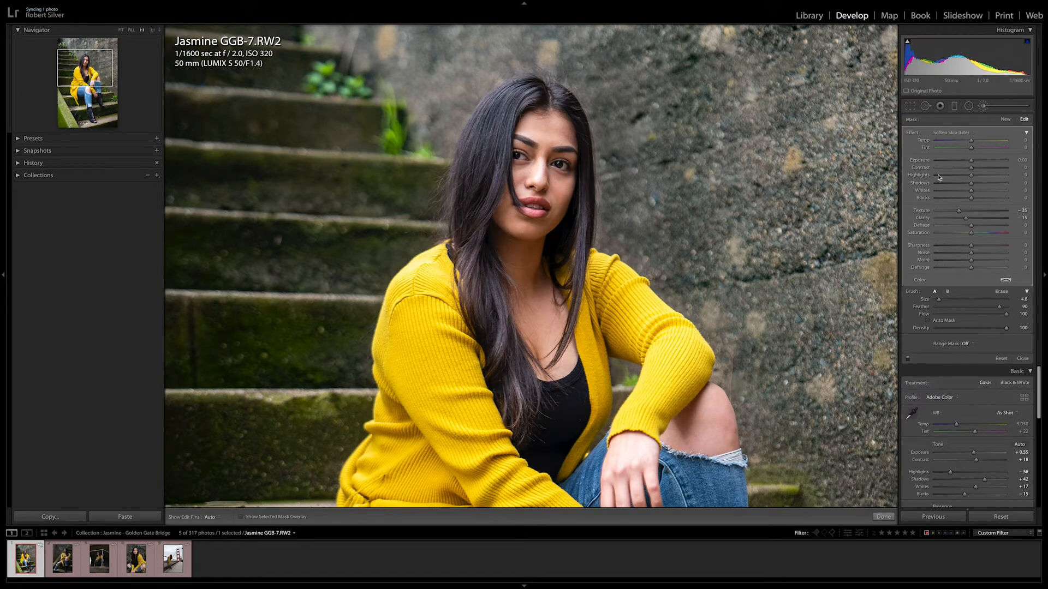
drag(939, 300, 930, 301)
click(241, 517)
click(4, 281)
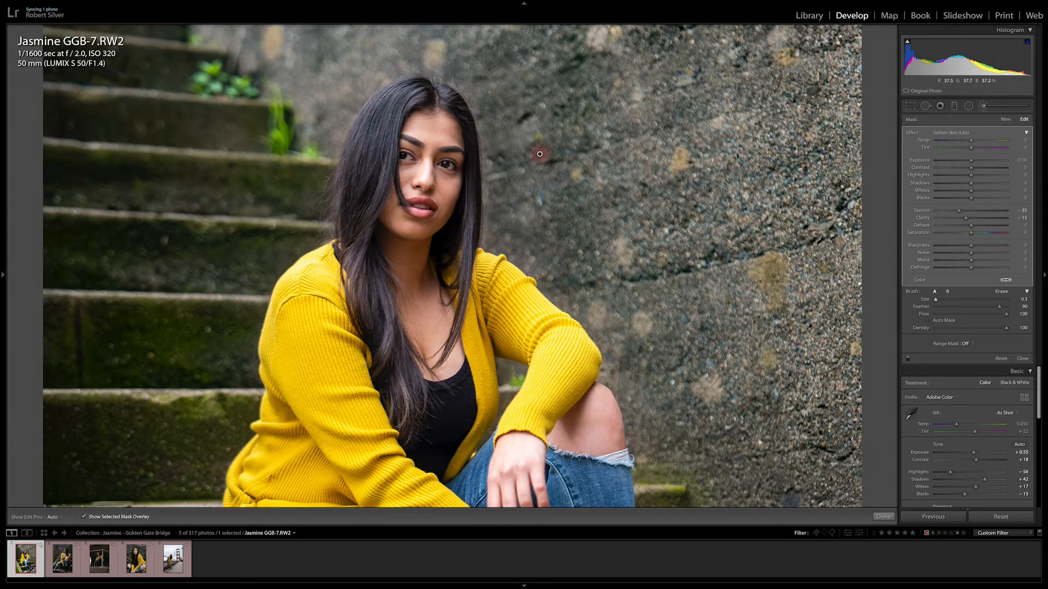
drag(936, 300, 938, 301)
mouse_move(441, 134)
mouse_down()
mouse_move(456, 140)
mouse_move(438, 123)
mouse_move(451, 124)
mouse_move(402, 133)
mouse_move(426, 137)
mouse_move(429, 156)
mouse_move(425, 166)
mouse_move(401, 164)
mouse_move(406, 188)
mouse_move(416, 200)
mouse_move(446, 182)
mouse_move(456, 191)
mouse_move(437, 201)
mouse_move(445, 208)
mouse_move(428, 229)
mouse_move(408, 233)
mouse_move(392, 212)
mouse_move(395, 204)
mouse_move(403, 220)
mouse_move(440, 216)
mouse_up()
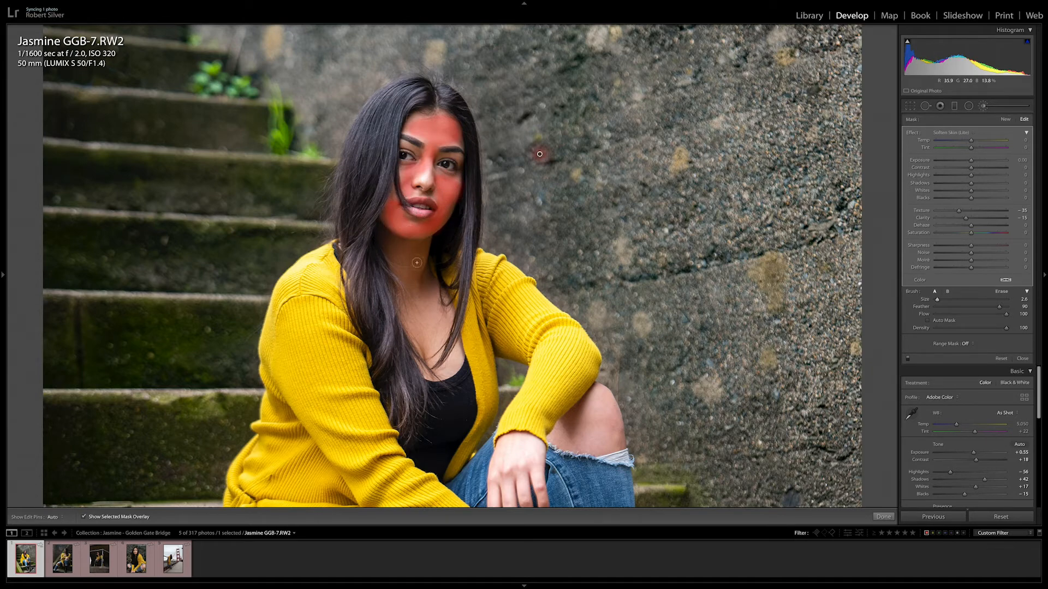
Extend the skin-softening mask over the model's neck, chest and both exposed knees
mouse_move(414, 258)
mouse_down()
mouse_move(400, 253)
mouse_move(416, 245)
mouse_move(405, 264)
mouse_move(425, 349)
mouse_move(428, 281)
mouse_move(437, 313)
mouse_move(449, 311)
mouse_move(428, 345)
mouse_move(454, 363)
mouse_move(457, 351)
mouse_move(441, 375)
mouse_move(433, 364)
mouse_up()
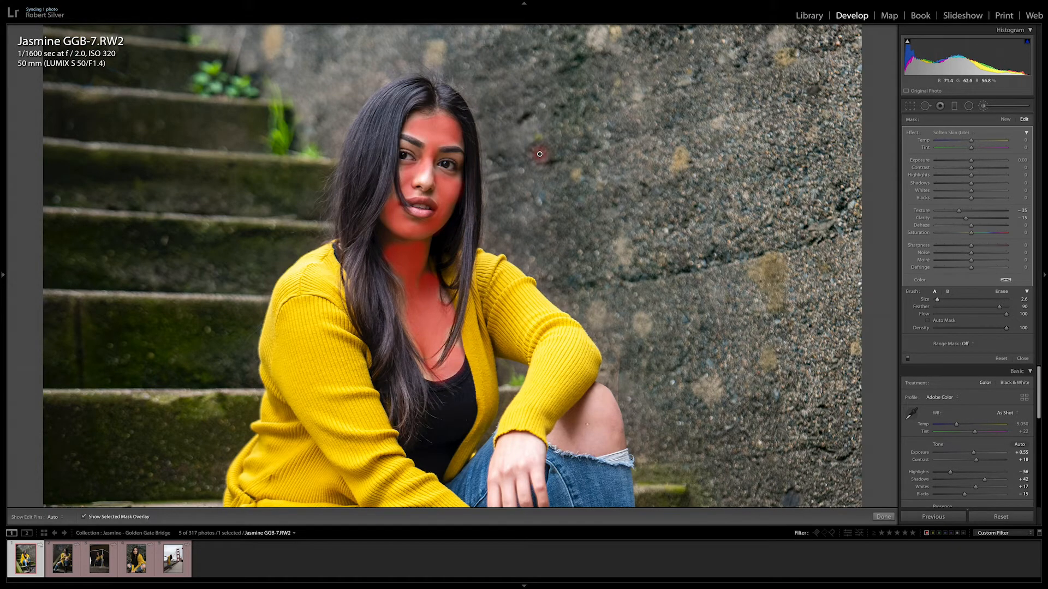
mouse_move(573, 419)
mouse_down()
mouse_move(595, 406)
mouse_move(580, 435)
mouse_move(601, 424)
mouse_move(595, 440)
mouse_move(610, 440)
mouse_move(602, 397)
mouse_move(612, 446)
mouse_move(572, 449)
mouse_move(555, 433)
mouse_move(560, 420)
mouse_move(573, 437)
mouse_up()
key(h)
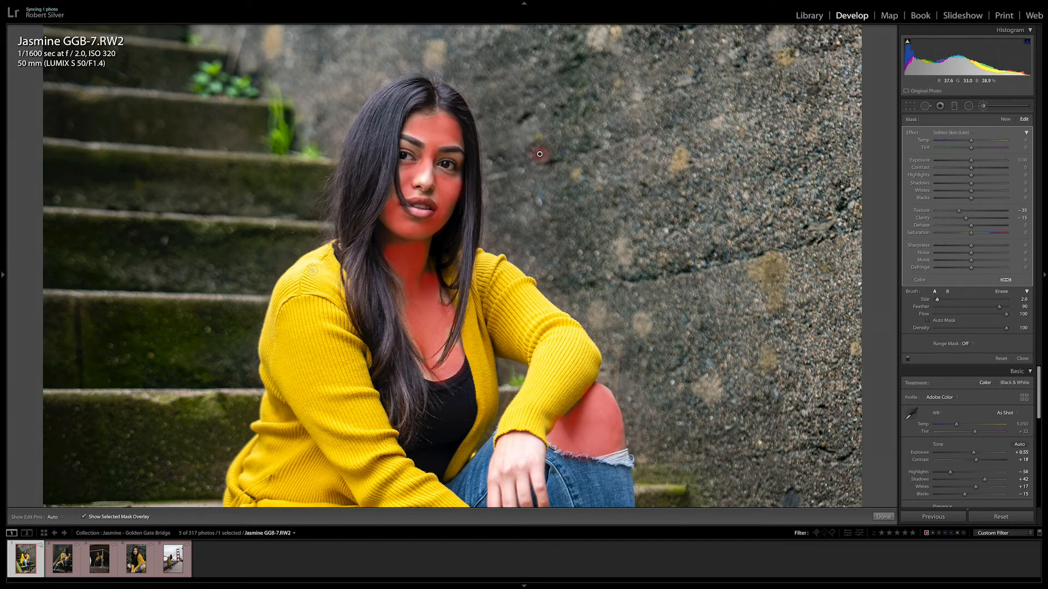
mouse_move(2, 278)
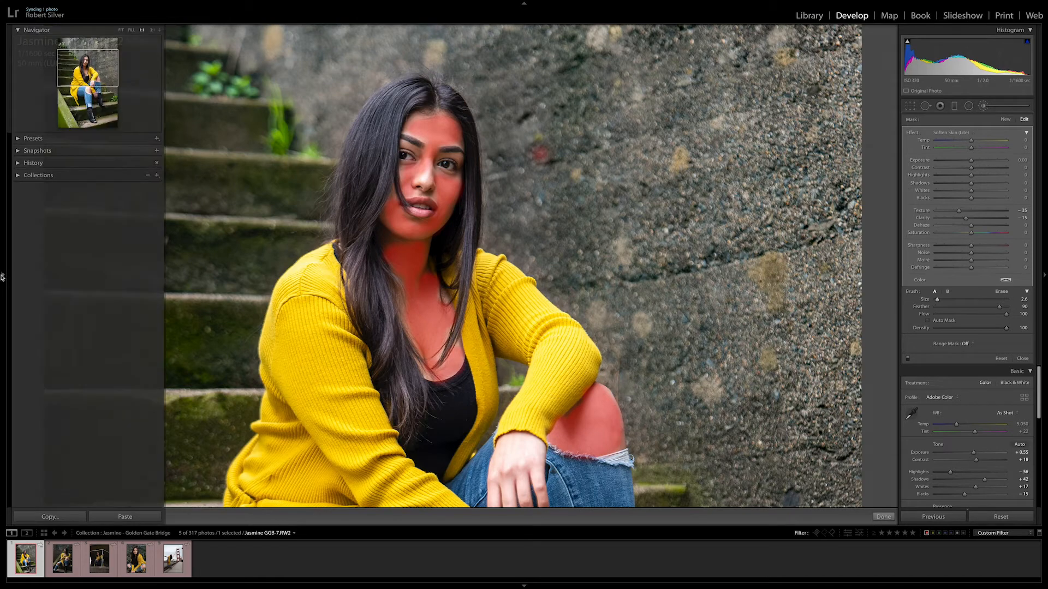
drag(87, 72, 86, 93)
key(h)
mouse_move(465, 264)
mouse_down()
mouse_move(437, 276)
mouse_move(443, 265)
mouse_move(435, 279)
mouse_move(449, 308)
mouse_move(458, 289)
mouse_move(474, 321)
mouse_move(481, 303)
mouse_move(488, 316)
mouse_move(472, 260)
mouse_move(486, 264)
mouse_move(471, 255)
mouse_move(458, 263)
mouse_move(482, 265)
mouse_move(472, 271)
mouse_move(479, 289)
mouse_move(489, 276)
mouse_move(493, 322)
mouse_up()
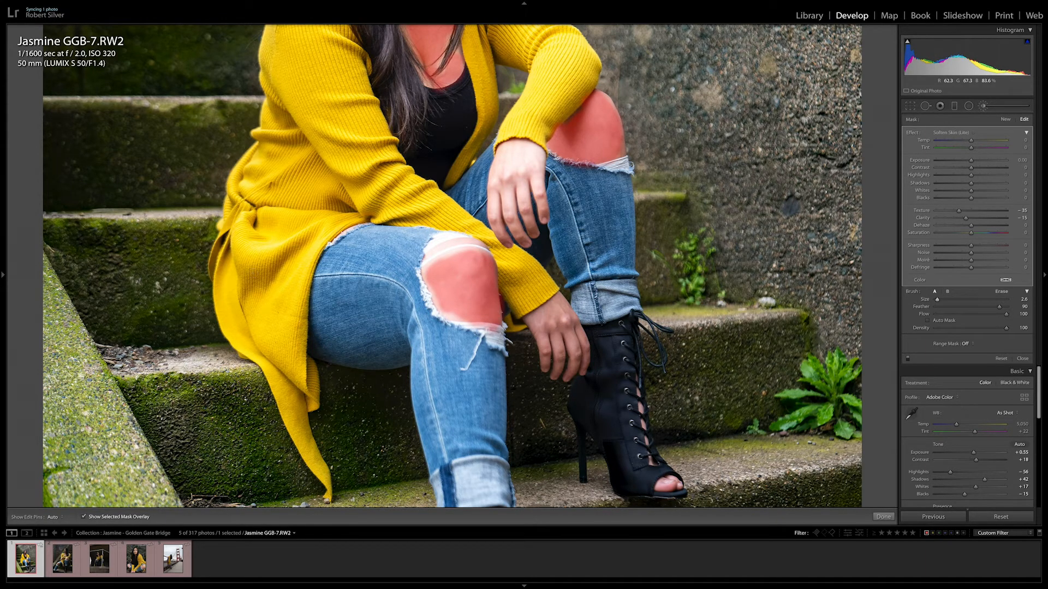
Show the full photo, hide the mask overlay and close the adjustment brush
mouse_move(4, 273)
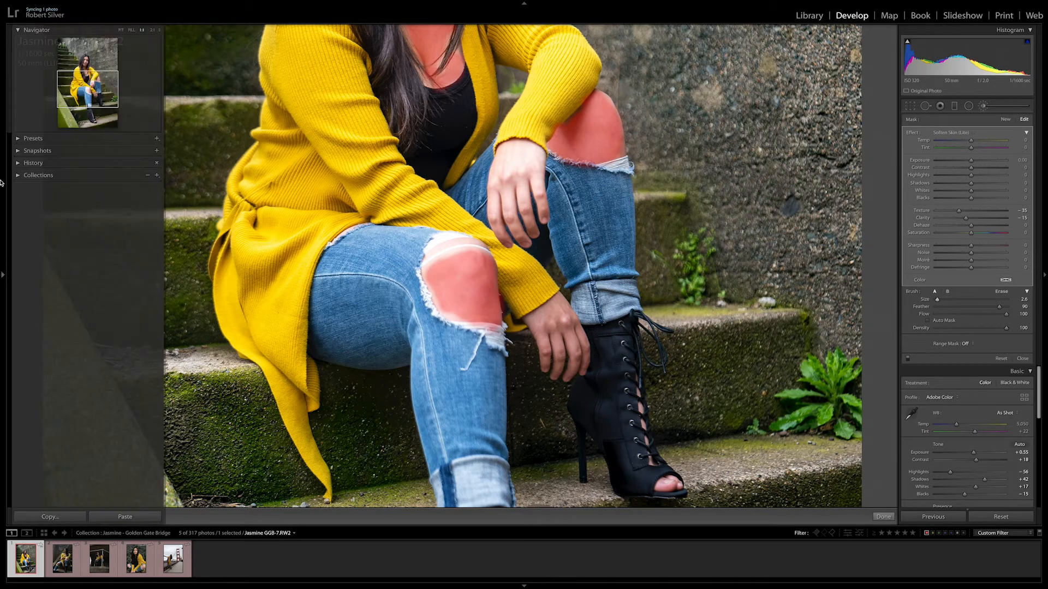
click(121, 31)
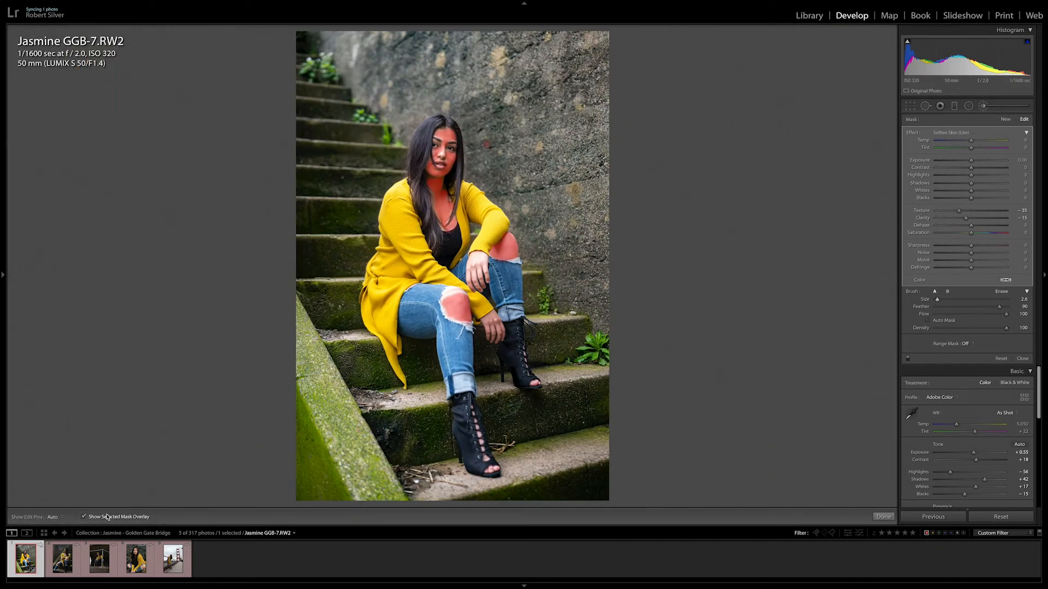
click(108, 517)
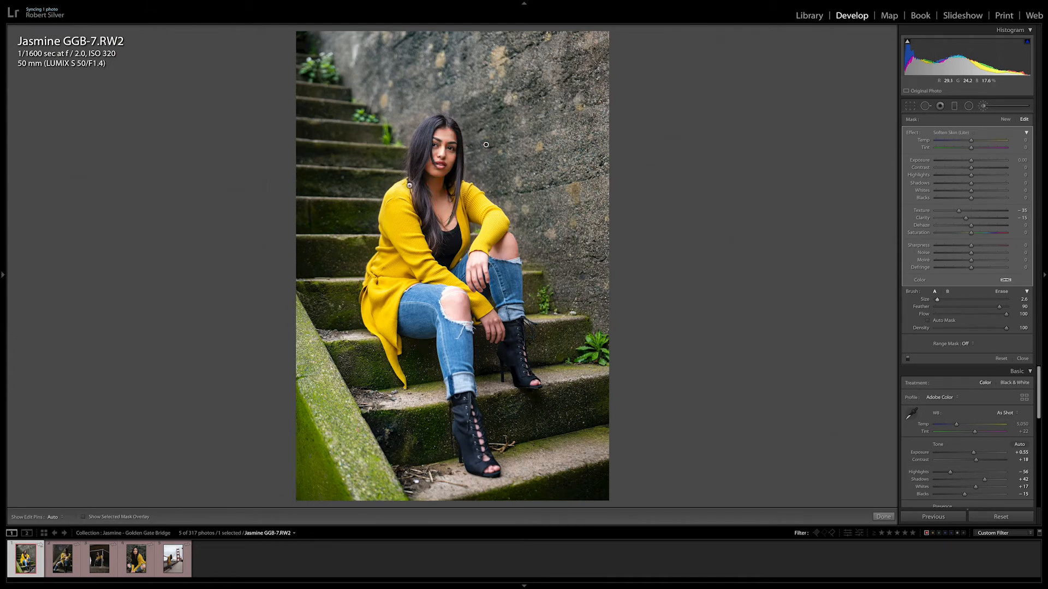
key(k)
Examine the softened skin on the face, chest and knees up close, checking it against the full photo
click(445, 147)
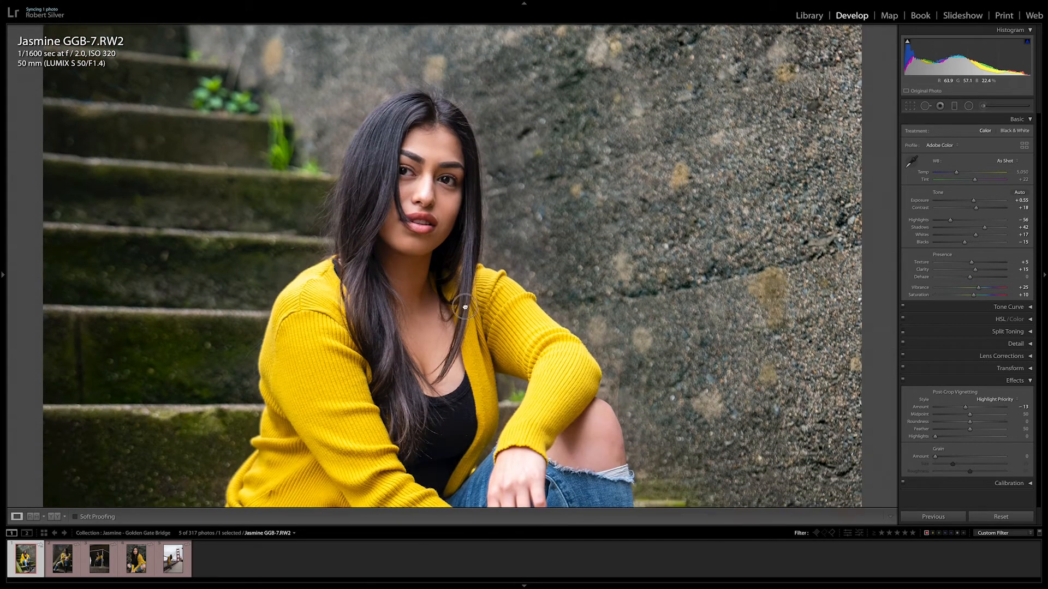
drag(465, 307, 466, 287)
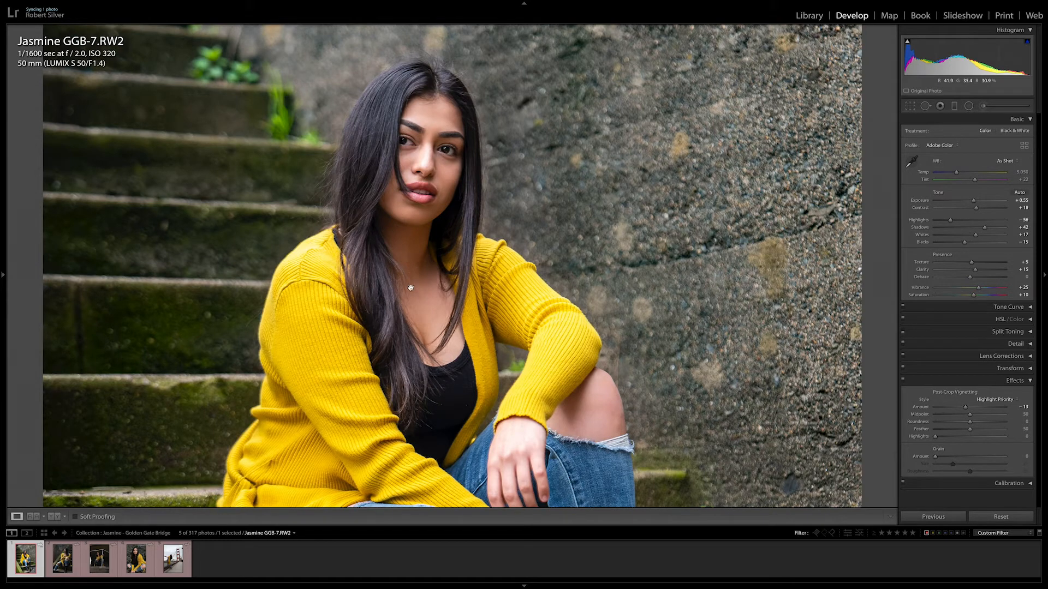
mouse_move(2, 275)
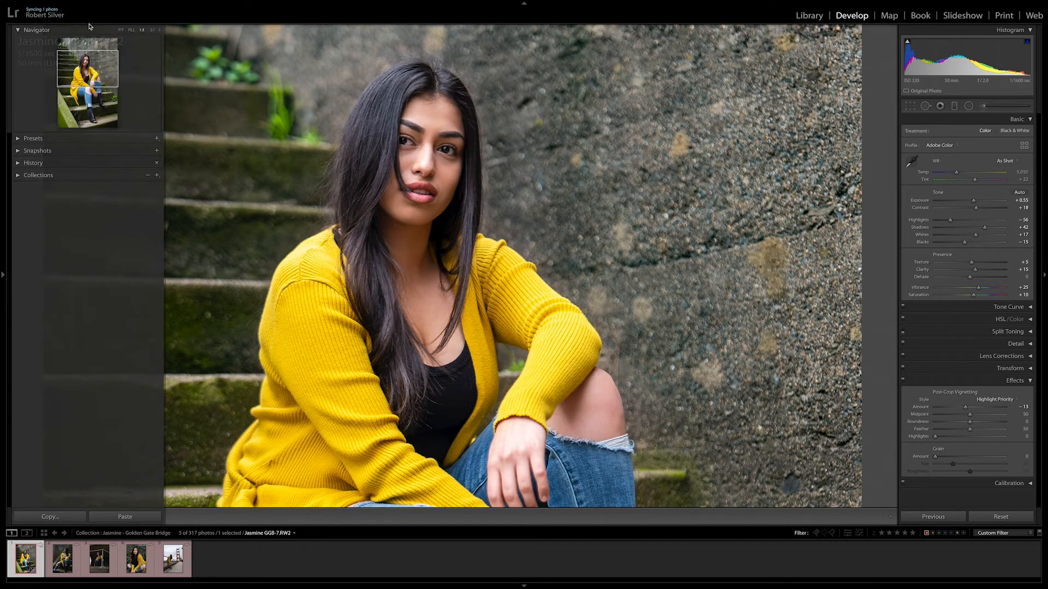
click(123, 30)
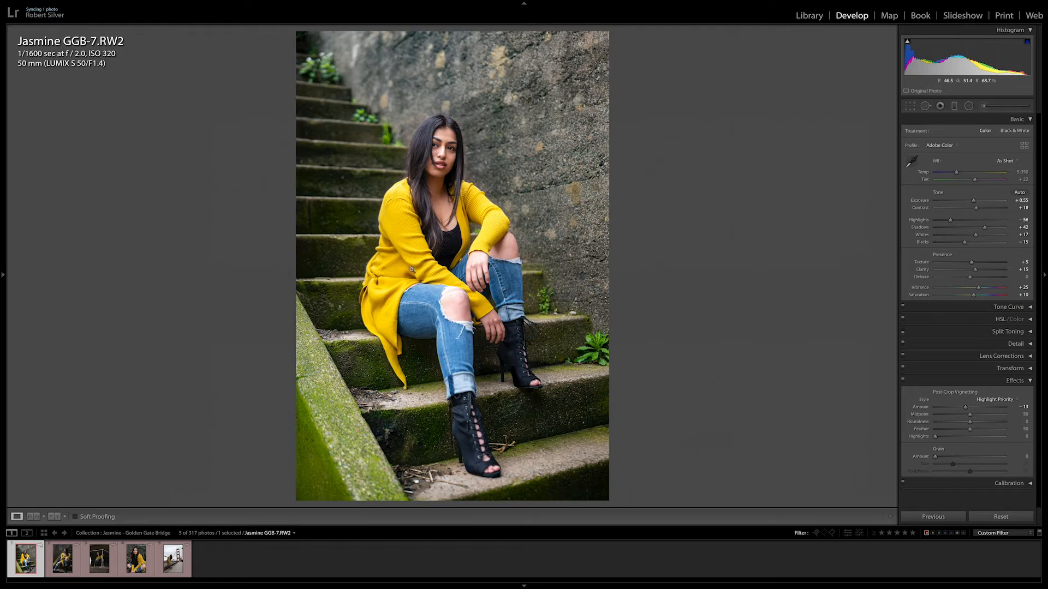
click(426, 158)
drag(447, 294, 443, 228)
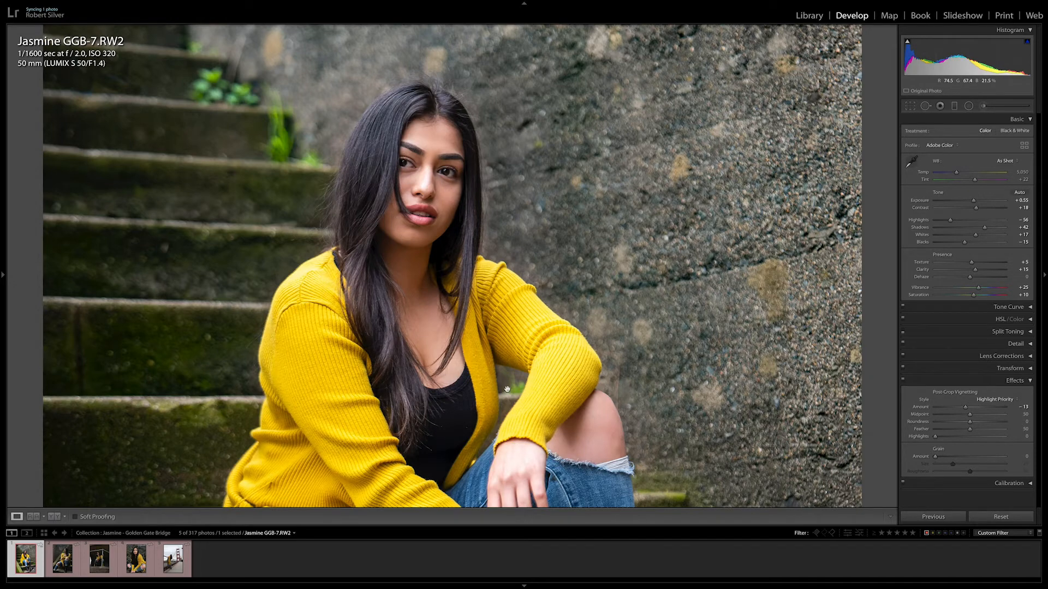
drag(546, 377, 545, 313)
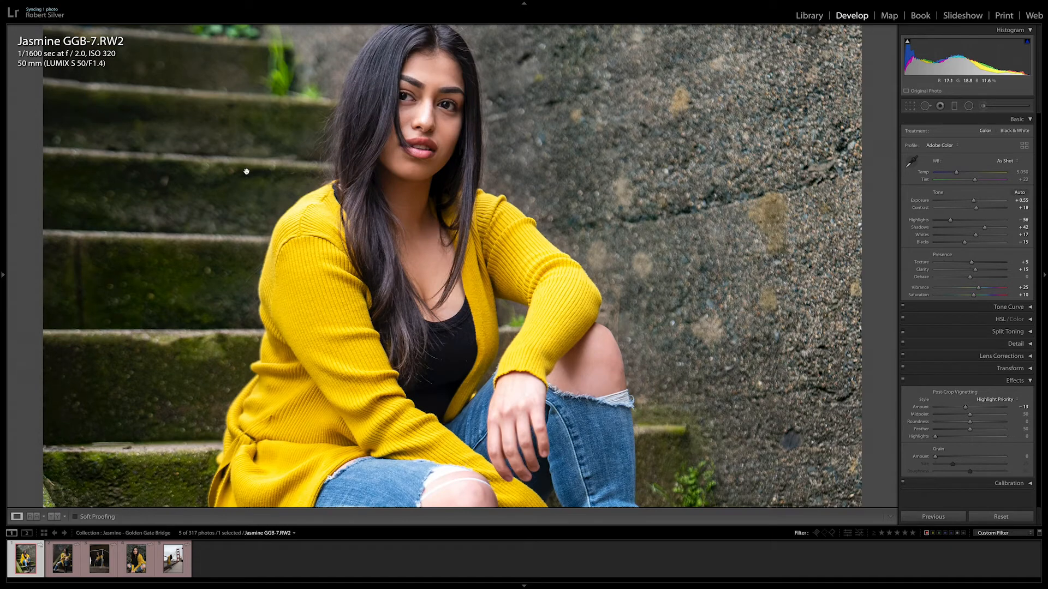
drag(359, 161, 360, 264)
Reopen the skin-softening brush adjustment by its pin on the wall to review its settings, and close the brush
click(983, 107)
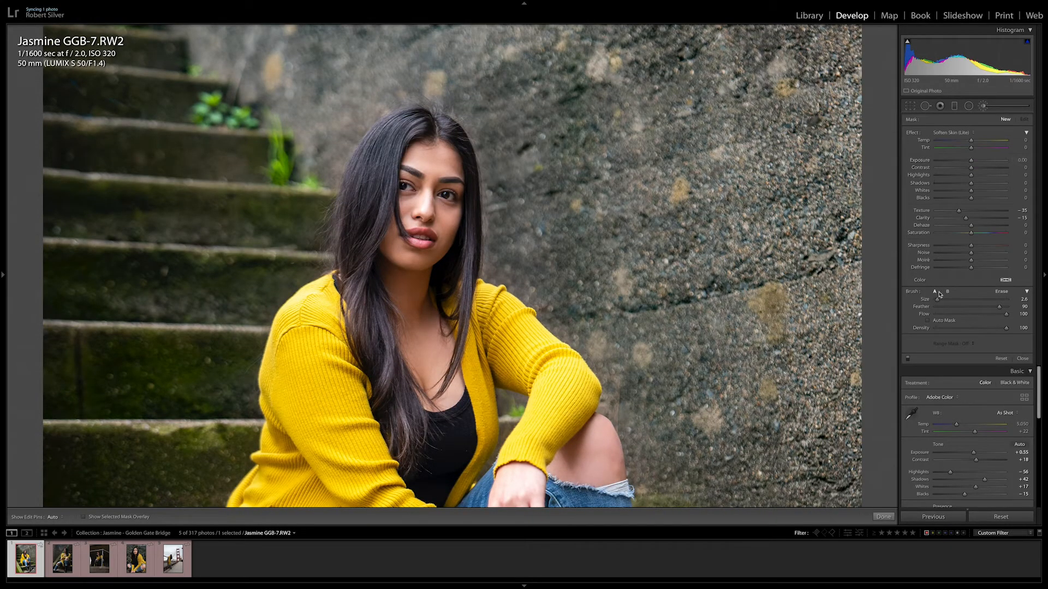
click(542, 190)
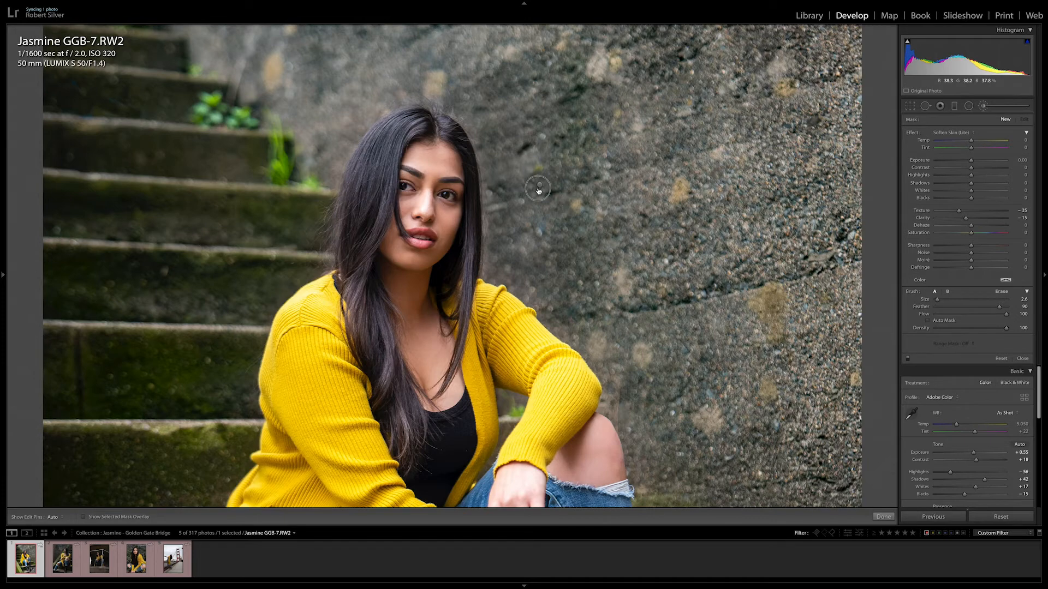
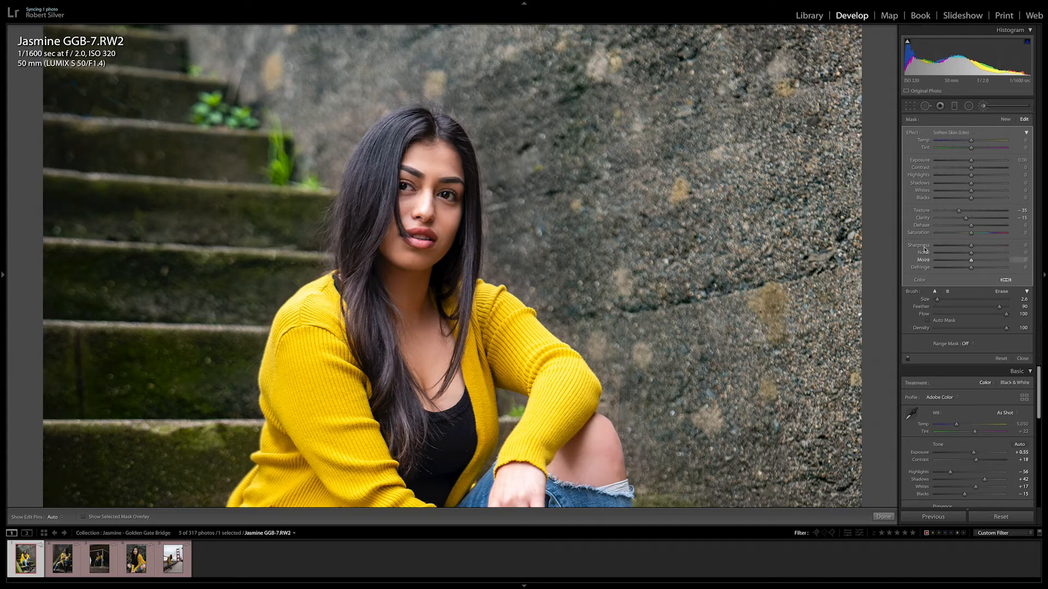
key(k)
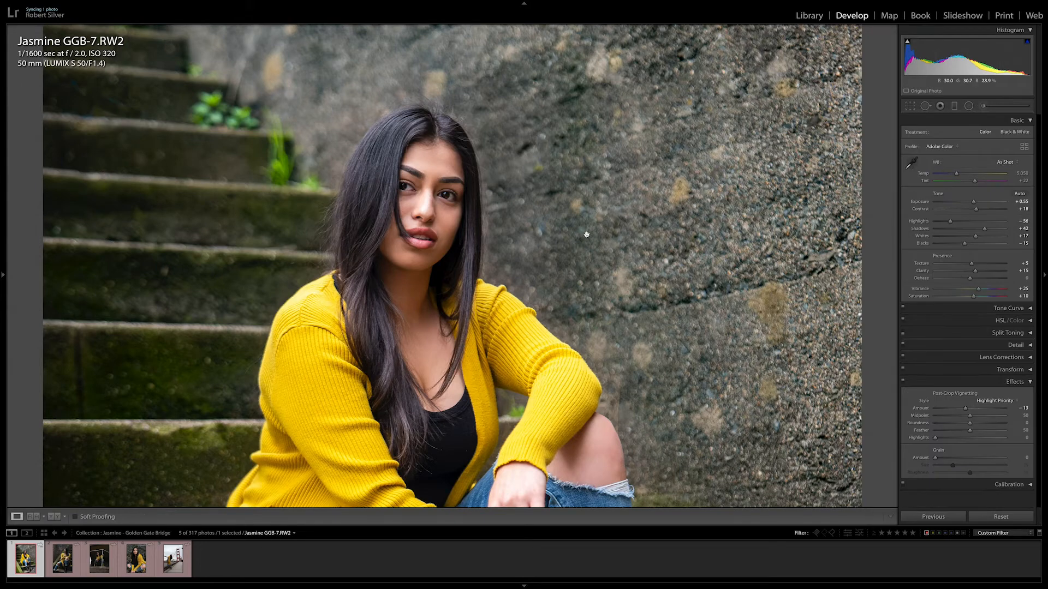
With the full photo in view, reduce the post-crop vignette amount to -9
click(556, 249)
click(557, 253)
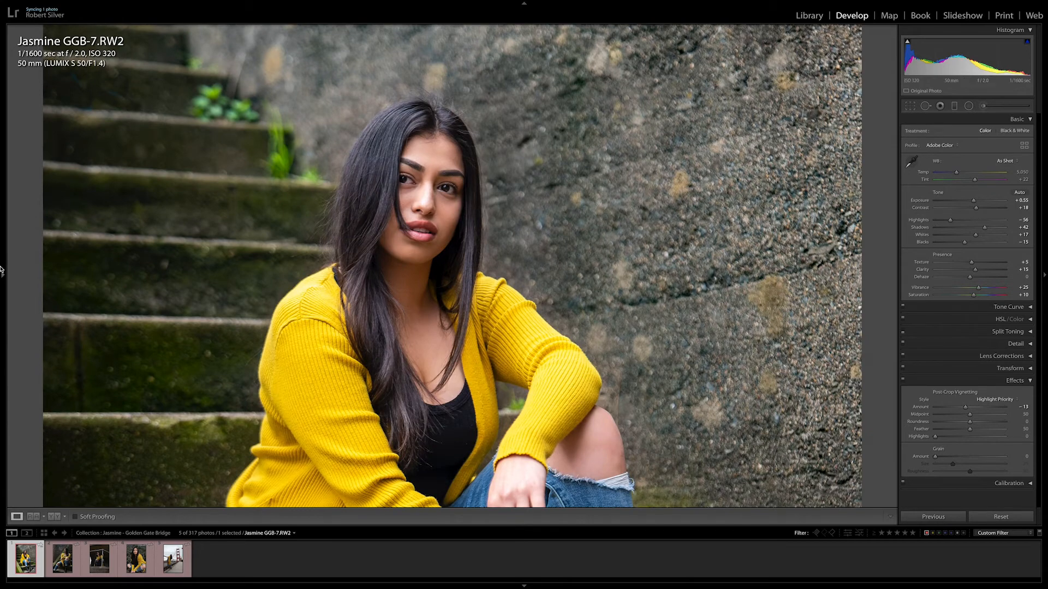
mouse_move(1, 273)
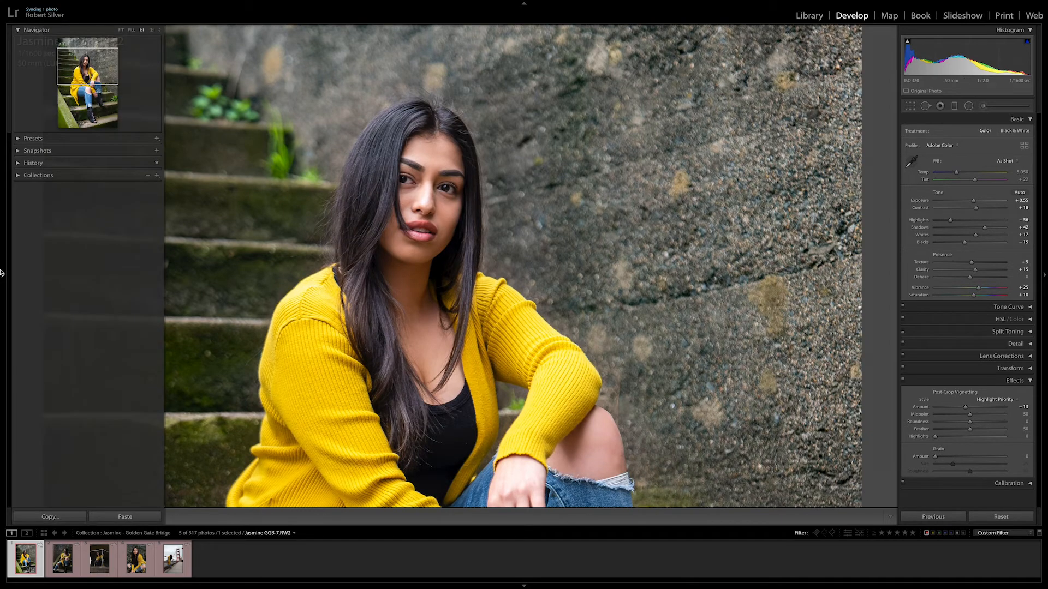
click(120, 29)
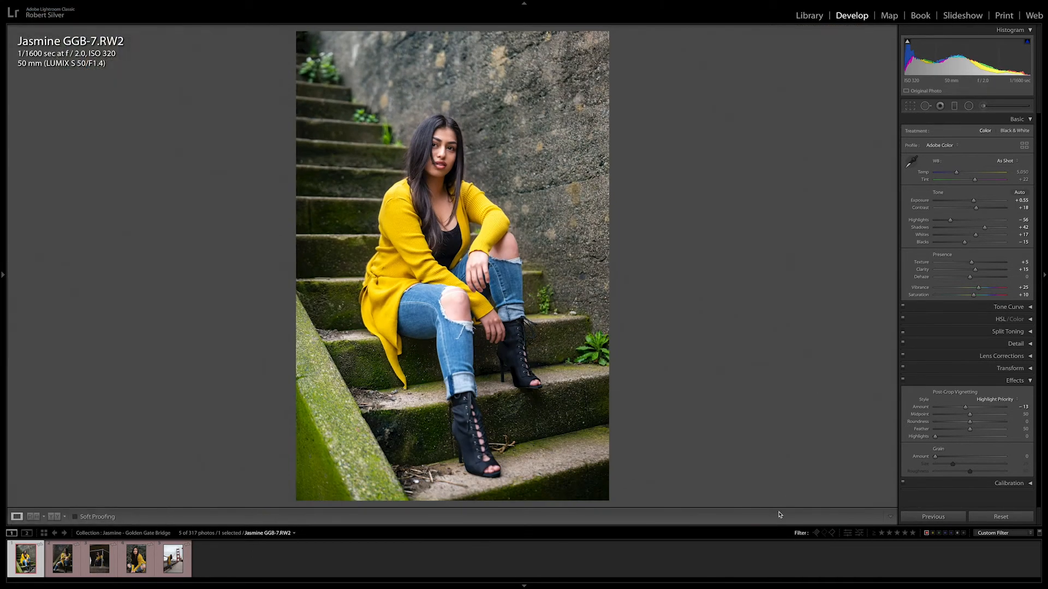
click(1020, 407)
key(BackSpace)
key(Return)
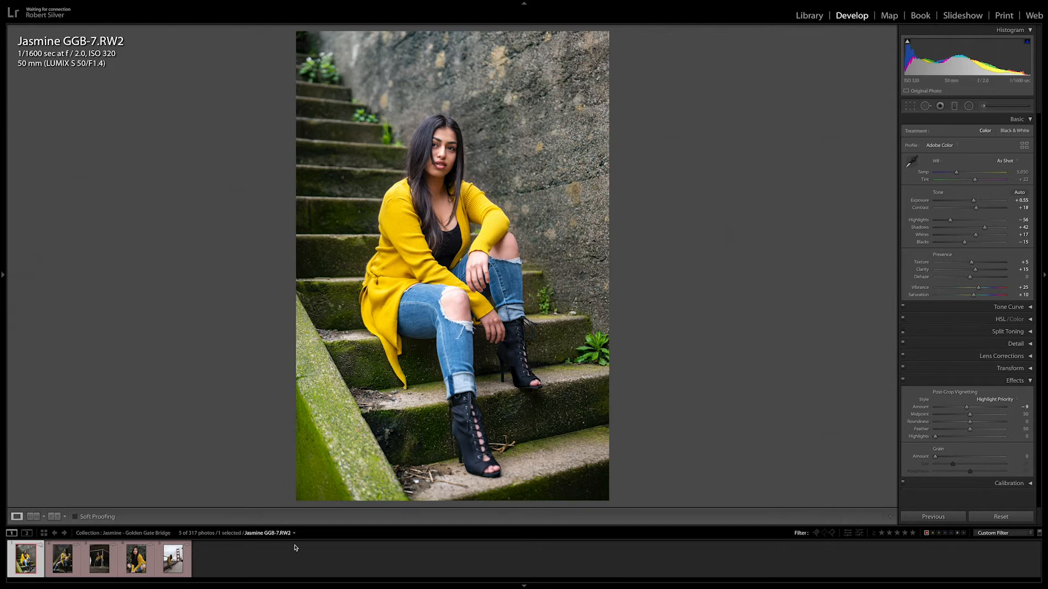
Look through the unedited photos in the set, including the railing, flower and bridge portraits, and return to the staircase photo
click(64, 566)
click(109, 565)
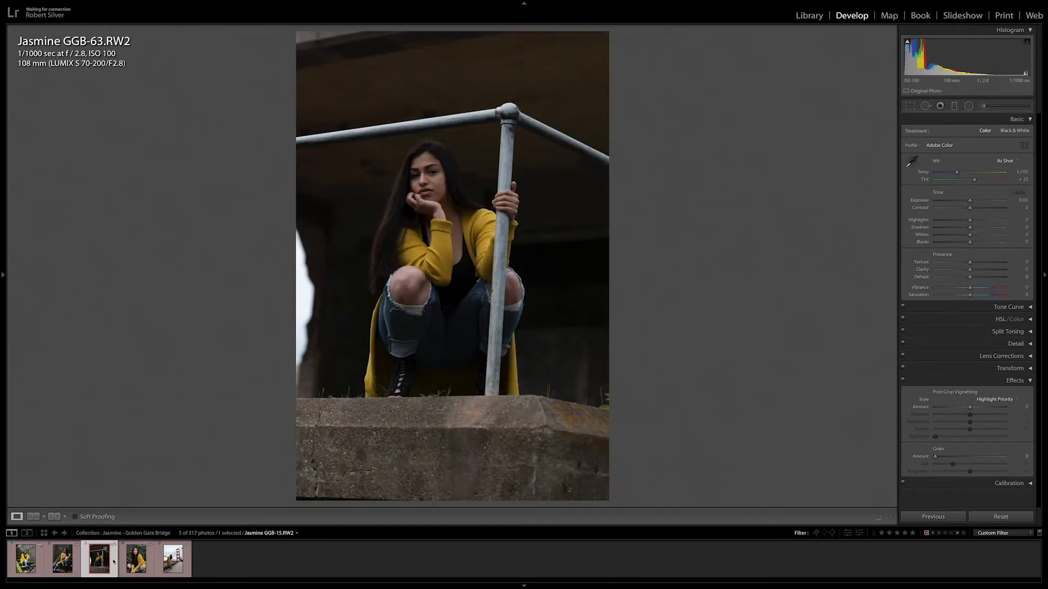
click(144, 564)
click(177, 567)
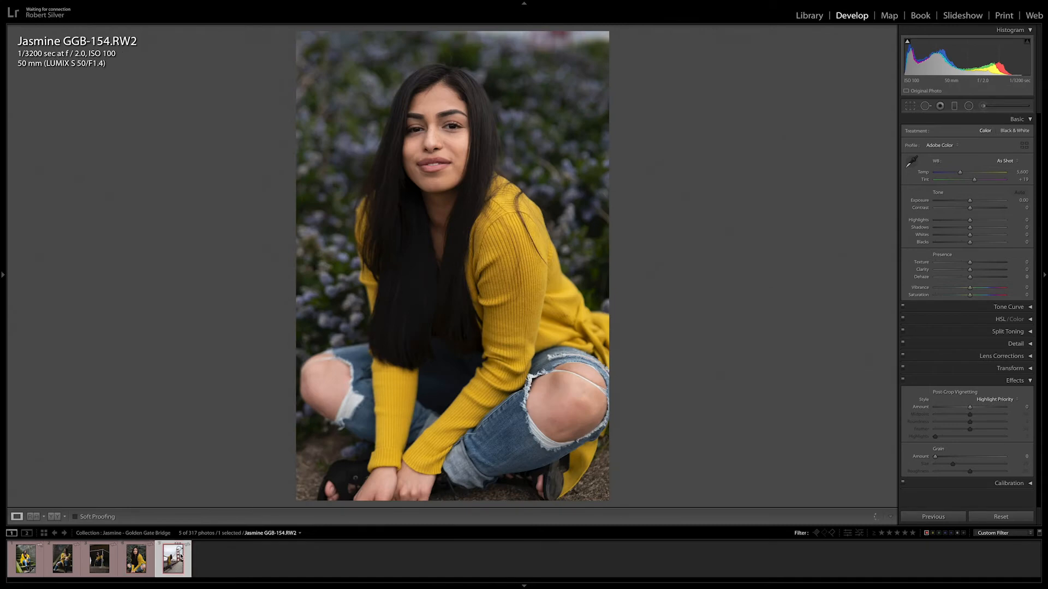
click(140, 569)
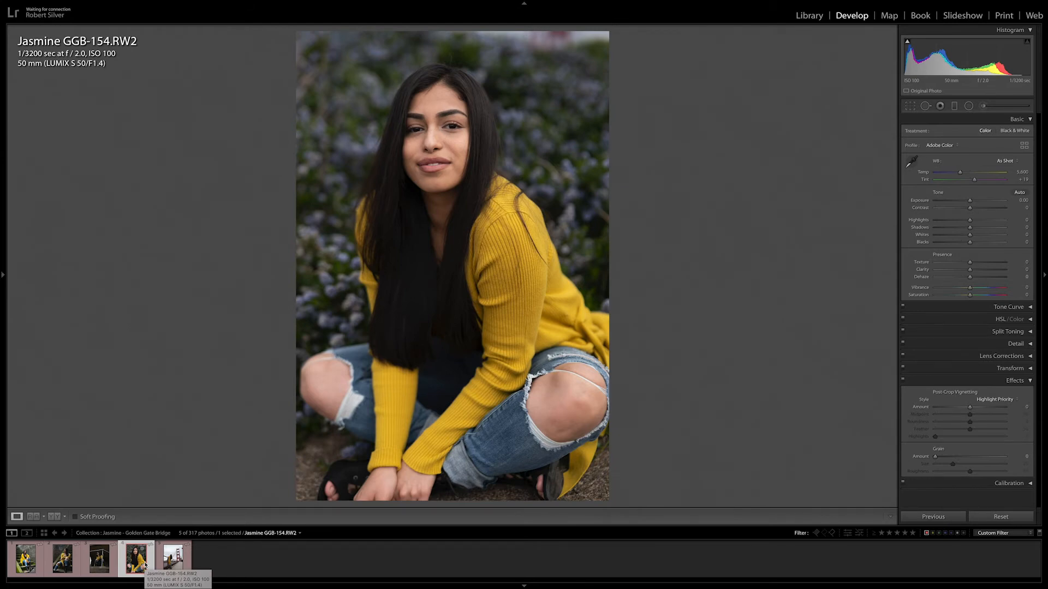
key(Right)
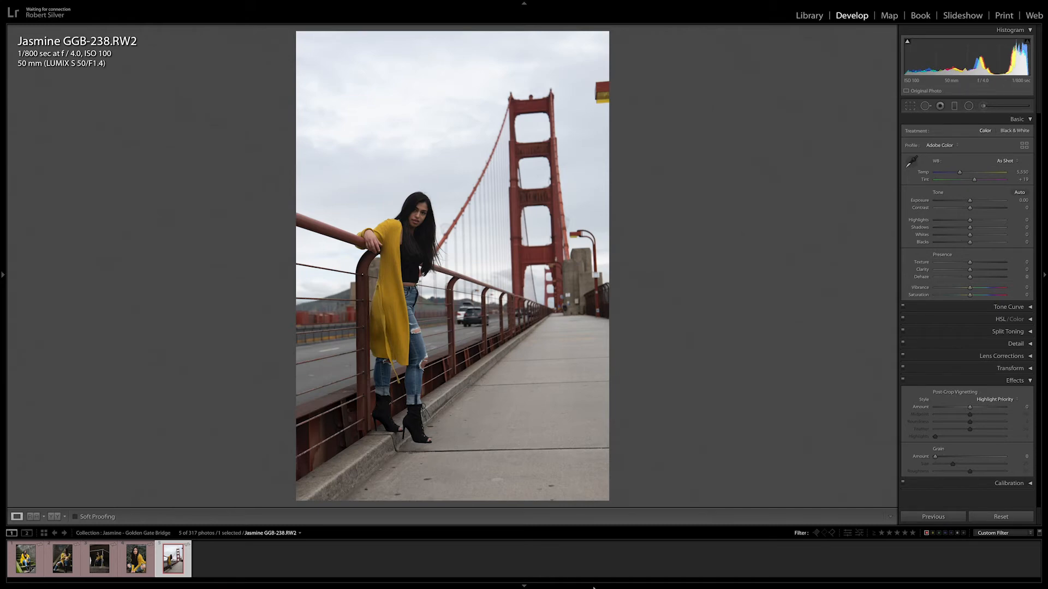
click(31, 564)
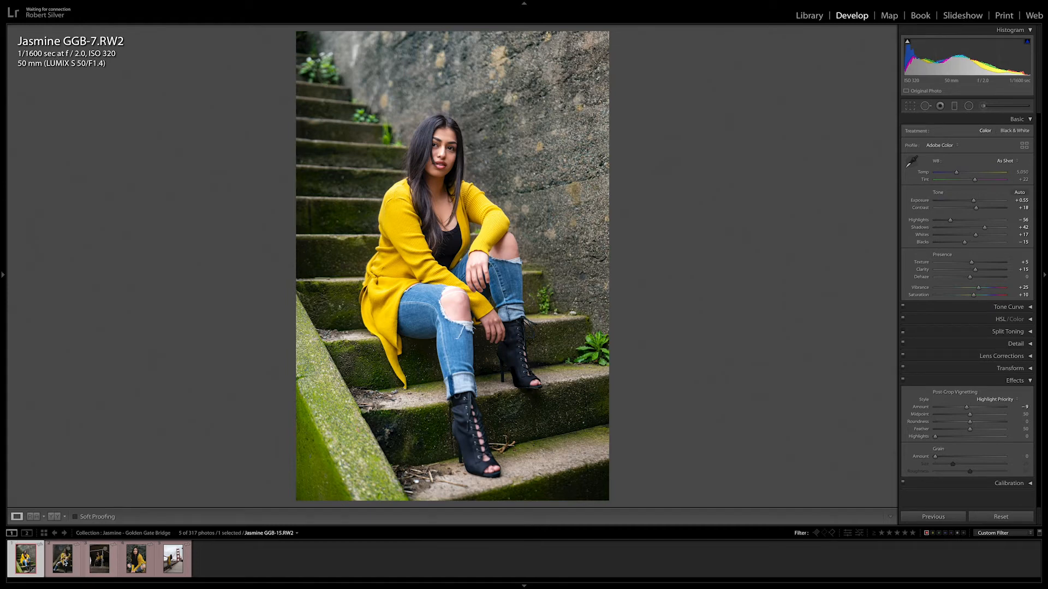
Synchronize the staircase photo's develop settings to the next two photos, leaving out local adjustments, transform, spot removal and crop
shift+click(98, 564)
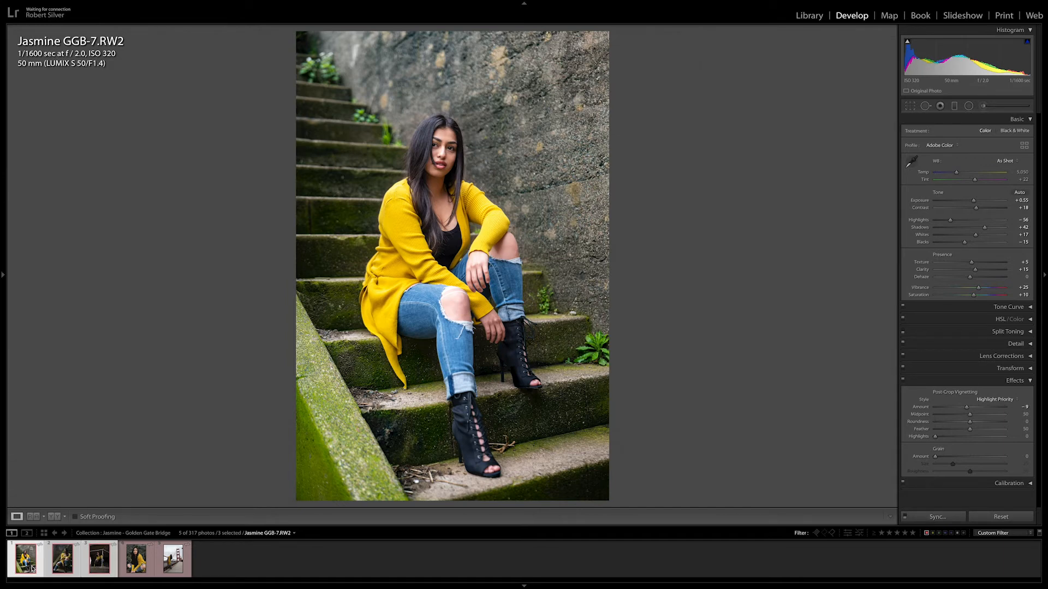
click(933, 517)
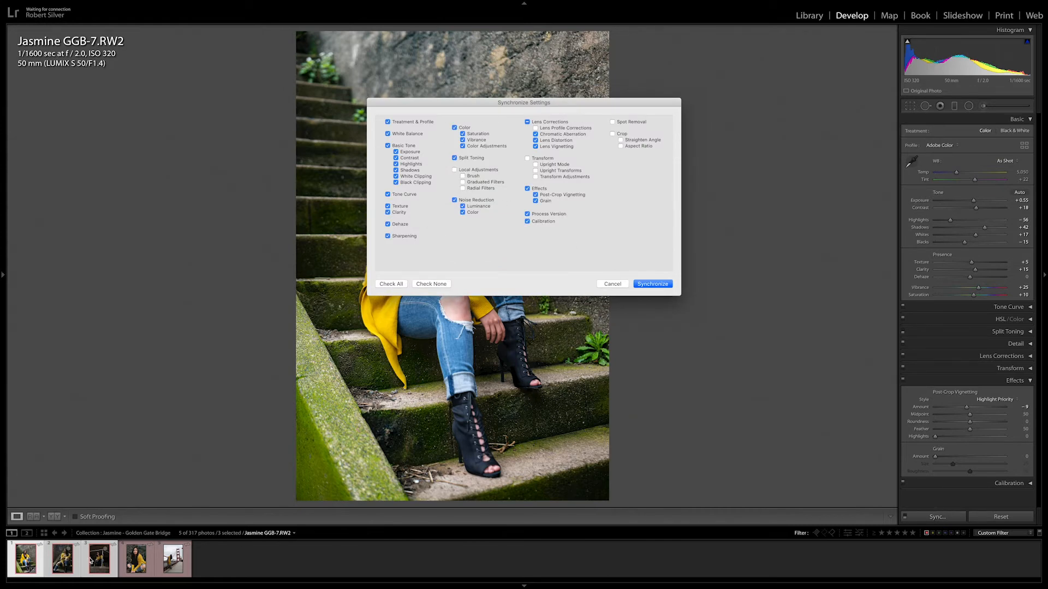
click(663, 285)
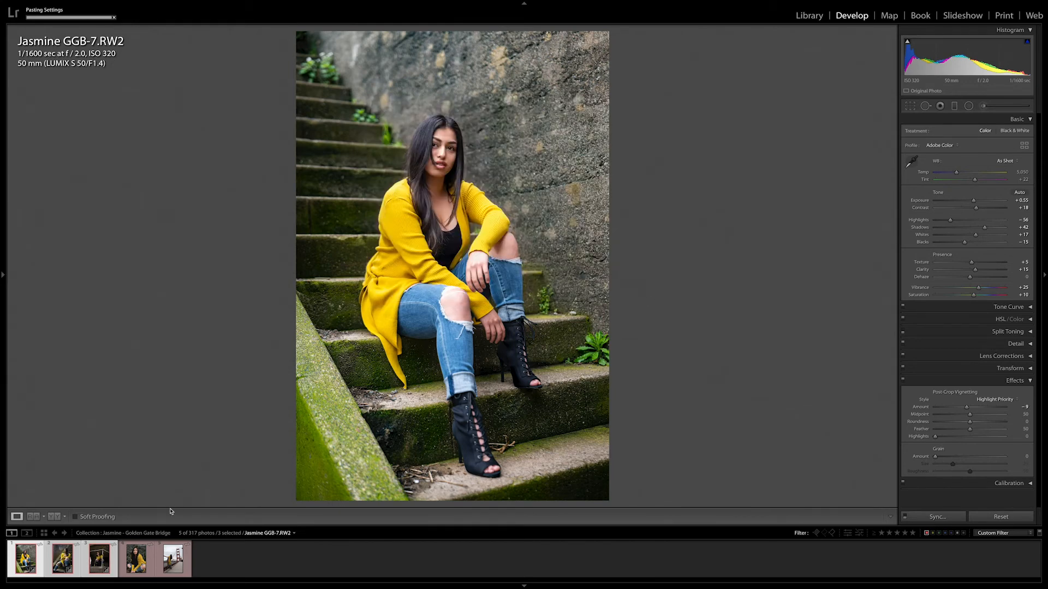
Examine how the synchronized settings look on the graffiti-wall and railing portraits, comparing them with the flower portrait and the staircase photo
click(62, 561)
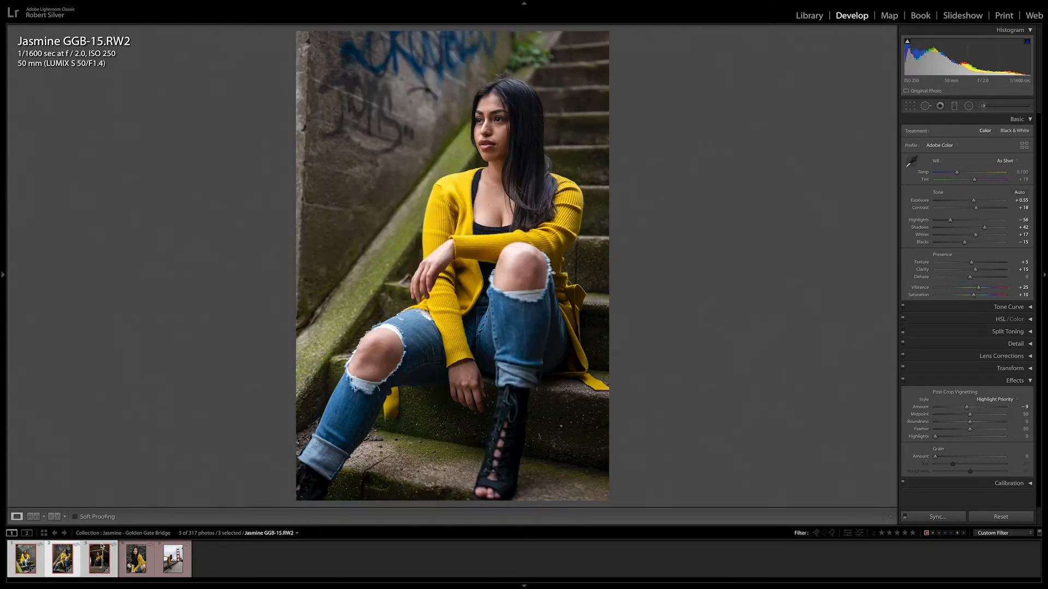
click(1016, 380)
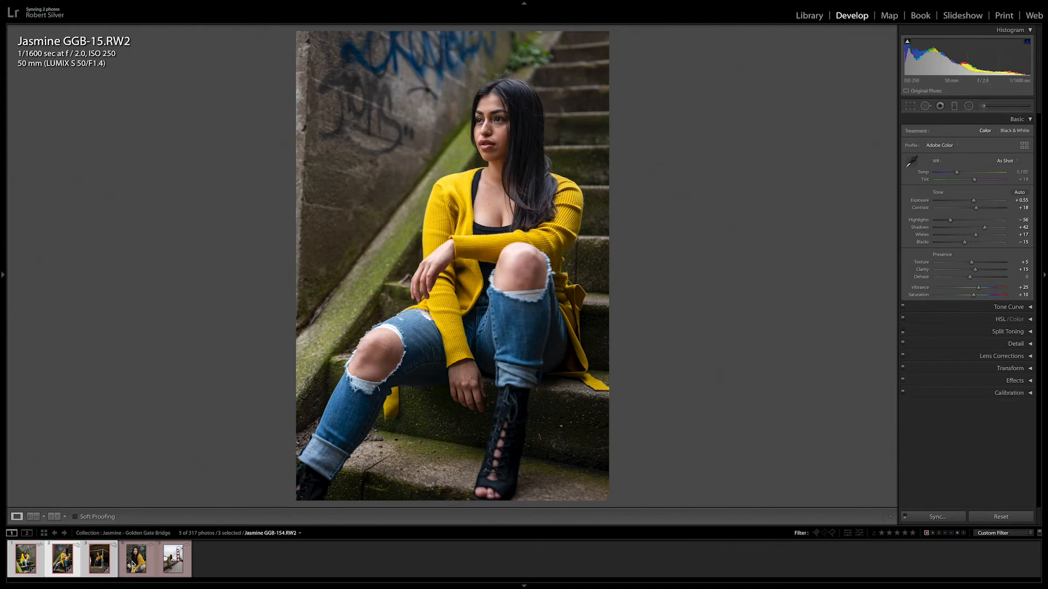
click(135, 561)
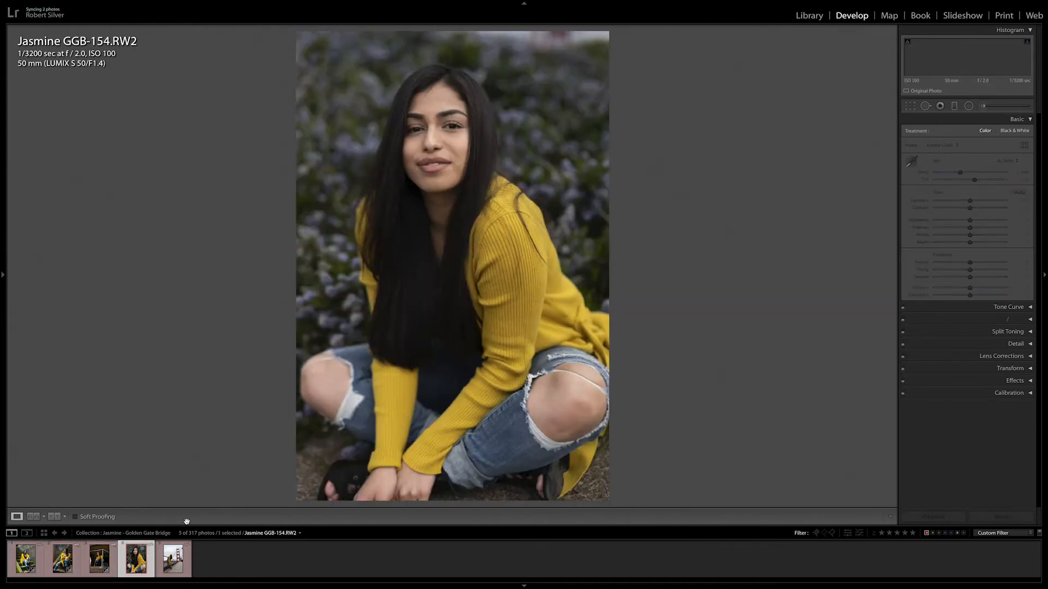
click(100, 559)
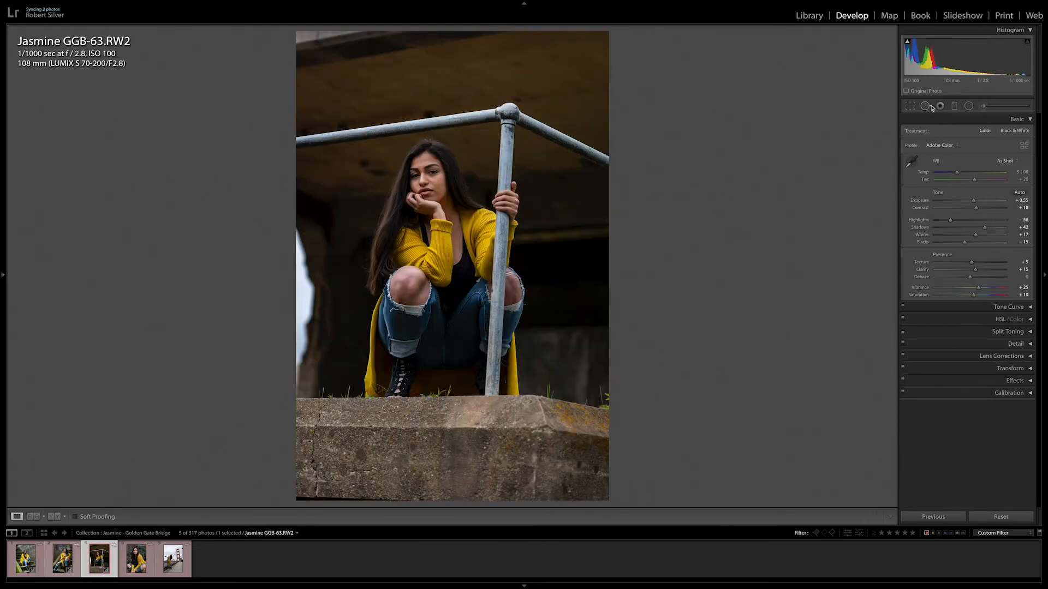
click(65, 566)
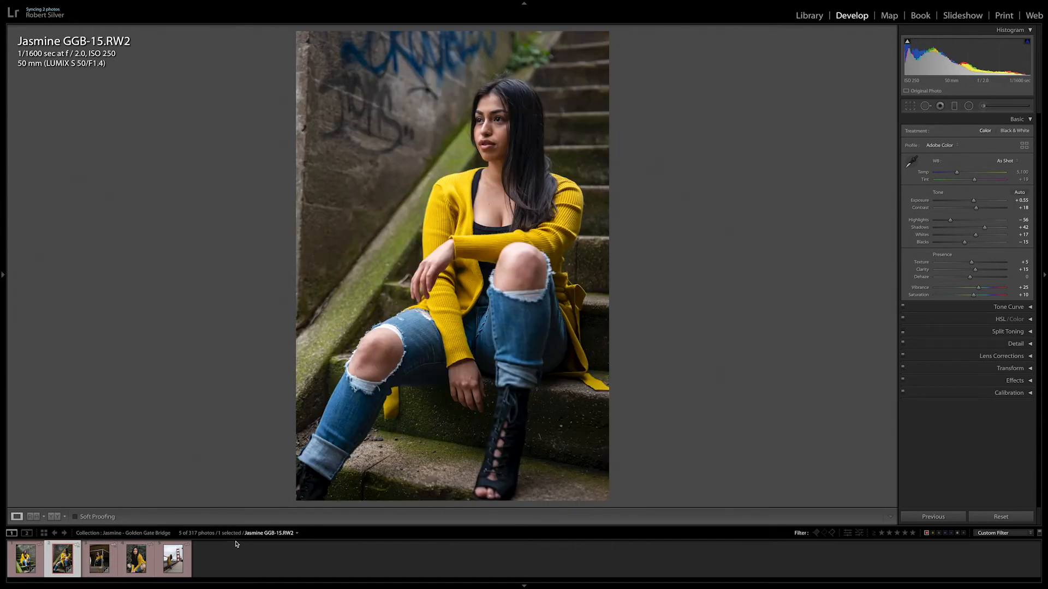
click(28, 559)
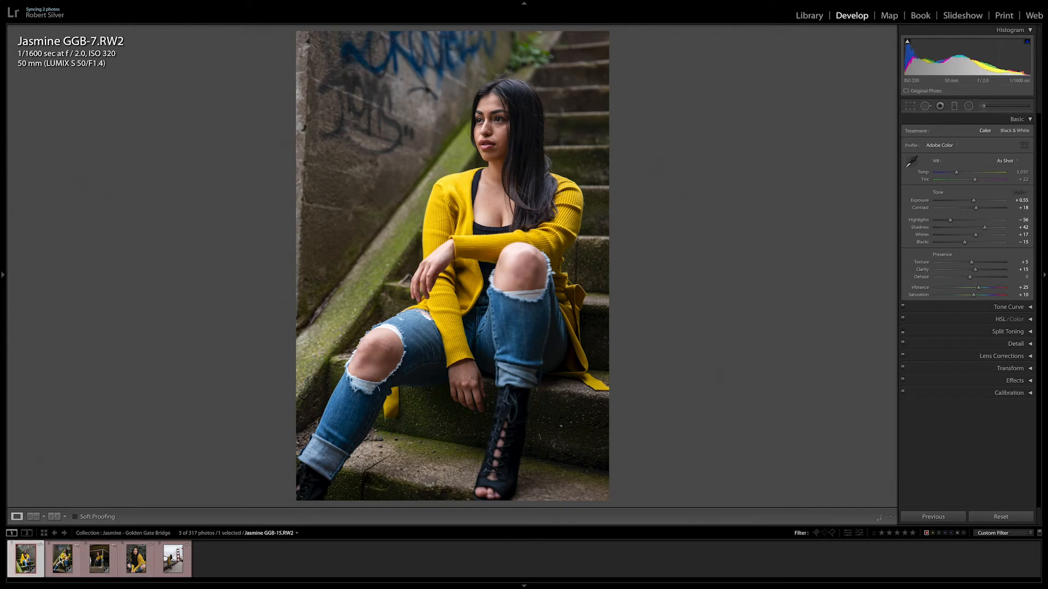
click(92, 564)
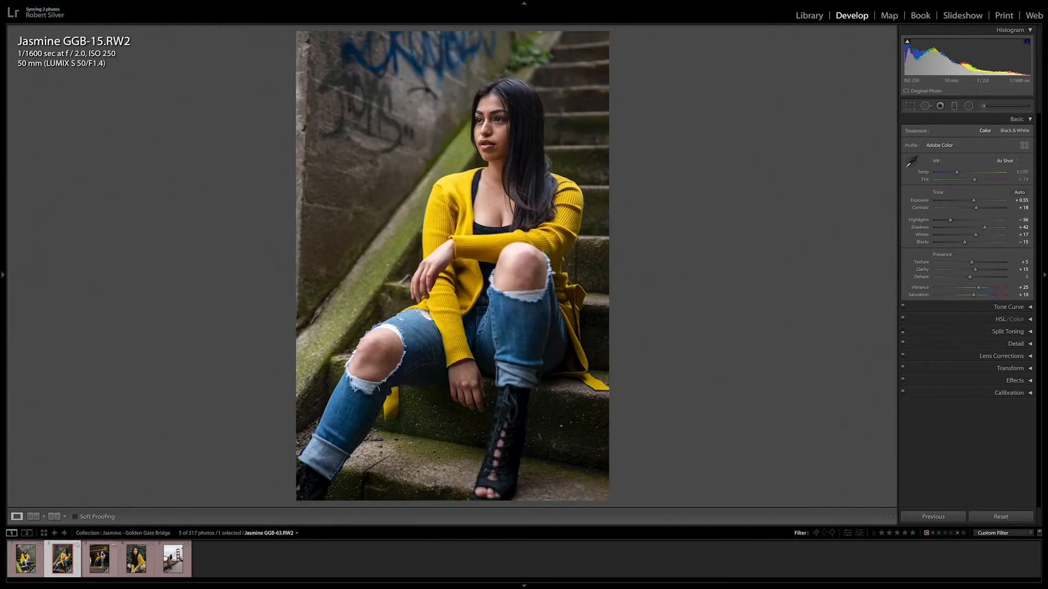
On the graffiti-wall stair portrait, set the exposure to +0.60 and straighten the crop to an angle of -0.94
click(68, 560)
click(974, 202)
drag(975, 202, 973, 202)
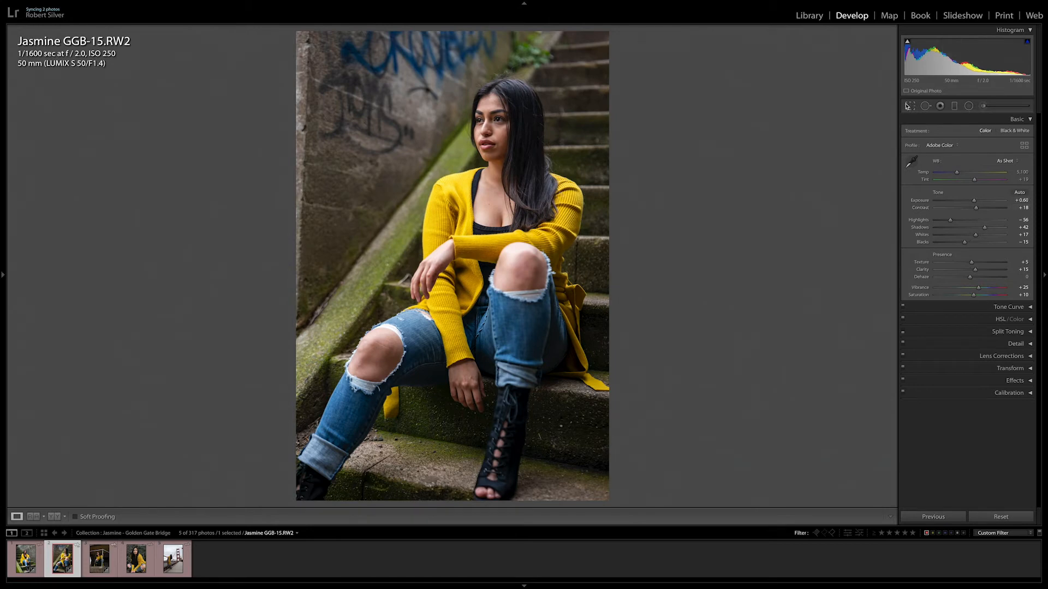
key(r)
drag(622, 110, 622, 109)
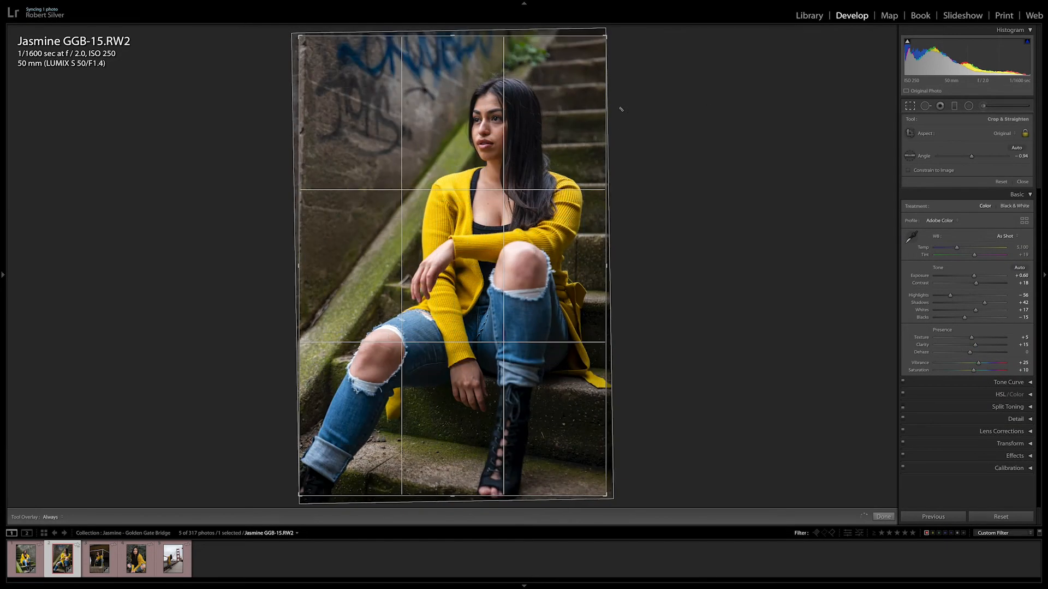
key(Return)
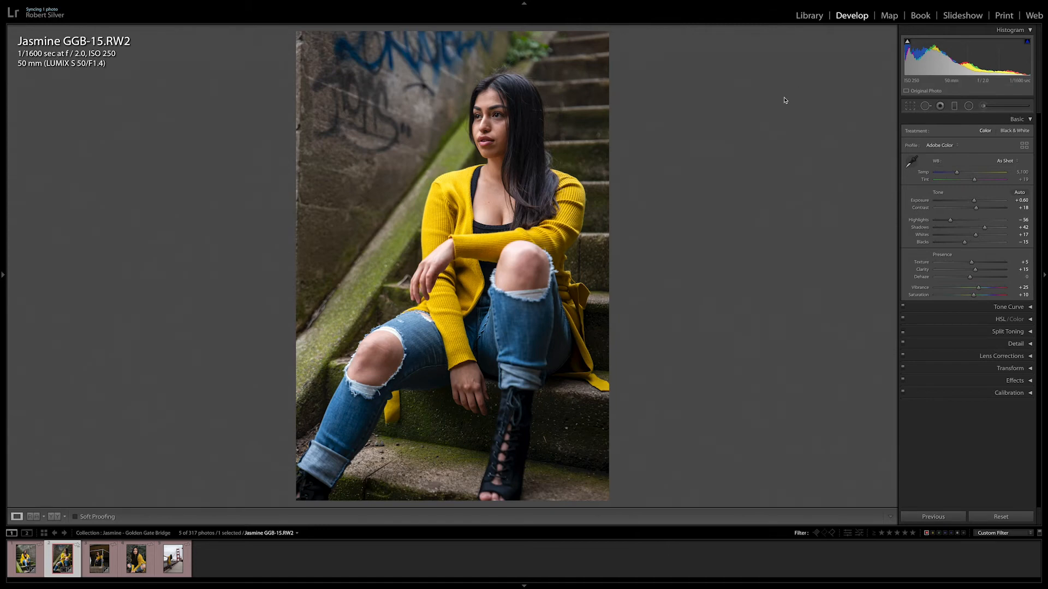
Paint out the strip along the wall's left edge with a size 76 clone spot edit, and shift its source closer to the edge
click(925, 106)
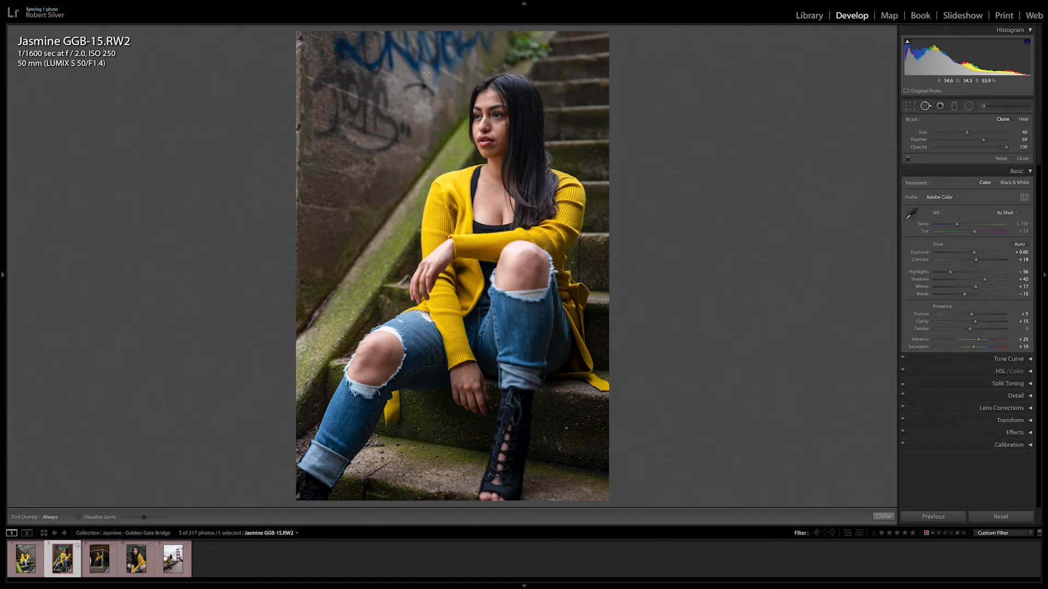
drag(967, 132, 989, 134)
drag(298, 32, 297, 251)
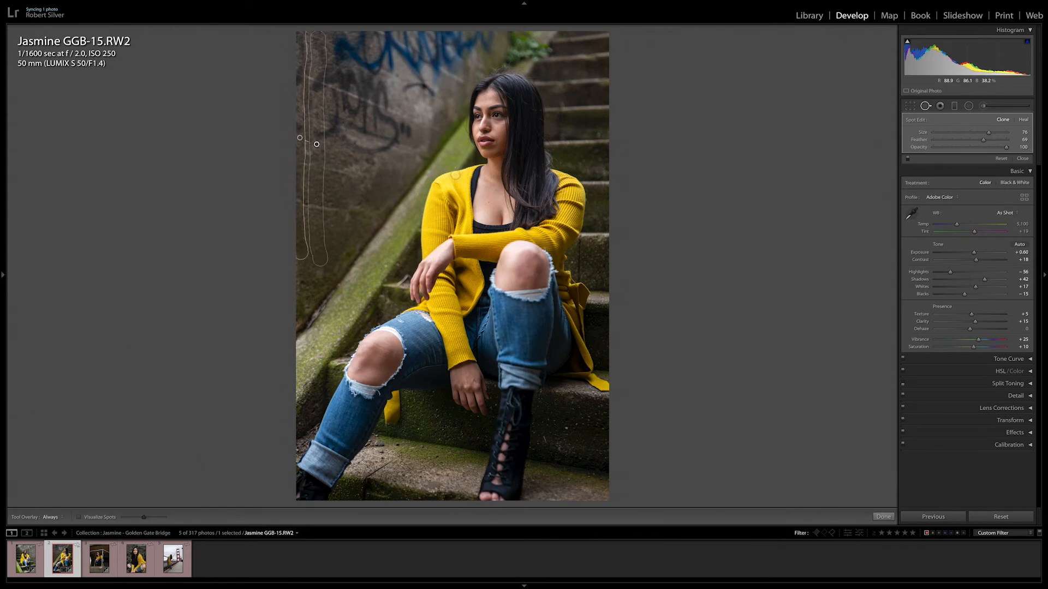
click(1026, 119)
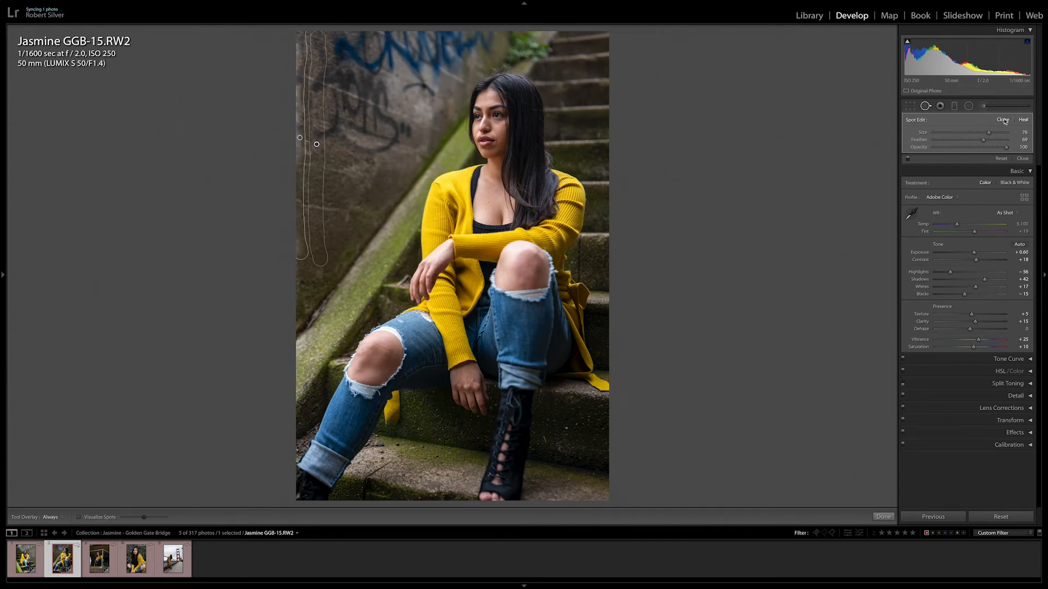
click(1003, 122)
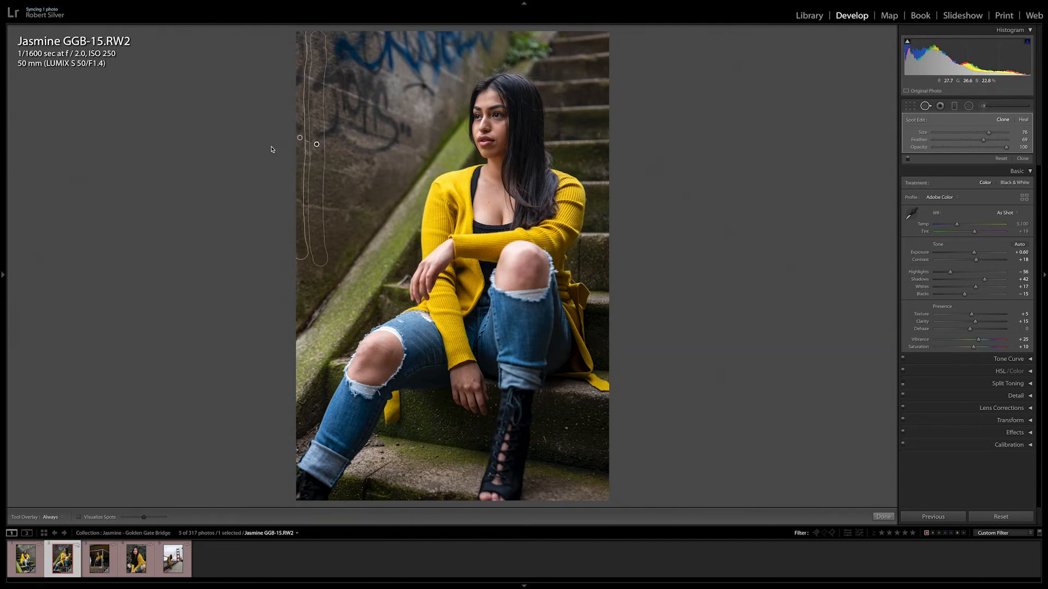
drag(316, 146, 312, 145)
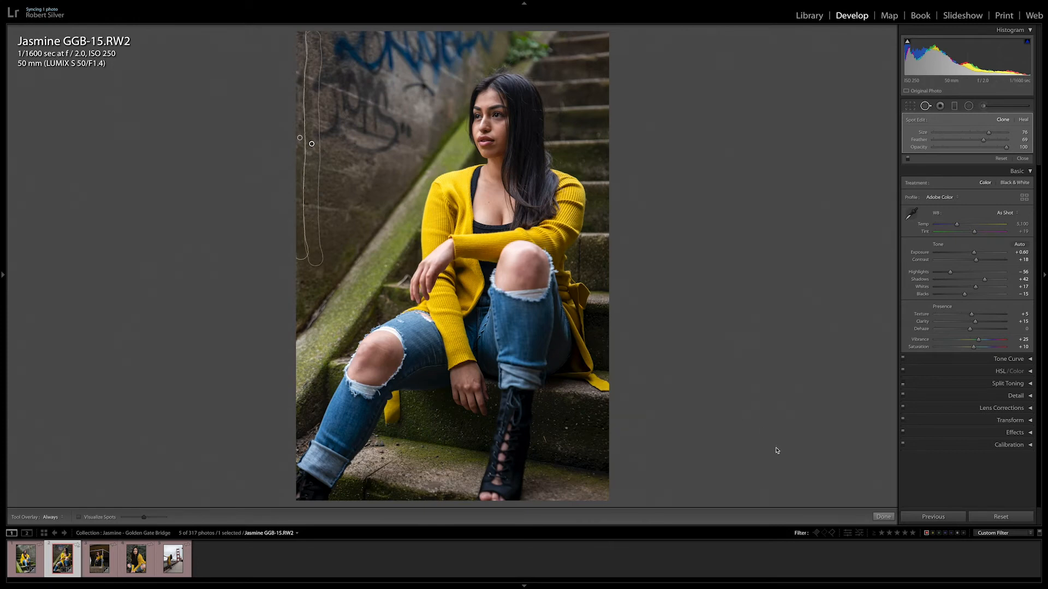
key(q)
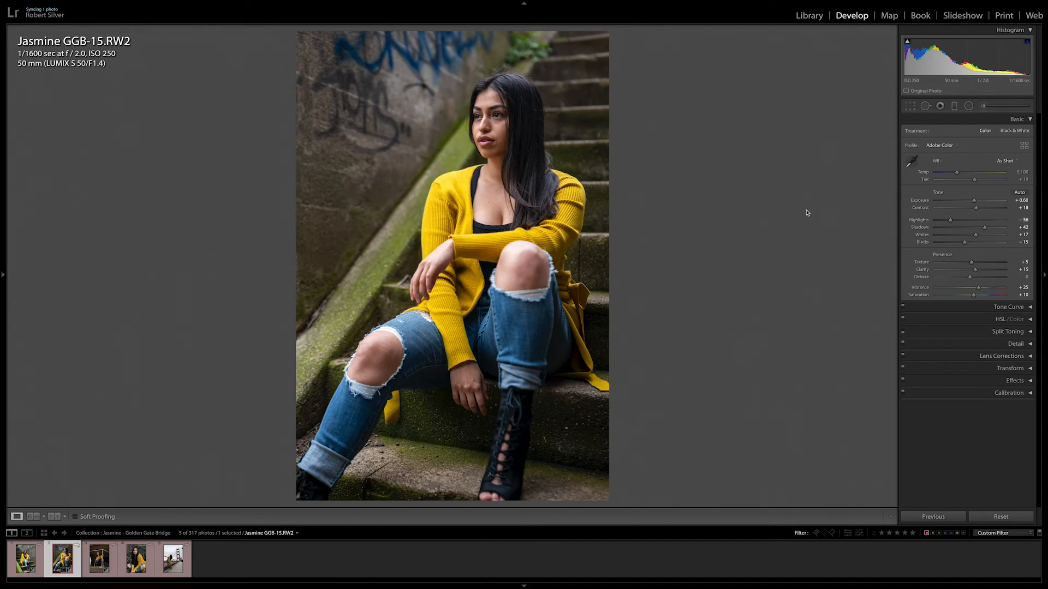
Set the exposure to +0.70 and shadows to +52, comparing against the before version and checking the face up close
key(backslash)
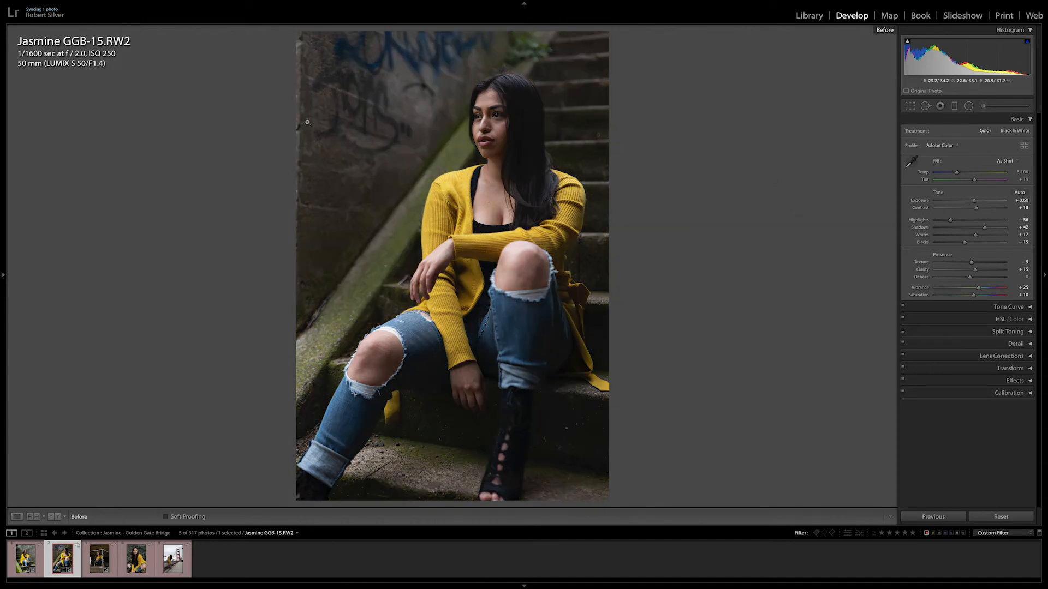
key(backslash)
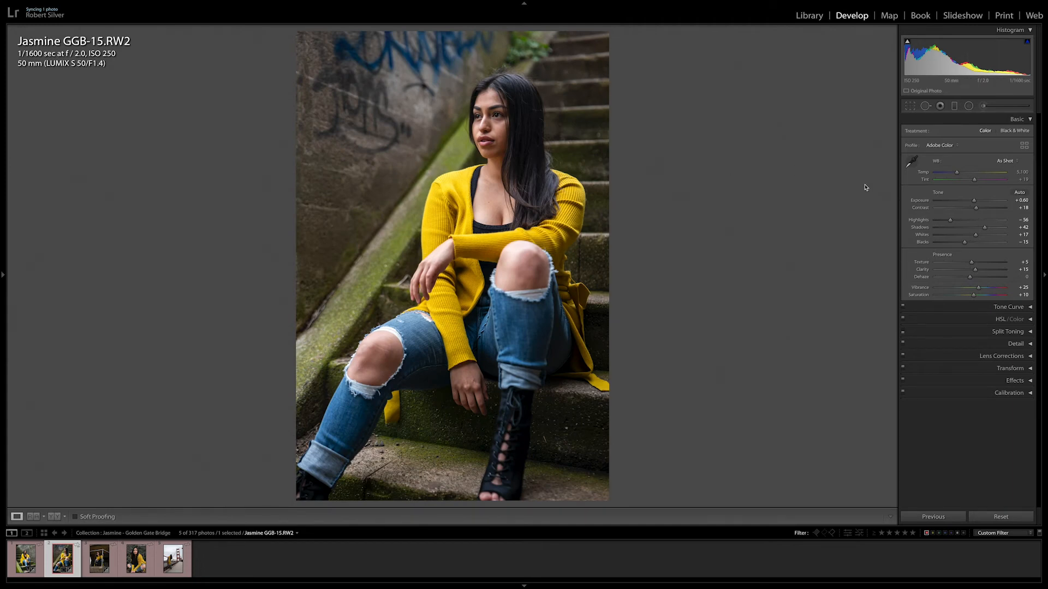
drag(974, 201, 976, 202)
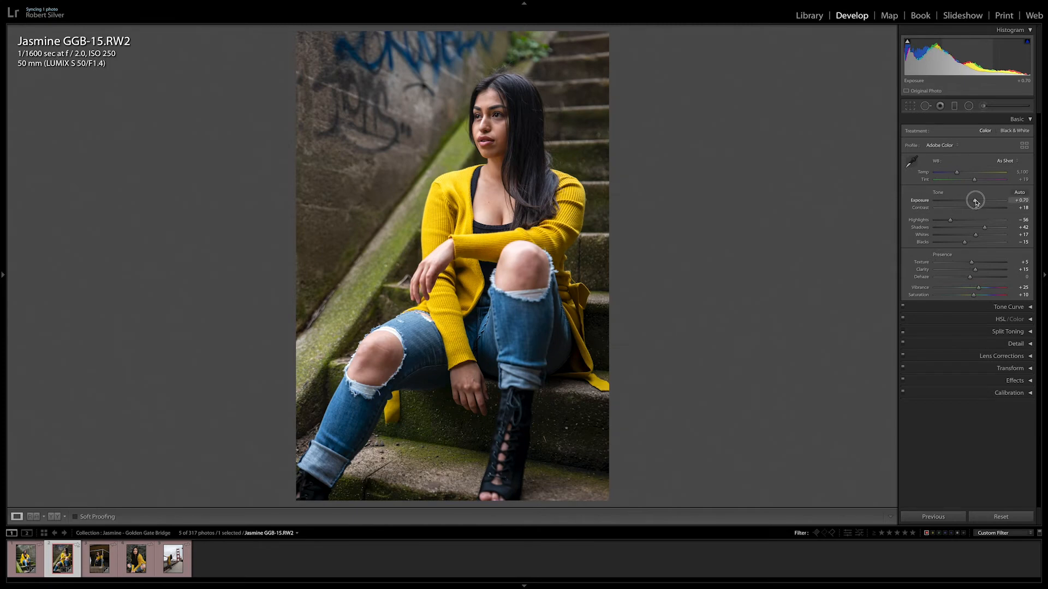
drag(984, 228, 987, 231)
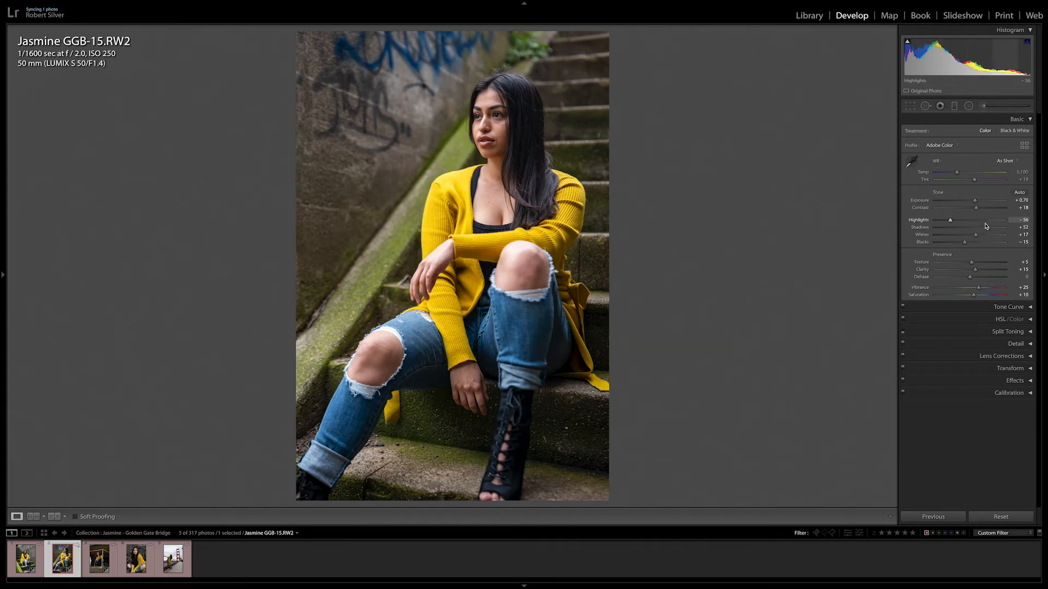
key(backslash)
key(backslash)
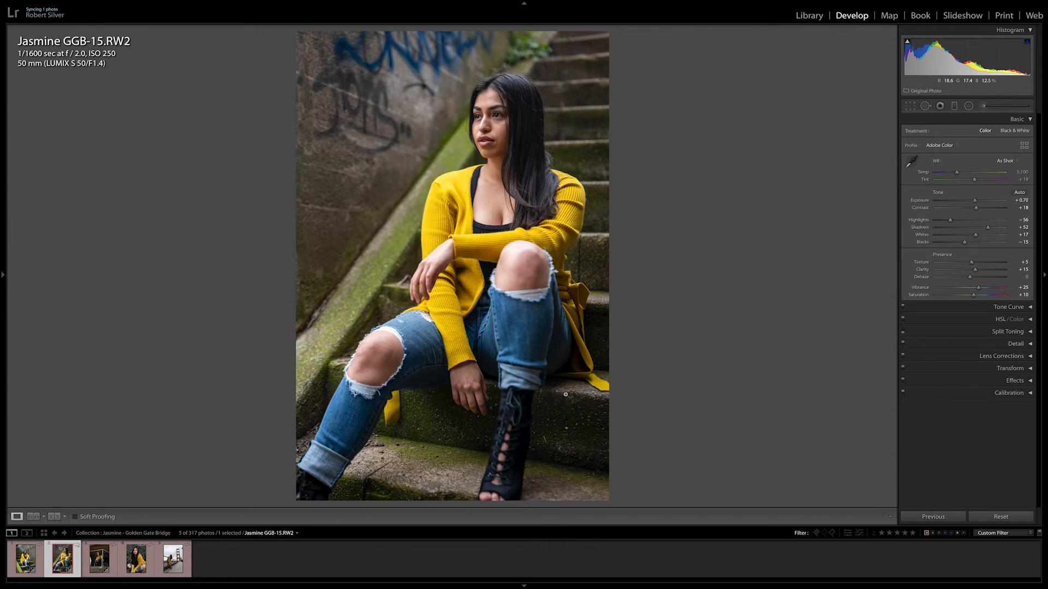
click(476, 112)
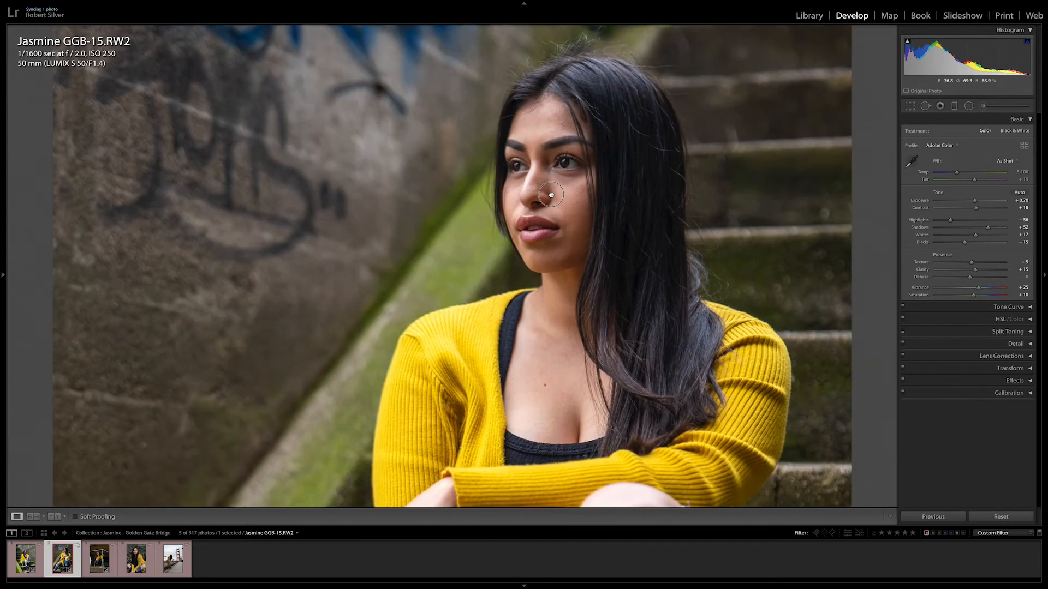
drag(551, 195, 559, 219)
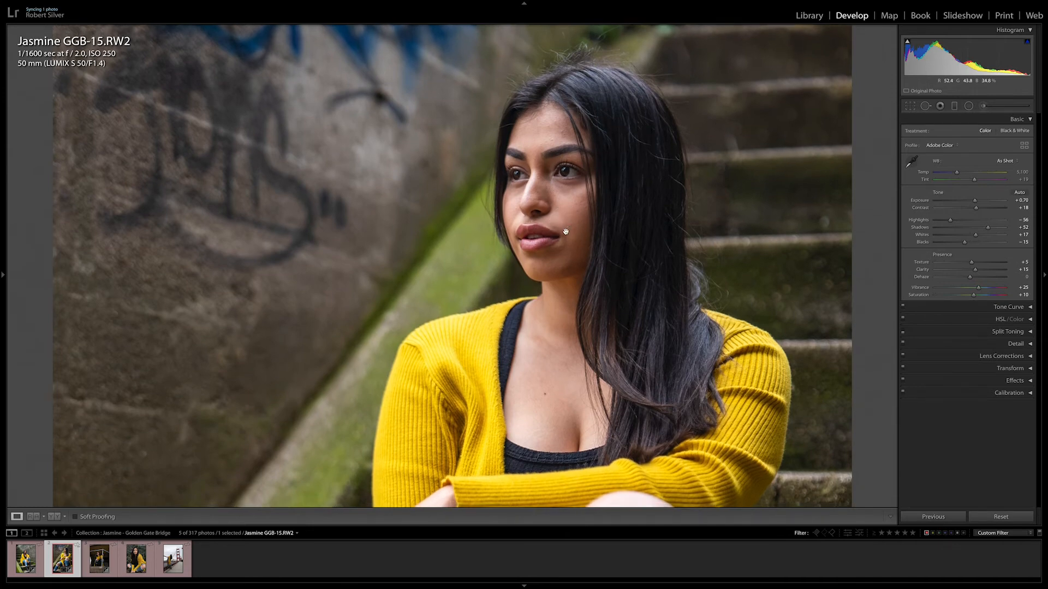
click(543, 231)
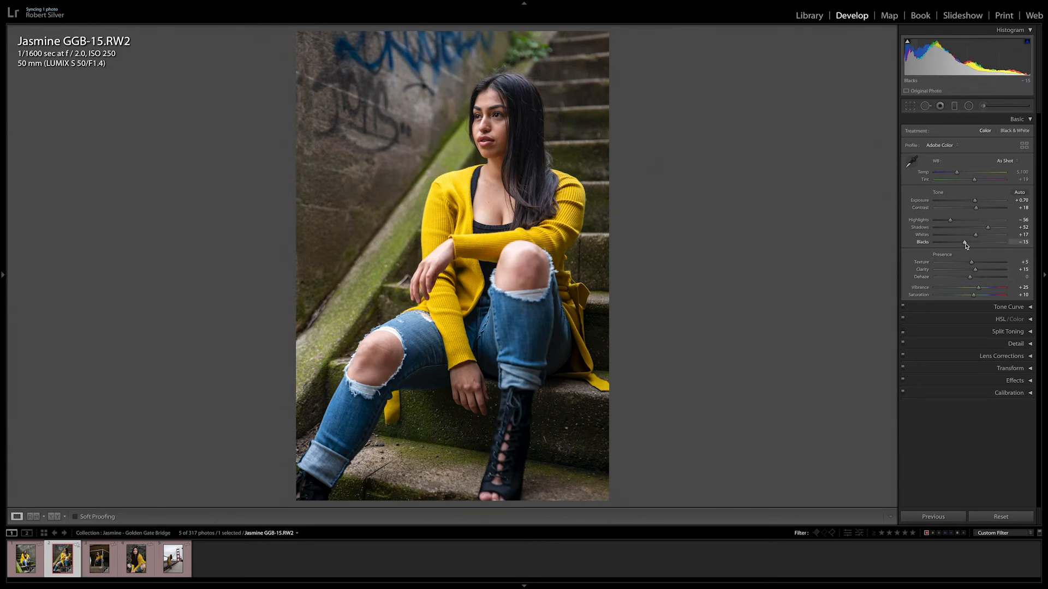
Adjust the RGB tone curve by lifting the midtones slightly and adding a slightly raised control point in the highlights
click(1007, 311)
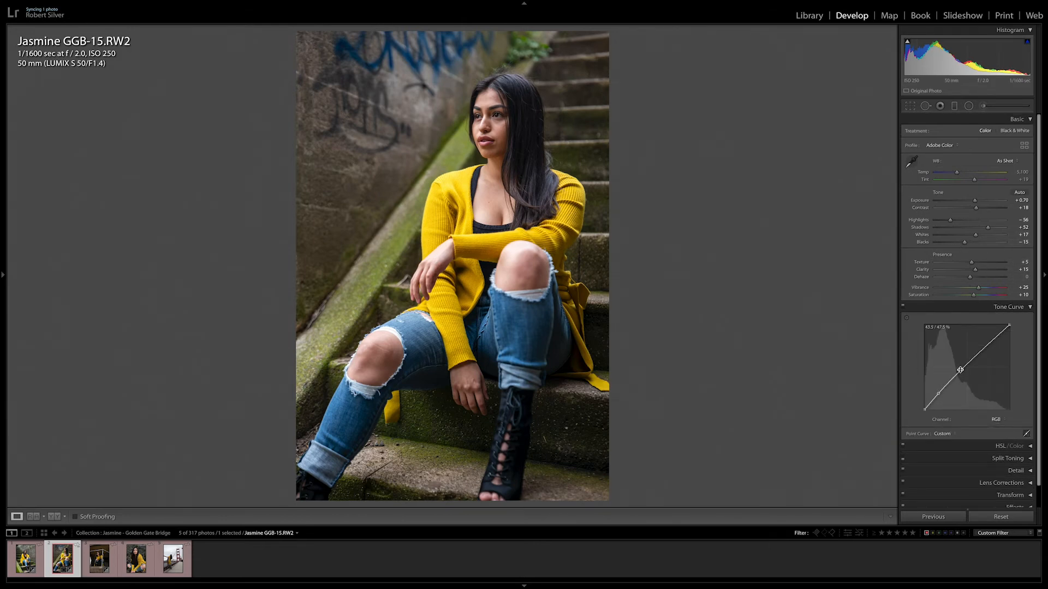
drag(962, 370, 960, 369)
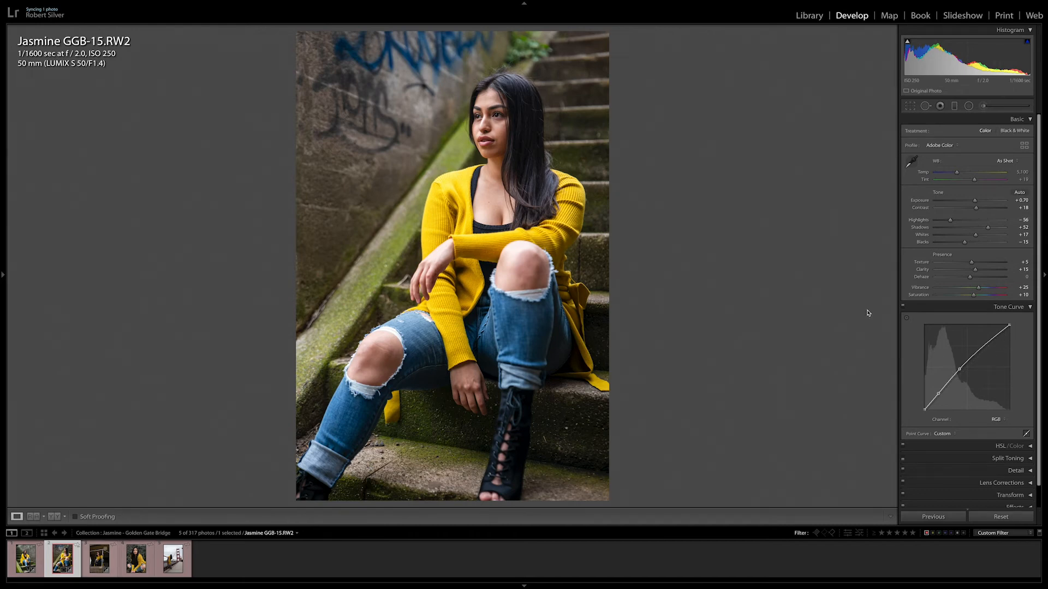
drag(985, 347, 986, 345)
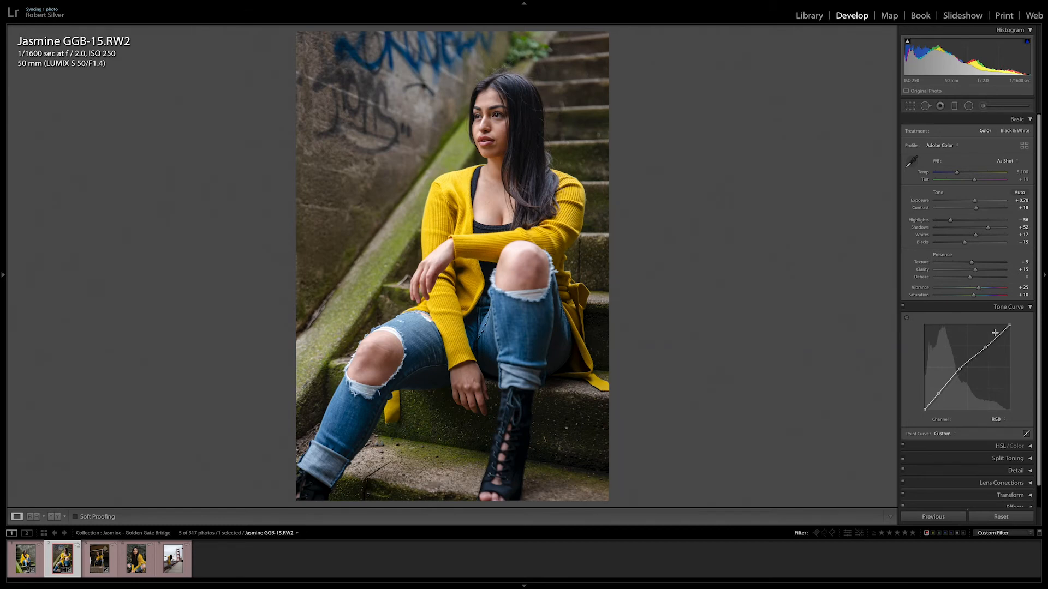
click(987, 347)
mouse_move(986, 347)
mouse_down()
mouse_move(987, 335)
mouse_move(988, 344)
mouse_up()
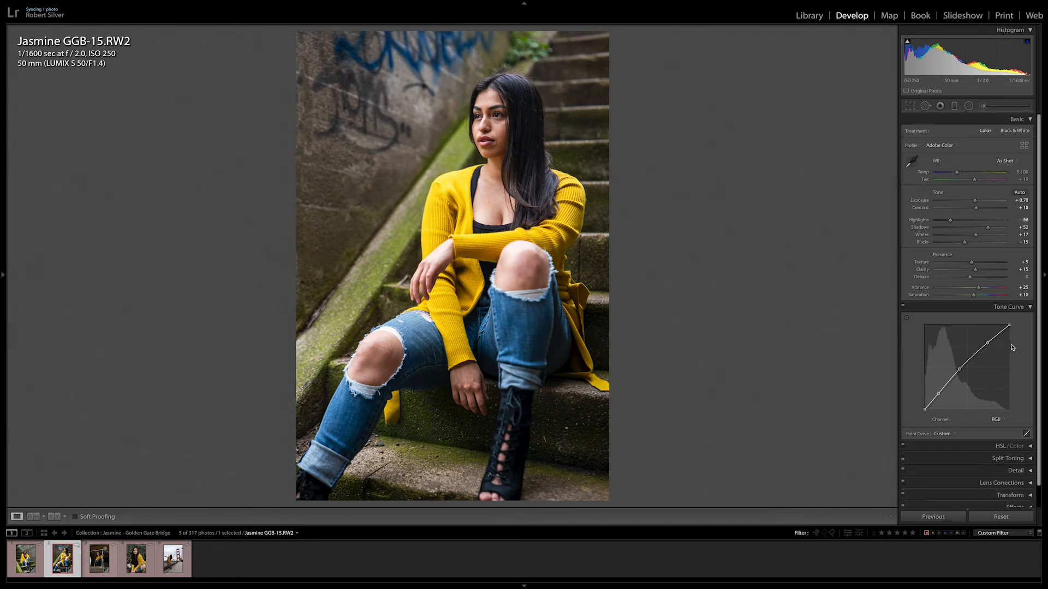
Fine-tune the portrait's exposure, trying +0.80 before lowering it again in small increments
click(516, 186)
click(516, 186)
drag(976, 203, 978, 203)
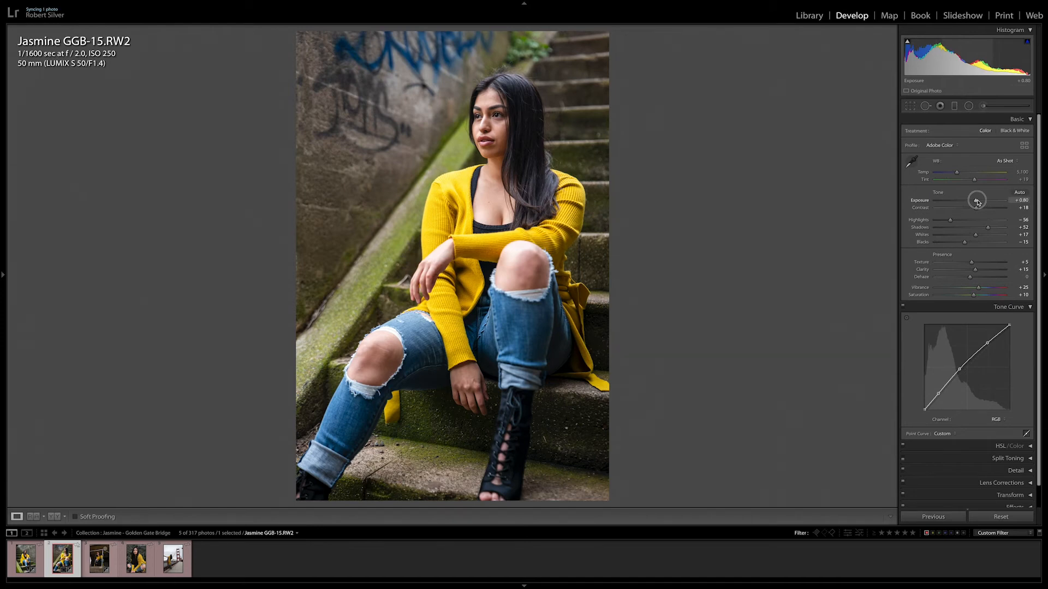
drag(977, 203, 976, 202)
click(1021, 200)
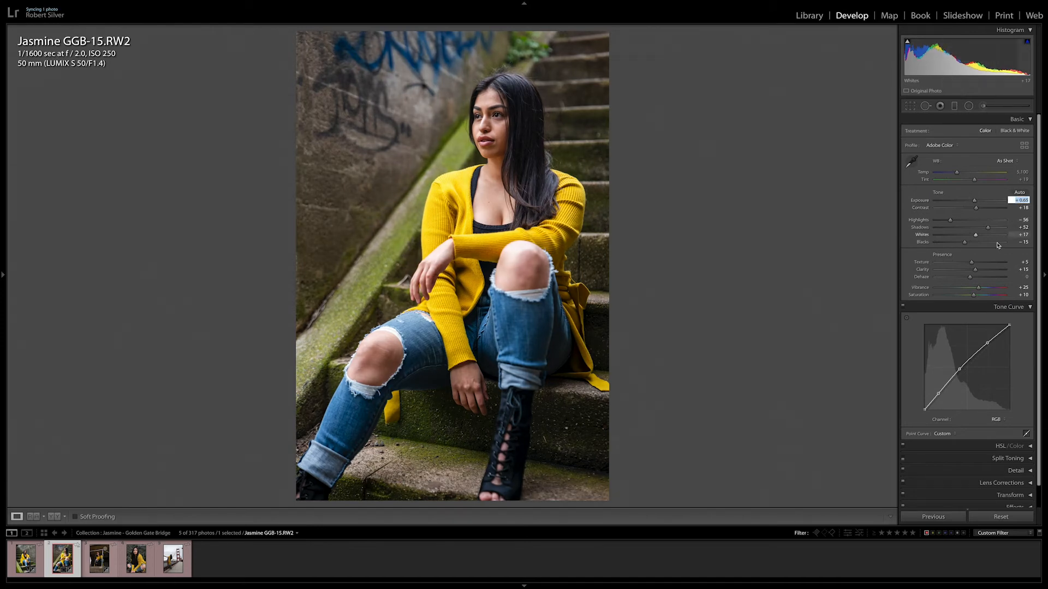
key(Up)
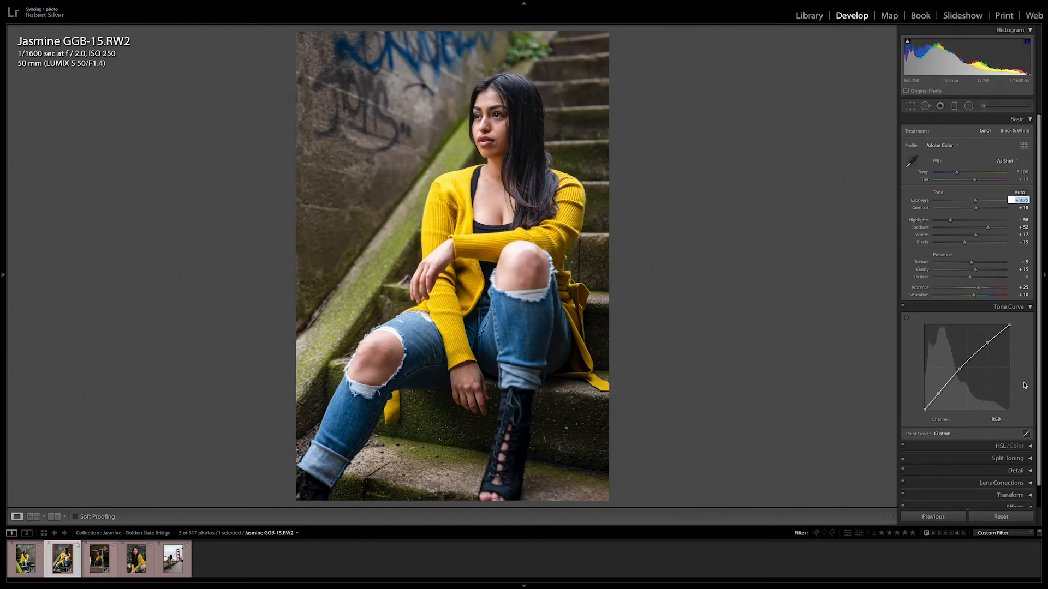
key(Down)
click(891, 295)
Set the post-crop vignetting amount to 0 and lower the portrait's shadows to +40
scroll(1019, 490, down, 1)
click(1015, 486)
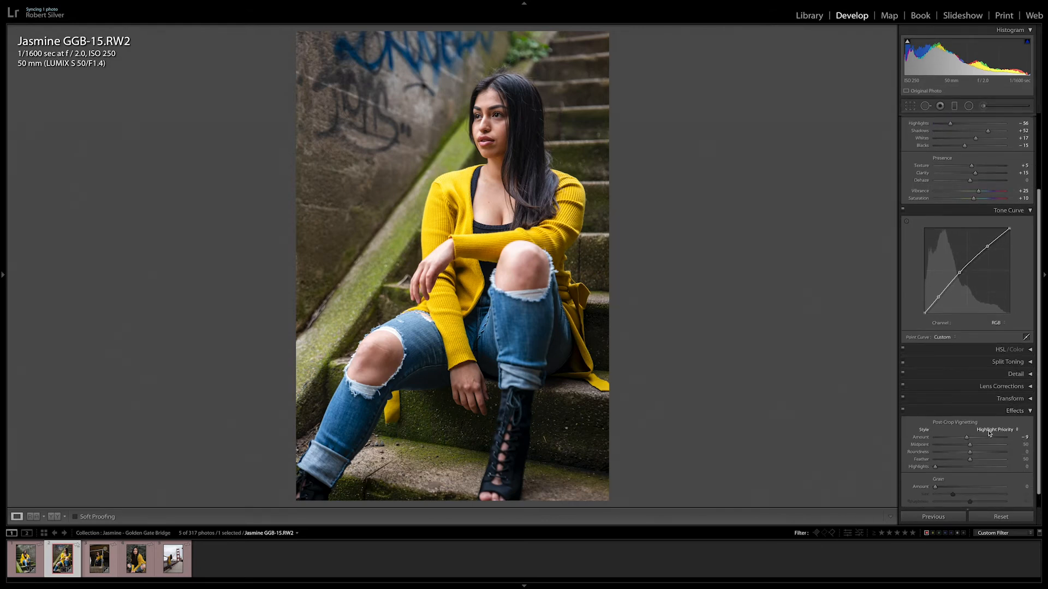
click(1026, 438)
text(0)
key(Return)
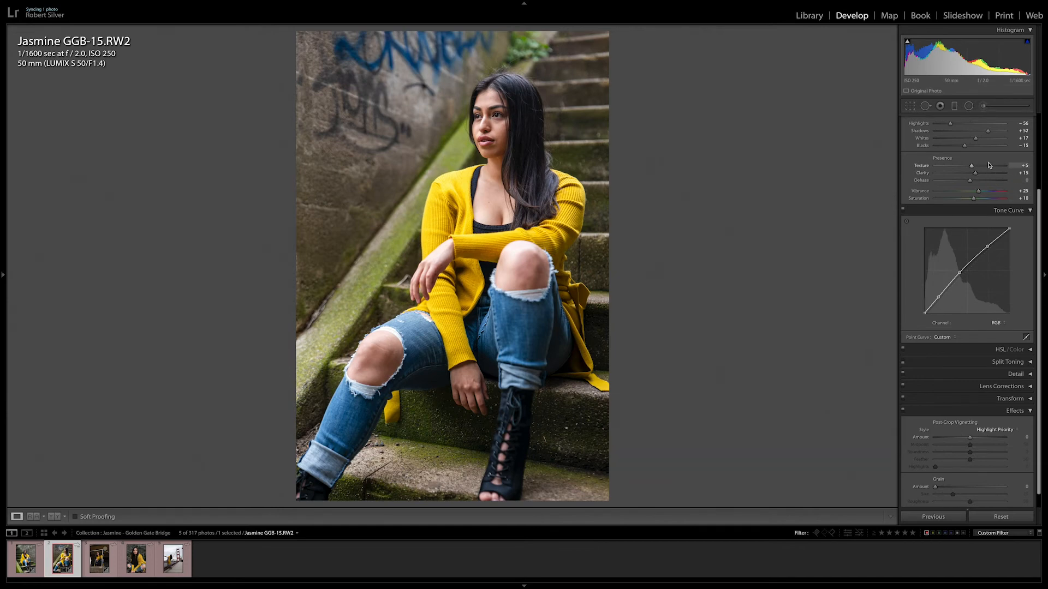
click(987, 132)
drag(987, 133, 983, 133)
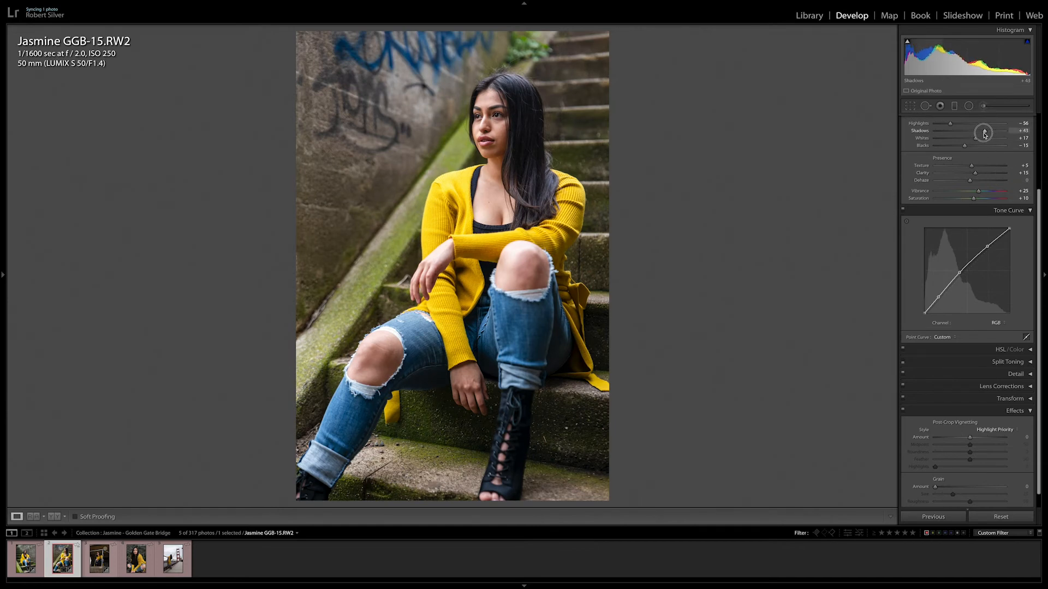
Place an inverted radial filter over the woman's face with feather 50 and check its coverage with the mask overlay
click(969, 106)
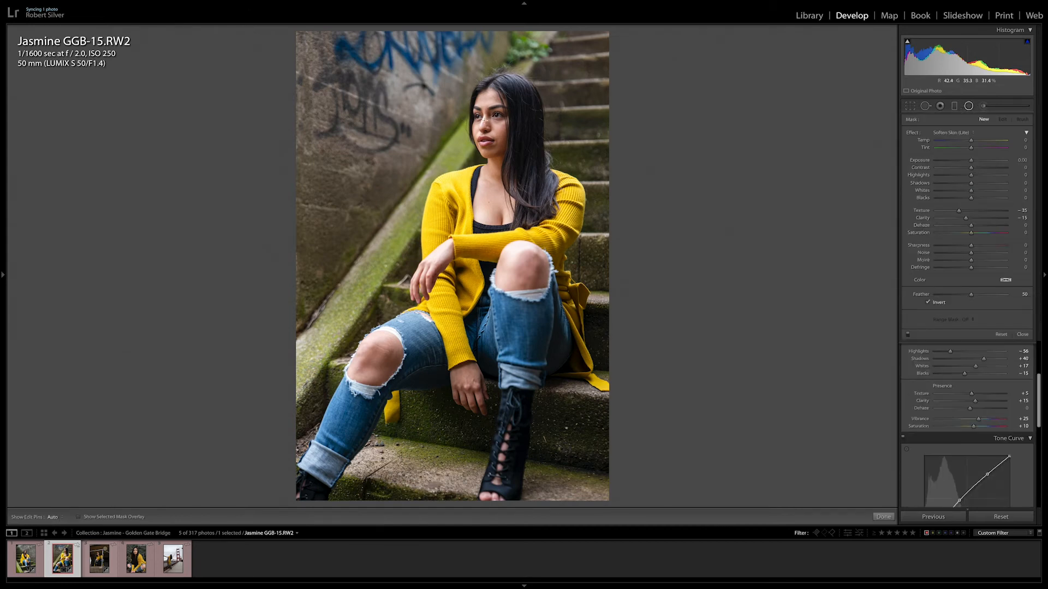
mouse_move(477, 116)
mouse_down()
mouse_move(510, 149)
mouse_move(476, 104)
mouse_move(485, 119)
mouse_up()
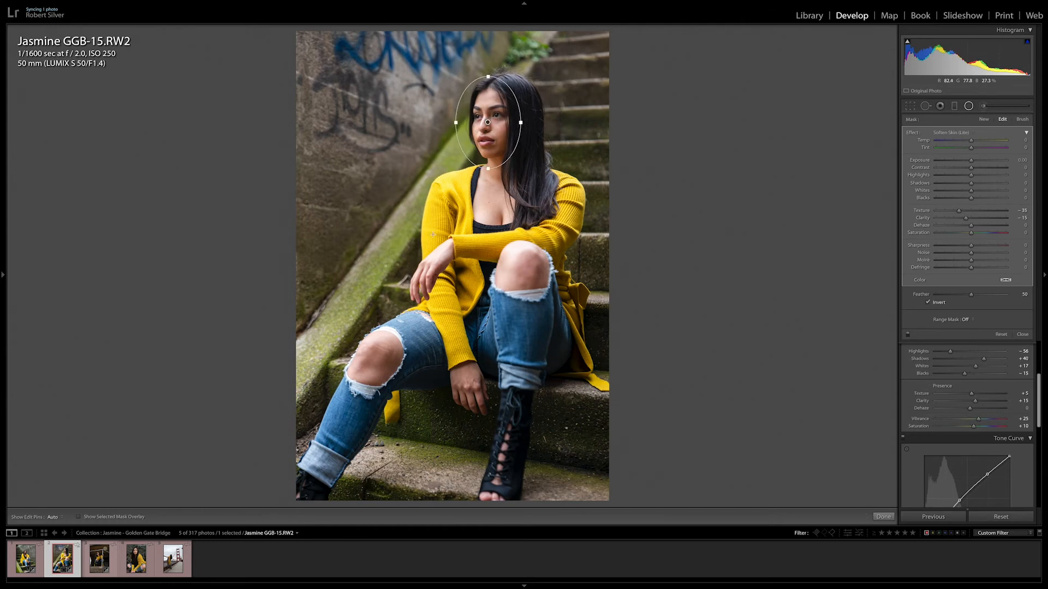
click(129, 517)
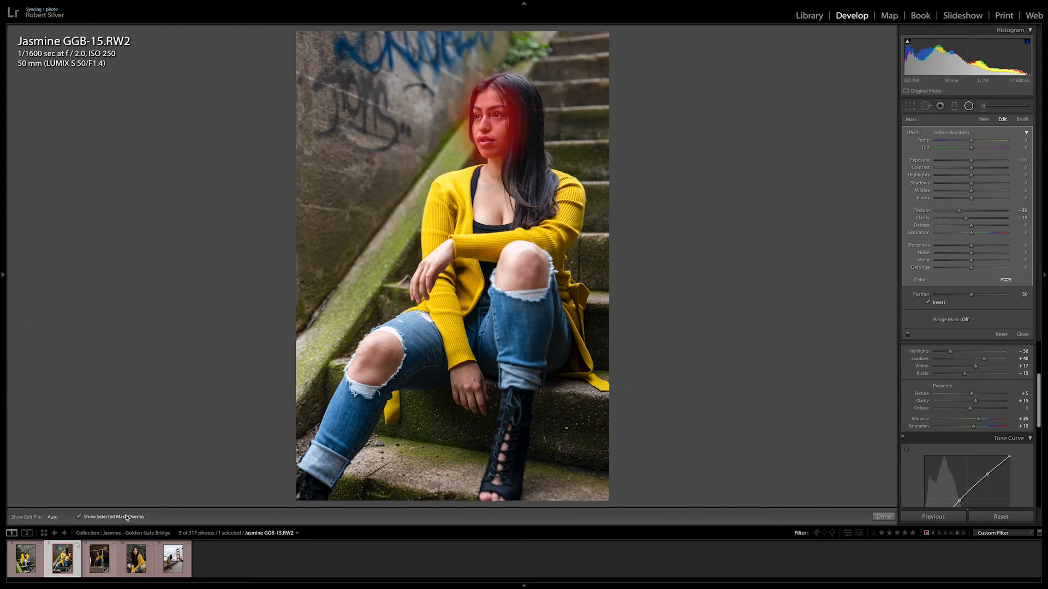
click(124, 518)
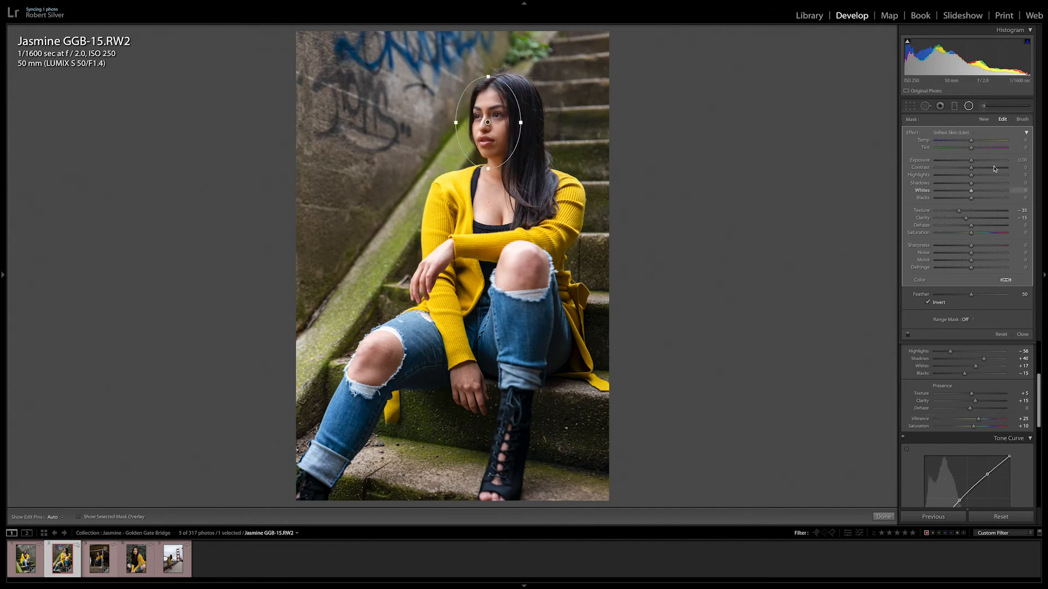
Switch the face filter's effect to Exposure, raise its exposure to about 0.23, fine-tune its tone and close the filter
click(943, 134)
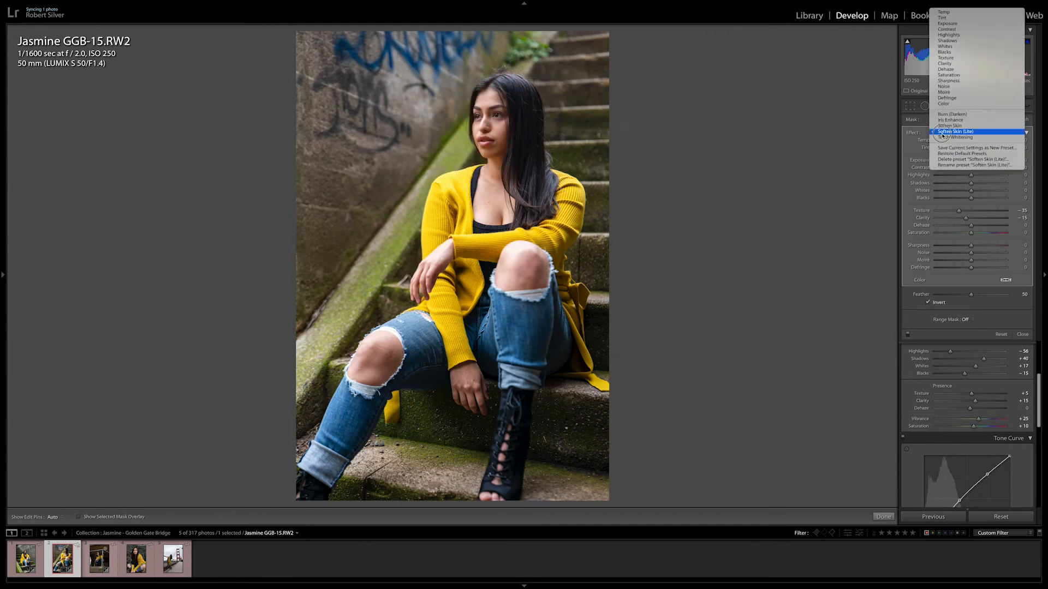
click(955, 24)
drag(968, 161, 973, 164)
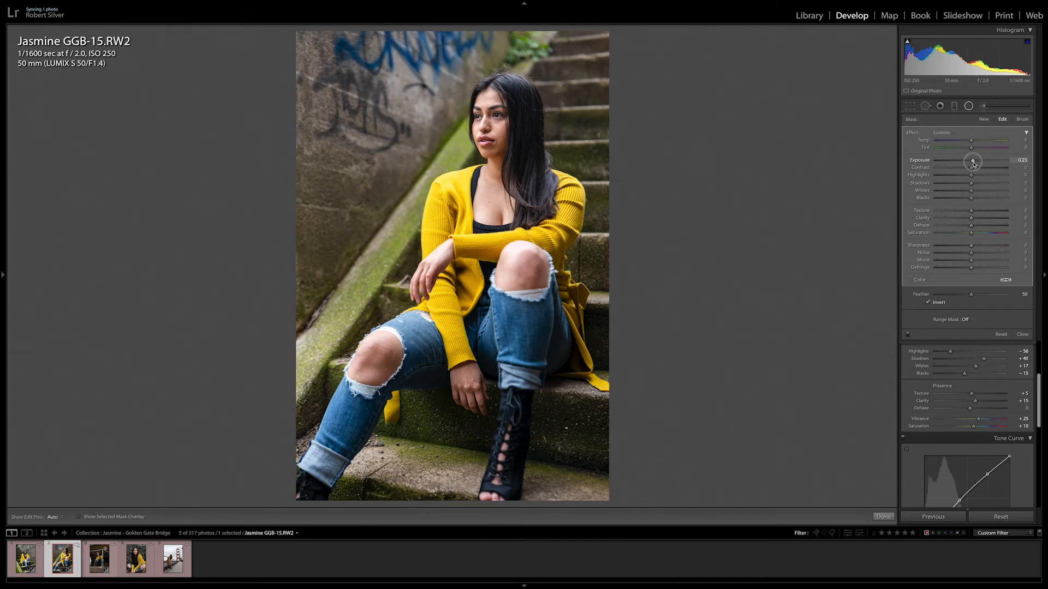
drag(973, 164, 973, 163)
drag(972, 187, 965, 192)
key(shift+m)
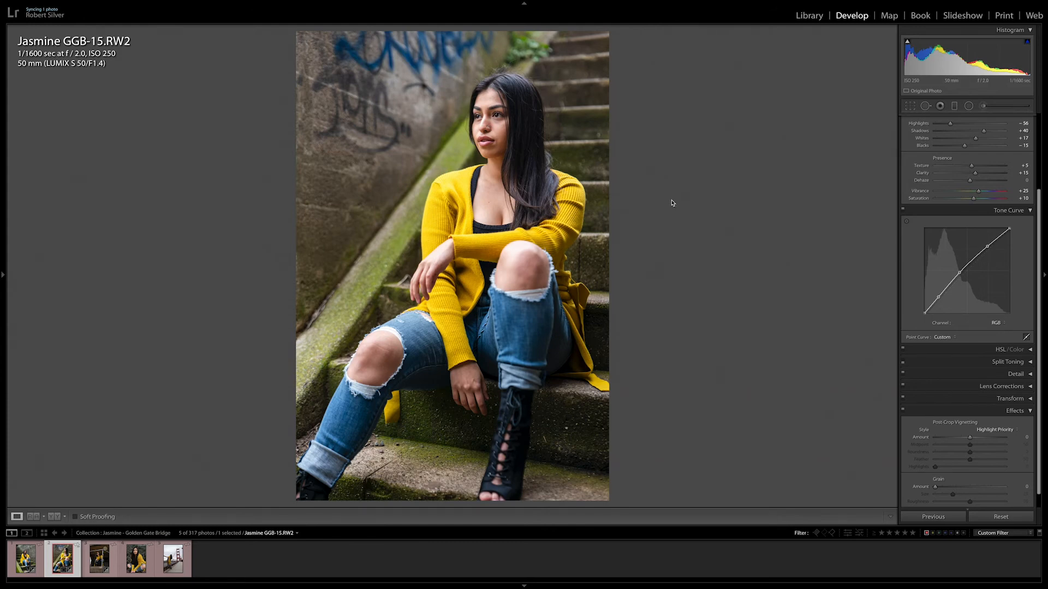
Compare the edited portrait with its before version
key(backslash)
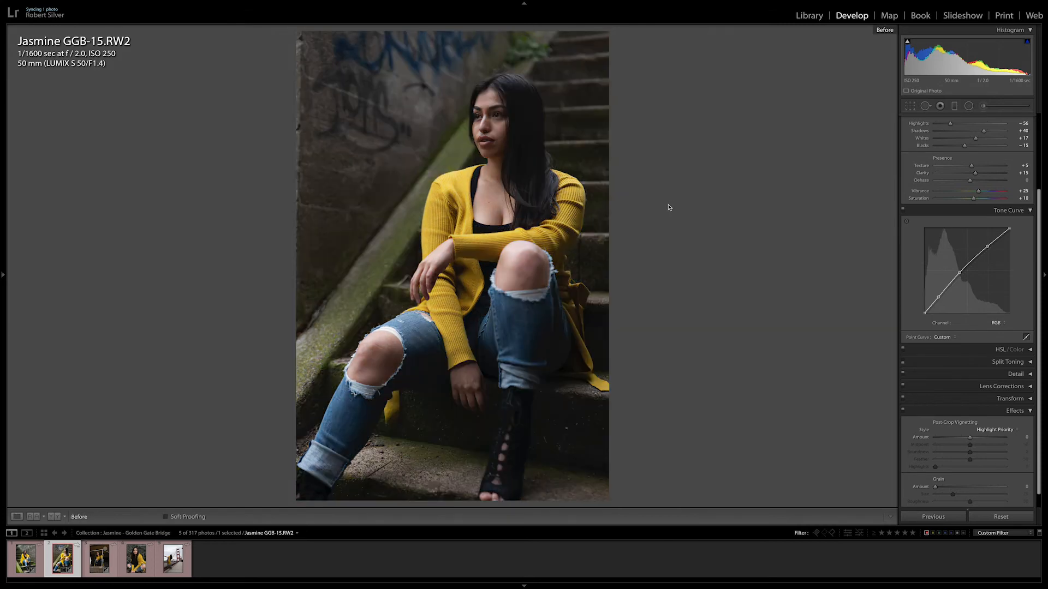
key(backslash)
key(backslash)
key(backslash)
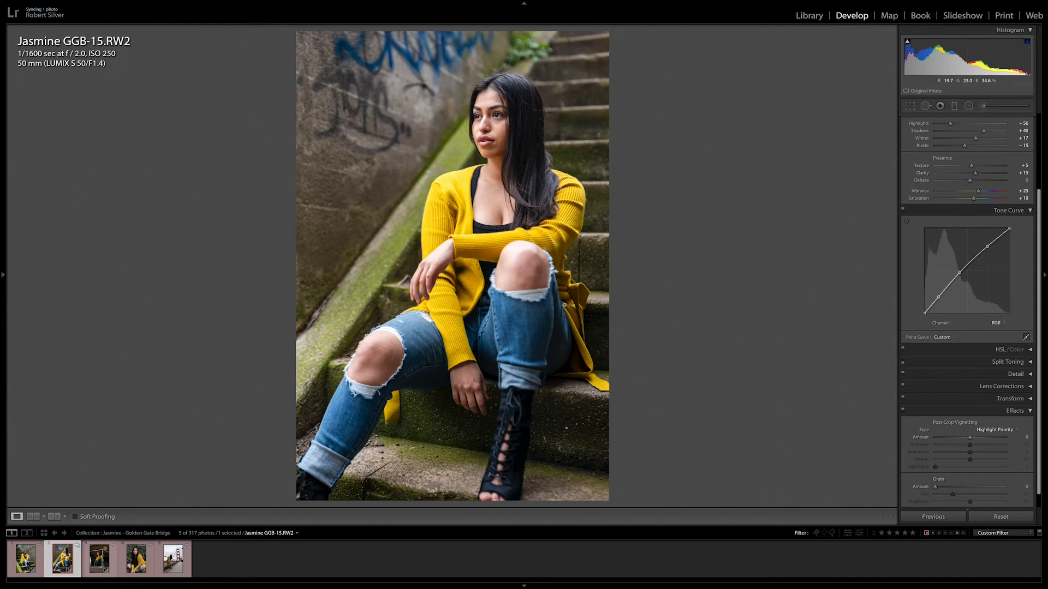
Remove the stray twig on the stair riser beside the laced boot with a size 76 clone spot edit
click(1011, 211)
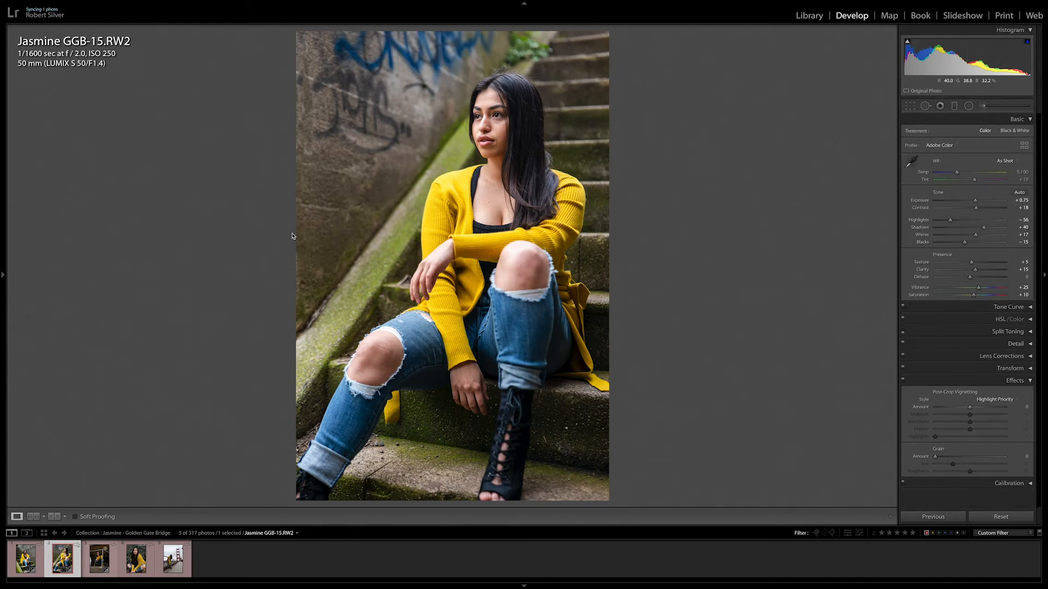
click(584, 437)
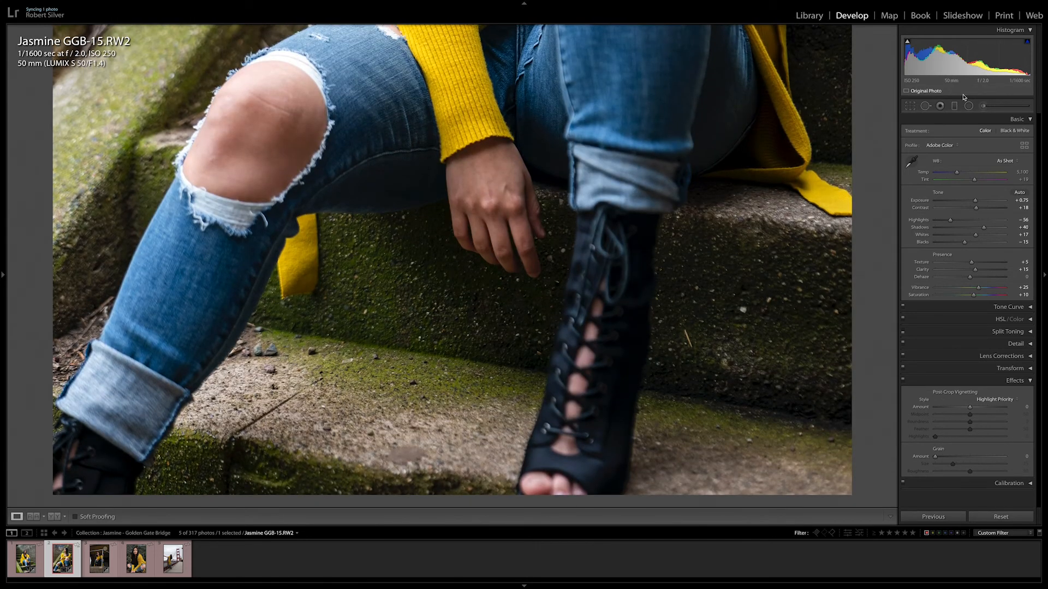
click(926, 106)
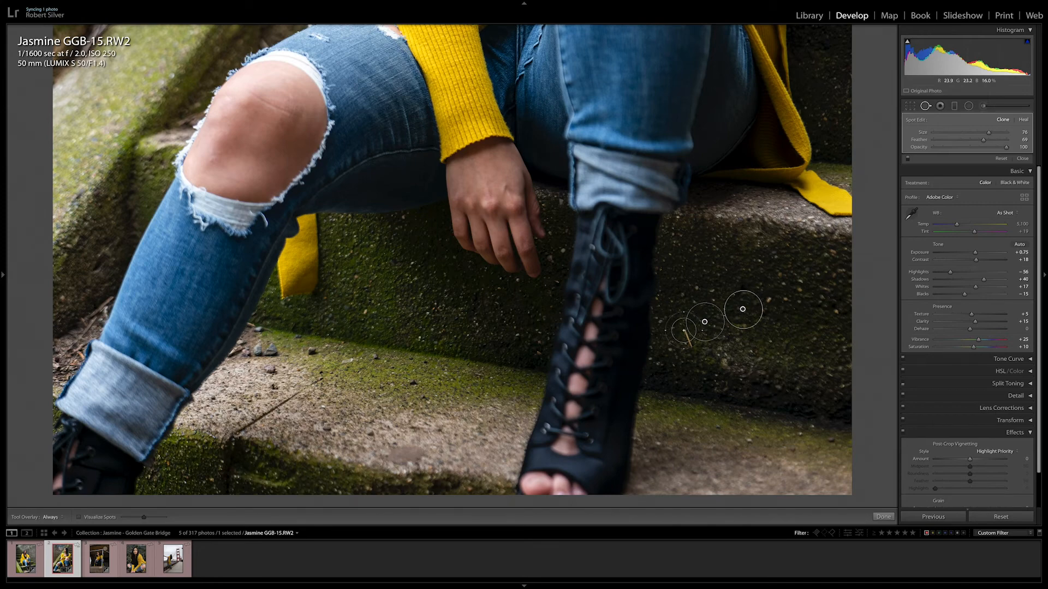
drag(700, 354, 679, 326)
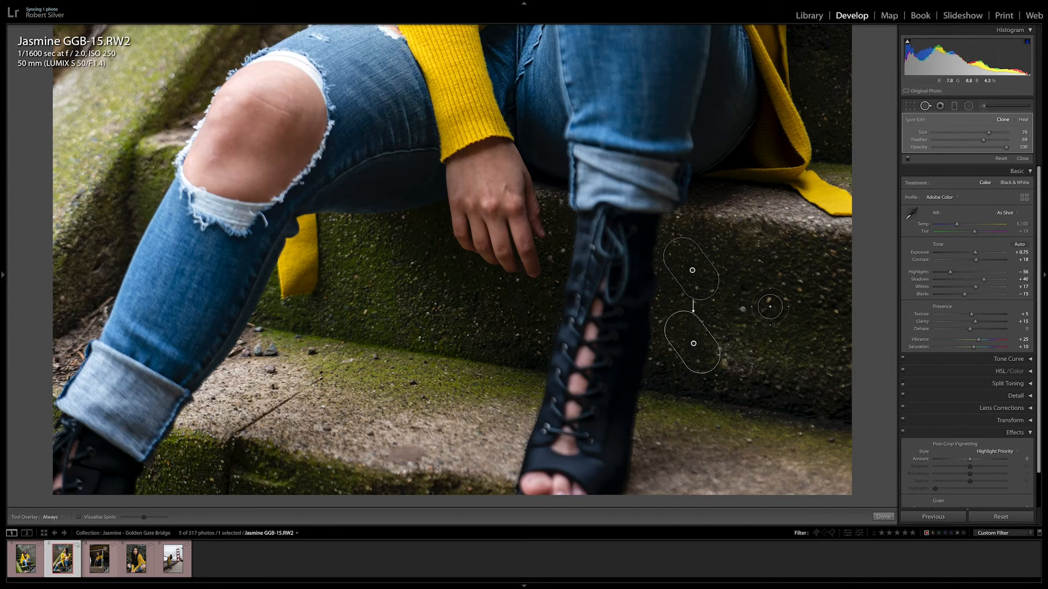
key(q)
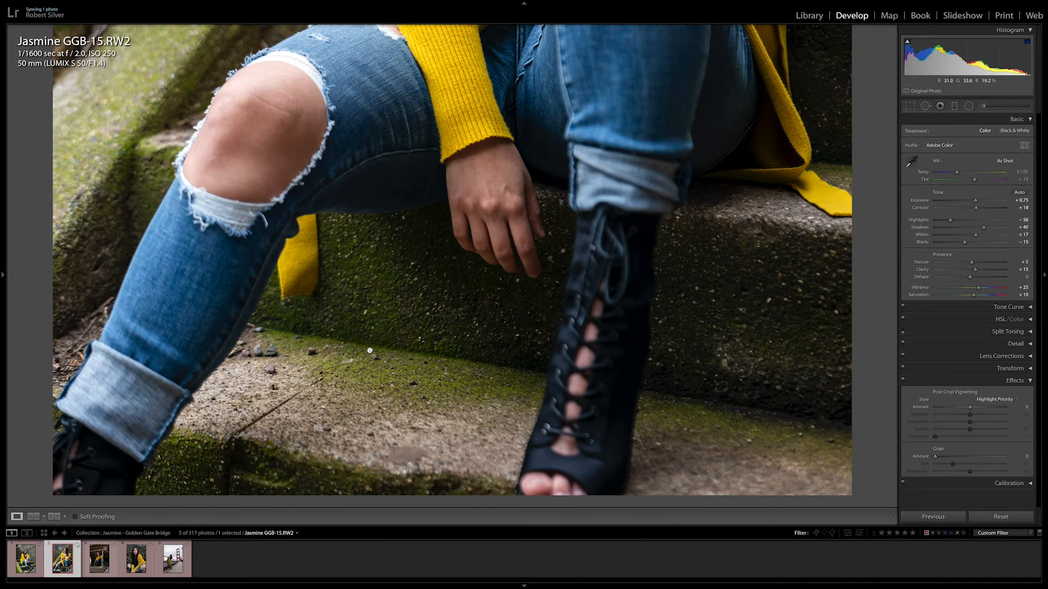
click(376, 349)
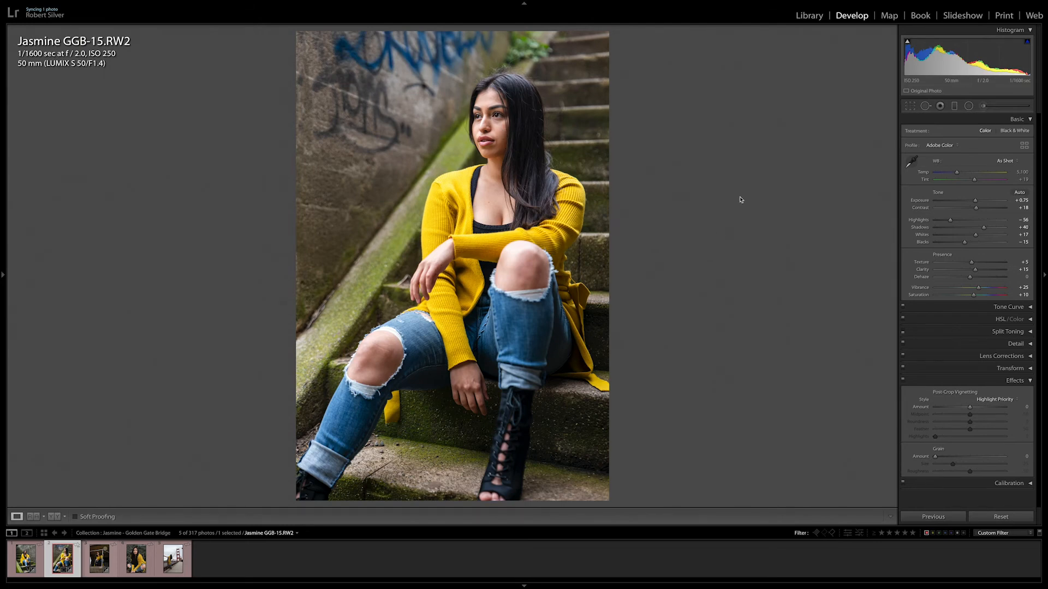
Lower the highlights to -83, comparing the portrait with its before version both before and after the change
key(backslash)
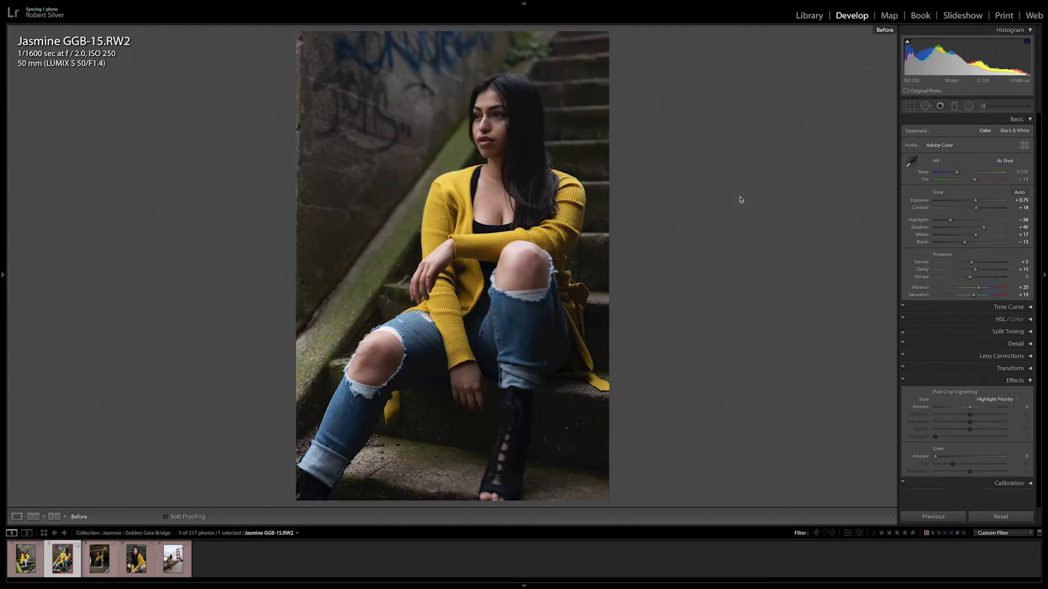
key(backslash)
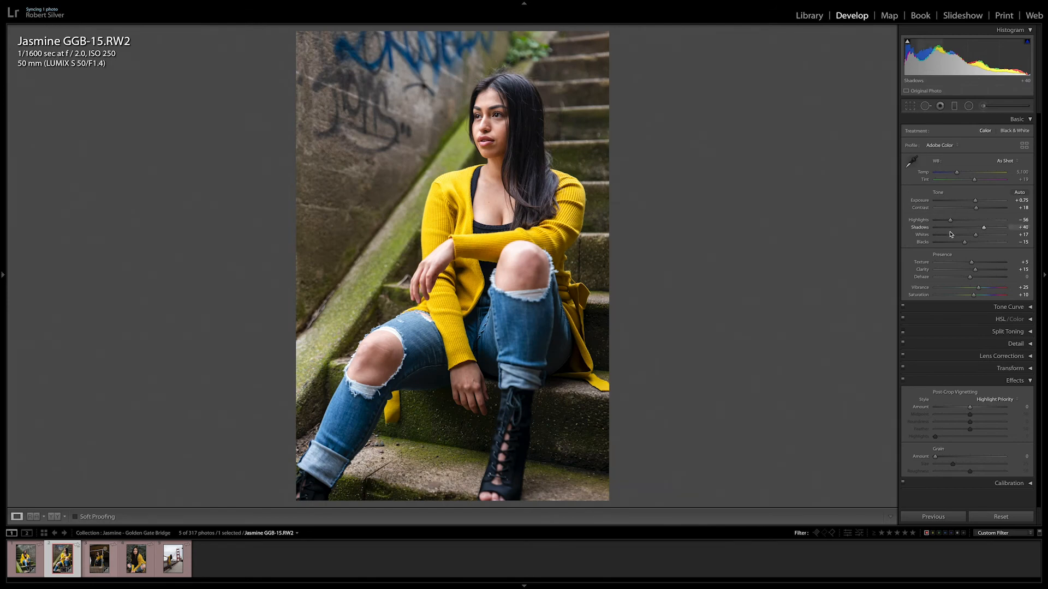
drag(949, 221, 941, 224)
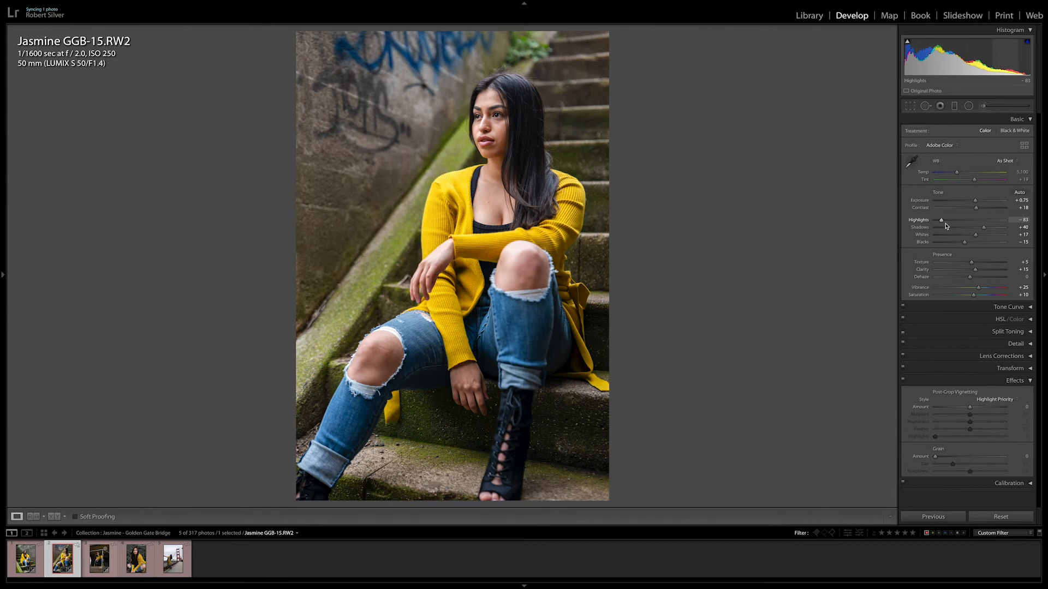
key(backslash)
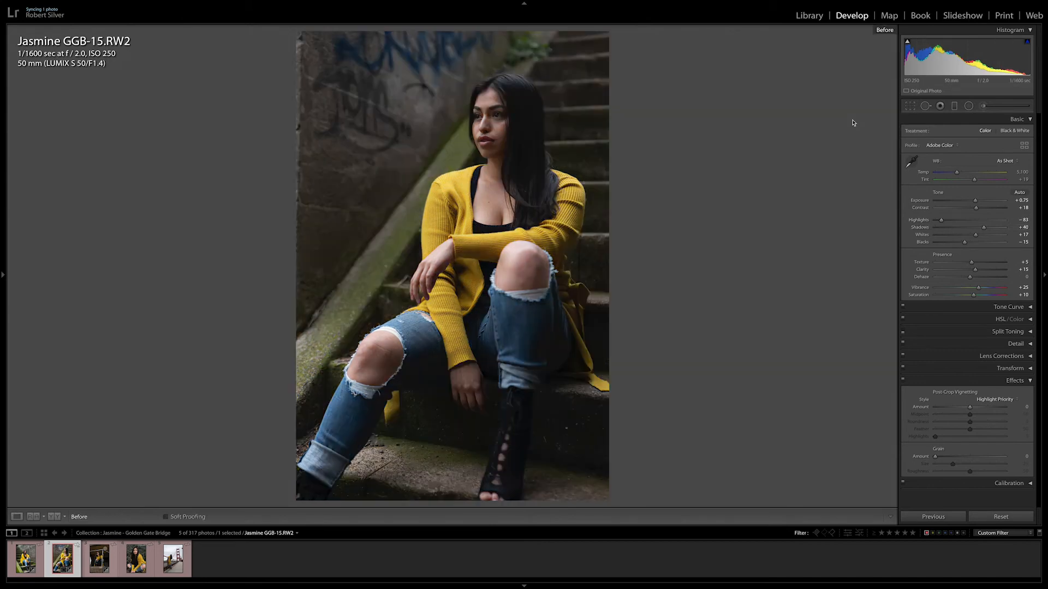
key(backslash)
key(backslash)
key(backslash)
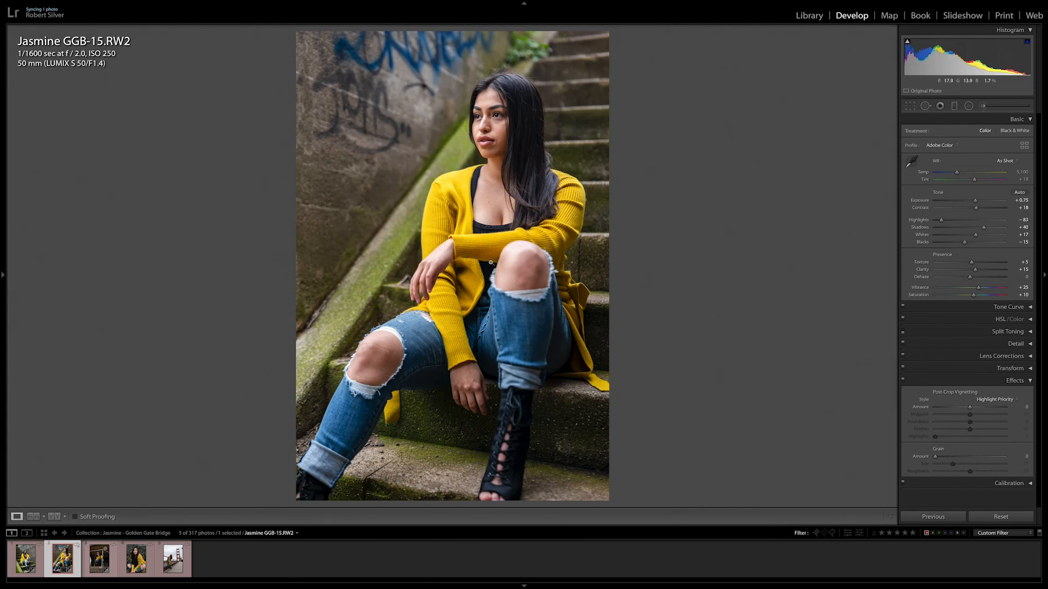
Set the post-crop vignetting amount to -6 and briefly check the first photo in the set before returning
mouse_move(971, 408)
mouse_down()
mouse_move(948, 410)
mouse_move(962, 413)
mouse_up()
click(1021, 407)
key(BackSpace)
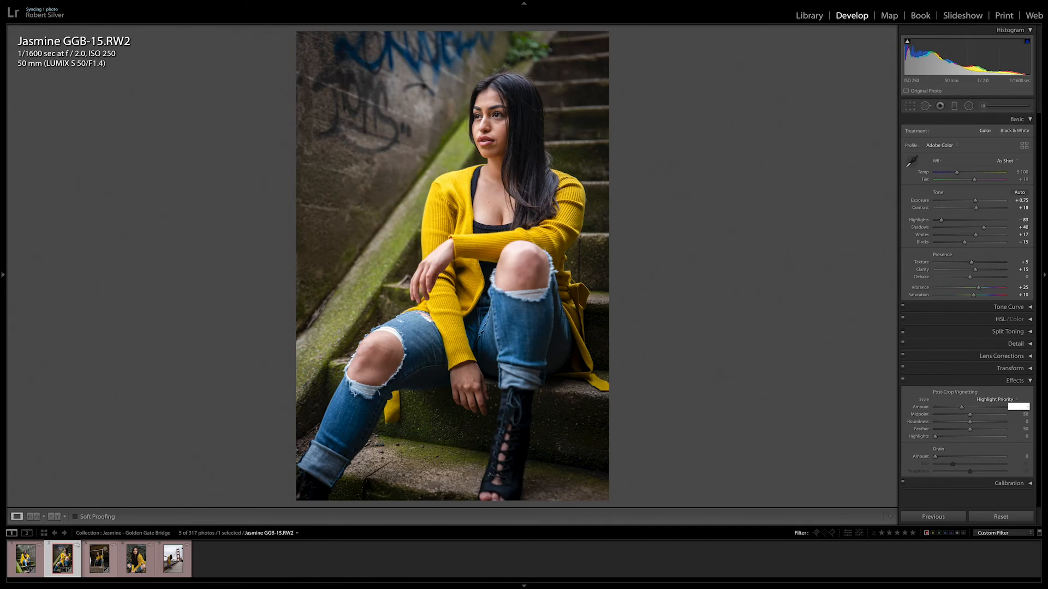
key(Return)
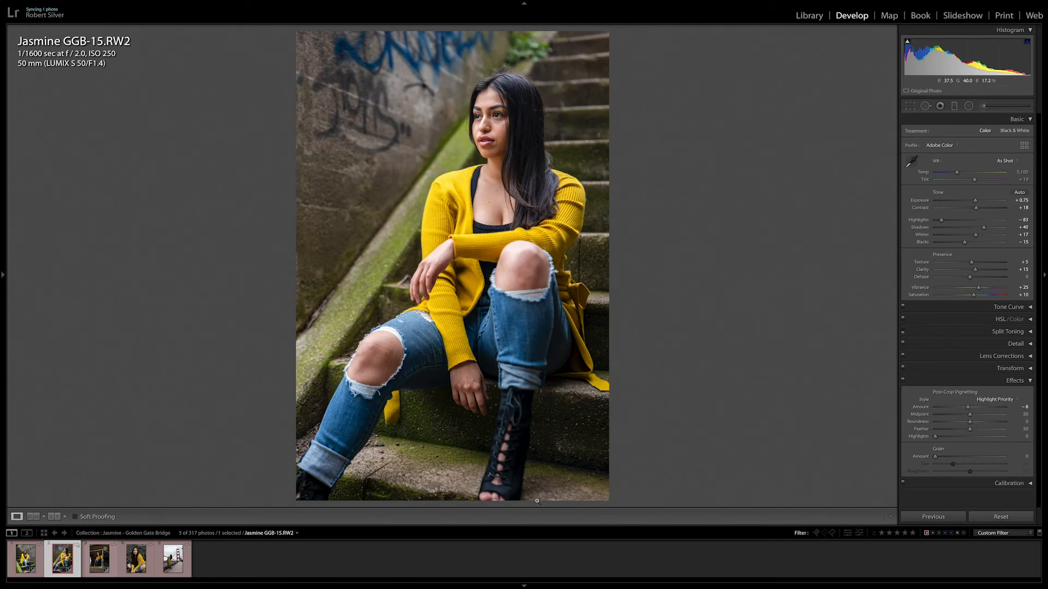
click(39, 560)
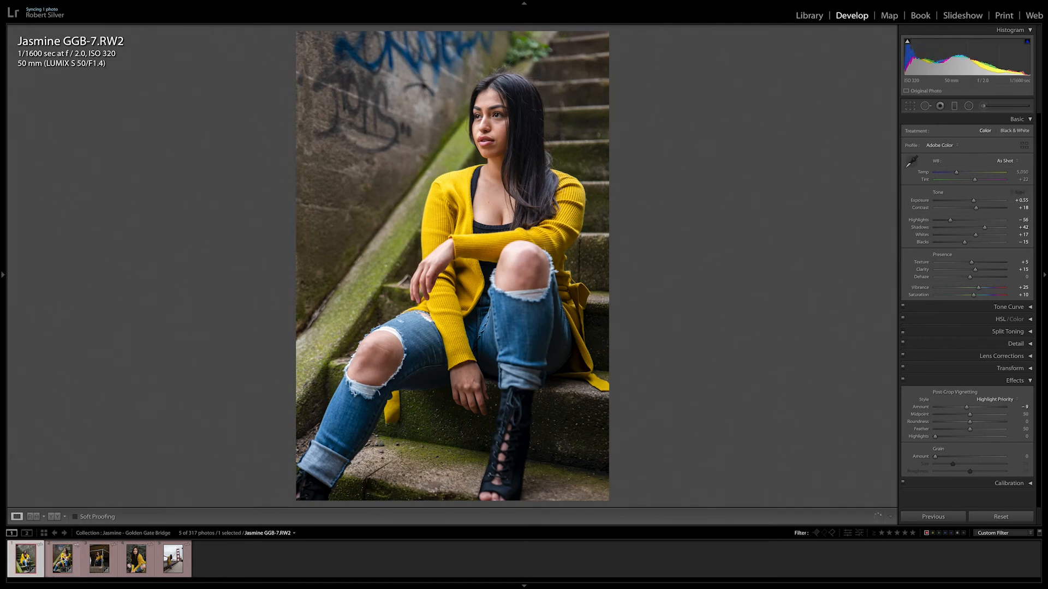
click(75, 575)
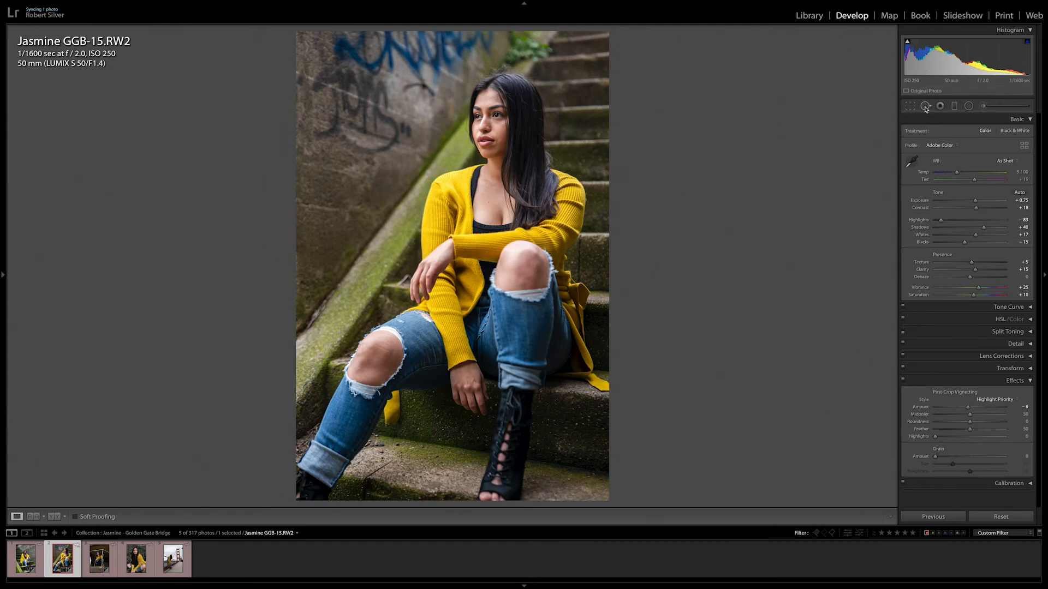
Add a non-inverted radial filter centred on the woman with Dehaze 25 and feather 50, with its mask overlay displayed
click(969, 105)
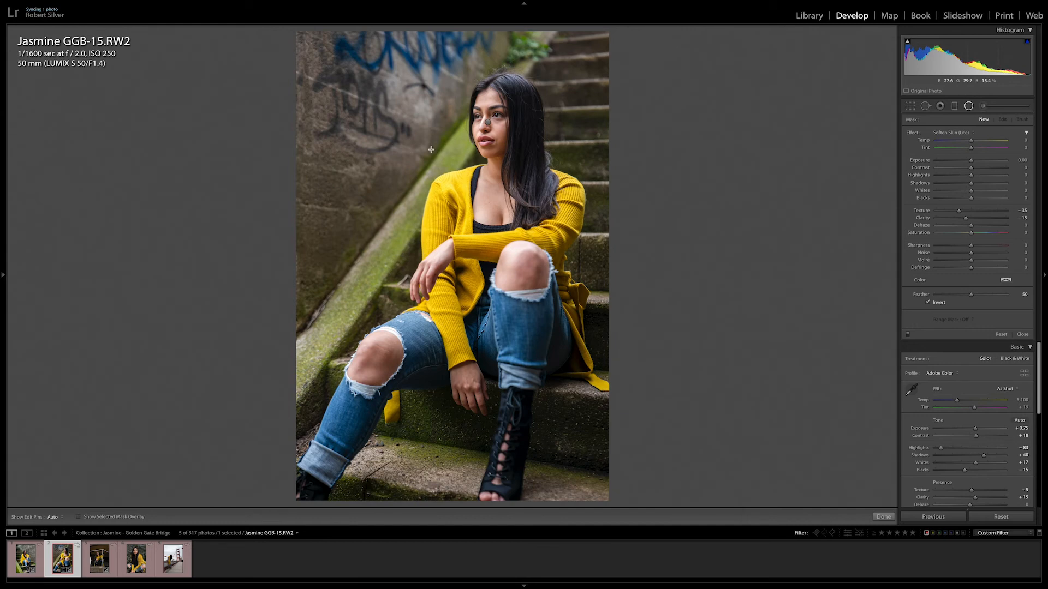
drag(424, 146, 545, 335)
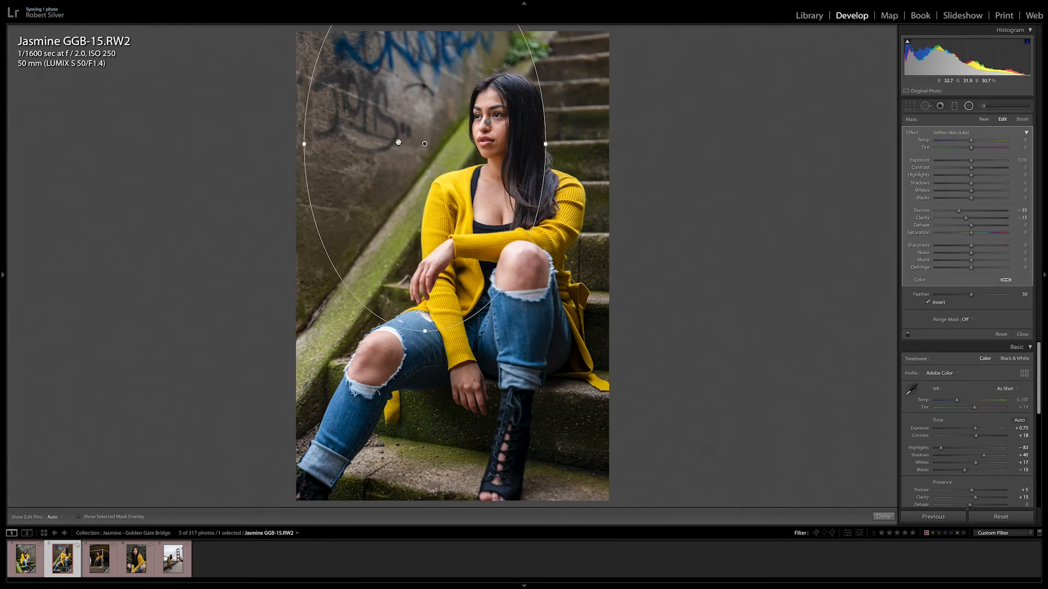
drag(423, 144, 492, 242)
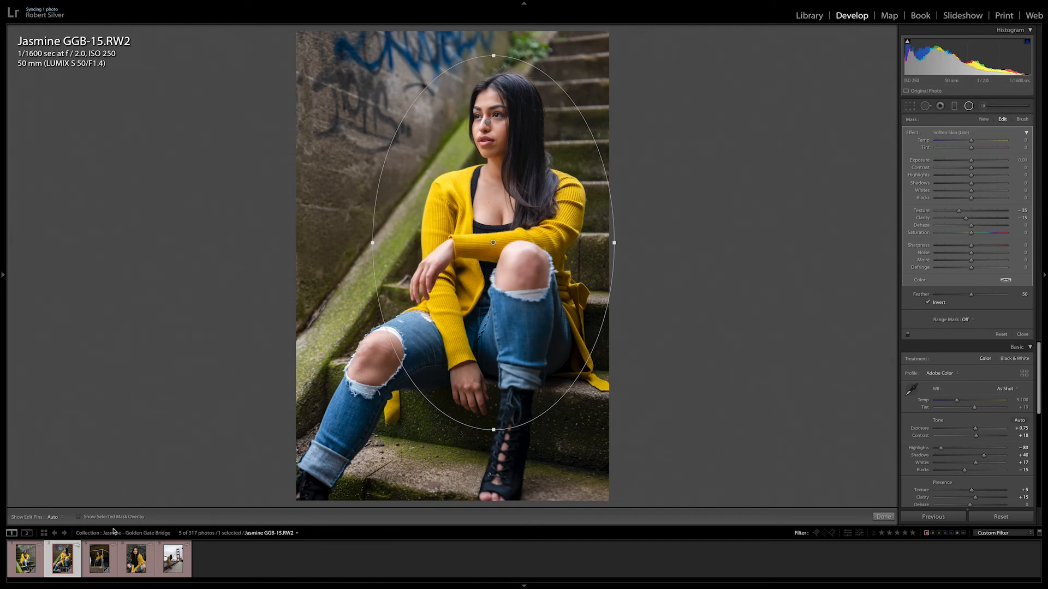
click(103, 517)
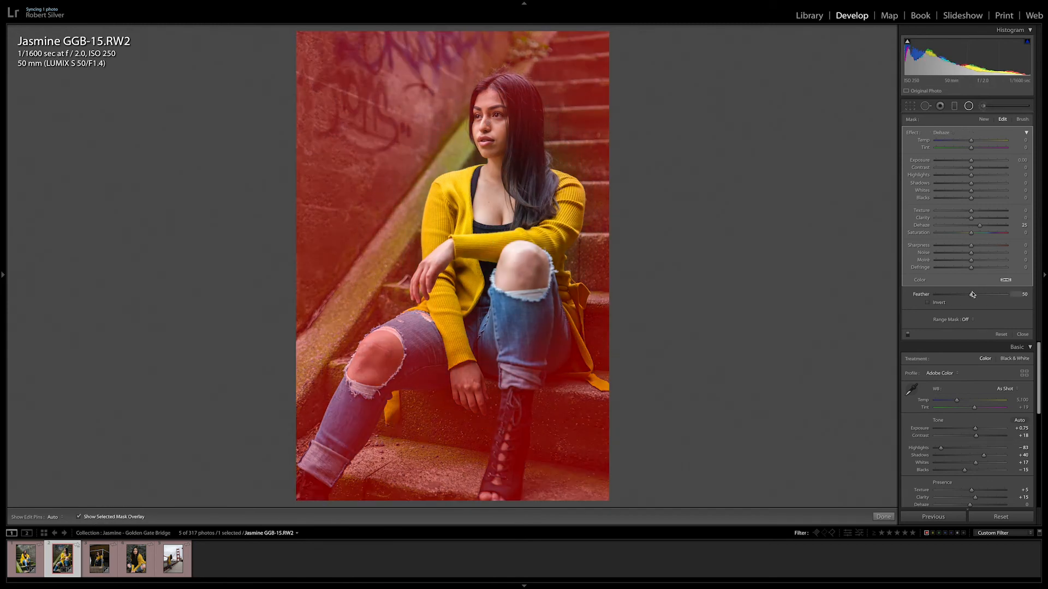
click(972, 295)
drag(981, 296, 971, 295)
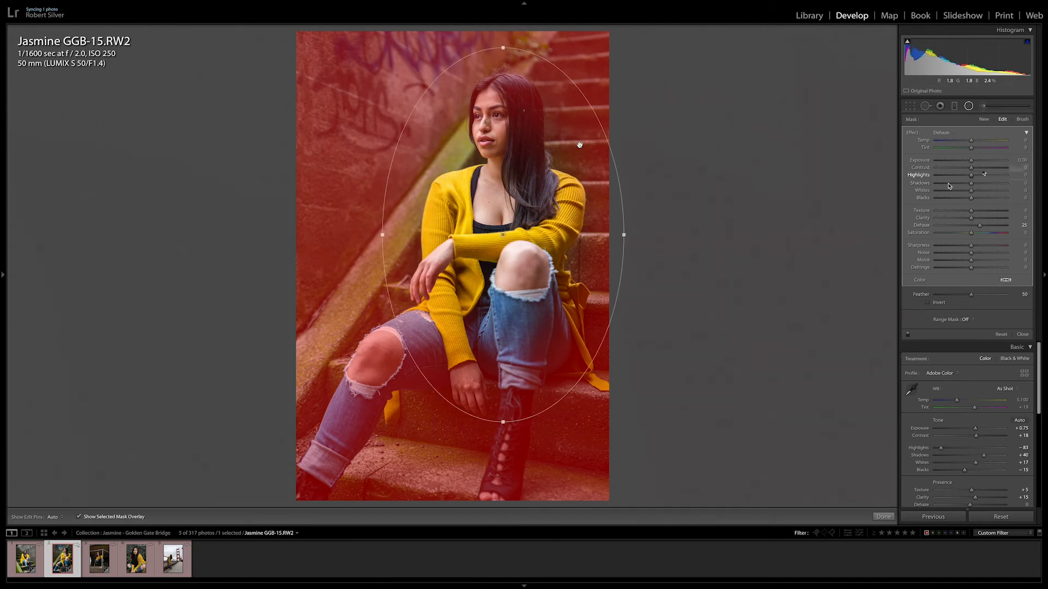
Enlarge and tilt the radial filter so its ellipse encloses the seated woman and both knees, and reduce its feather strongly
drag(501, 49, 503, 36)
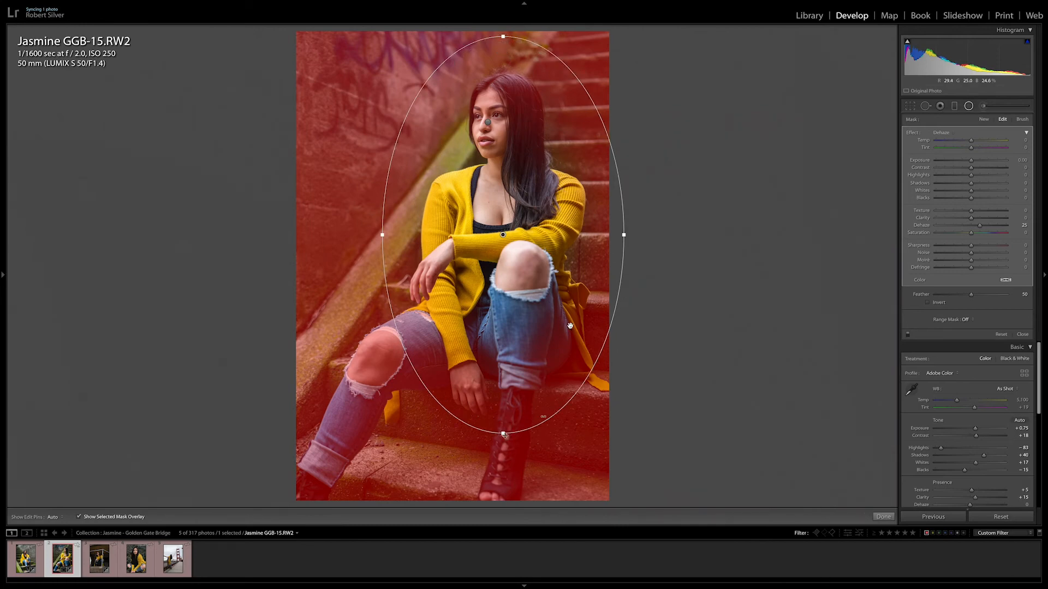
drag(504, 431, 502, 467)
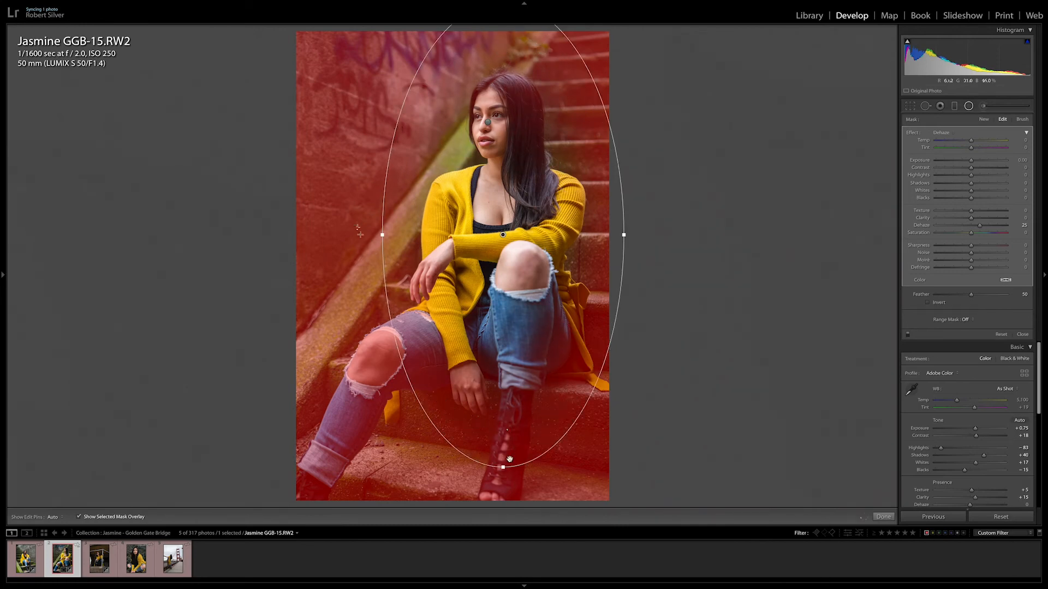
drag(382, 235, 354, 251)
mouse_move(465, 185)
mouse_down()
mouse_move(472, 224)
mouse_move(459, 186)
mouse_move(462, 229)
mouse_move(462, 176)
mouse_up()
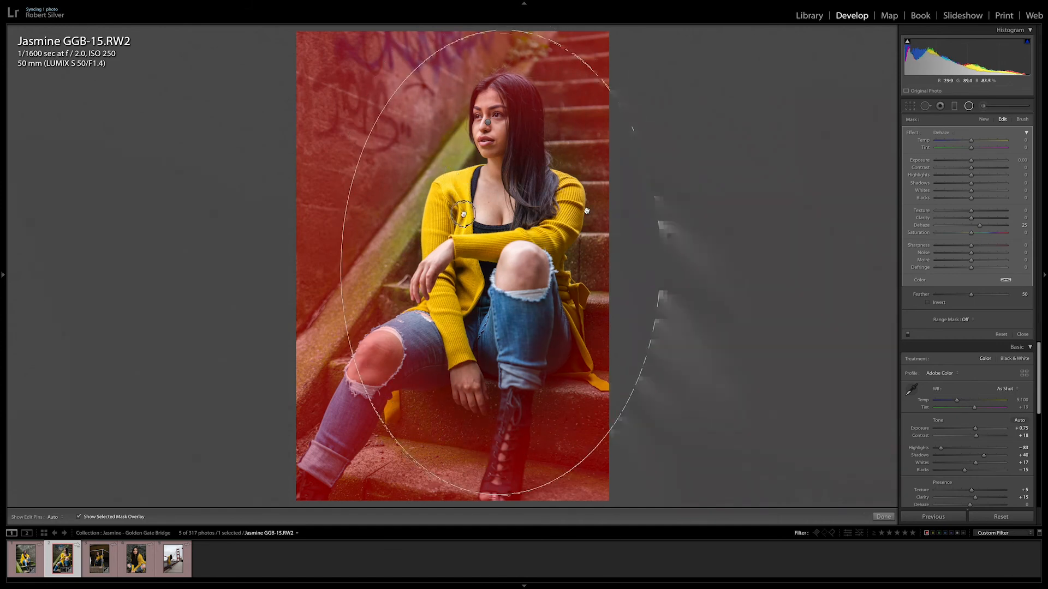
drag(978, 298, 947, 296)
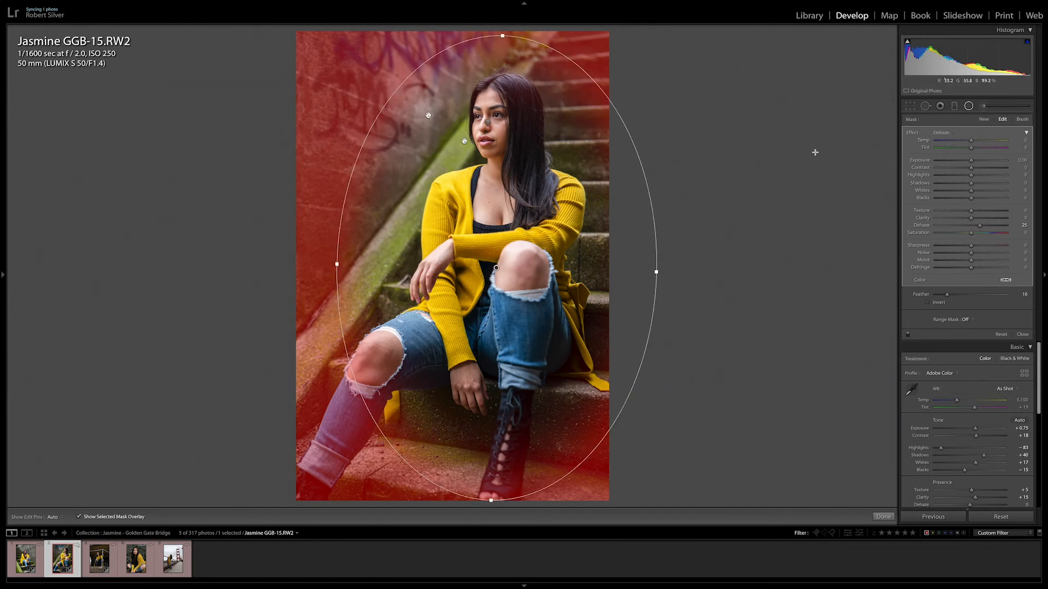
Brush the wall and stairs around the woman into the radial filter's mask using brush size 9.9
click(1022, 119)
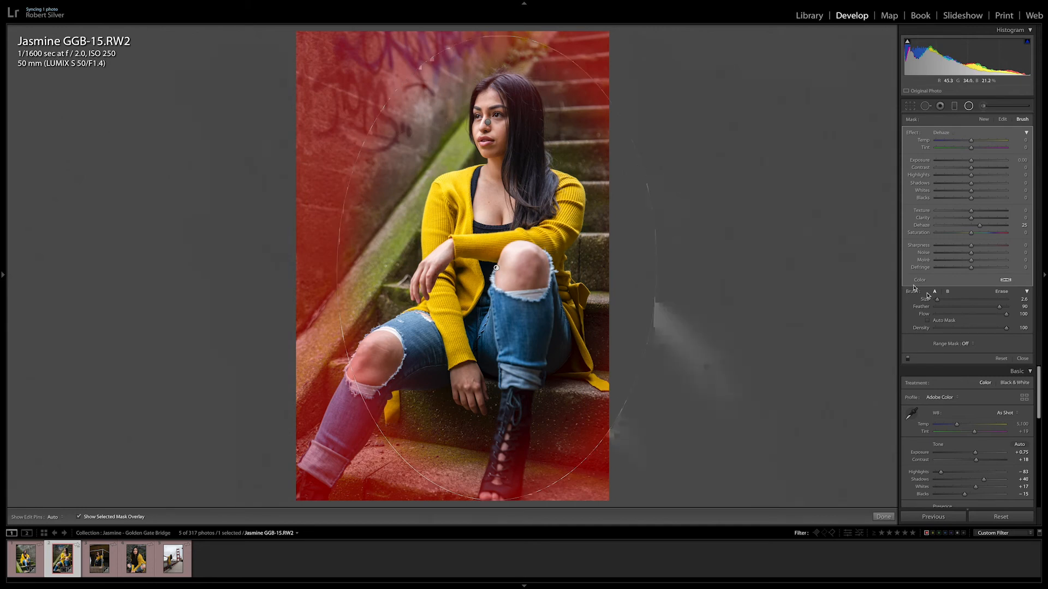
drag(946, 303, 942, 302)
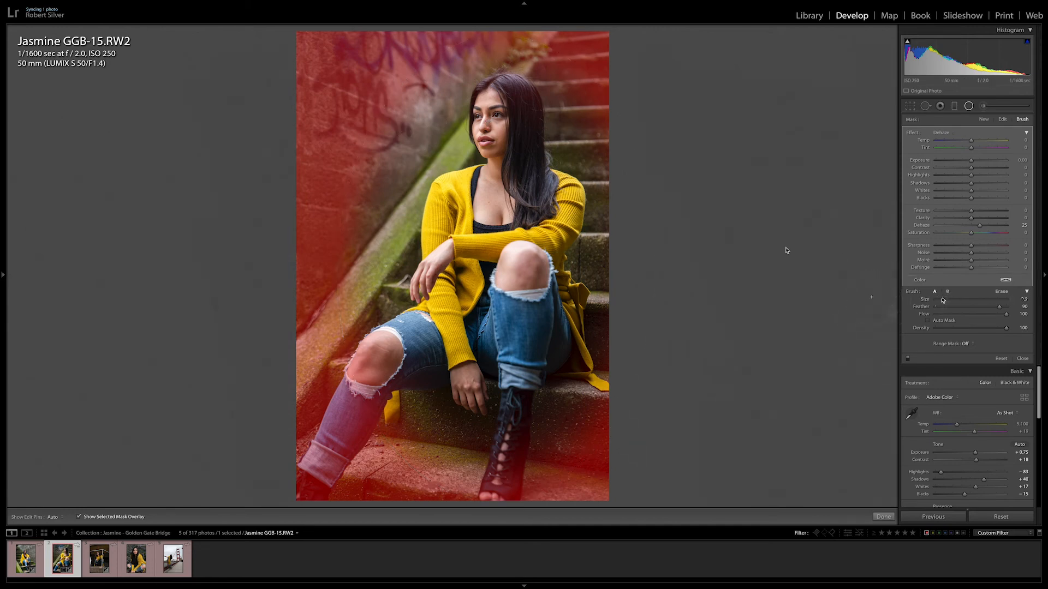
key(h)
mouse_move(417, 142)
mouse_down()
mouse_move(431, 185)
mouse_move(385, 240)
mouse_move(404, 262)
mouse_move(369, 299)
mouse_move(381, 324)
mouse_up()
mouse_move(510, 418)
mouse_down()
mouse_move(456, 441)
mouse_move(444, 423)
mouse_move(412, 419)
mouse_move(450, 440)
mouse_up()
mouse_move(576, 431)
mouse_down()
mouse_move(568, 409)
mouse_move(562, 423)
mouse_up()
mouse_move(599, 254)
mouse_down()
mouse_move(601, 171)
mouse_move(563, 119)
mouse_move(545, 65)
mouse_move(478, 49)
mouse_move(393, 85)
mouse_up()
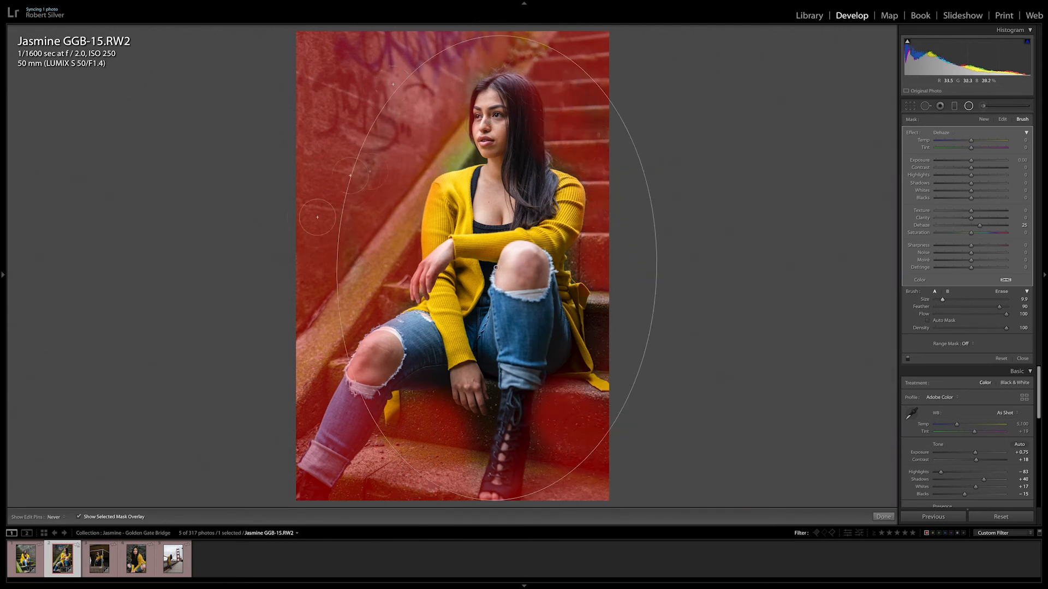
Refine the brushed mask close to the woman's shoulder and hair and over the steps around the laced boot
key(alt)
key(alt)
mouse_move(454, 249)
mouse_down()
mouse_move(429, 274)
mouse_move(437, 200)
mouse_move(489, 149)
mouse_move(494, 120)
mouse_move(519, 105)
mouse_move(480, 95)
mouse_move(469, 110)
mouse_move(478, 77)
mouse_move(507, 140)
mouse_move(455, 150)
mouse_move(449, 162)
mouse_up()
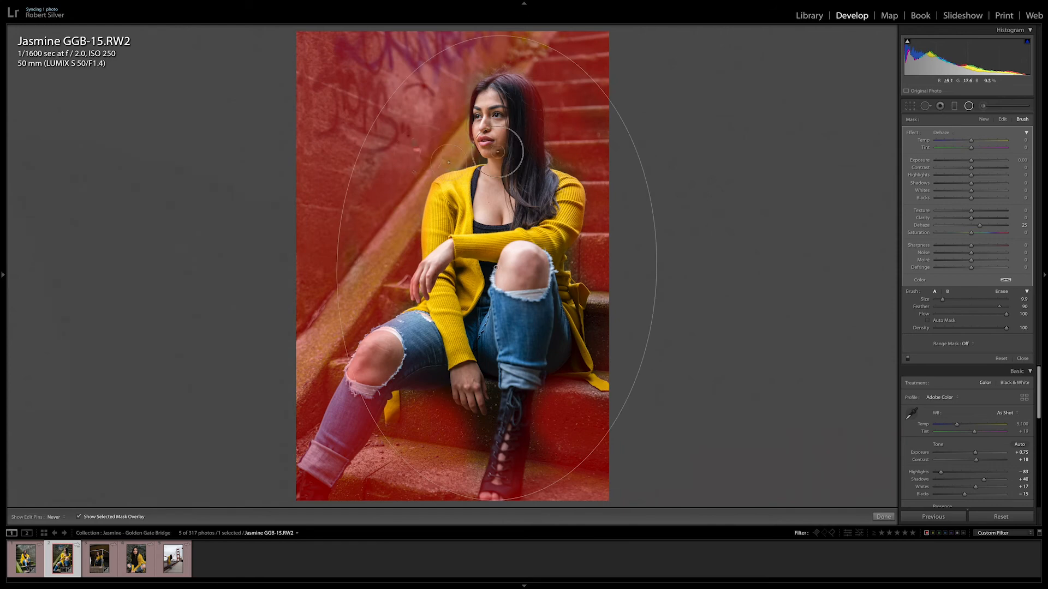
mouse_move(558, 194)
mouse_down()
mouse_move(568, 228)
mouse_move(523, 243)
mouse_move(509, 265)
mouse_move(533, 266)
mouse_up()
mouse_move(565, 314)
mouse_down()
mouse_move(494, 496)
mouse_move(501, 459)
mouse_move(371, 476)
mouse_move(436, 445)
mouse_up()
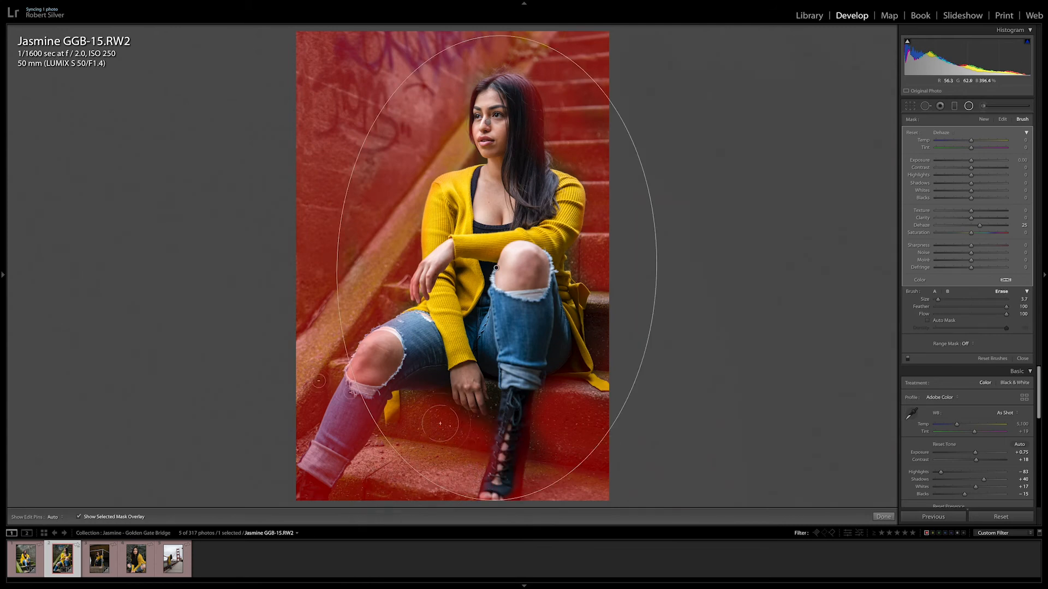
Erase the radial filter's mask from the woman's outstretched lower leg and boot with an erase brush of size 5.7
drag(355, 390, 356, 389)
key(k)
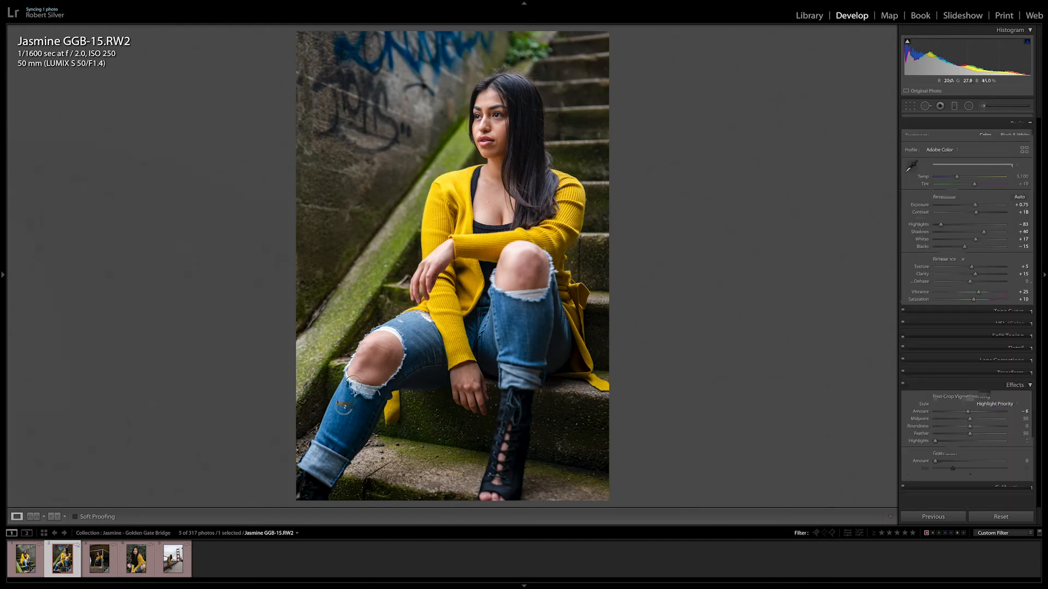
click(969, 106)
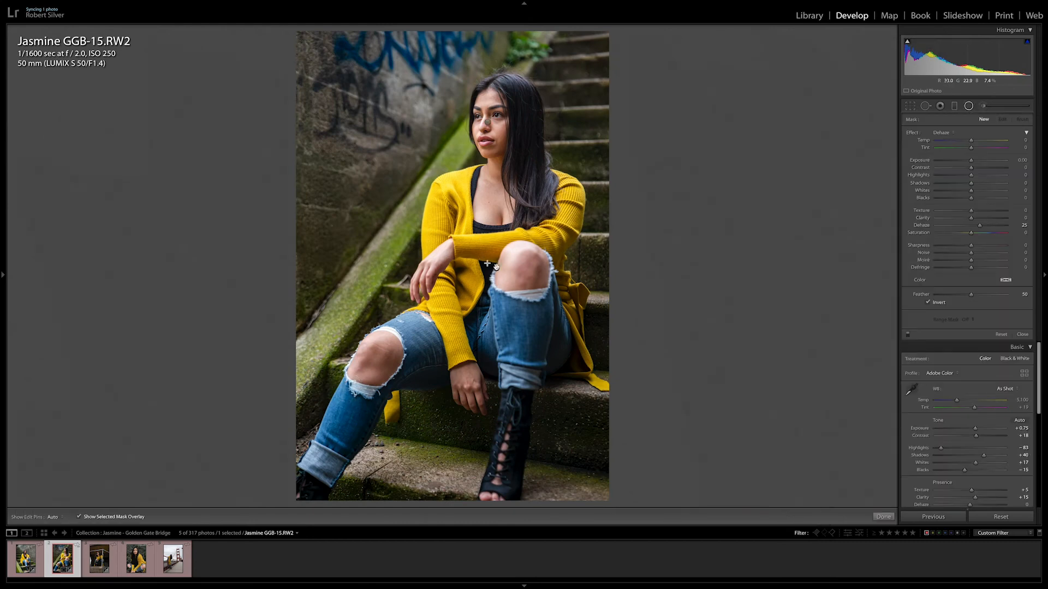
drag(497, 266, 655, 498)
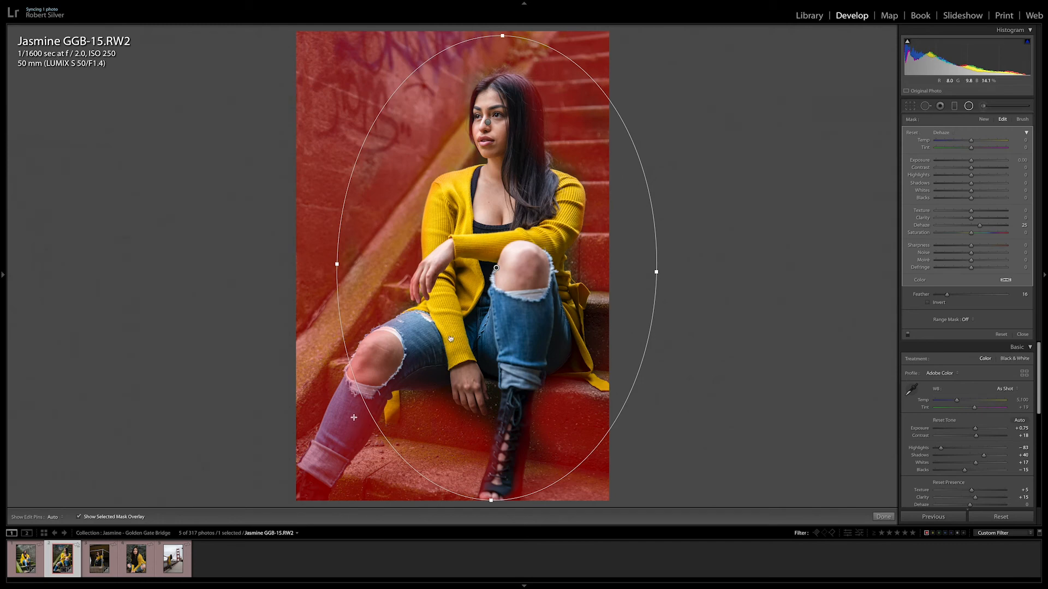
click(1021, 119)
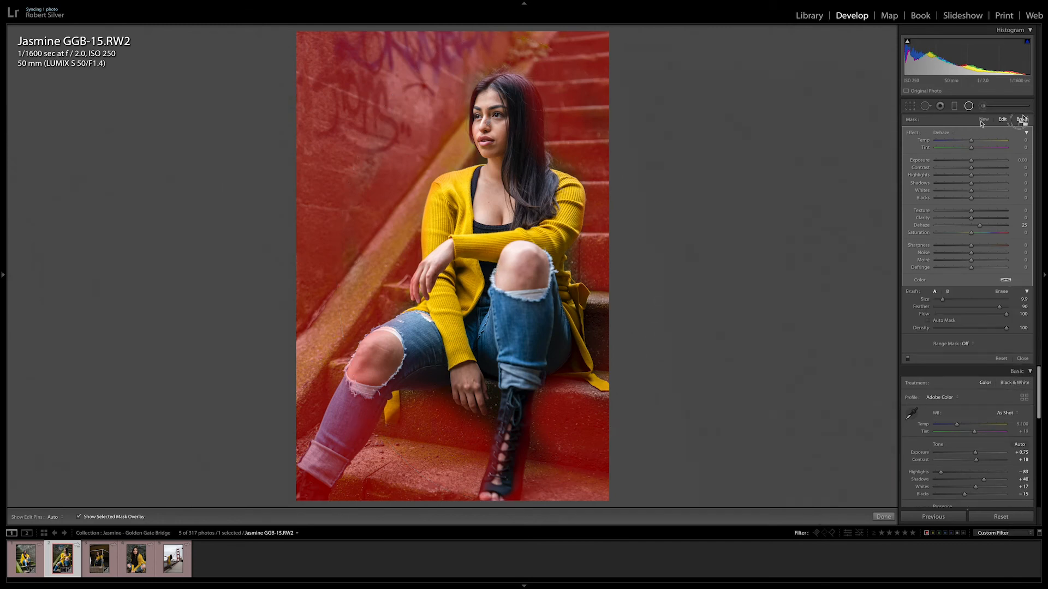
key(alt)
mouse_move(363, 389)
mouse_down()
mouse_move(337, 415)
mouse_move(339, 389)
mouse_move(339, 427)
mouse_move(317, 458)
mouse_move(323, 447)
mouse_move(330, 459)
mouse_move(299, 493)
mouse_move(341, 417)
mouse_move(371, 405)
mouse_move(351, 442)
mouse_move(335, 453)
mouse_move(393, 376)
mouse_up()
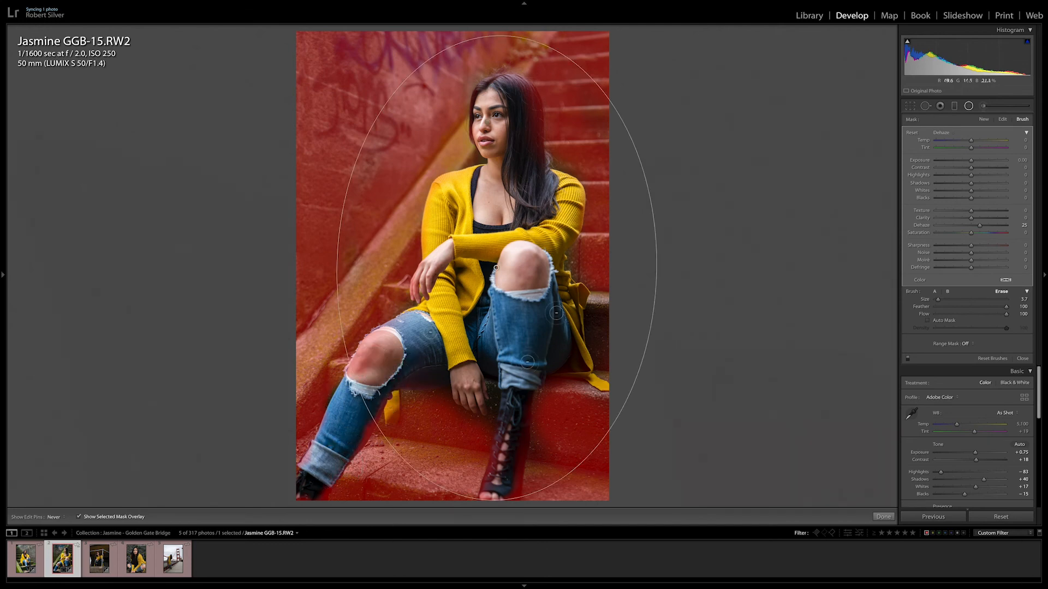
Check the mask with edit pins toggled, hide the mask overlay and close the radial filter
key(h)
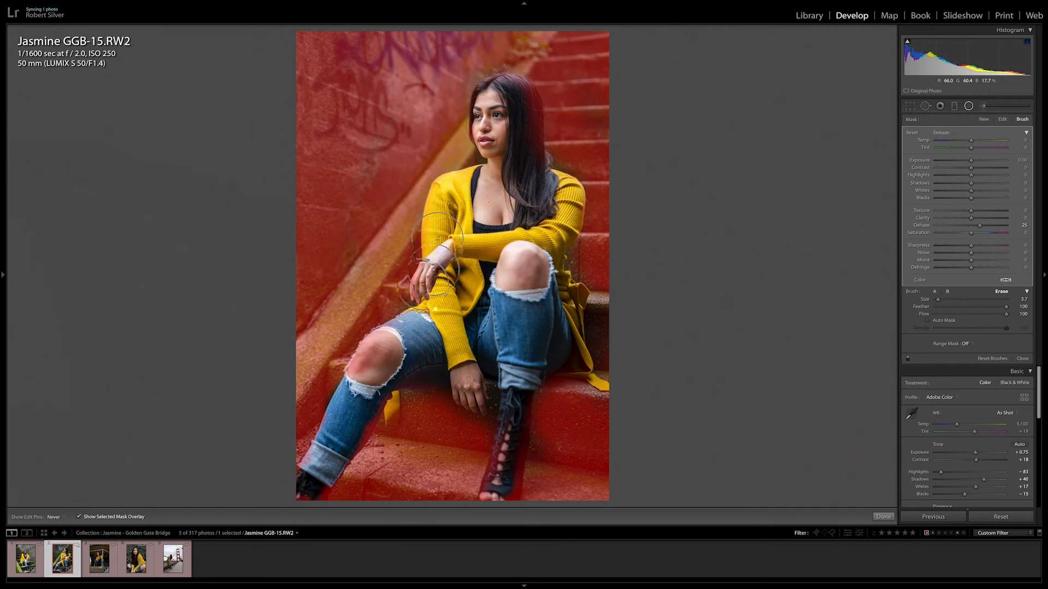
key(h)
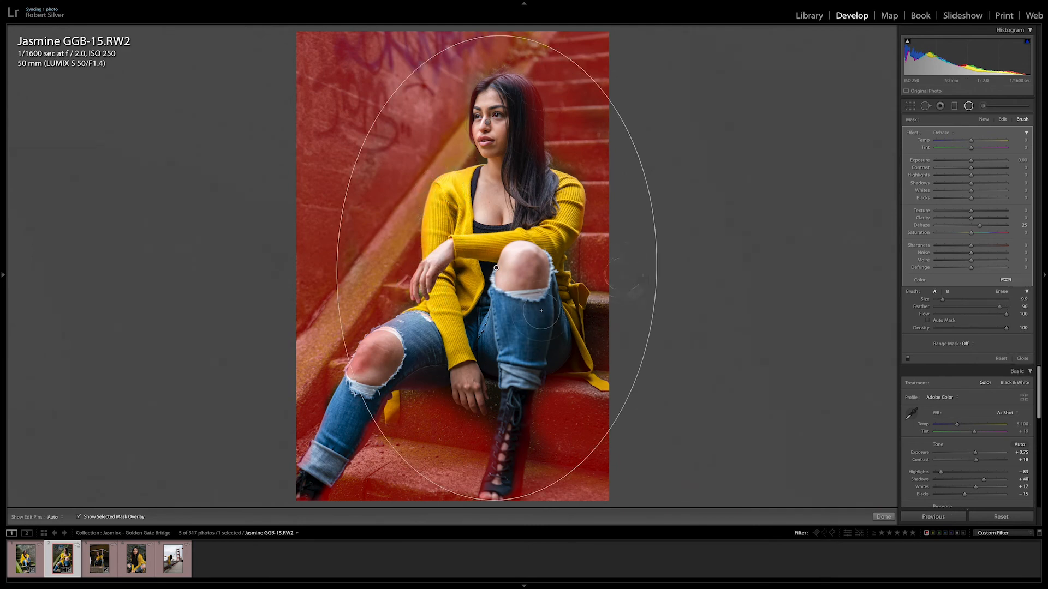
click(137, 517)
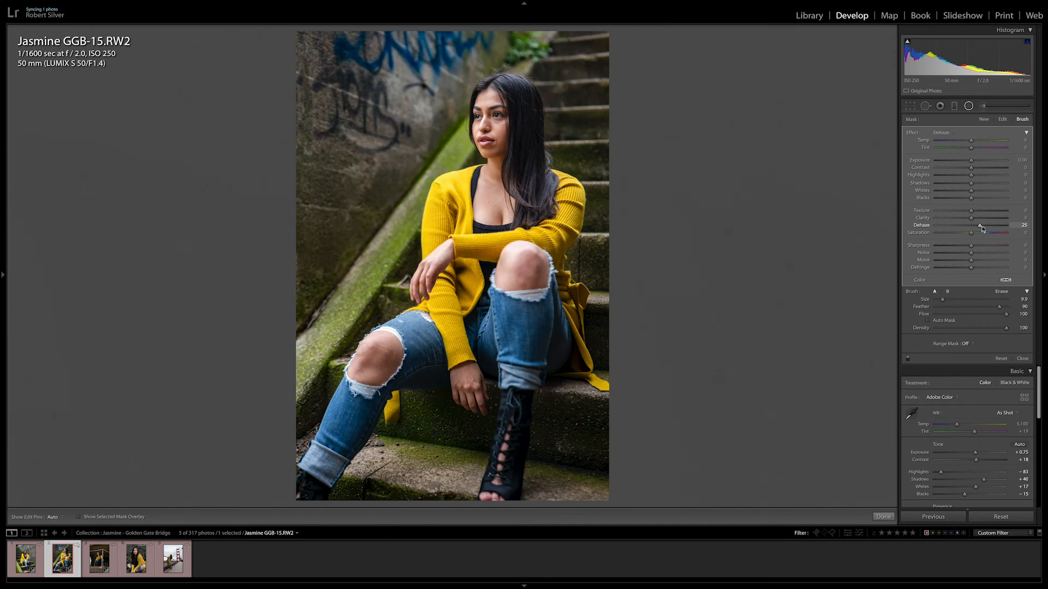
key(shift+m)
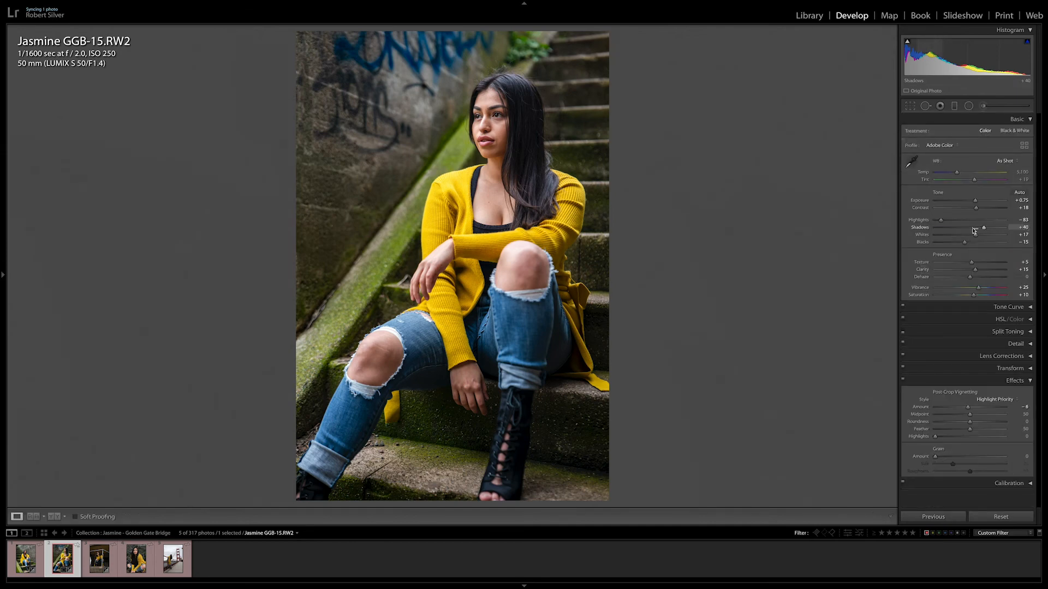
Lower the shadows to -9, comparing the portrait with its before version repeatedly
key(backslash)
click(969, 233)
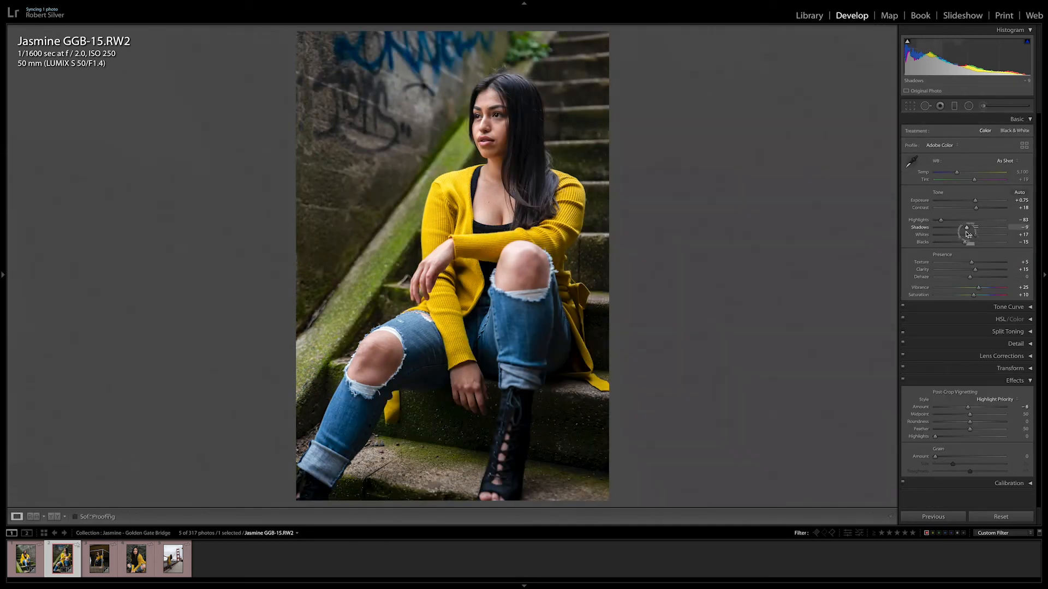
key(backslash)
key(backslash)
key(backslash)
key(backslash)
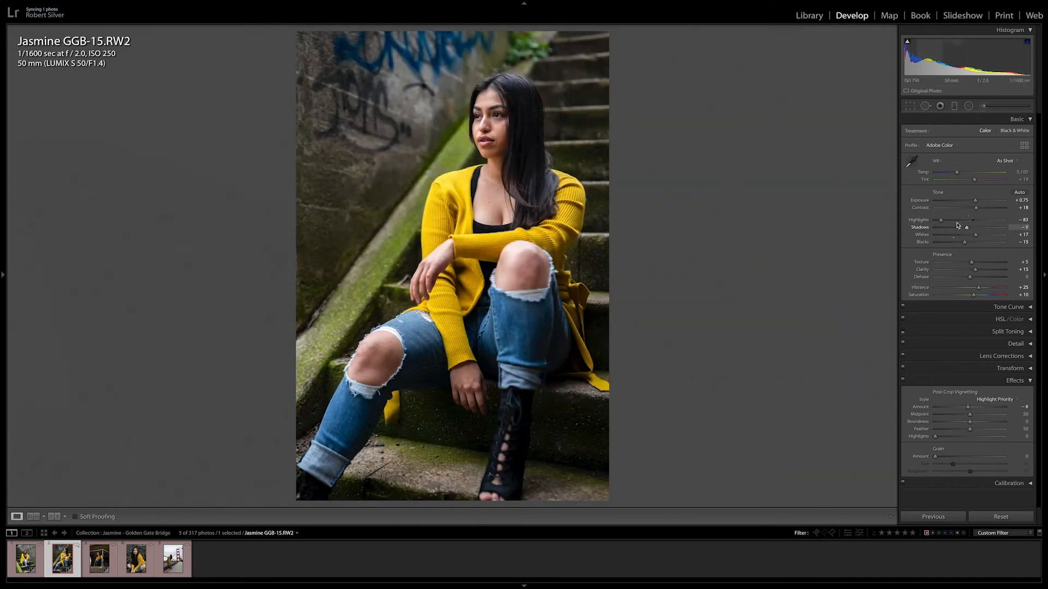
key(backslash)
key(backslash)
key(backslash)
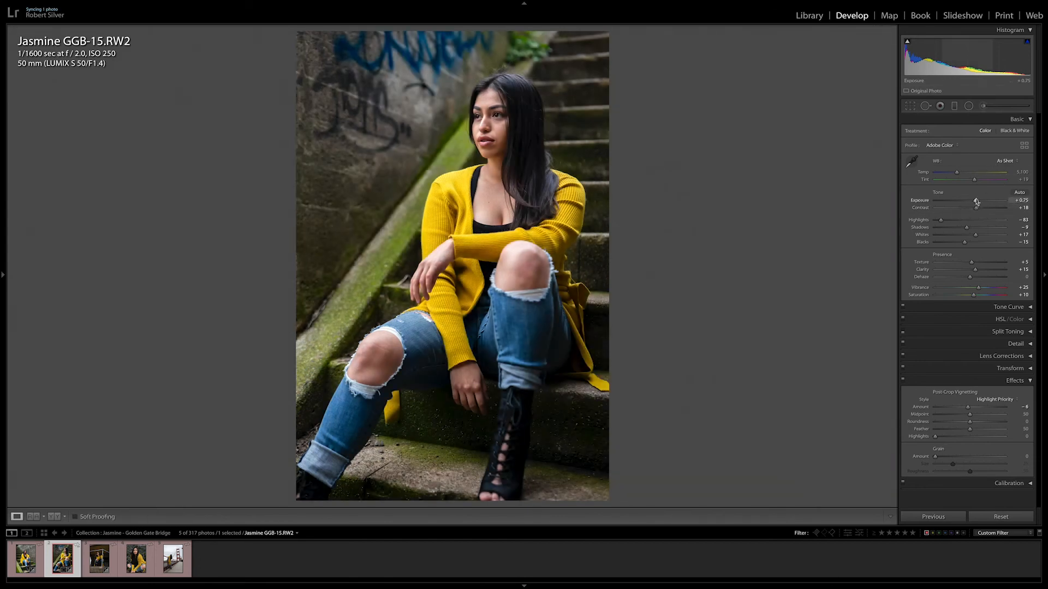
Set the exposure to +0.85 and compare the portrait with its before version
drag(976, 202, 975, 202)
click(1019, 201)
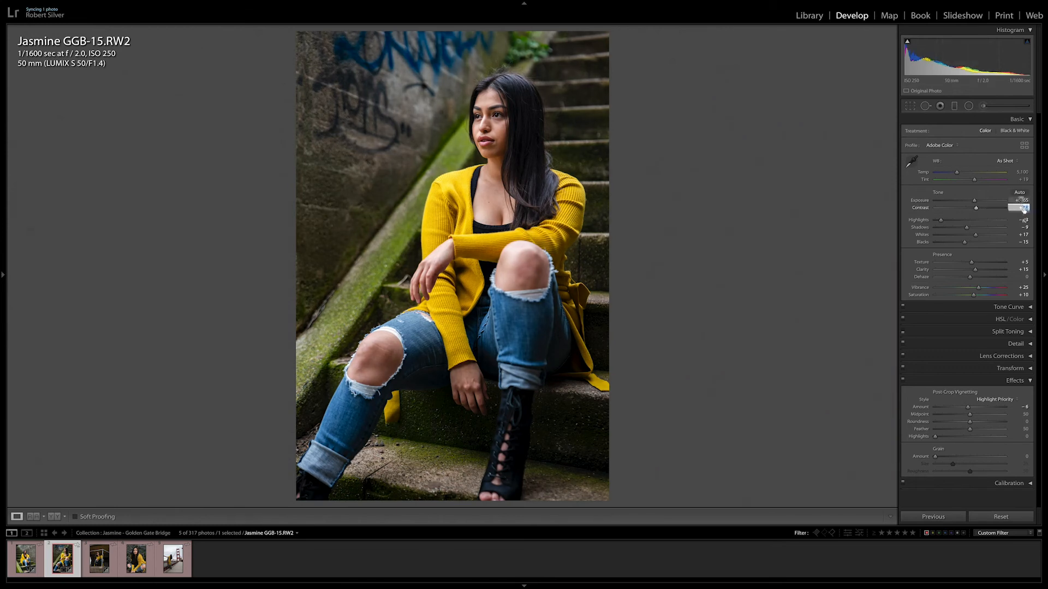
key(Up)
key(Up)
key(Return)
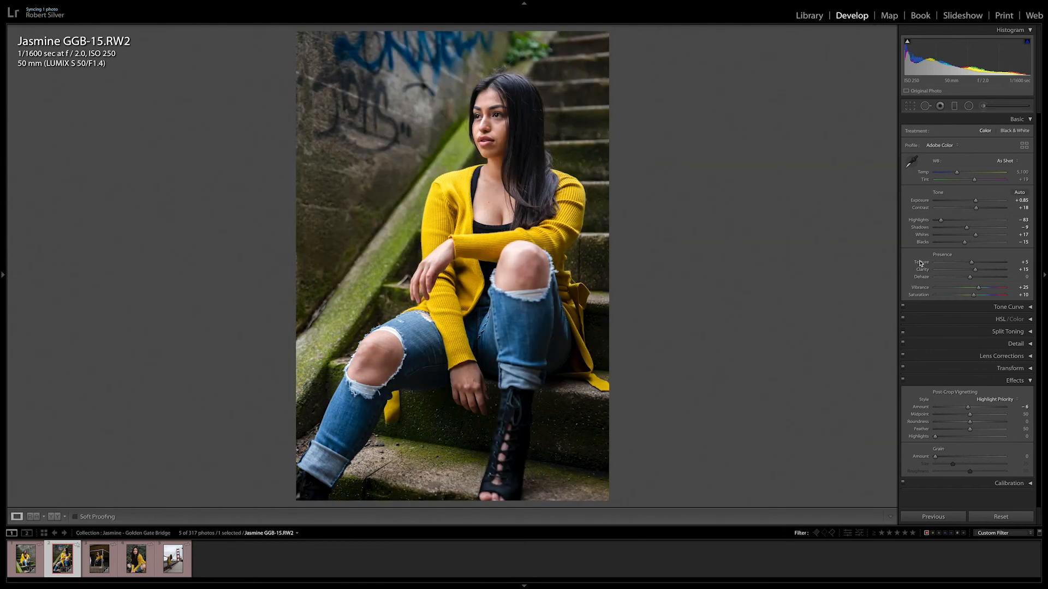
key(backslash)
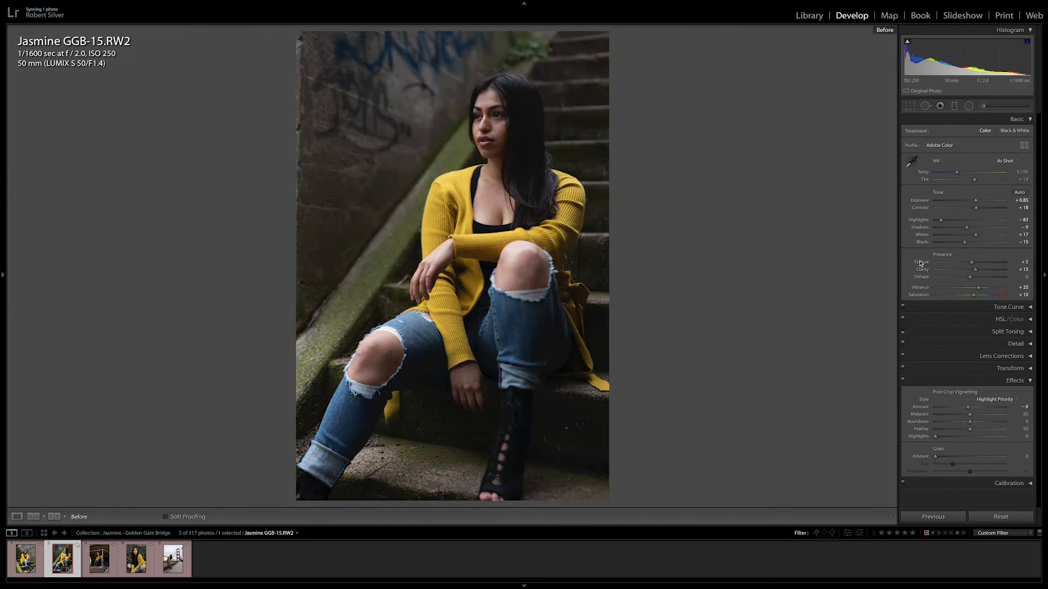
key(backslash)
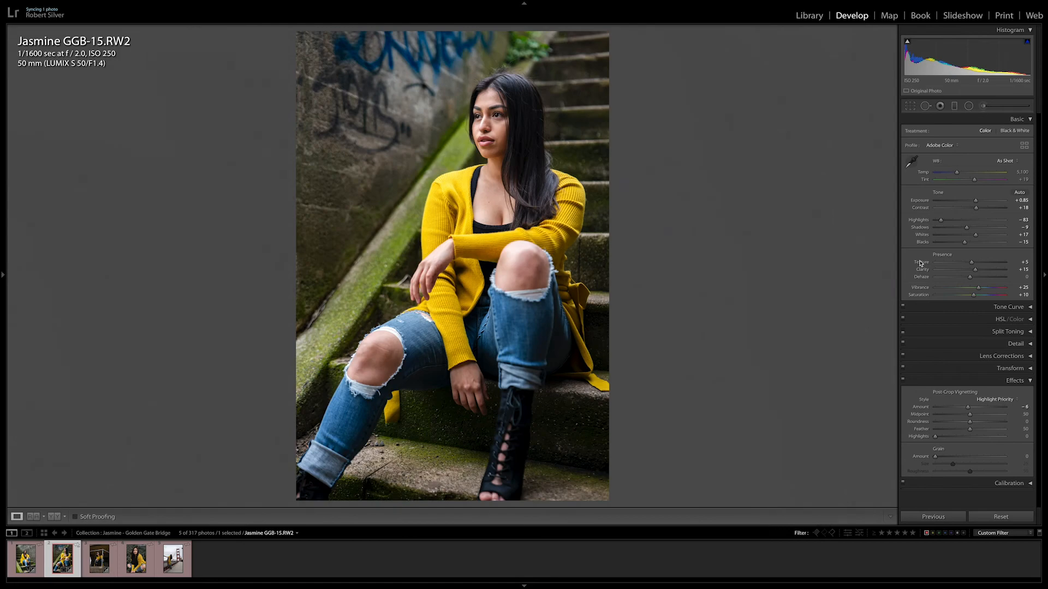
Add a Soften Skin (Lite) adjustment brush at size 5.9, placing its pin on the dark stairs beside the woman's face
click(493, 116)
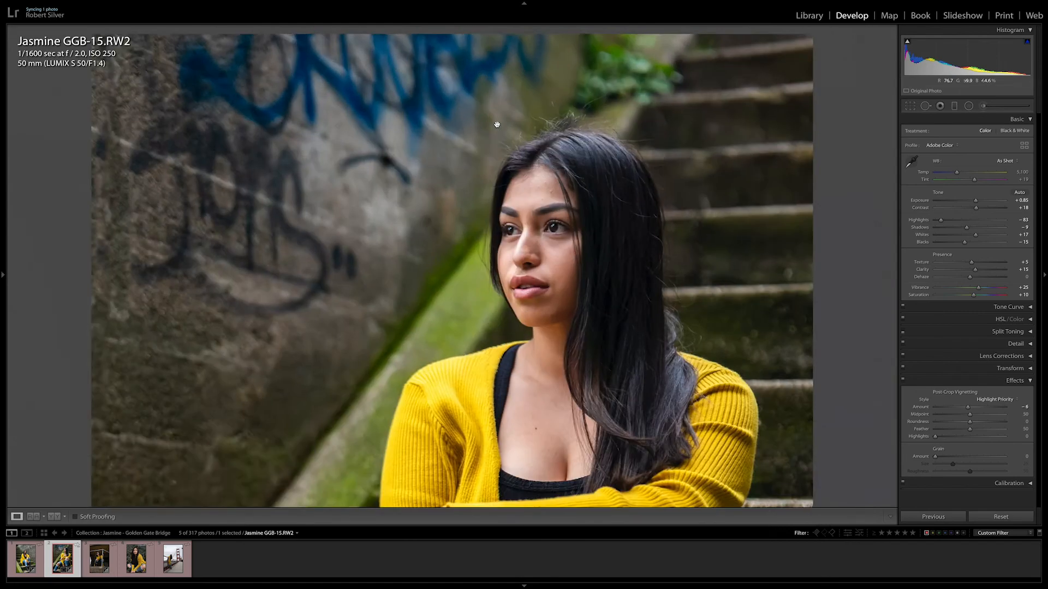
drag(592, 274, 795, 218)
key(k)
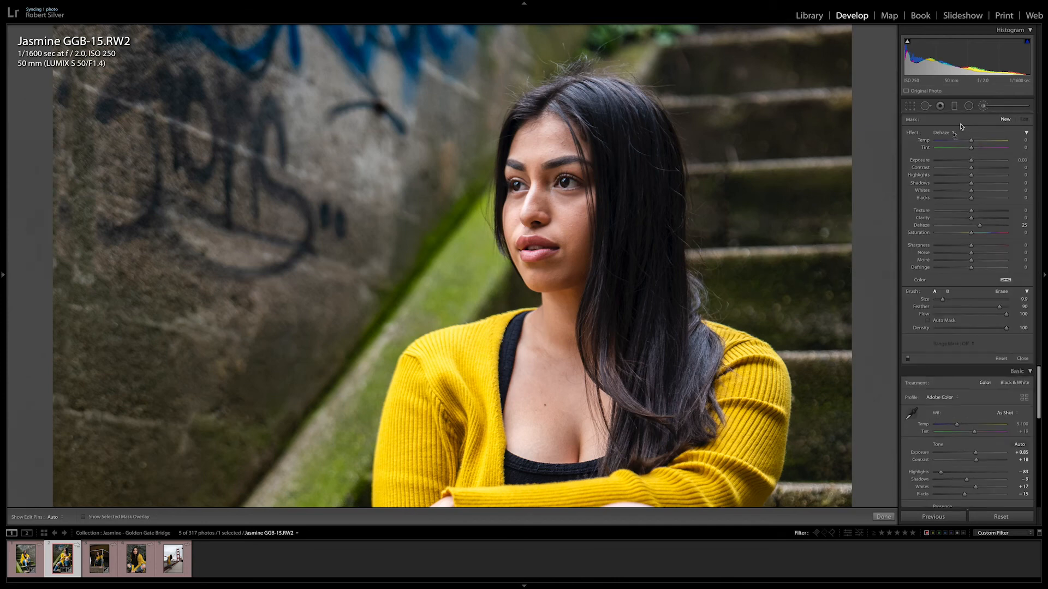
click(952, 133)
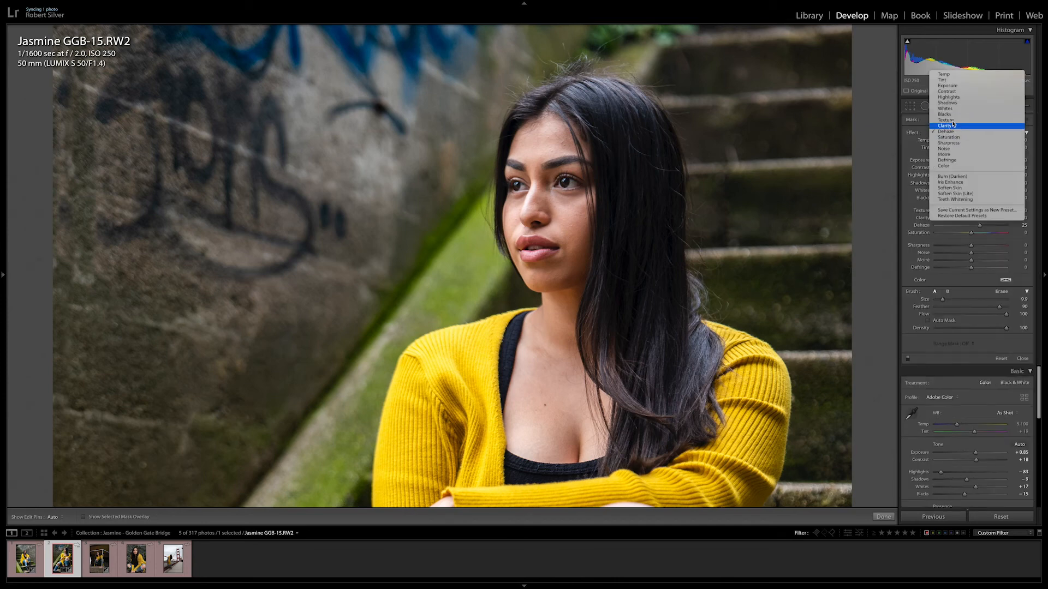
click(955, 194)
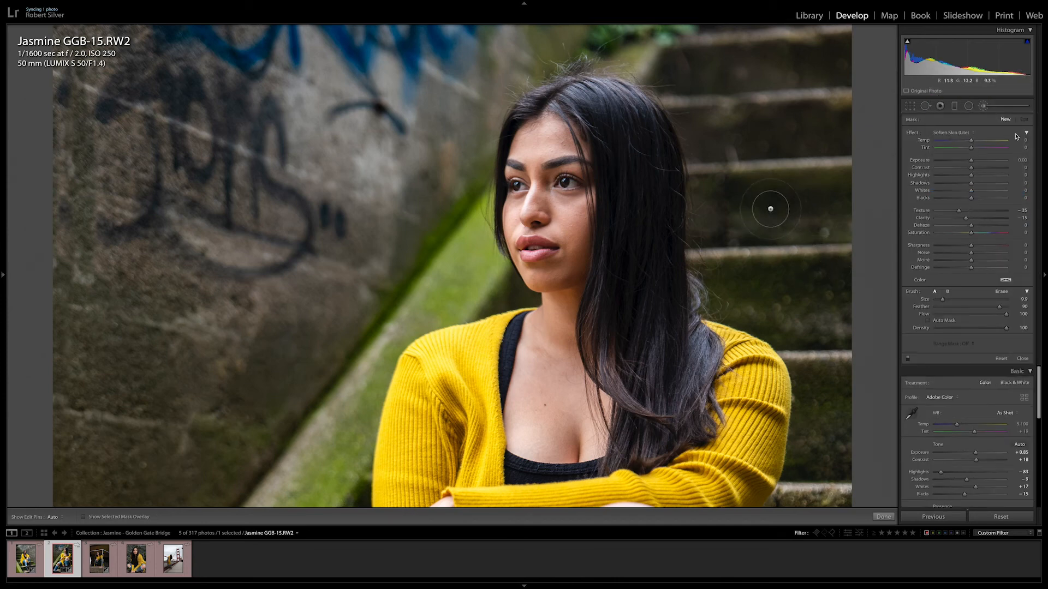
drag(944, 301, 940, 300)
click(801, 197)
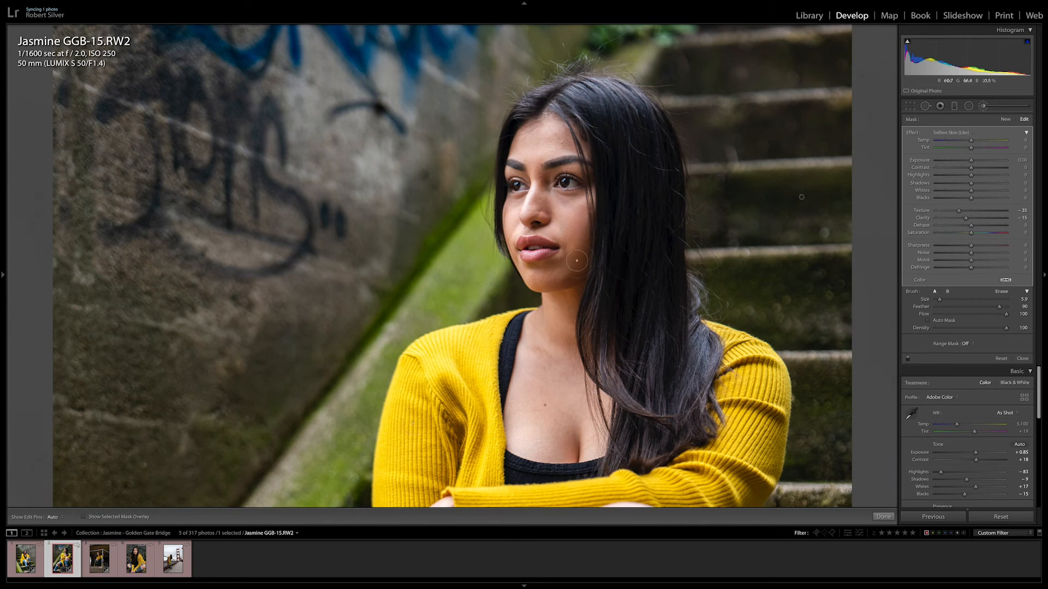
Display the mask overlay and paint the skin softening over the woman's near cheek and chin
click(135, 518)
key(h)
drag(557, 274, 536, 280)
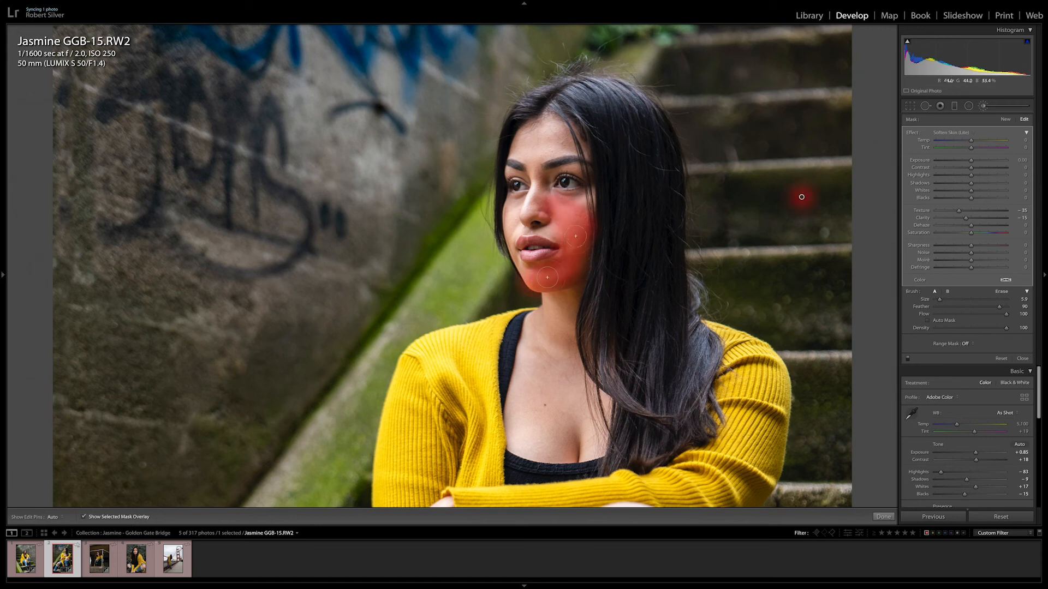
Erase the softening spot around the pin on the stairs and paint the forehead with brush size 4.7
key(h)
drag(940, 300, 939, 299)
alt+click(801, 198)
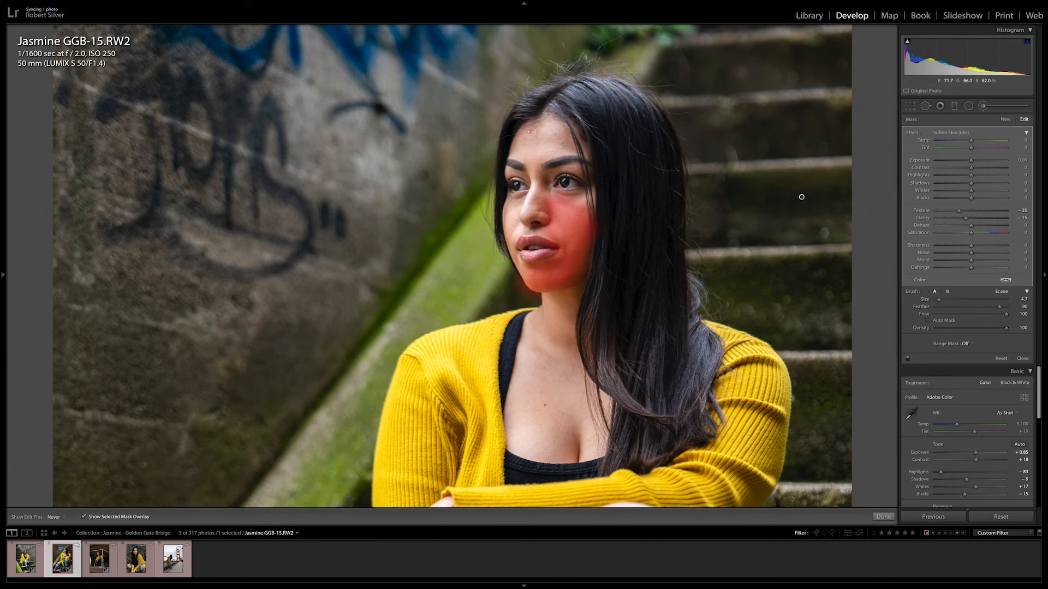
mouse_move(523, 149)
mouse_down()
mouse_move(546, 125)
mouse_move(554, 143)
mouse_move(556, 133)
mouse_move(531, 162)
mouse_up()
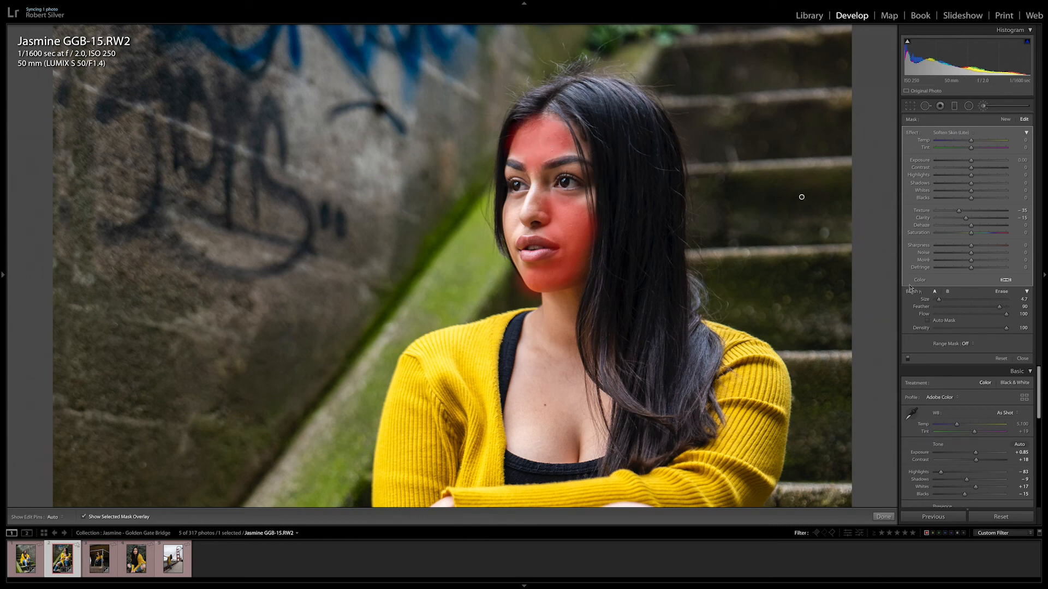
Paint the skin softening over the far cheek, under the eyes and along the nose with brush size 3.2
drag(938, 304, 939, 303)
mouse_move(512, 205)
mouse_down()
mouse_move(510, 243)
mouse_move(526, 254)
mouse_up()
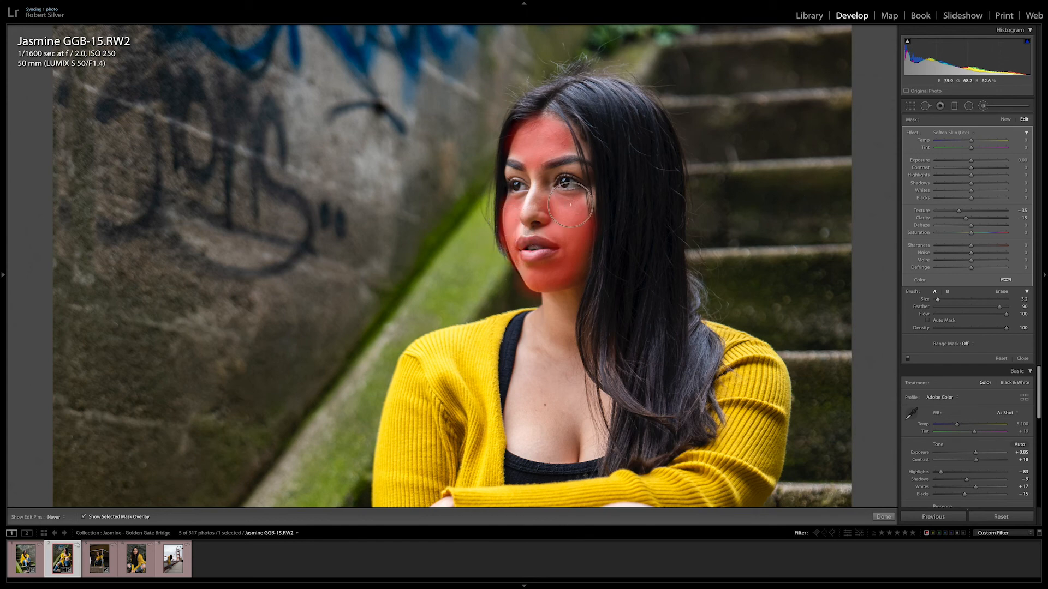
drag(538, 187, 536, 221)
key(h)
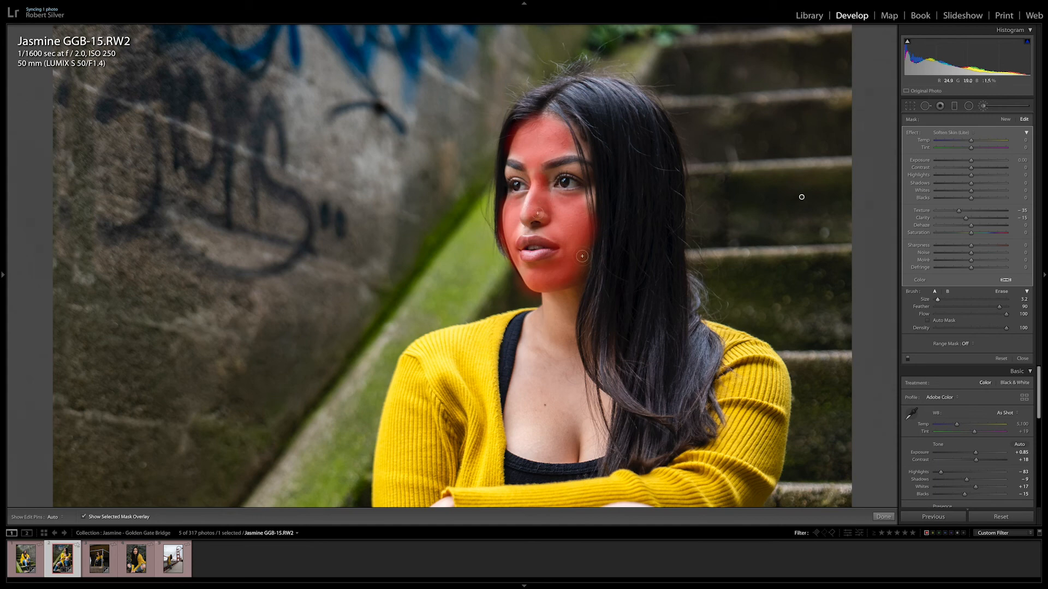
Hide the edit pins while painting the skin softening over the woman's neck and chest
key(h)
key(h)
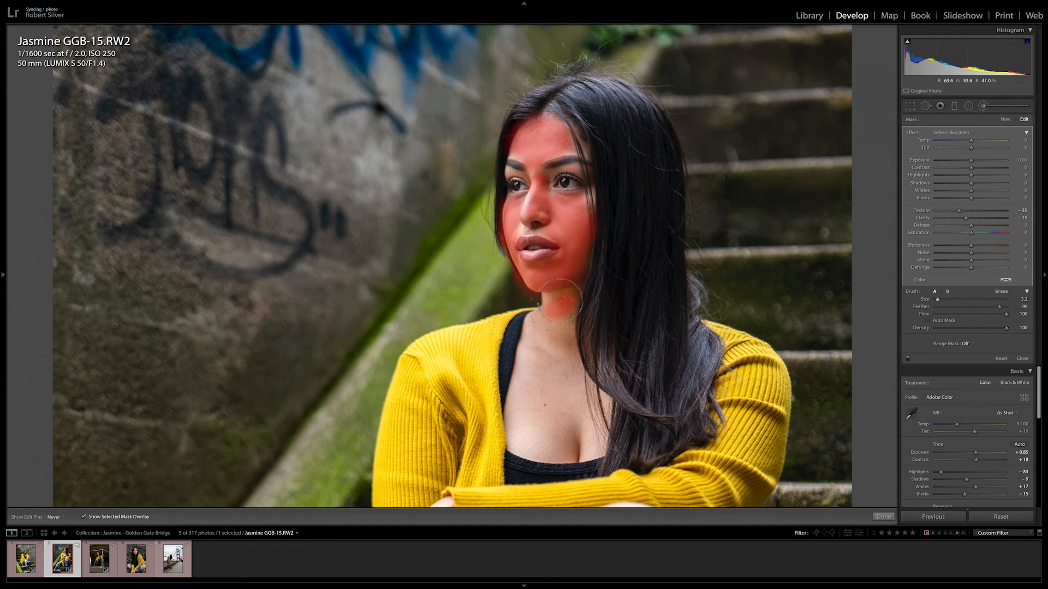
mouse_move(552, 316)
mouse_down()
mouse_move(539, 341)
mouse_move(548, 326)
mouse_move(536, 327)
mouse_move(525, 409)
mouse_move(526, 361)
mouse_move(528, 351)
mouse_move(522, 446)
mouse_move(556, 451)
mouse_move(564, 433)
mouse_move(554, 420)
mouse_move(545, 429)
mouse_move(541, 398)
mouse_move(562, 347)
mouse_move(574, 403)
mouse_move(578, 385)
mouse_move(561, 382)
mouse_move(590, 446)
mouse_up()
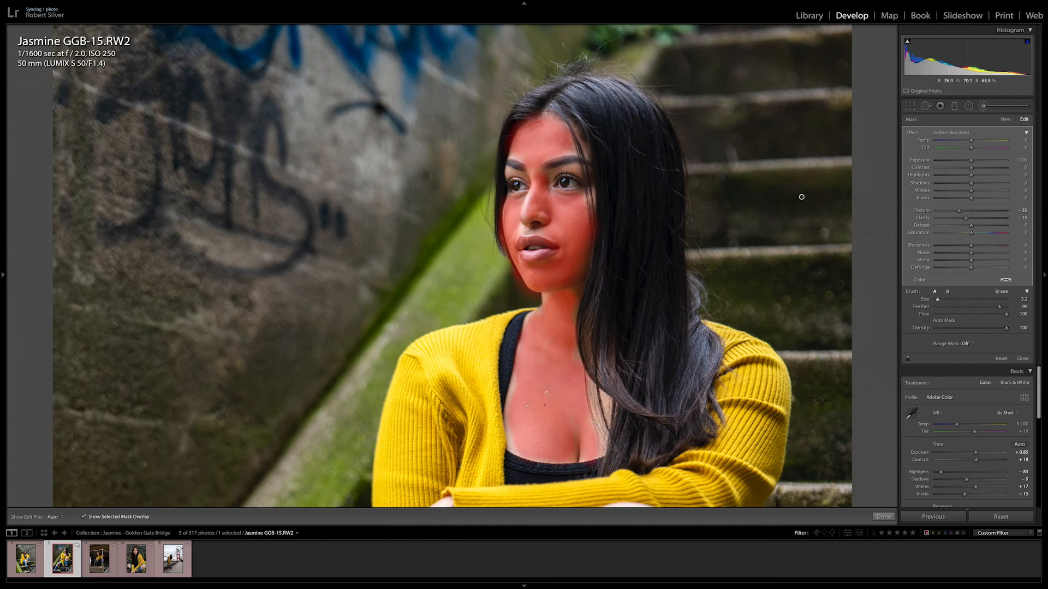
drag(517, 432, 515, 435)
Paint the skin softening over the bare skin of the woman's lower knee, inside the torn jeans
mouse_move(2, 266)
drag(85, 64, 86, 92)
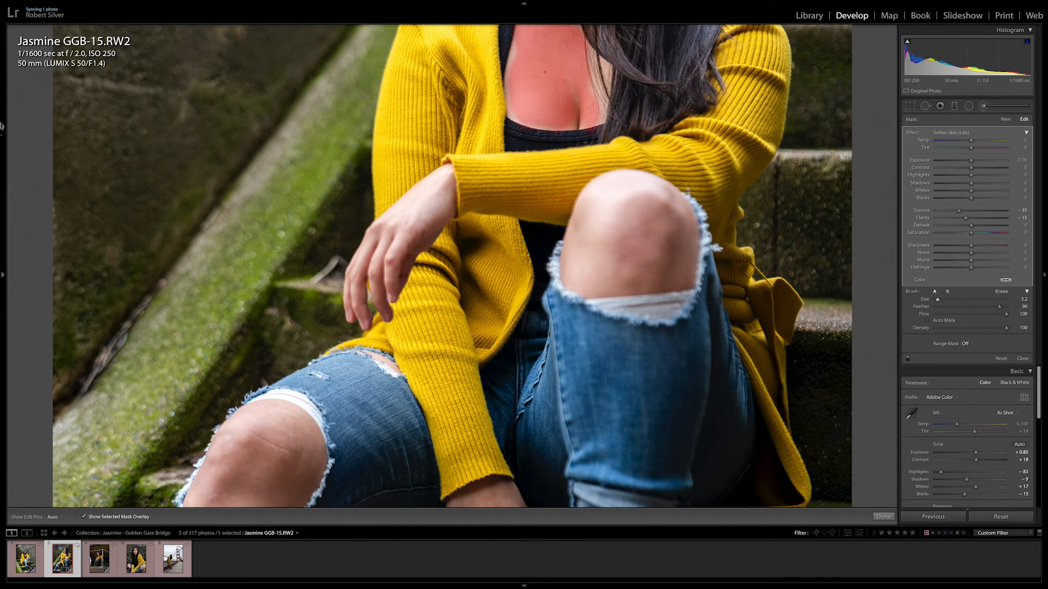
click(3, 276)
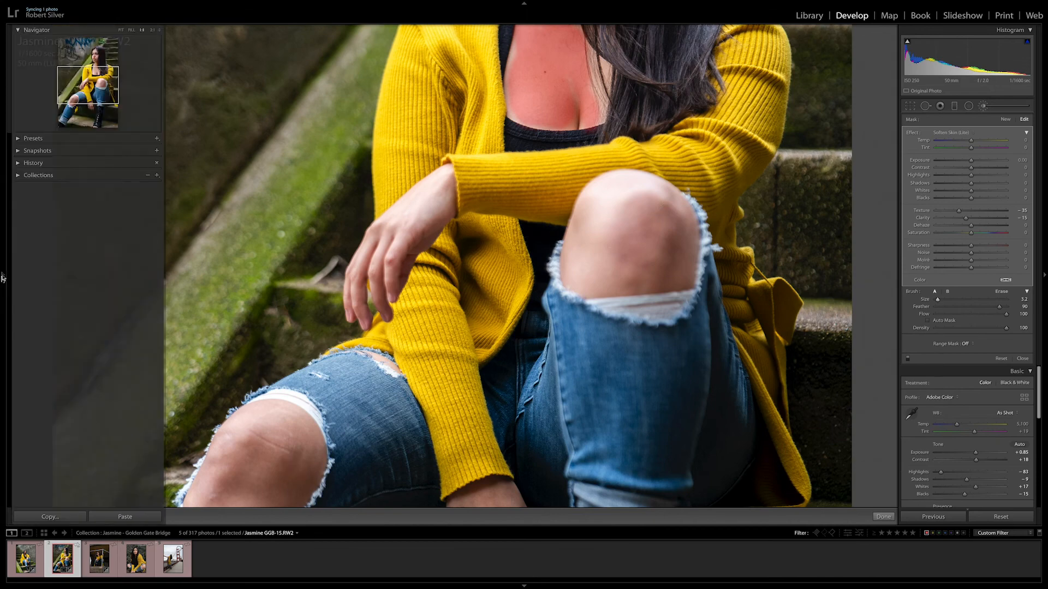
click(77, 103)
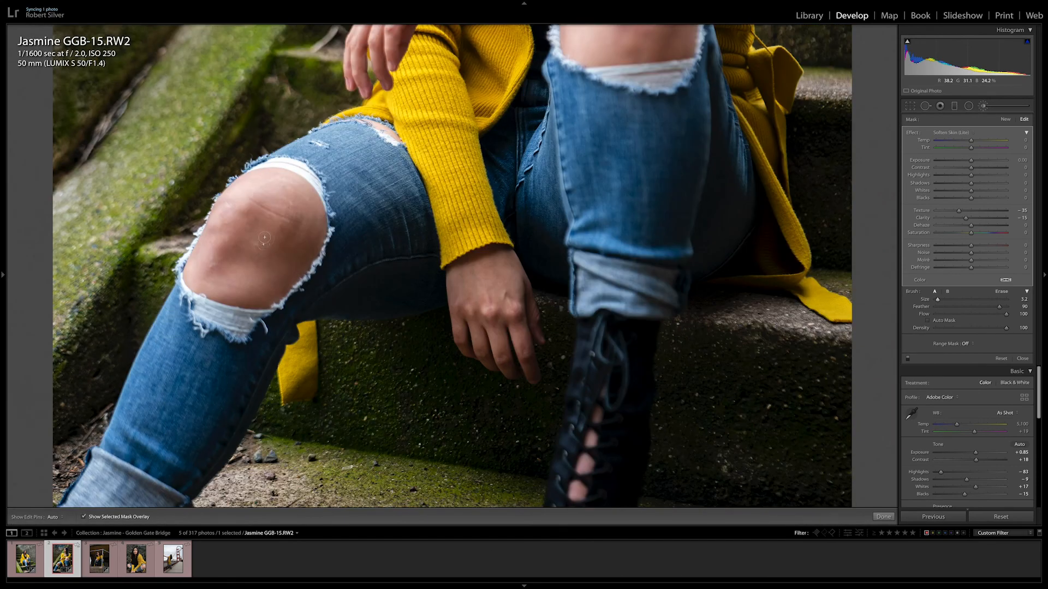
mouse_move(272, 241)
mouse_down()
mouse_move(298, 249)
mouse_move(283, 282)
mouse_move(299, 263)
mouse_move(239, 299)
mouse_move(212, 290)
mouse_move(220, 262)
mouse_move(204, 265)
mouse_move(233, 204)
mouse_move(268, 184)
mouse_move(299, 188)
mouse_move(316, 224)
mouse_move(316, 213)
mouse_move(309, 240)
mouse_move(303, 224)
mouse_move(290, 240)
mouse_move(296, 212)
mouse_move(261, 238)
mouse_move(267, 227)
mouse_move(252, 231)
mouse_move(271, 199)
mouse_move(231, 253)
mouse_move(236, 262)
mouse_move(224, 246)
mouse_move(195, 282)
mouse_move(200, 263)
mouse_move(257, 272)
mouse_move(263, 300)
mouse_up()
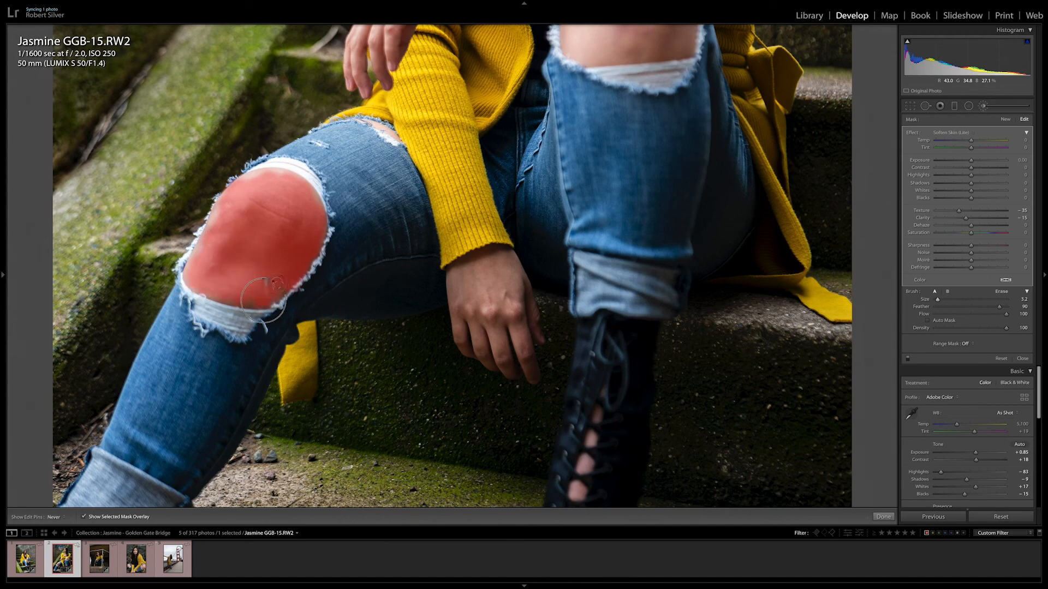
Show the whole portrait without the mask overlay and close the adjustment brush
mouse_move(4, 164)
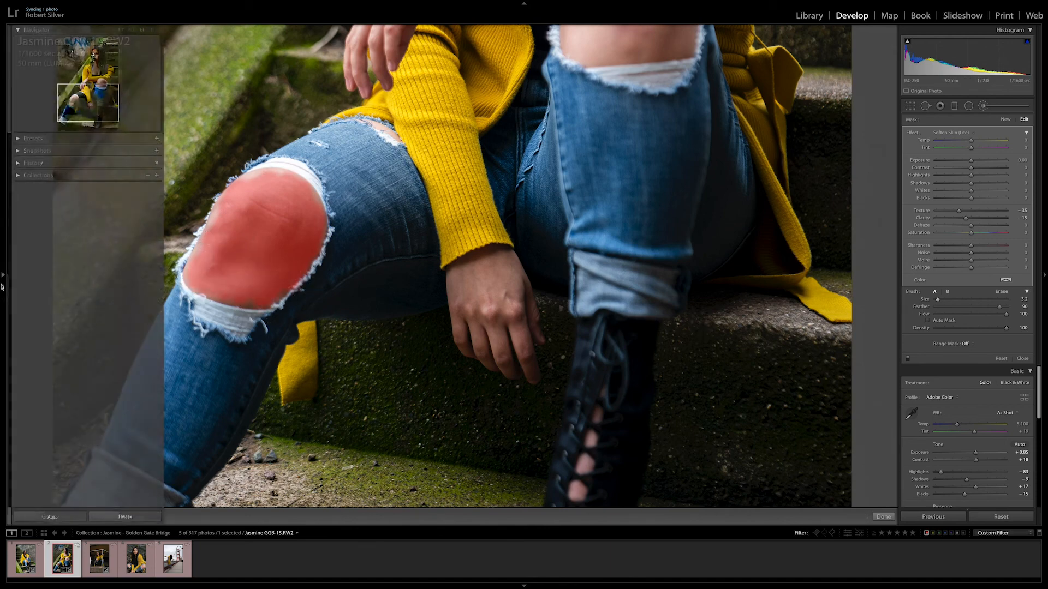
click(121, 29)
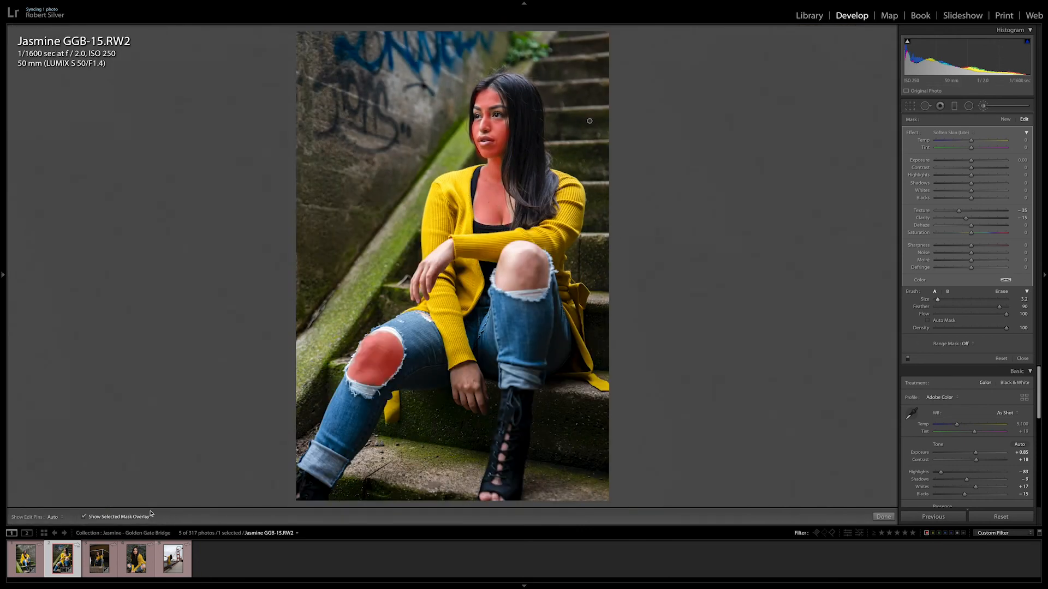
click(146, 516)
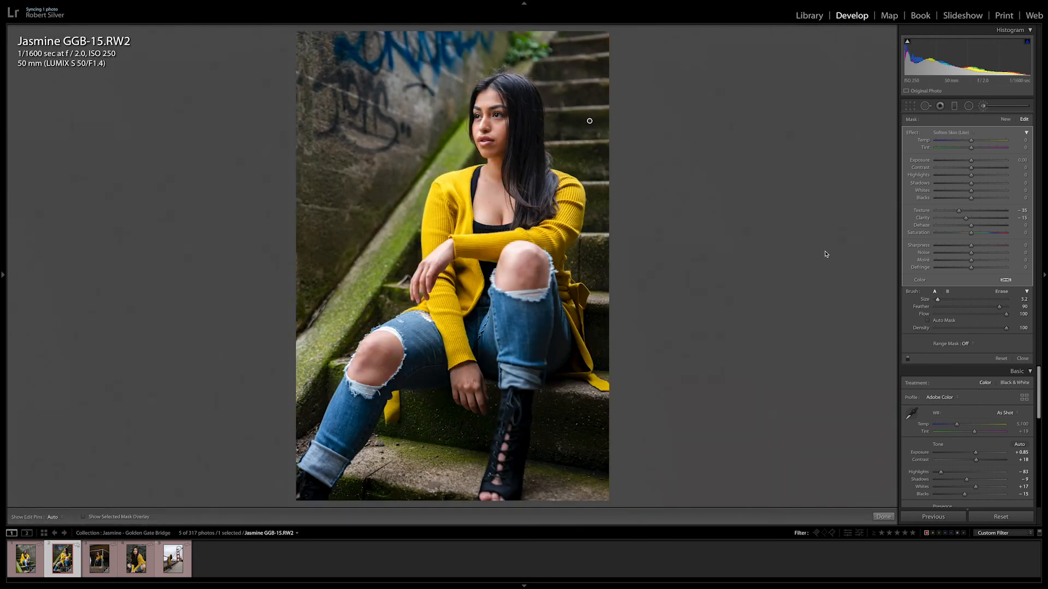
key(k)
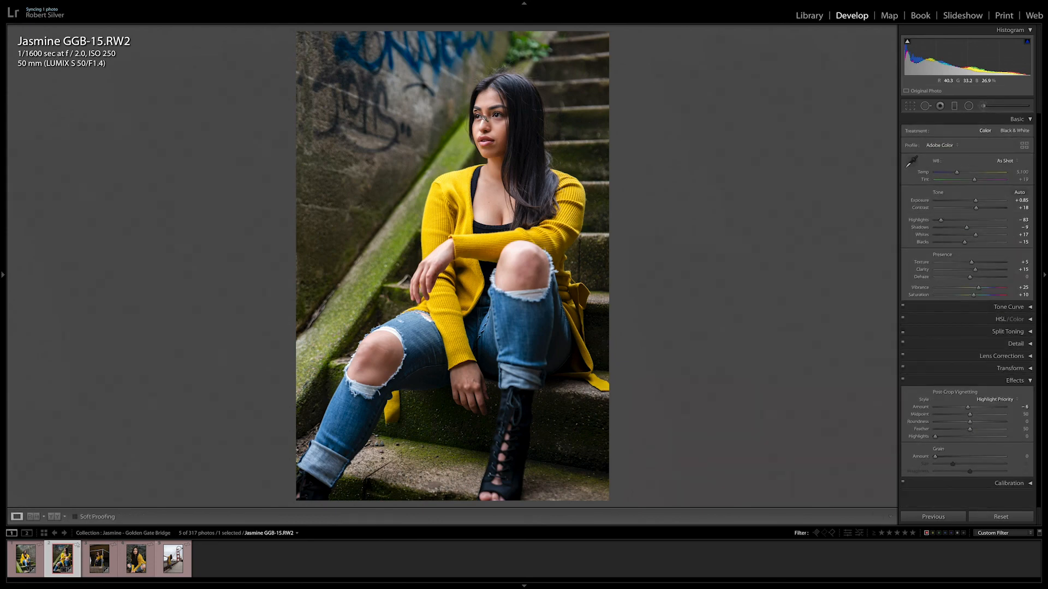
Compare the face and upper body close-up with the unedited version of the portrait
click(497, 121)
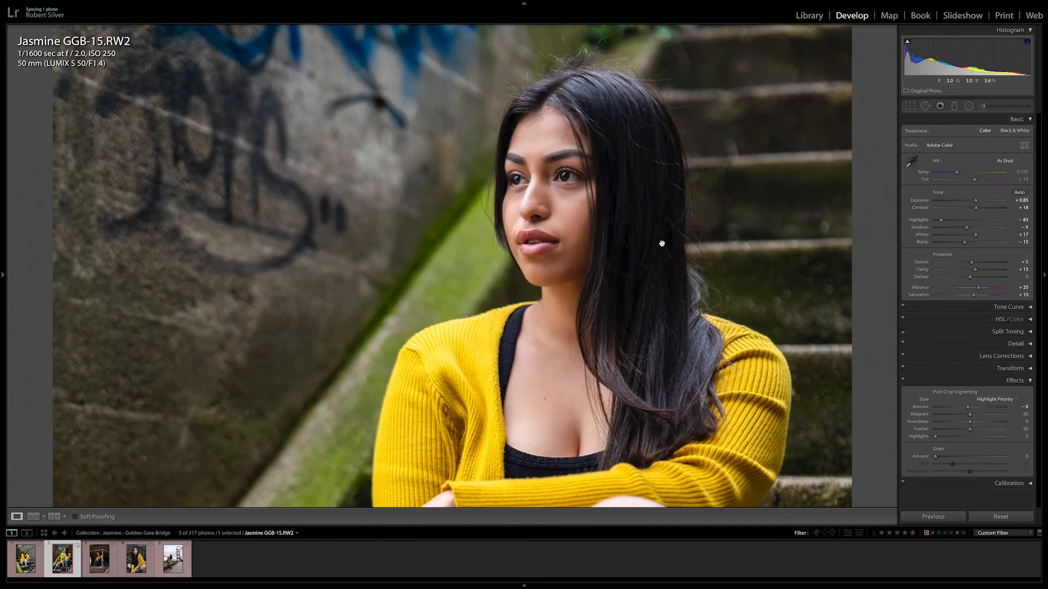
key(backslash)
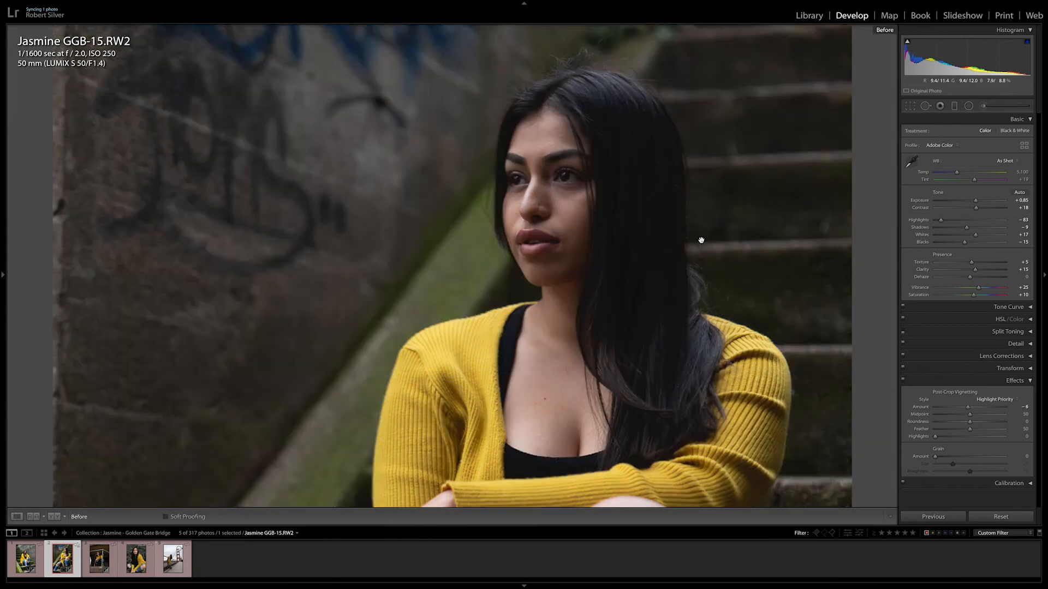
key(backslash)
key(y)
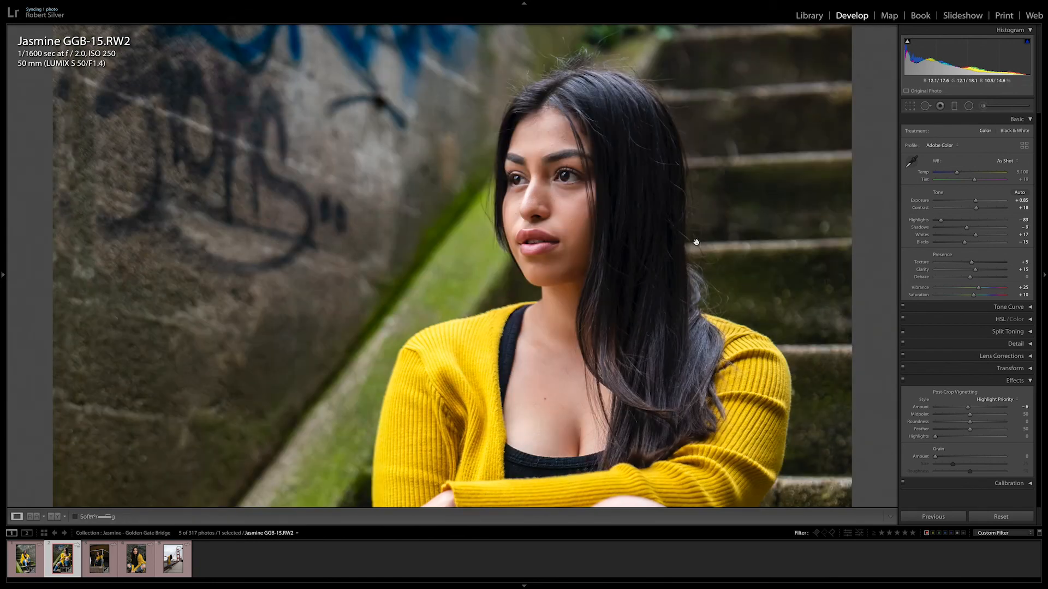
key(backslash)
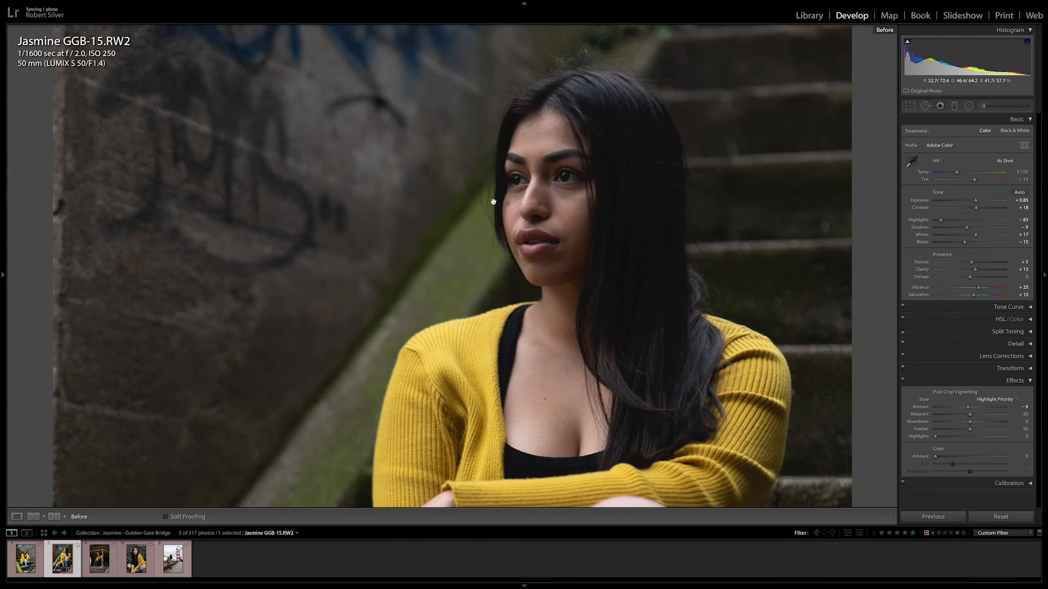
key(backslash)
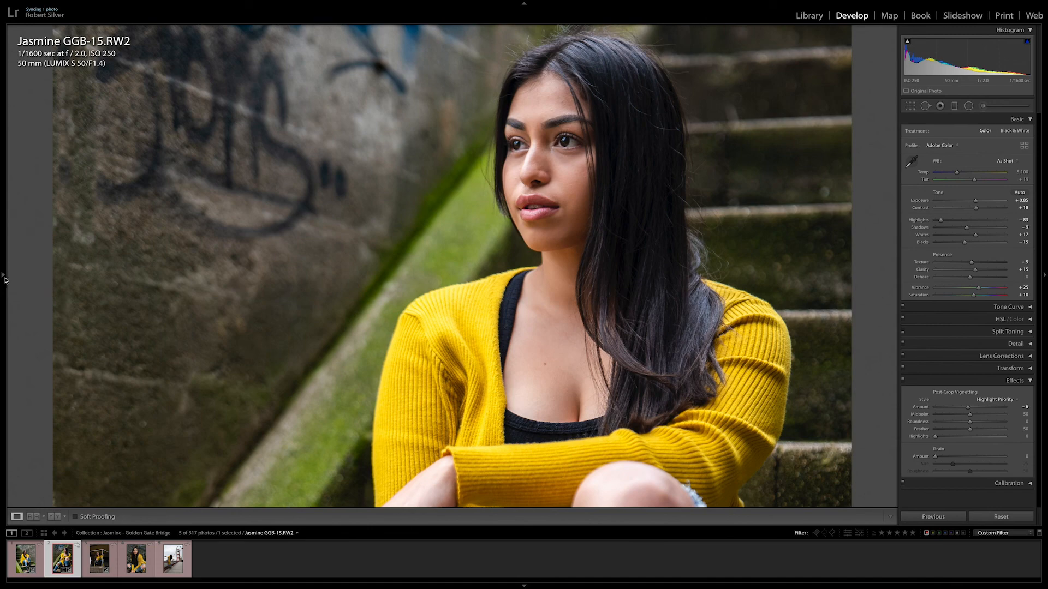
mouse_move(3, 281)
click(121, 30)
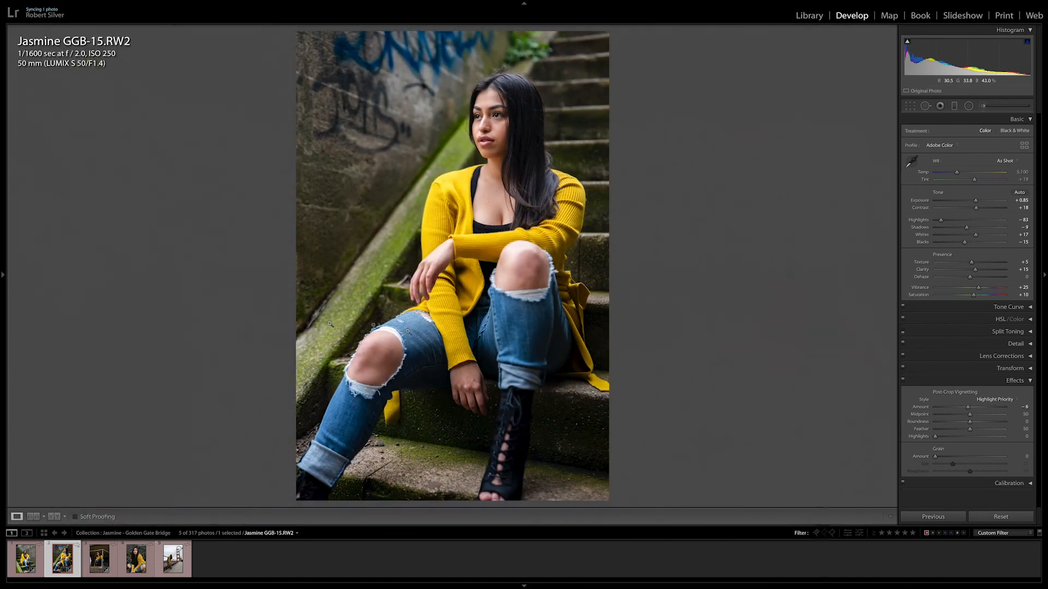
Remove the crease on the lower knee with Spot Removal at size 57 in Heal mode, sampling the skin just below it
click(375, 350)
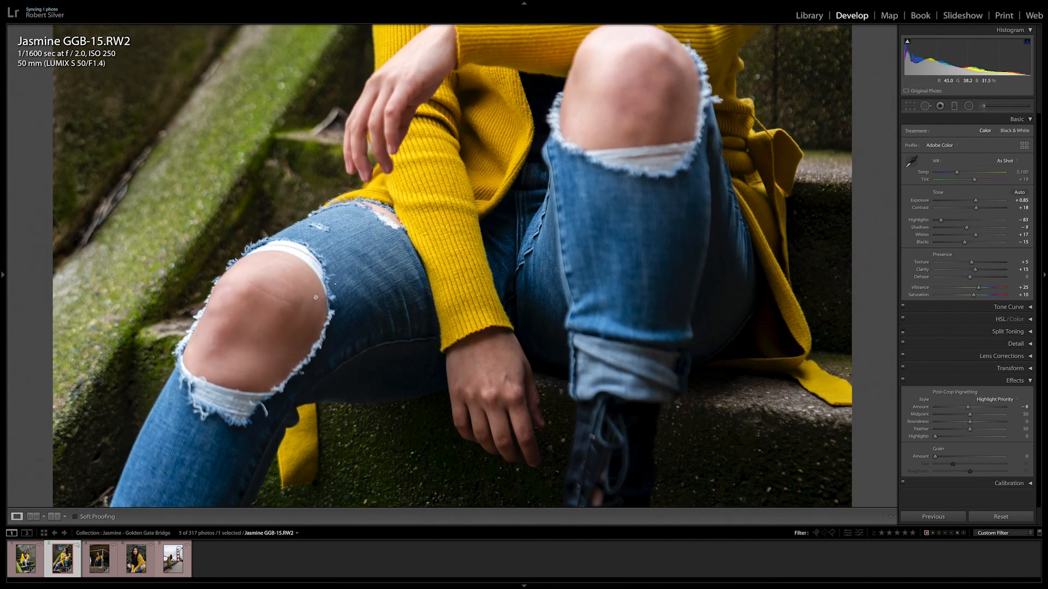
click(914, 106)
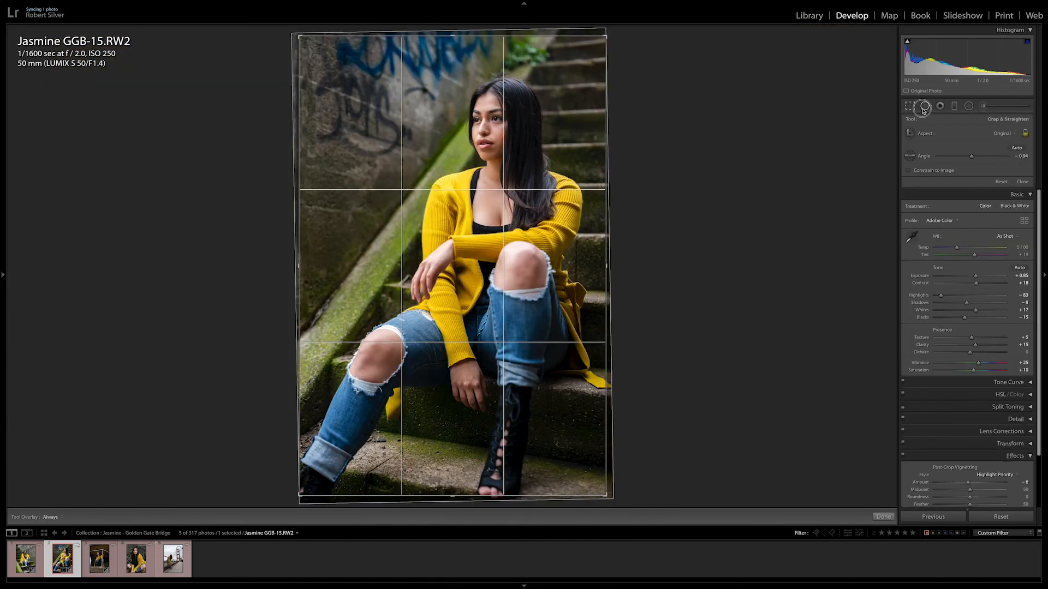
click(924, 107)
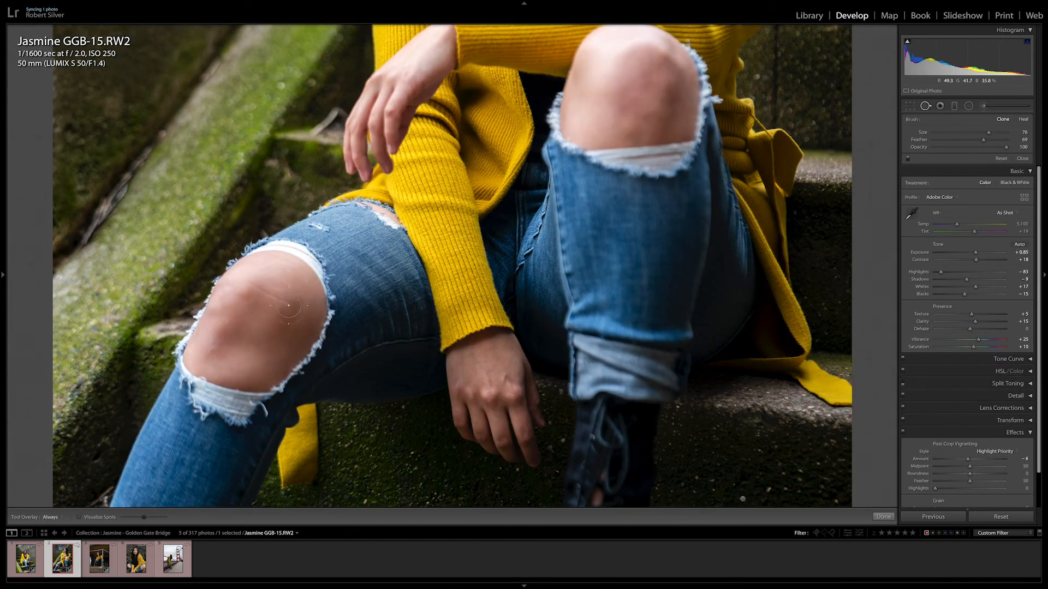
drag(988, 132, 974, 137)
drag(249, 285, 285, 304)
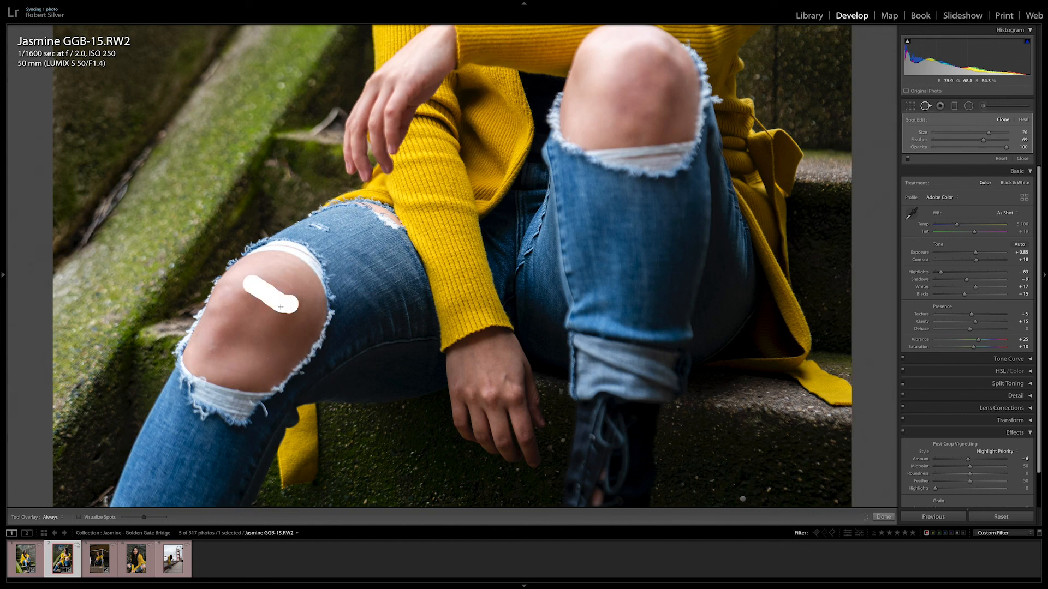
drag(302, 292, 269, 327)
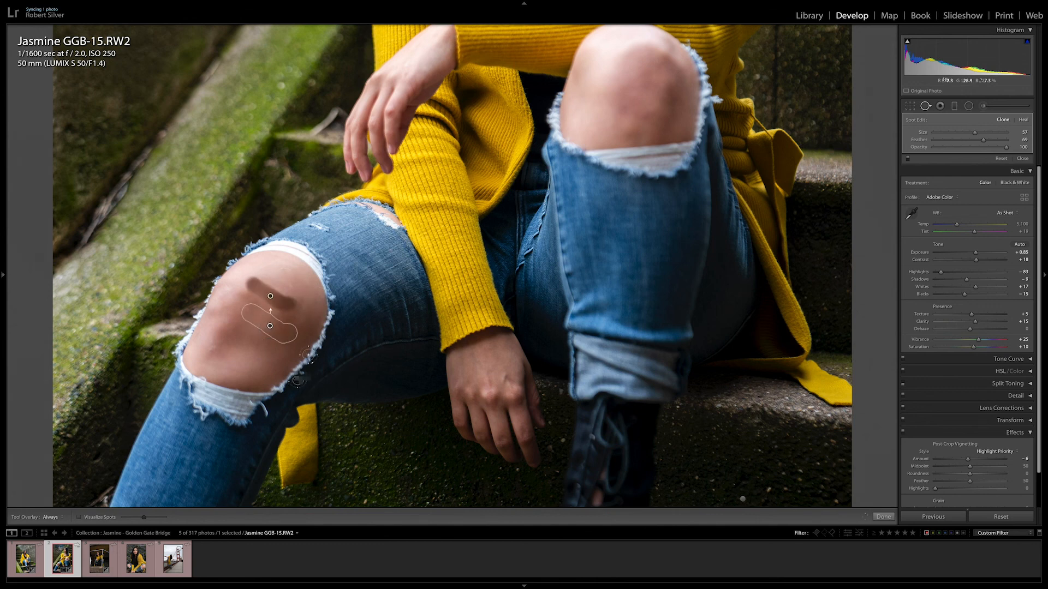
click(1023, 121)
key(q)
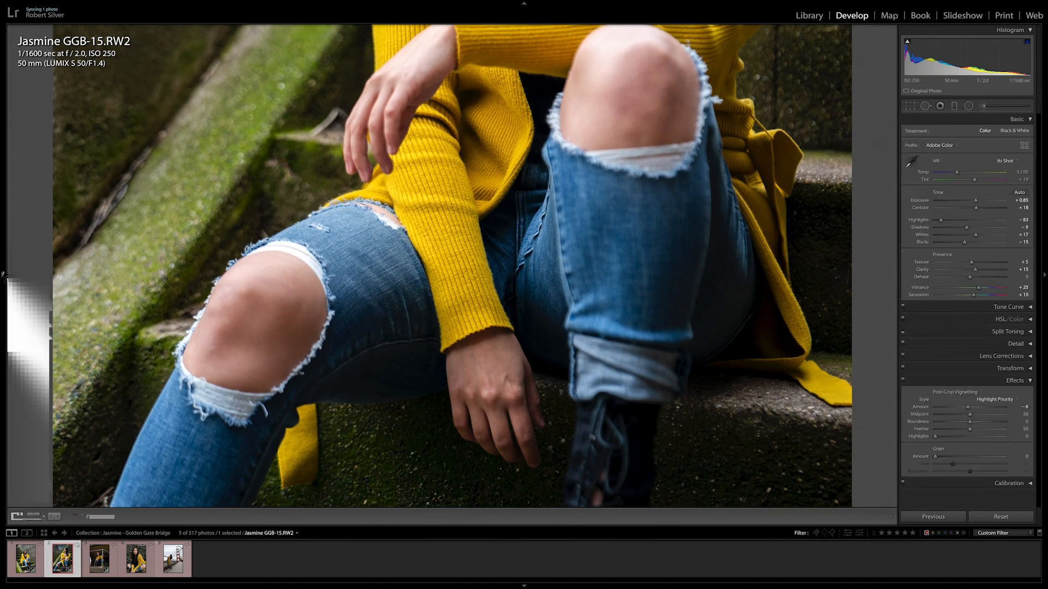
Compare the whole graffiti-wall portrait with its unedited version and with the first staircase portrait
mouse_move(6, 278)
click(121, 30)
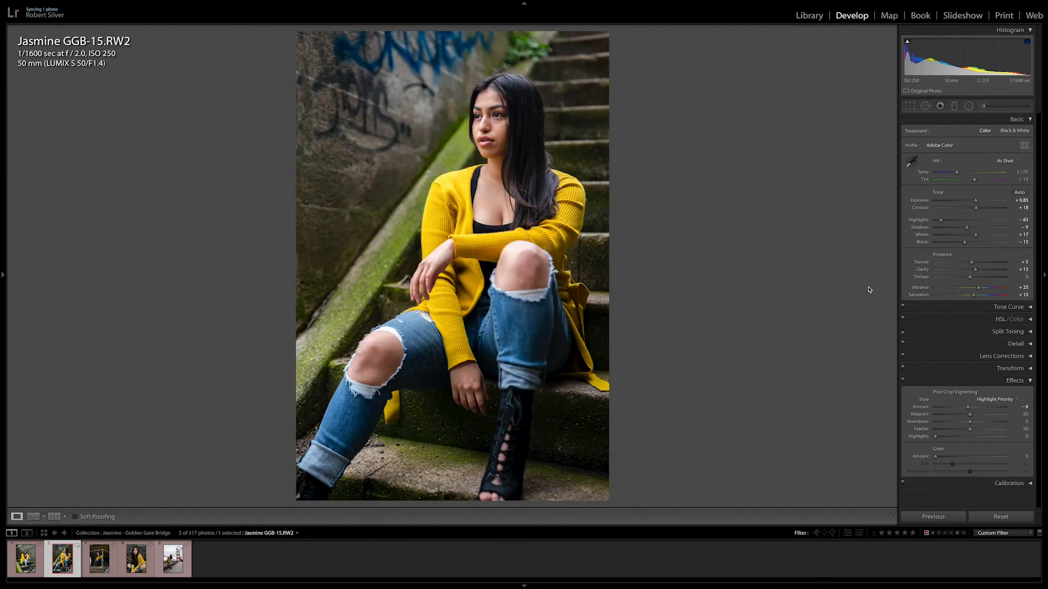
key(backslash)
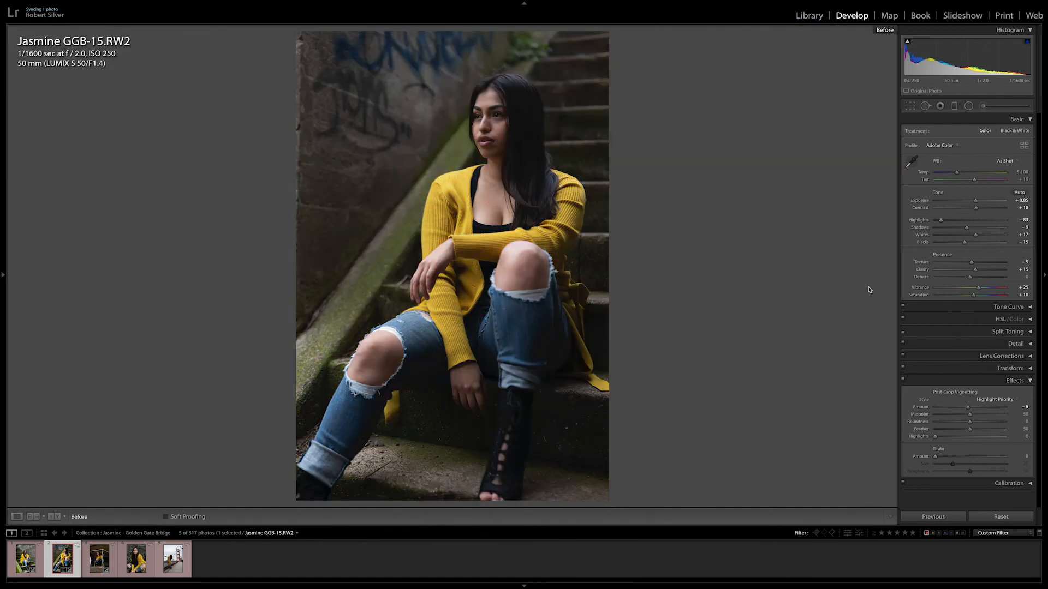
key(backslash)
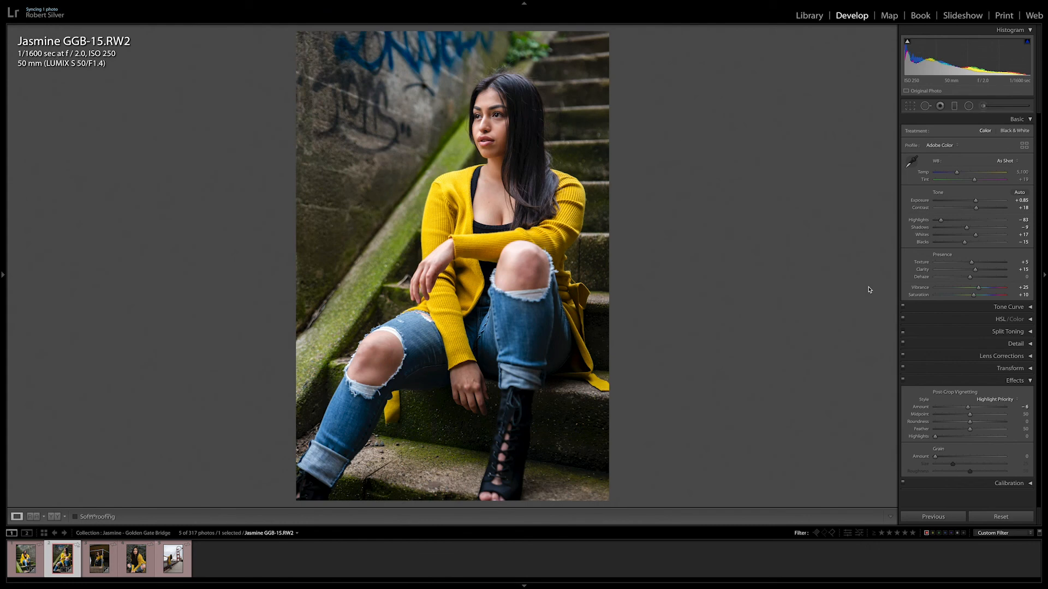
key(backslash)
key(backslash)
click(28, 565)
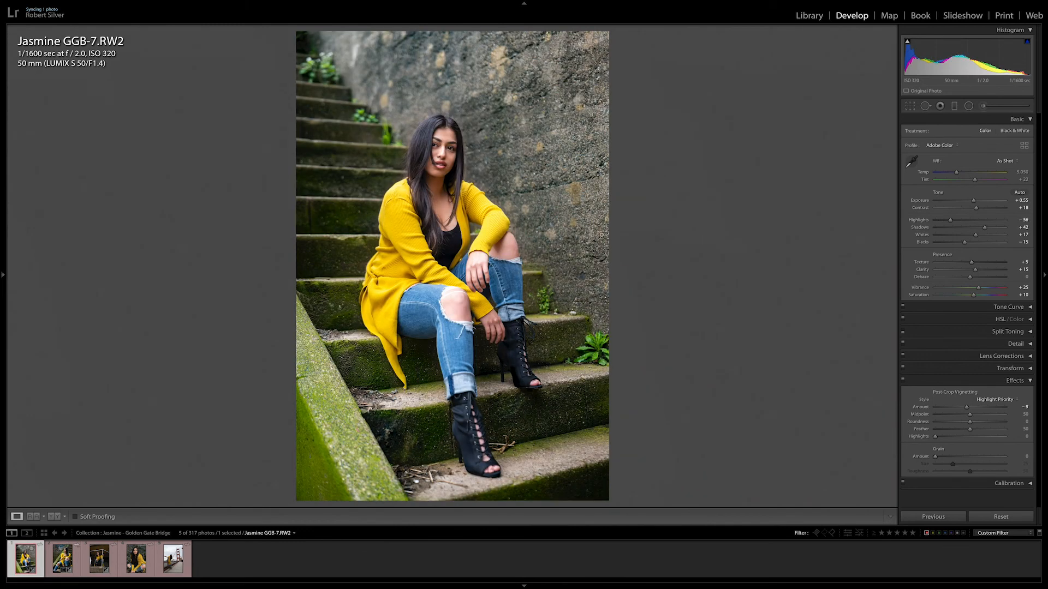
key(Right)
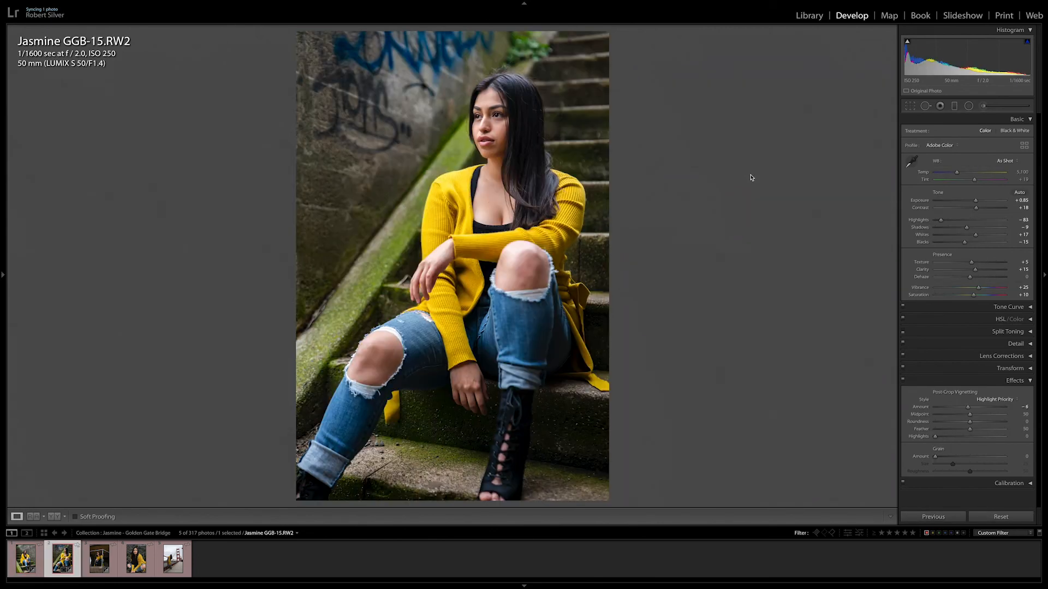
key(Left)
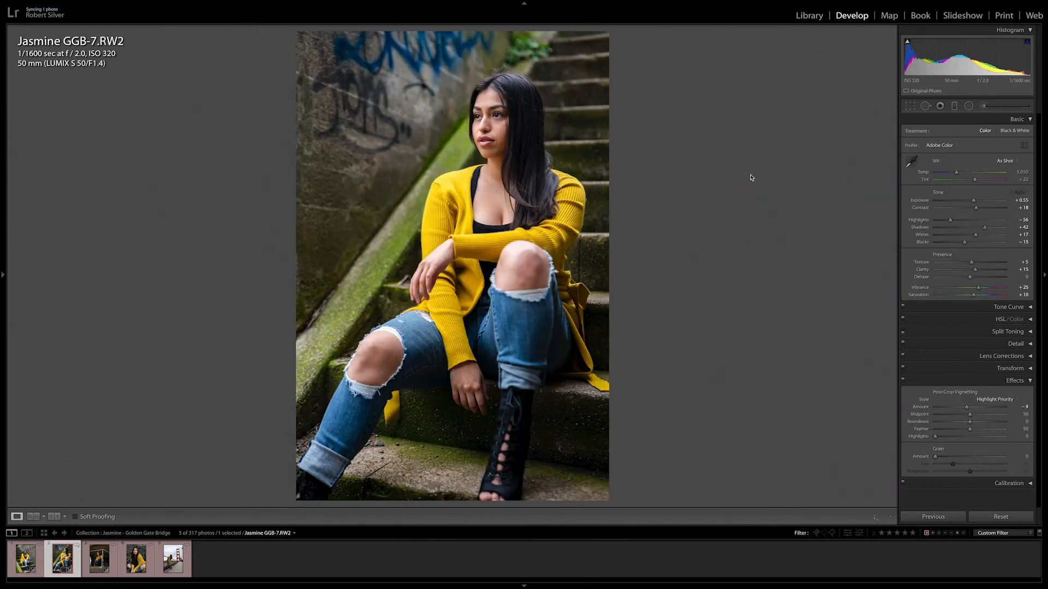
key(Right)
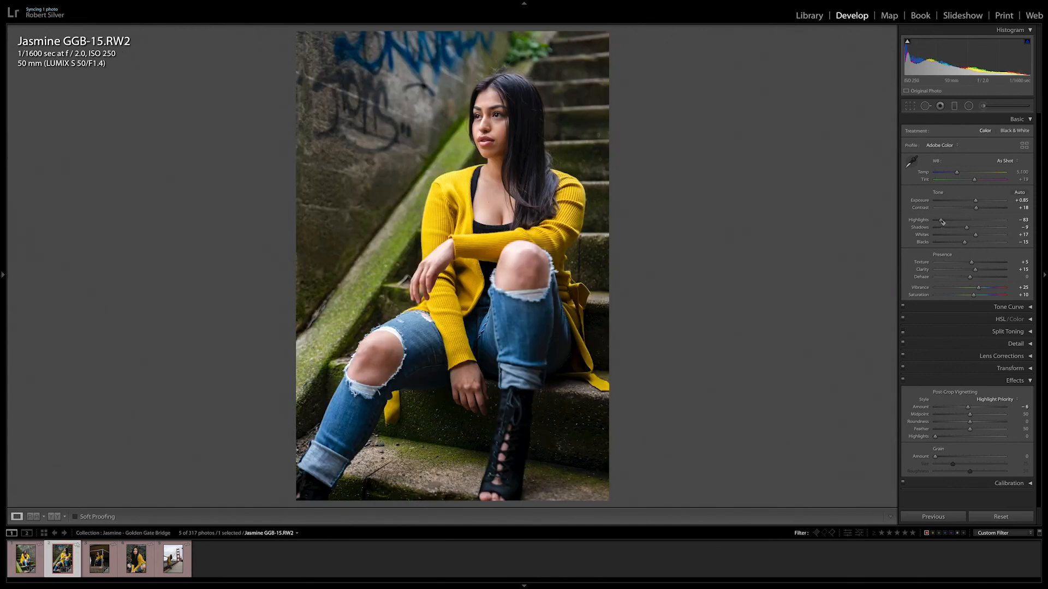
Set the graffiti-wall portrait's Highlights to −80 and Exposure to +0.95
drag(941, 221, 941, 223)
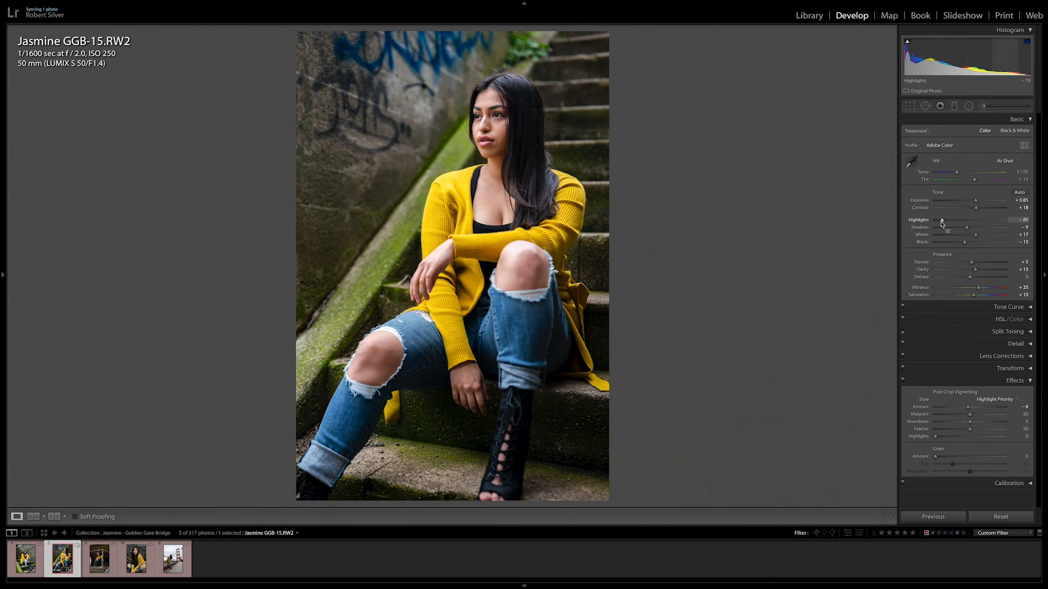
click(1017, 200)
key(Up)
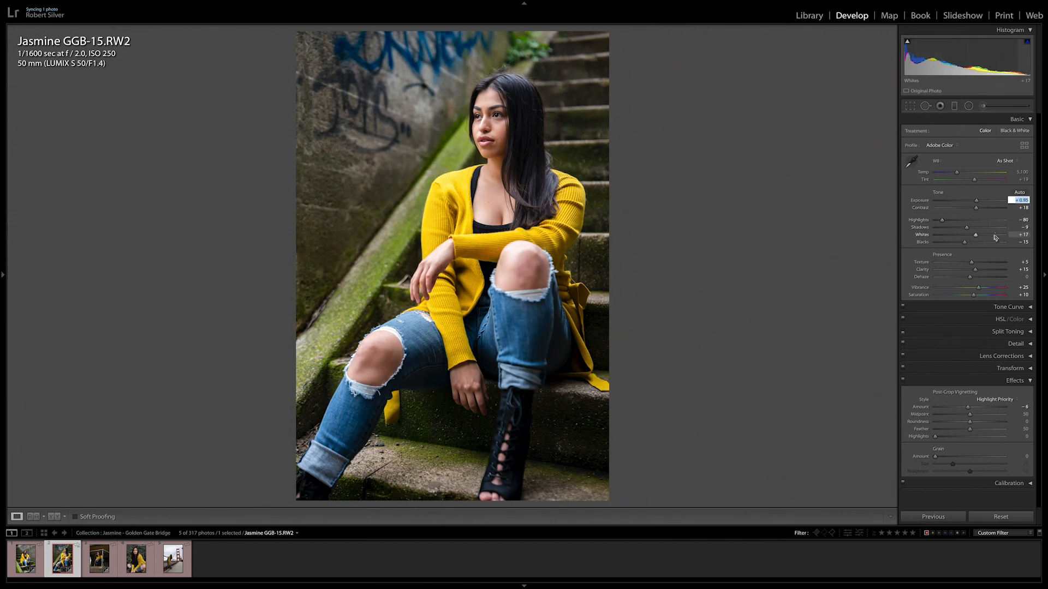
key(Return)
Set the Highlights of the first staircase portrait (GGB-7) to −85
key(Left)
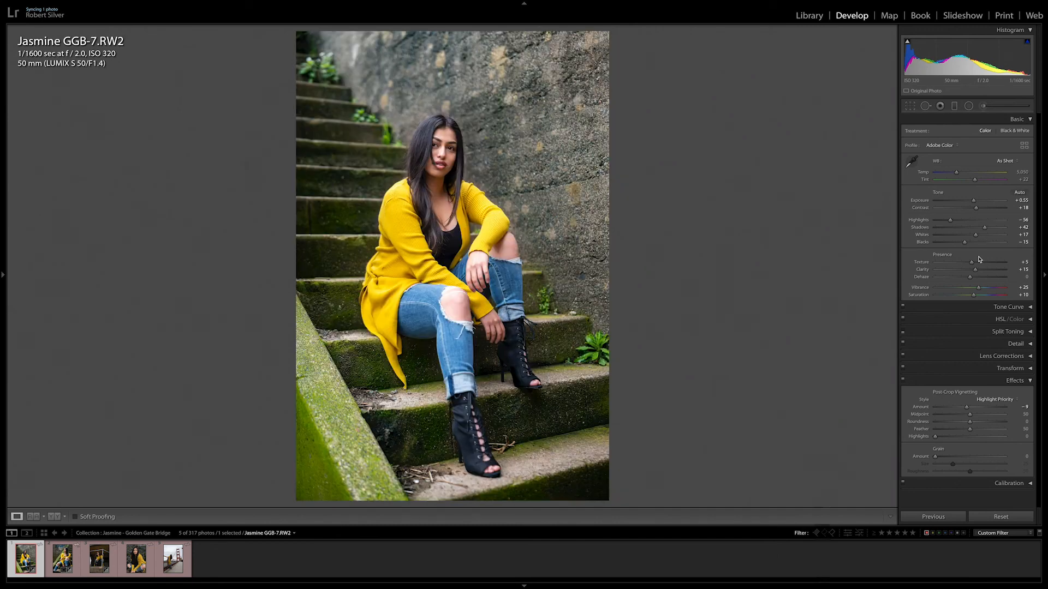
click(951, 220)
mouse_move(951, 221)
mouse_down()
mouse_move(924, 228)
mouse_move(941, 226)
mouse_up()
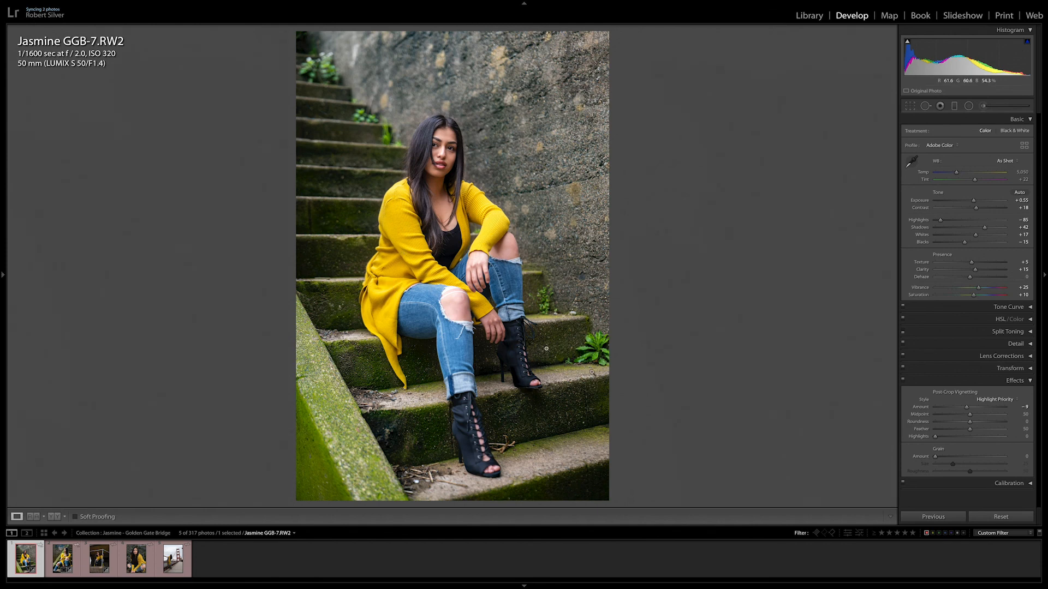
Examine the first staircase portrait and the graffiti-wall portrait in turn and side by side in Compare view
key(Right)
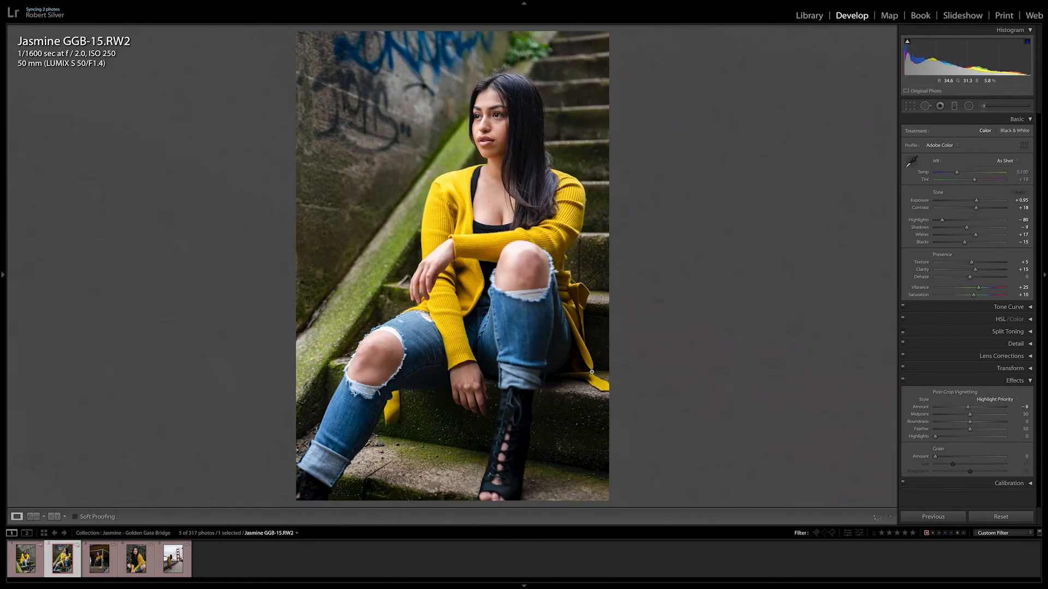
key(Left)
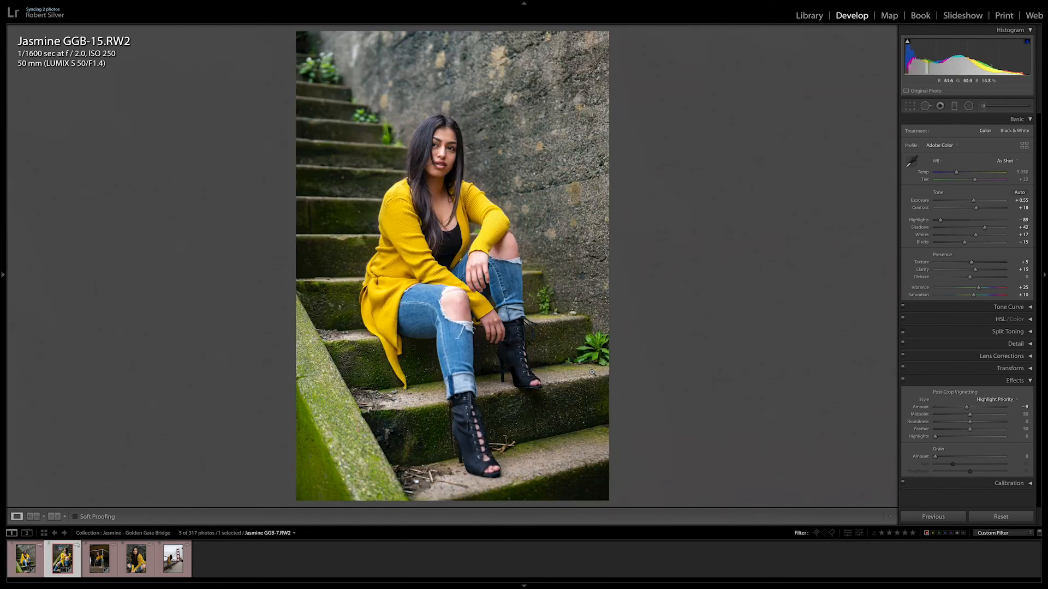
key(Left)
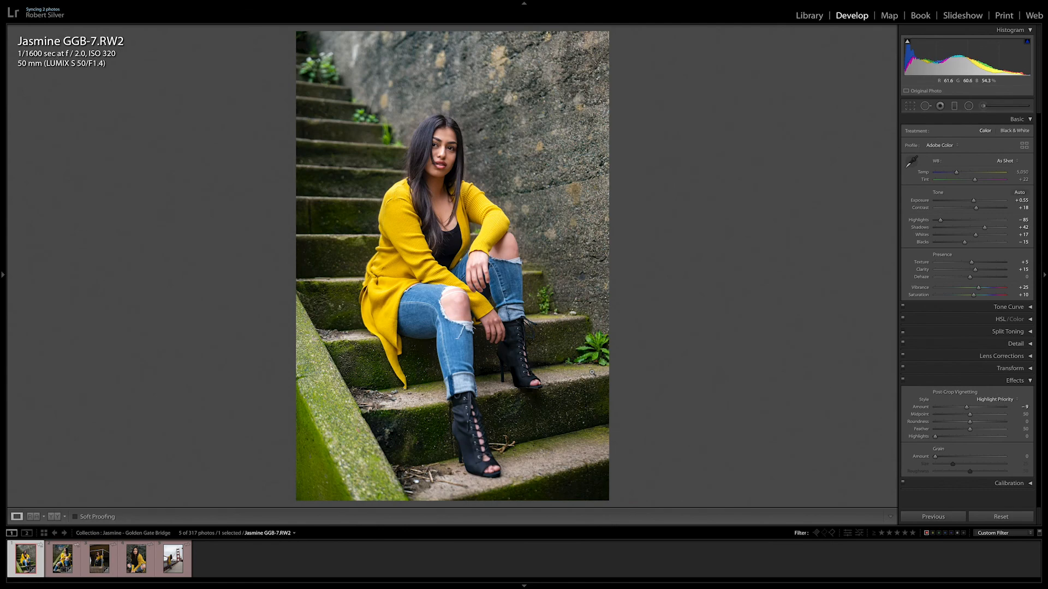
key(shift+Right)
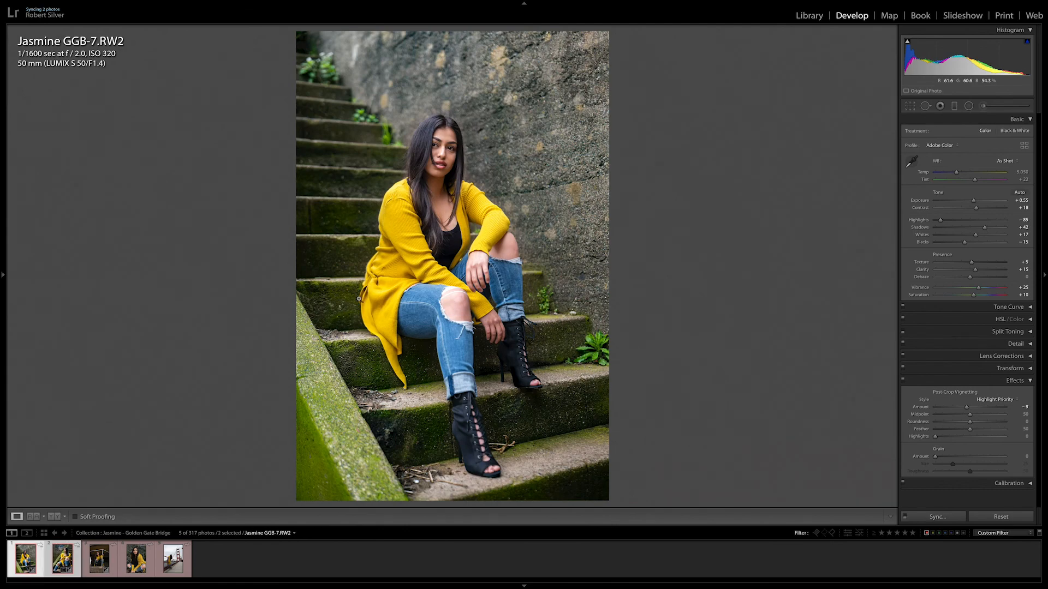
key(c)
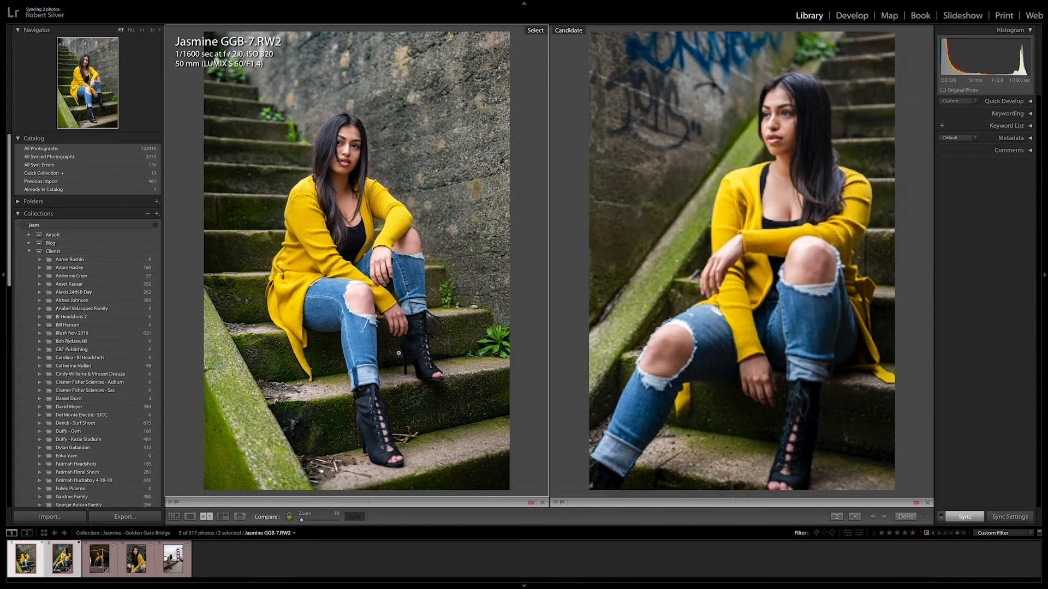